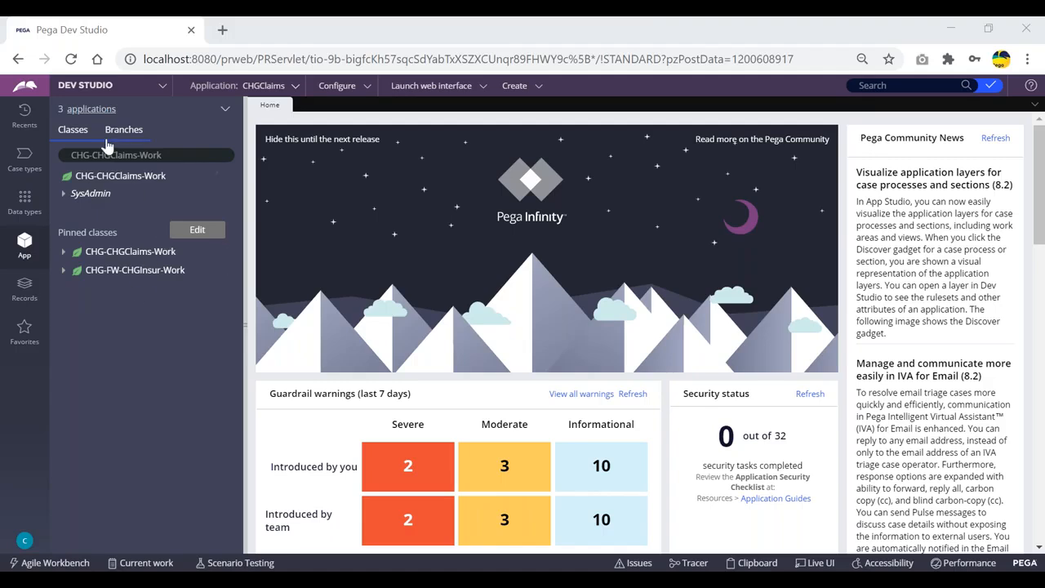
Step: Load the CHG-Data-States class in the class explorer
left_click(174, 155)
left_click(63, 269)
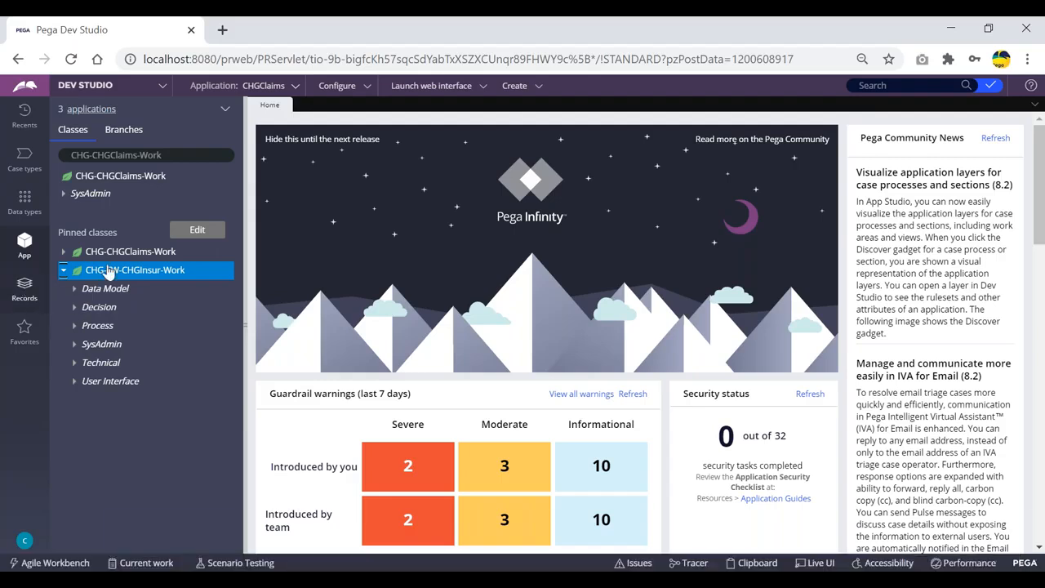
left_click_drag(196, 155, 95, 155)
key("BackSpace")
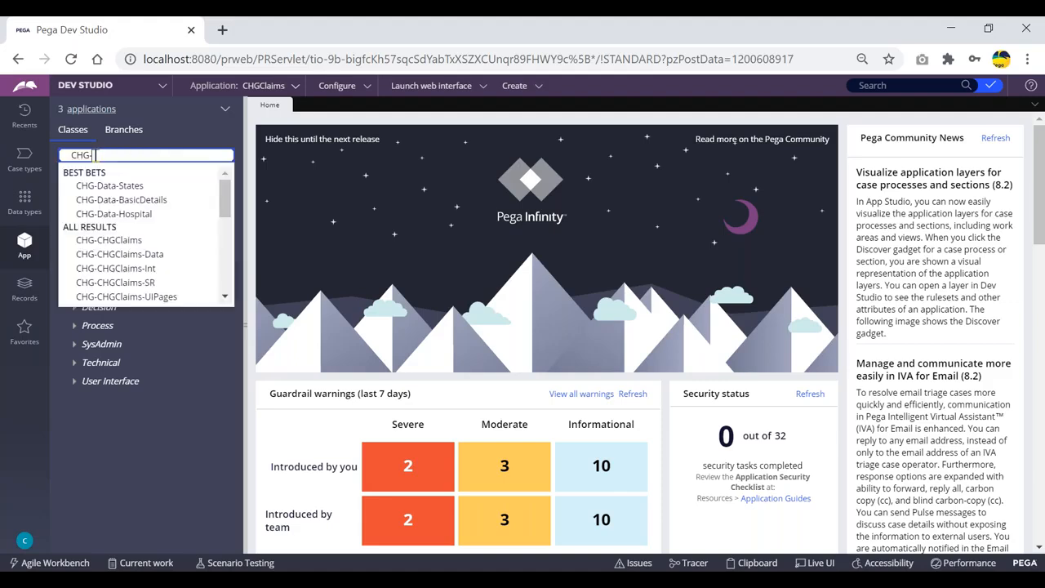
key("Down")
key("Return")
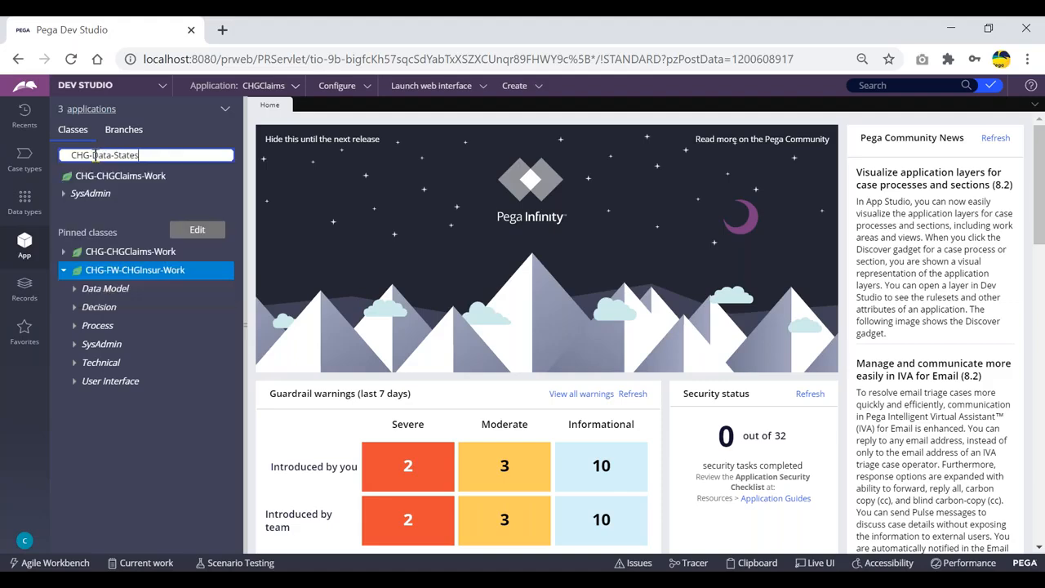
Step: Expand the class's report definitions and open the PullStatesRD report definition
left_click(65, 210)
left_click(75, 229)
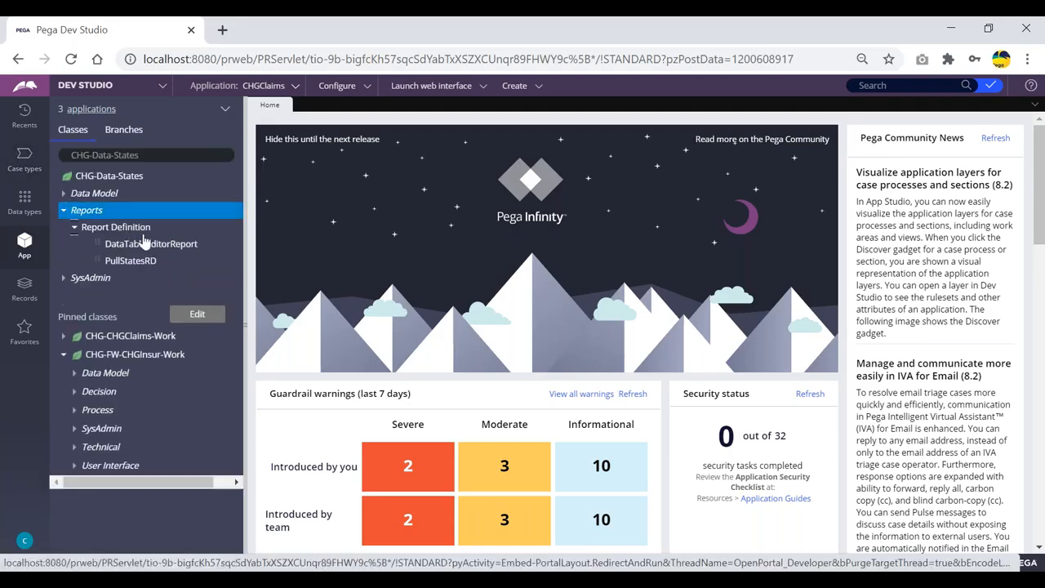
left_click(133, 260)
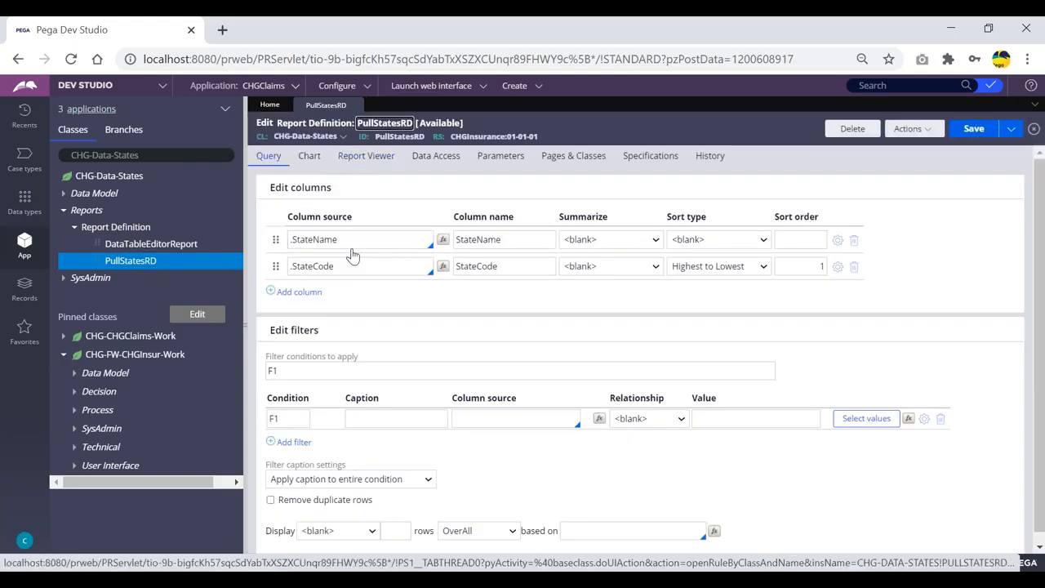
Step: Inspect the StateName and StateCode column sources of the report
left_click(354, 243)
left_click(347, 266)
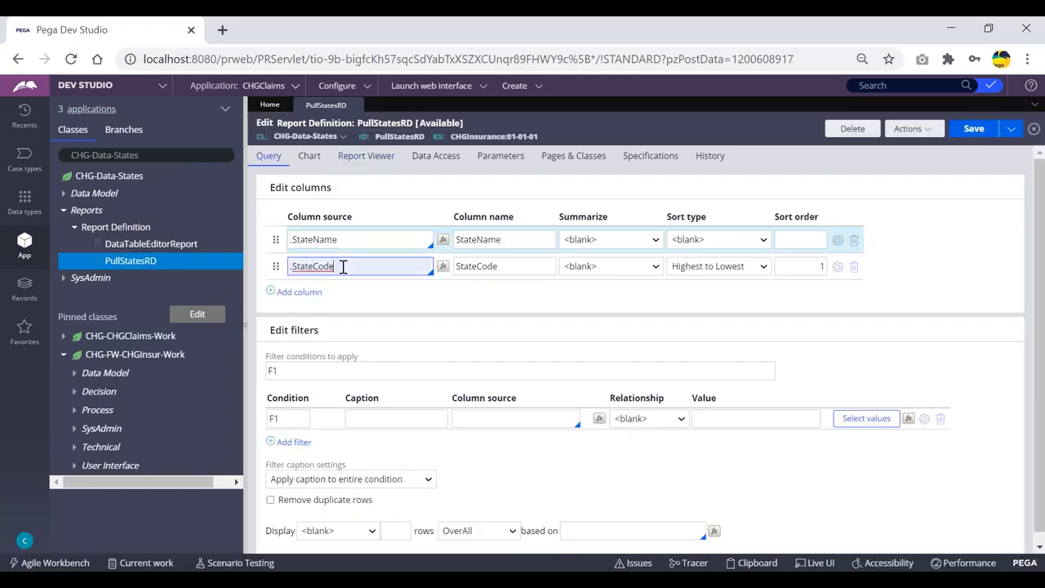
left_click(350, 239)
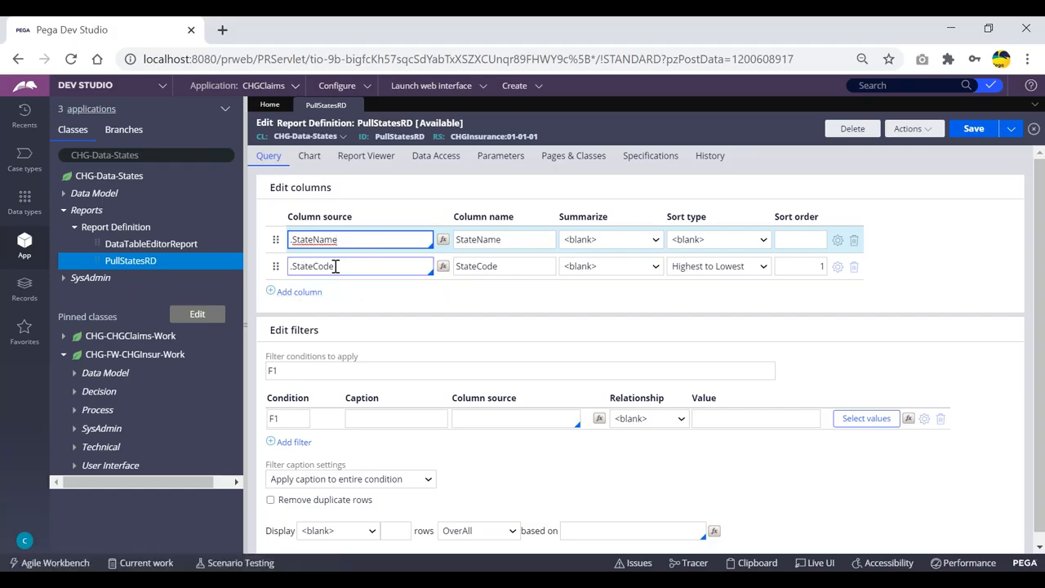
Step: Add an empty column row to the report and delete it again
left_click(296, 292)
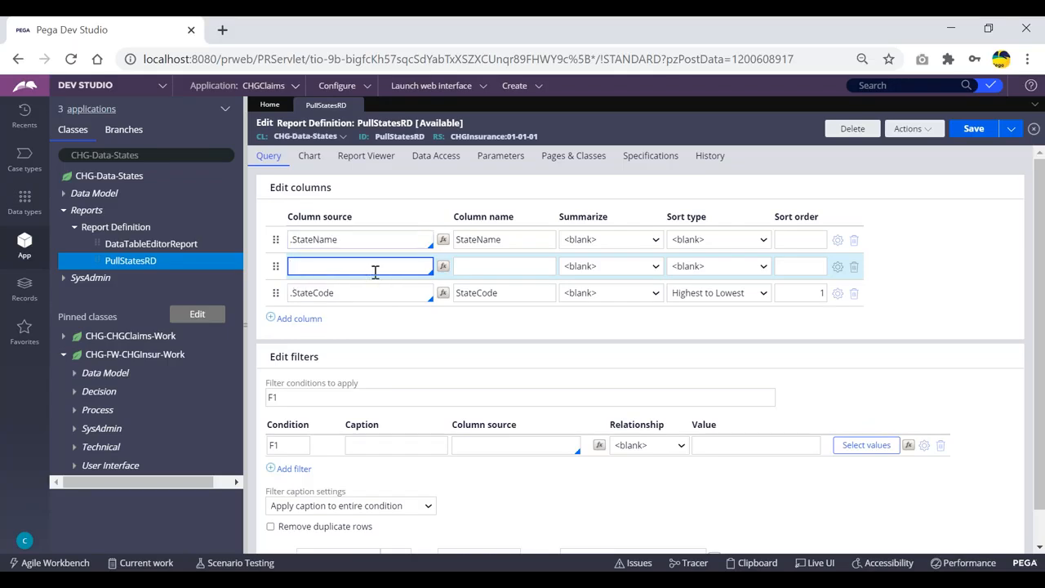
left_click(852, 267)
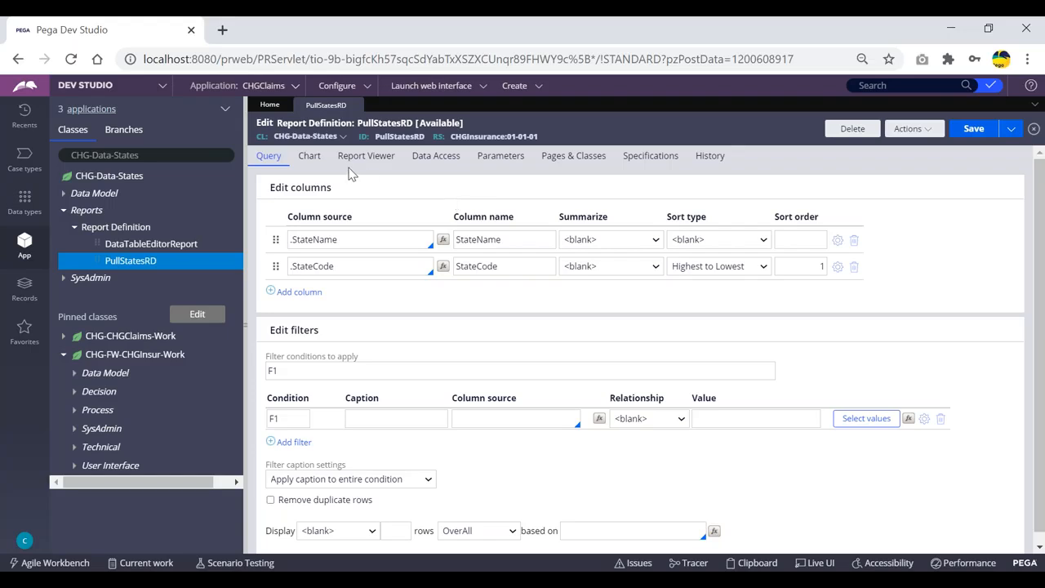
double_click(400, 137)
left_click_drag(258, 137, 335, 138)
left_click(561, 119)
double_click(393, 138)
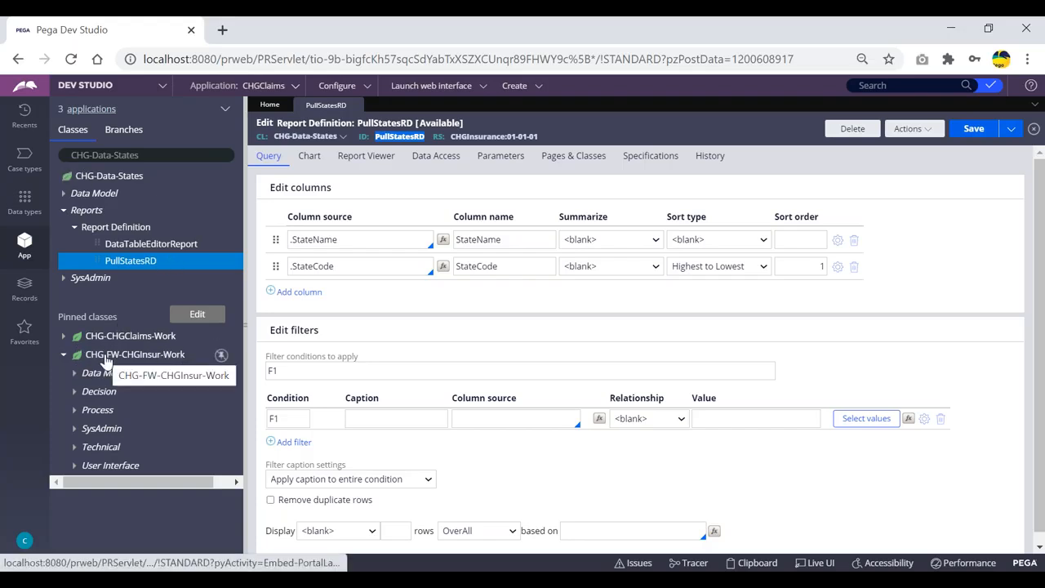
left_click(578, 132)
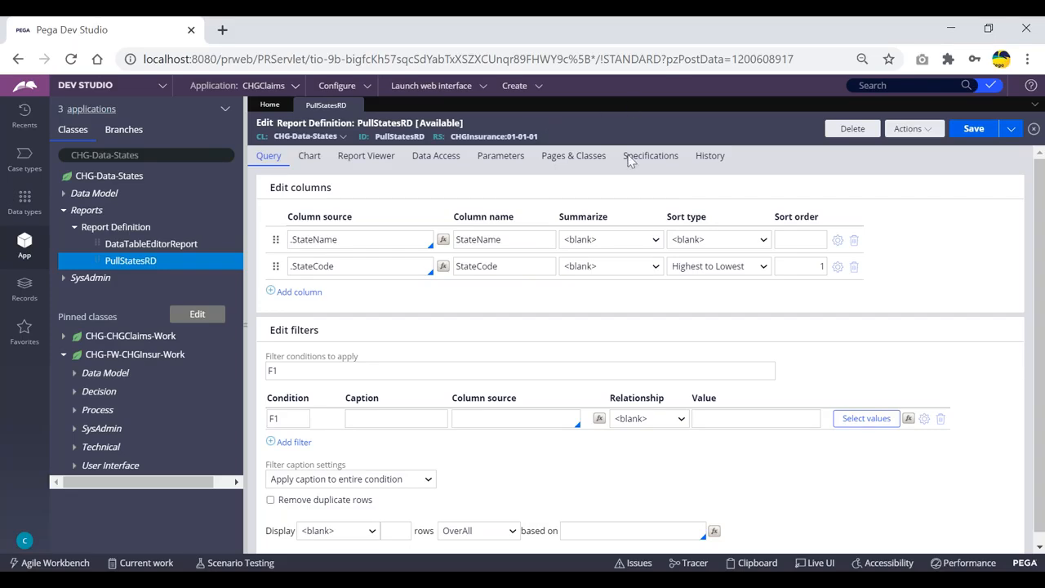
left_click(228, 580)
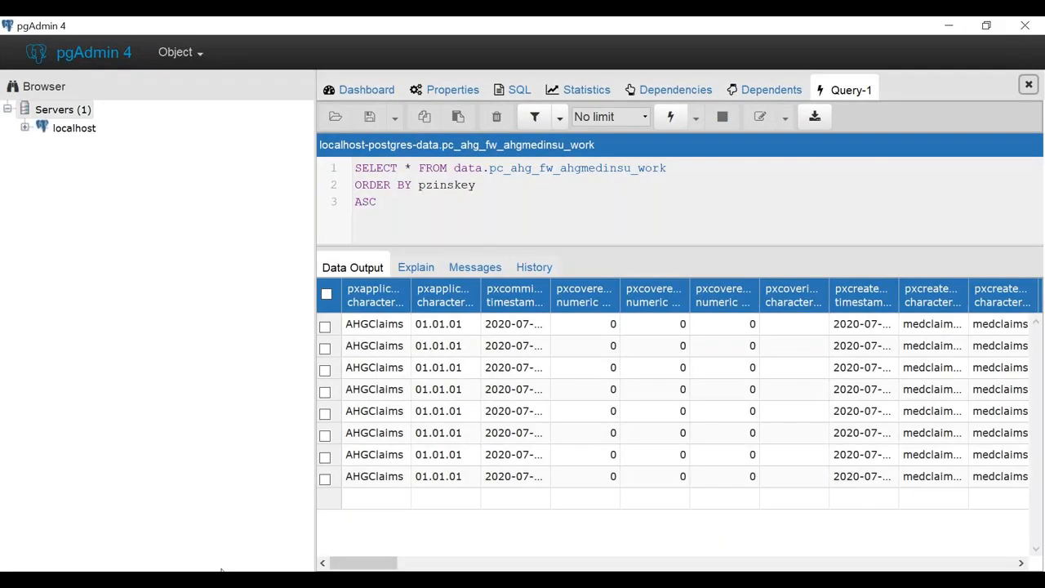
left_click(222, 578)
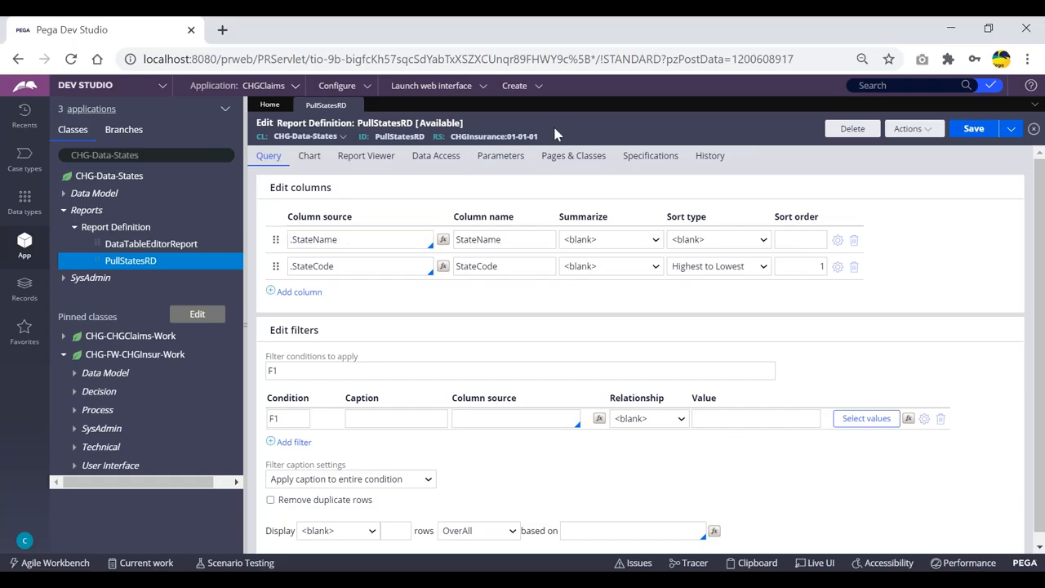
Step: Review the report's column sources and its Data Access settings, returning to the query
double_click(341, 240)
left_click(355, 260)
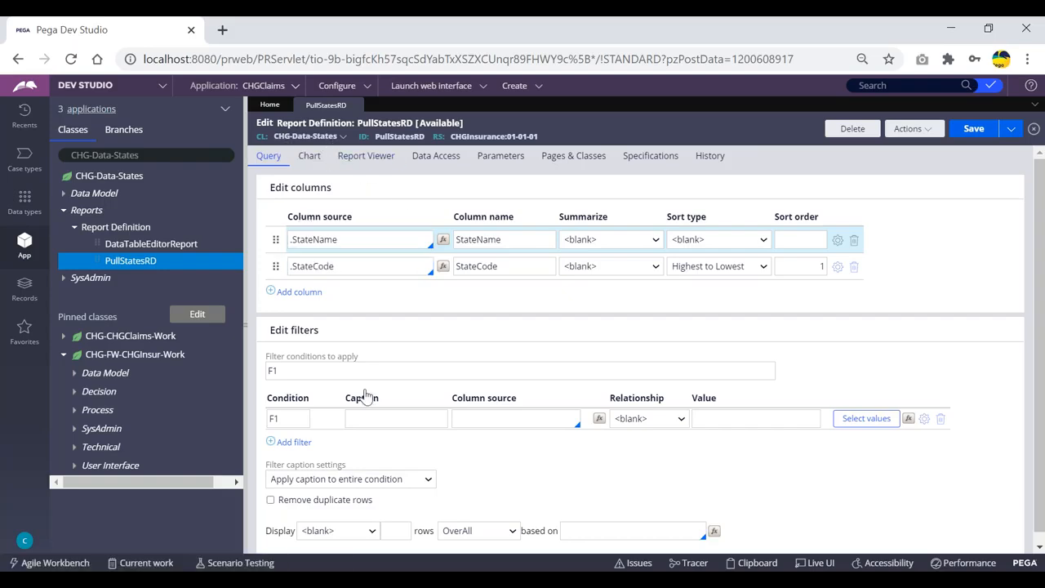
double_click(343, 238)
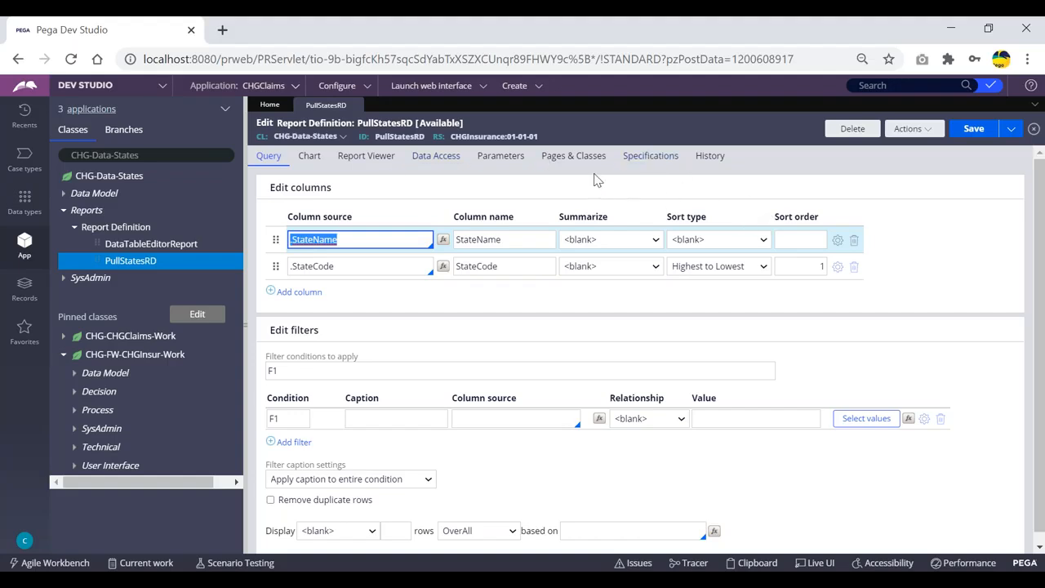
left_click(437, 158)
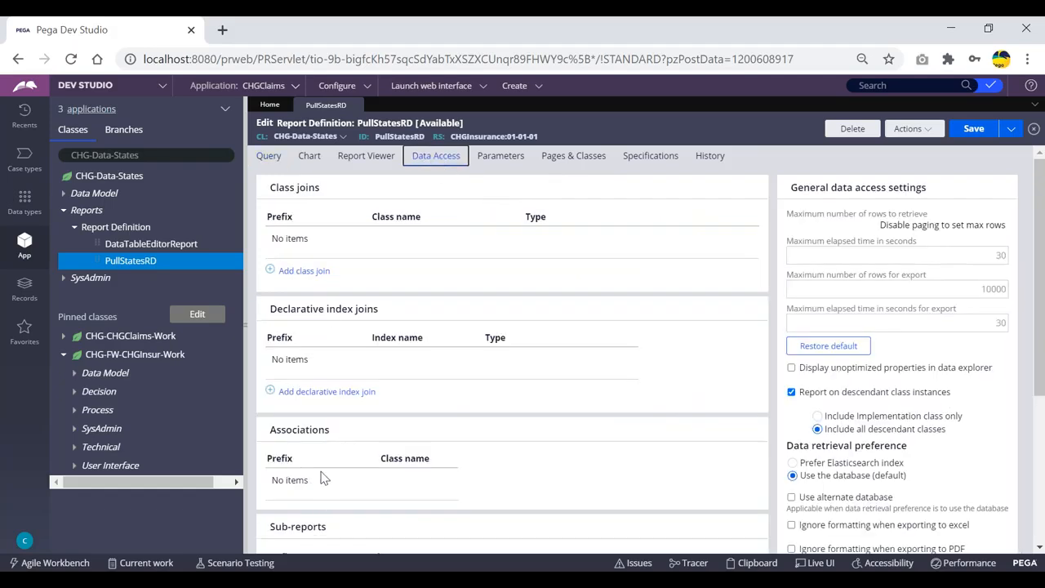
left_click(268, 160)
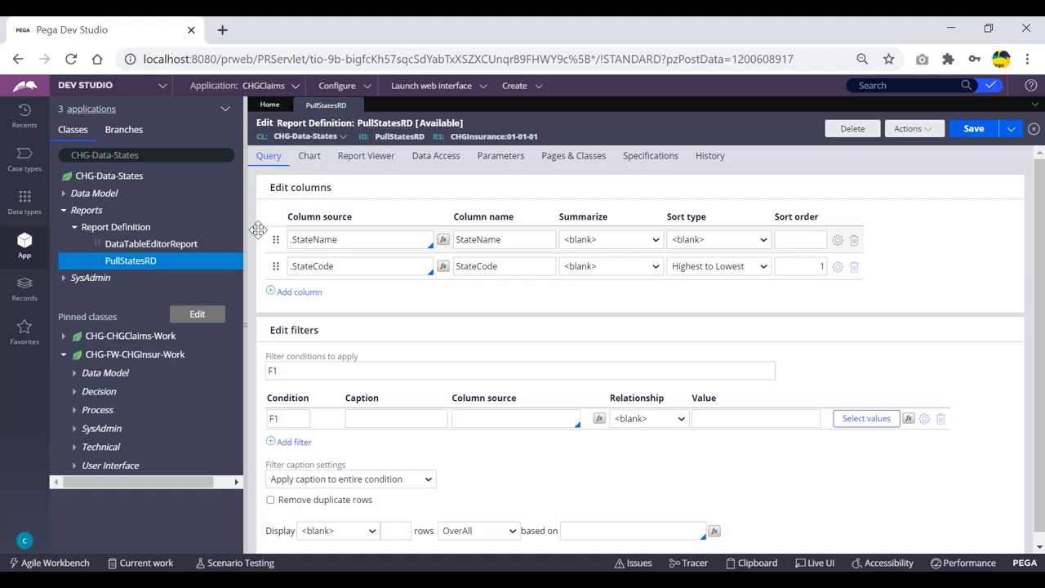
Step: Expand the Data Model of CHG-Data-States to view its data pages
left_click_drag(275, 124, 353, 124)
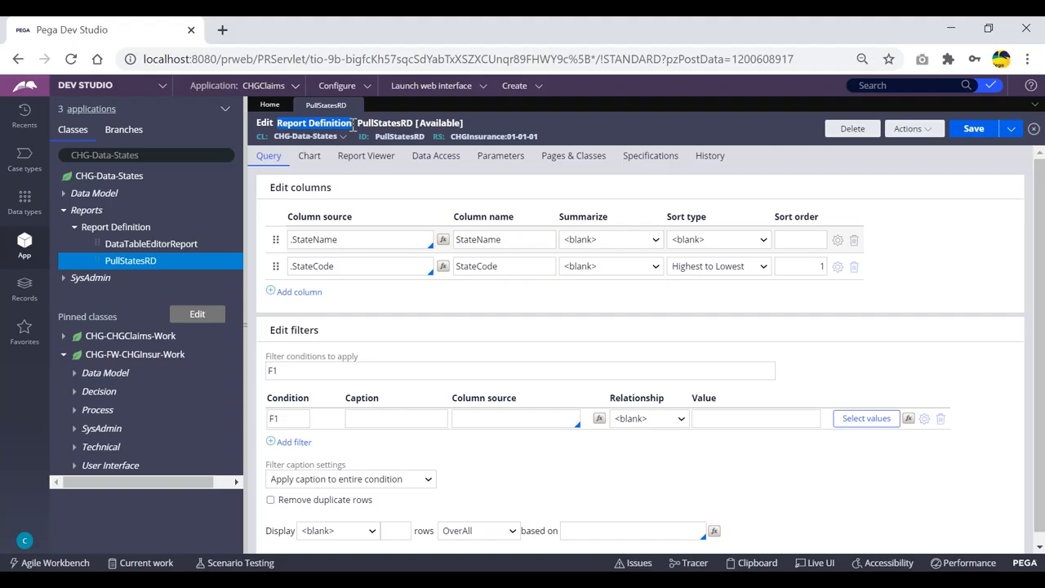
left_click(511, 120)
left_click(514, 239)
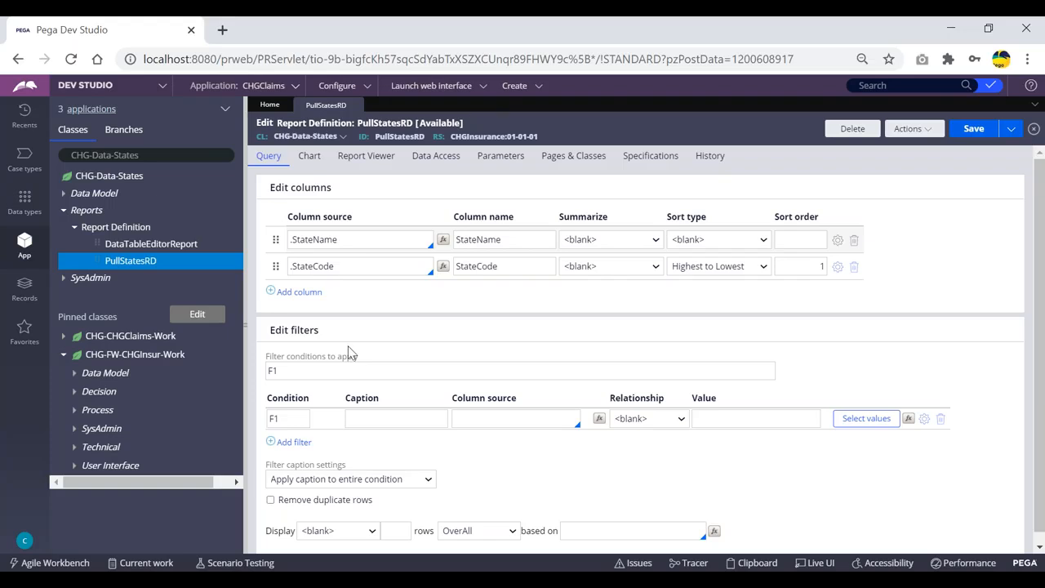
left_click(64, 210)
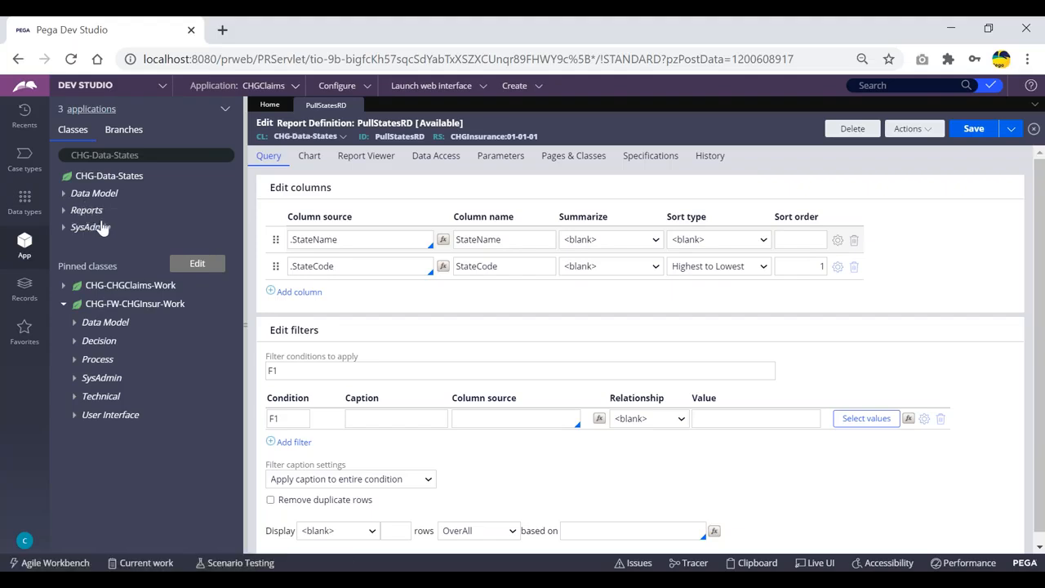
left_click(63, 196)
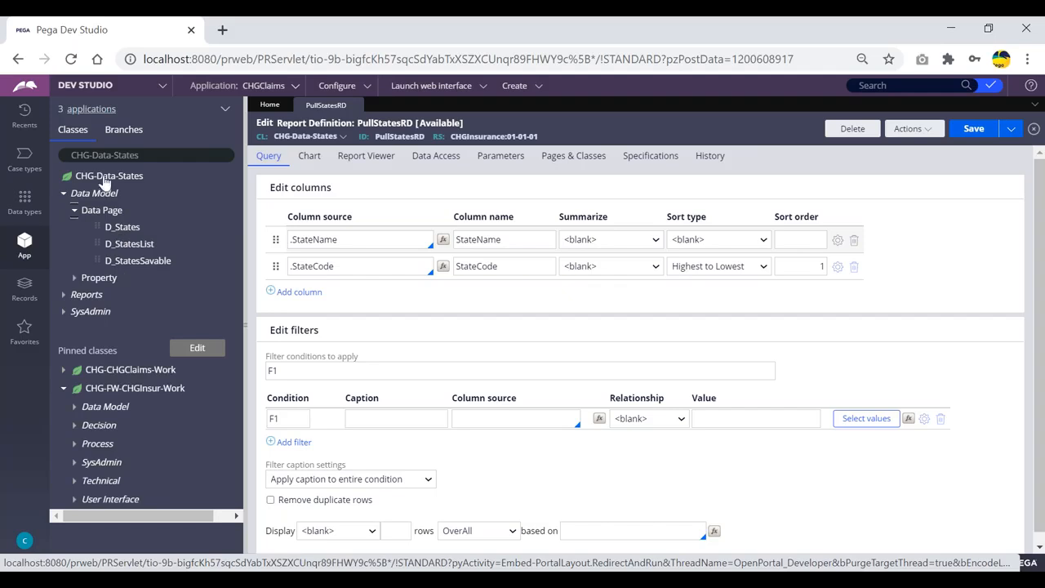
Step: Pin the CHG-Data-States class to the pinned classes
left_click(146, 154)
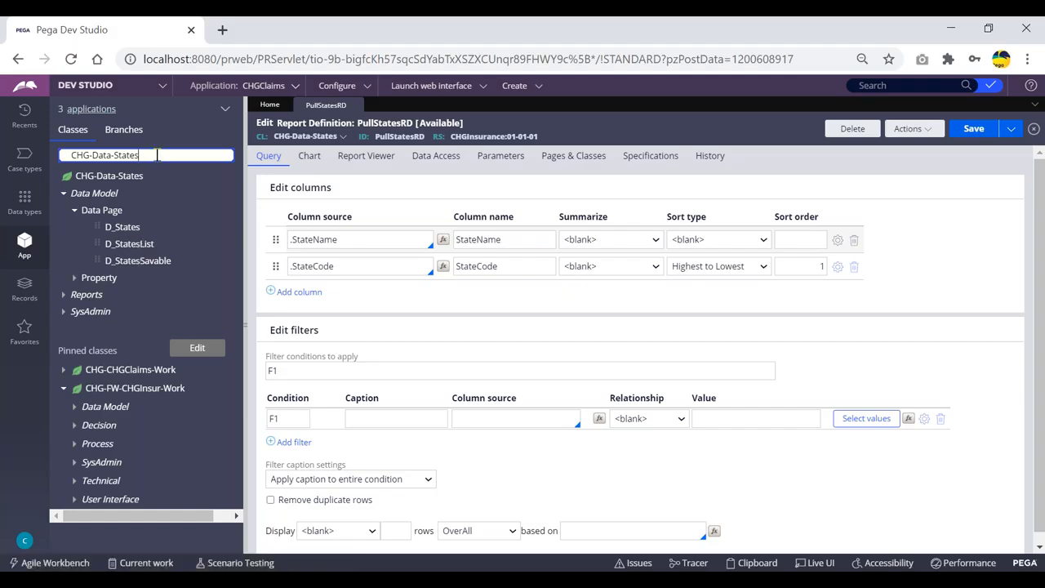
left_click(224, 178)
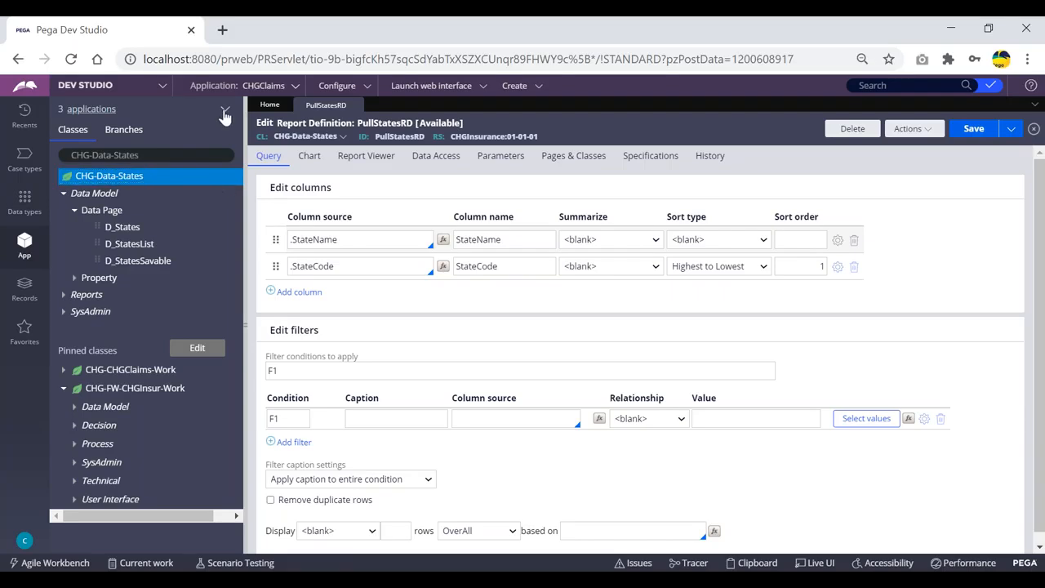
left_click(226, 111)
left_click(234, 128)
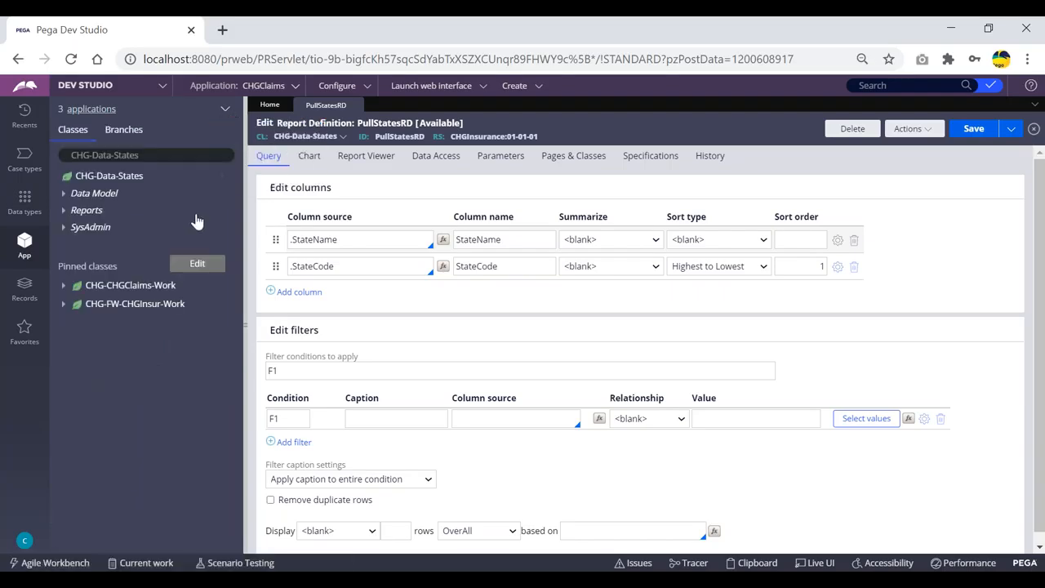
left_click(225, 178)
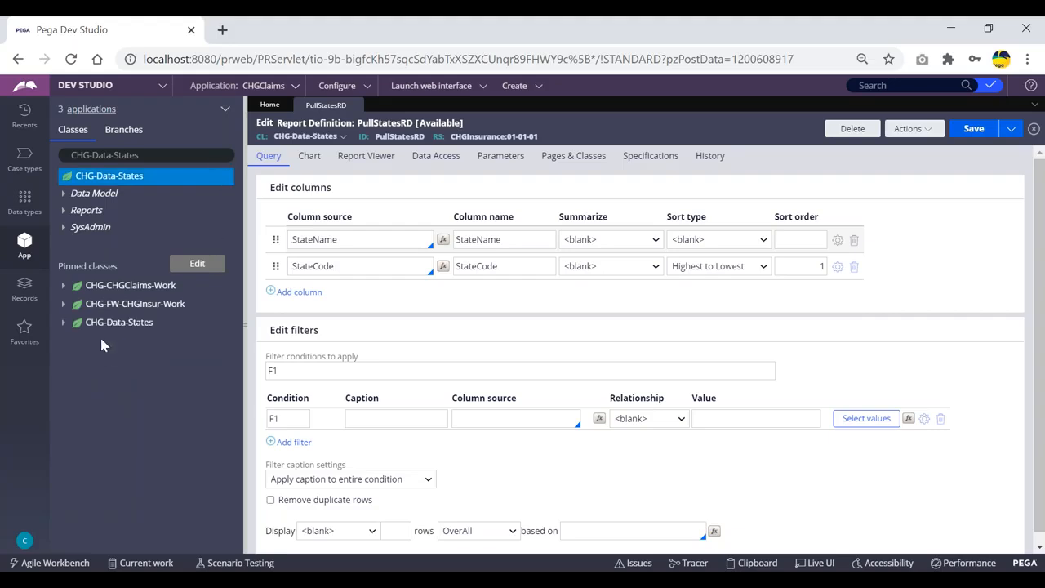
Step: Load the CHG-Data-Hospital class in the class explorer and expand its data pages
left_click(168, 155)
key("BackSpace")
key("BackSpace")
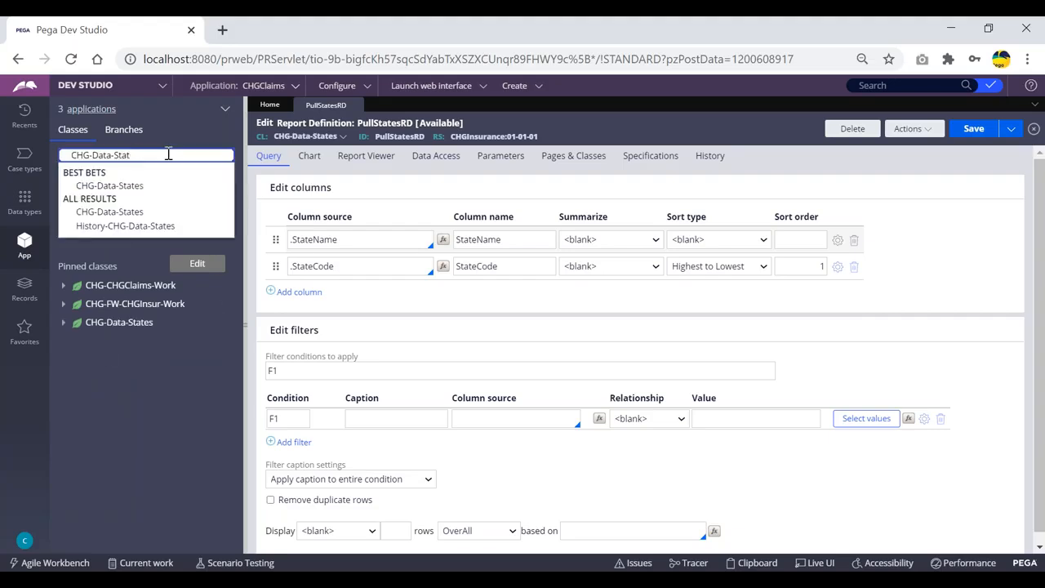
type("ho")
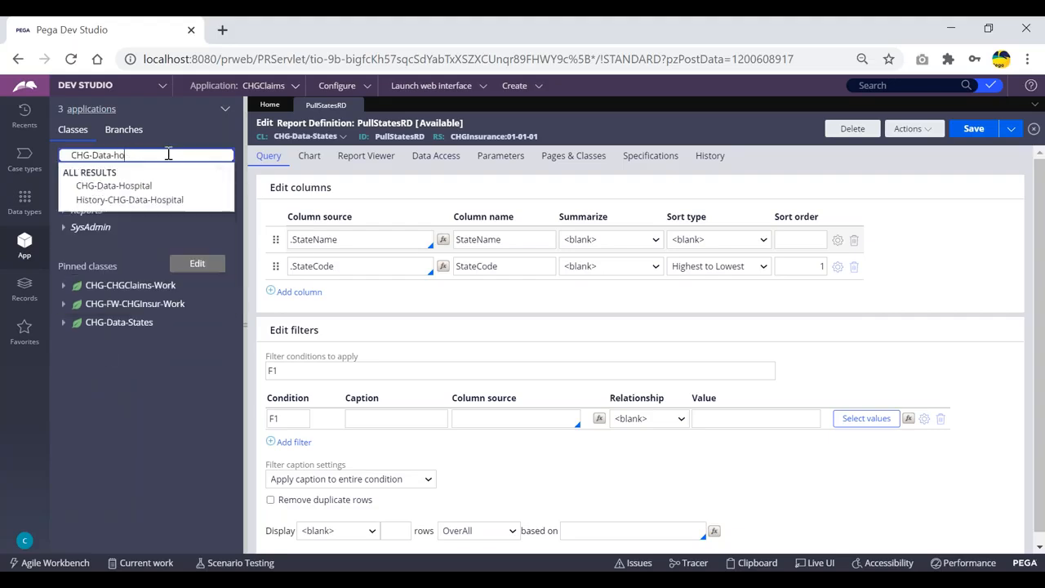
key("Down")
key("Return")
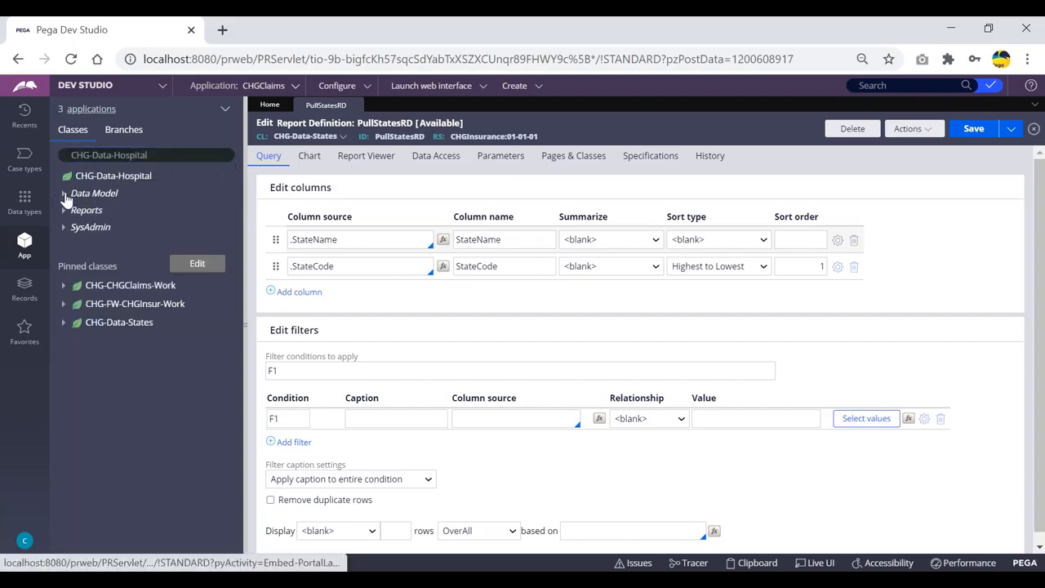
left_click(62, 196)
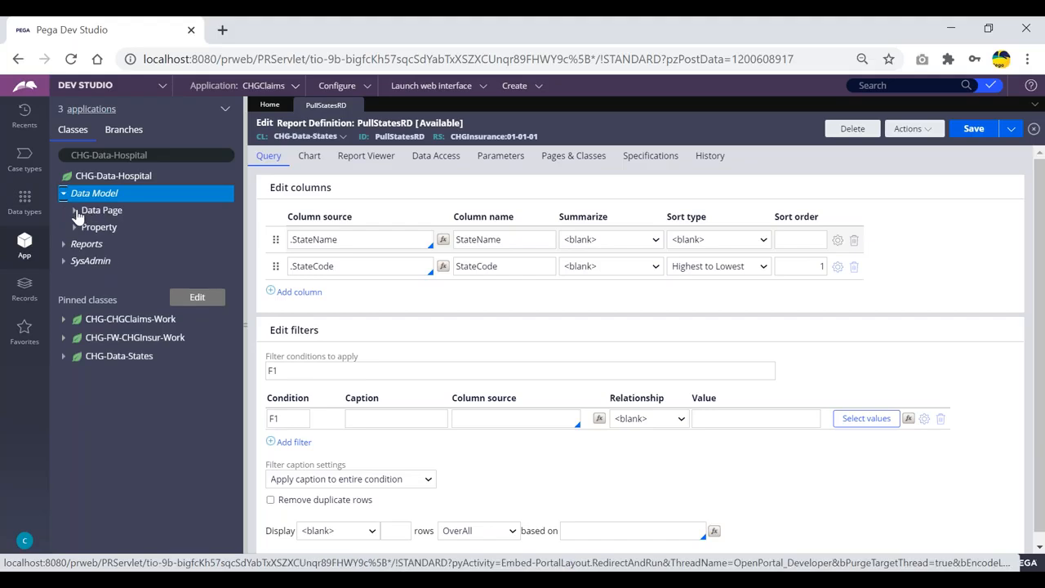
left_click(75, 212)
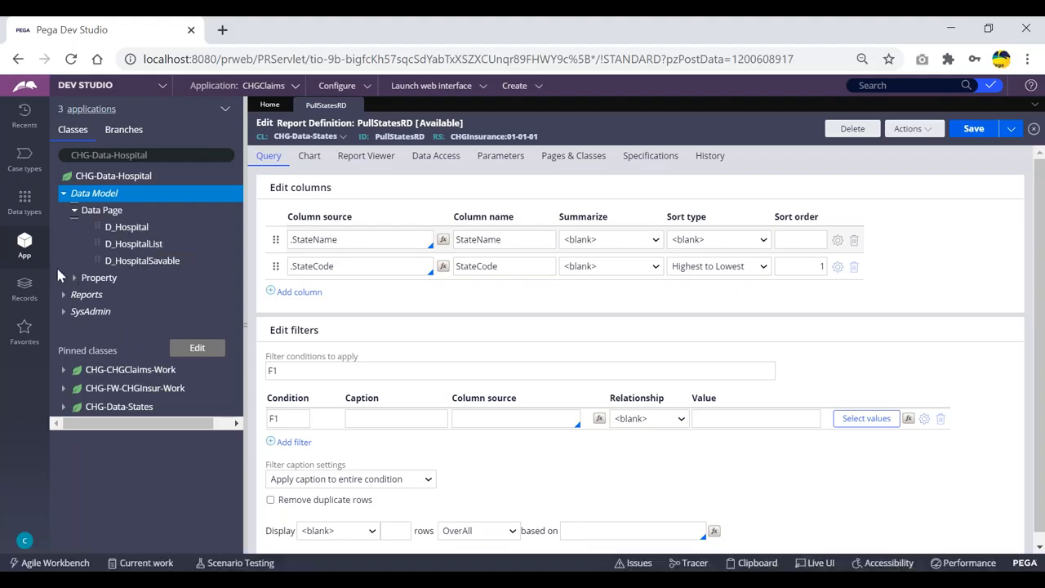
Step: Open the HospitalSelSec section from the User Interface sections of CHG-FW-CHGInsur-Work
left_click(64, 392)
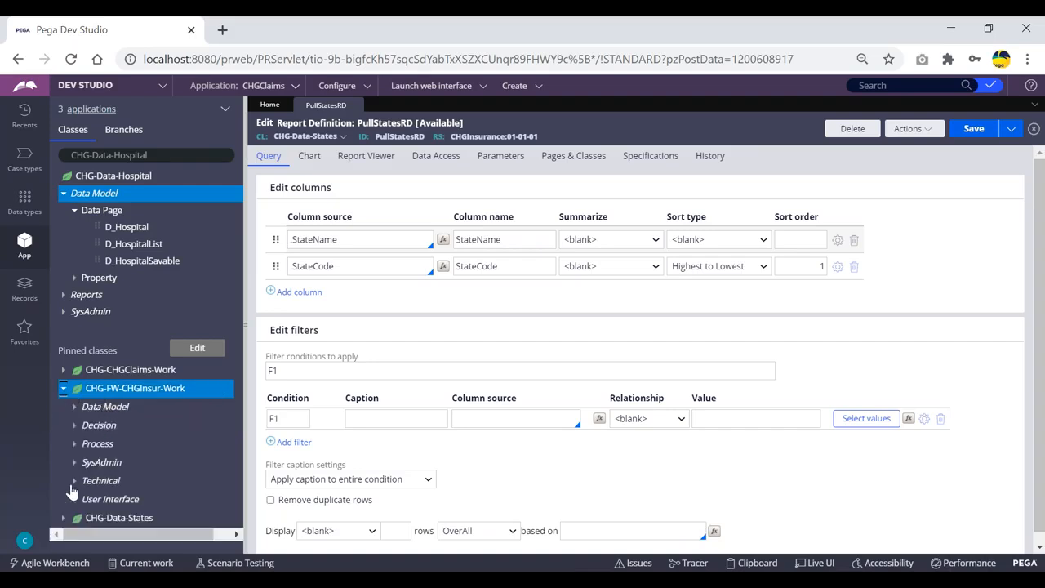
left_click(74, 500)
scroll(117, 479, "down", 1)
left_click(85, 500)
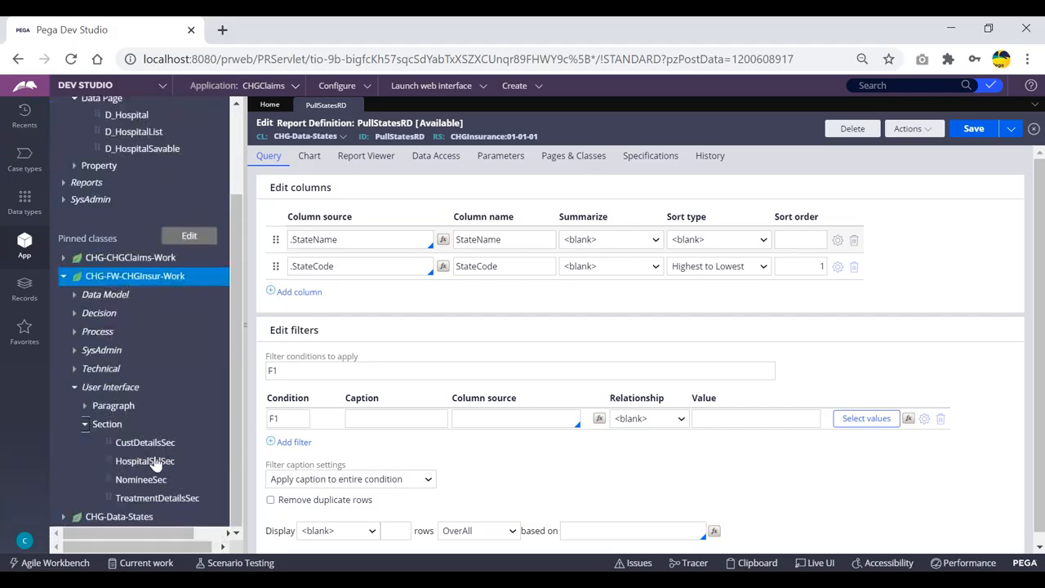
left_click(150, 463)
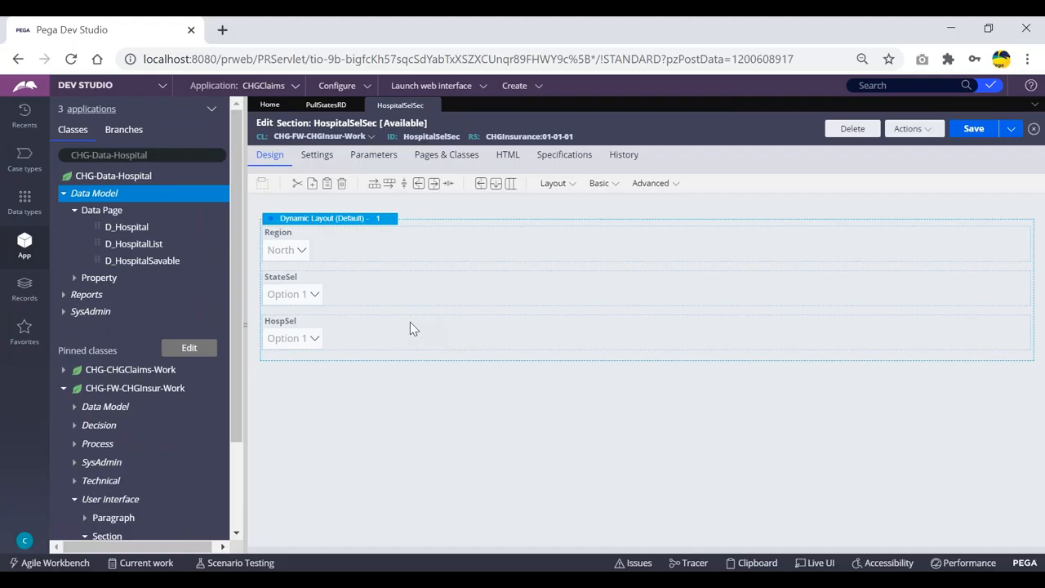
left_click(555, 342)
double_click(554, 342)
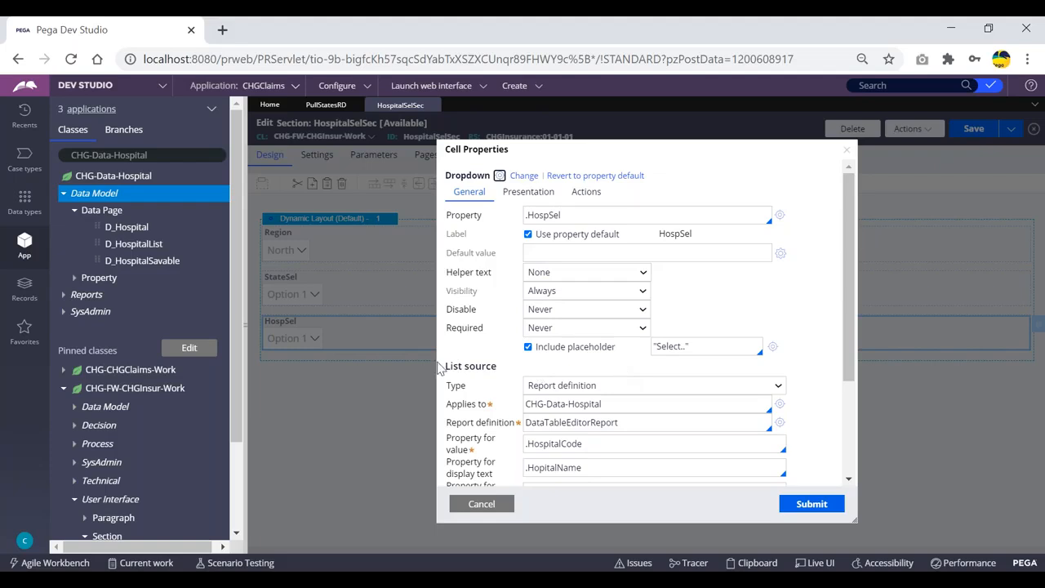
left_click(653, 387)
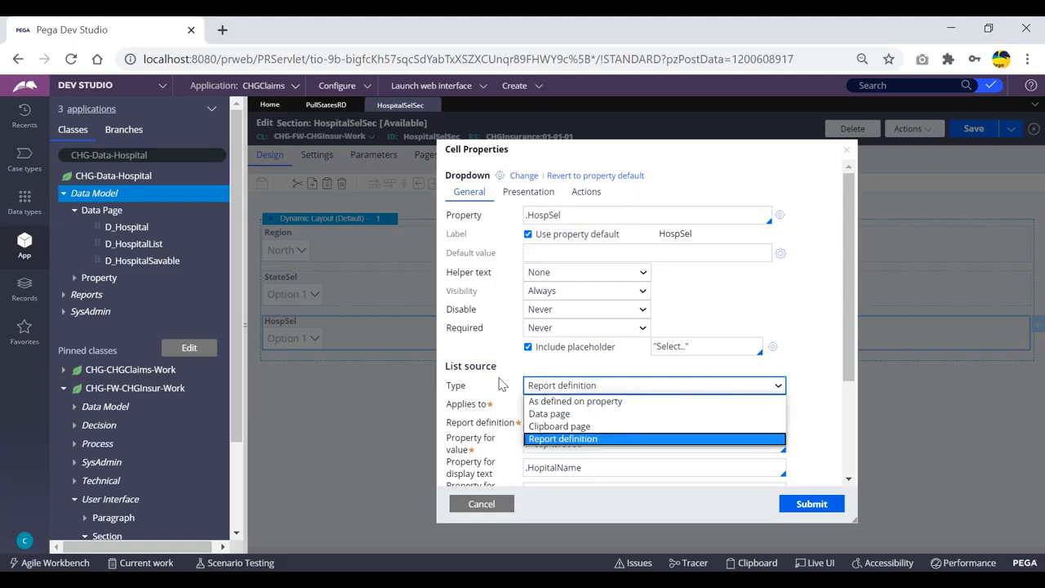
left_click(547, 414)
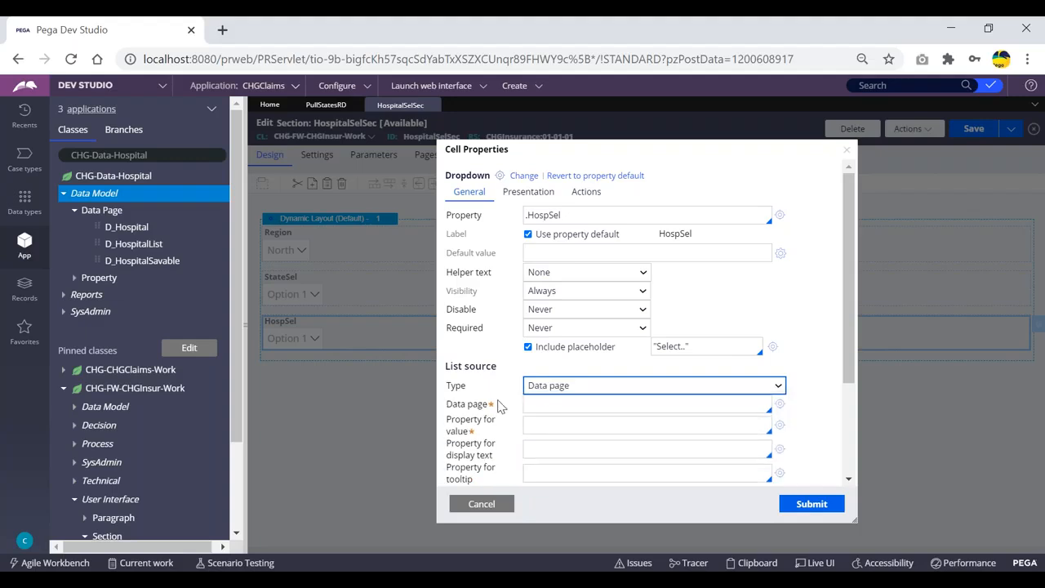
left_click(539, 399)
left_click(542, 423)
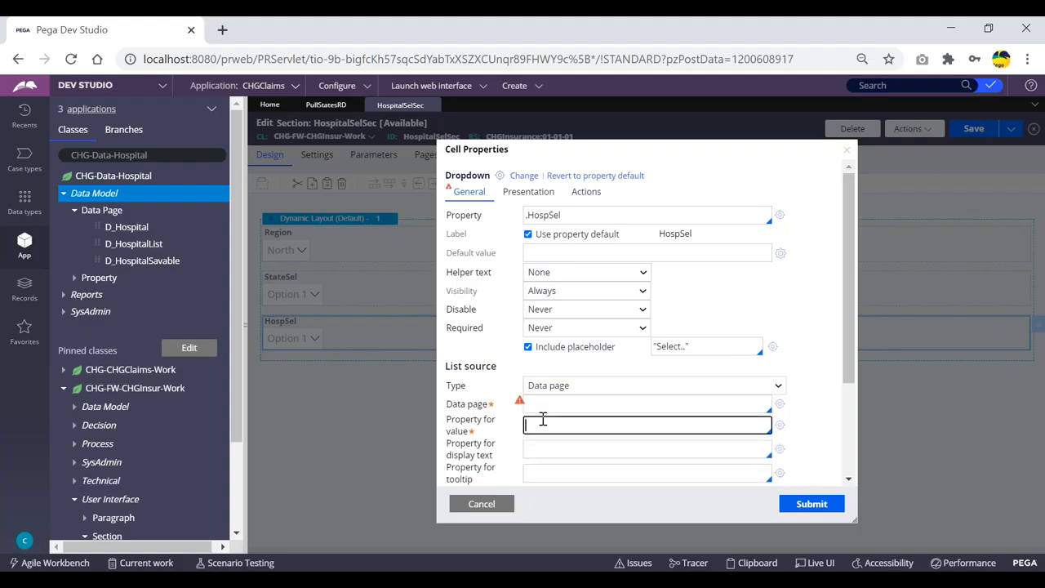
left_click(482, 503)
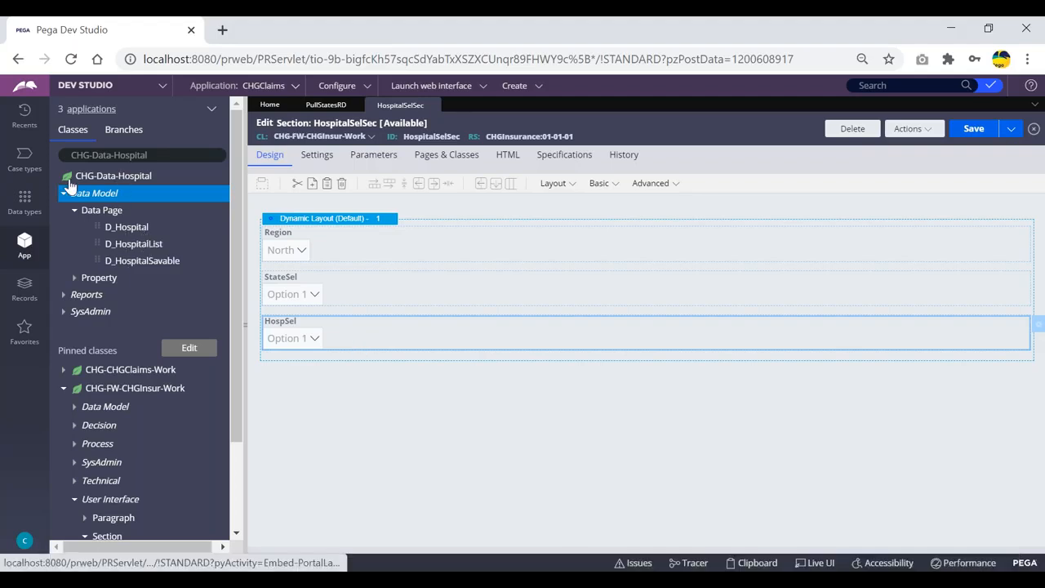
left_click(160, 154)
left_click_drag(151, 155, 72, 156)
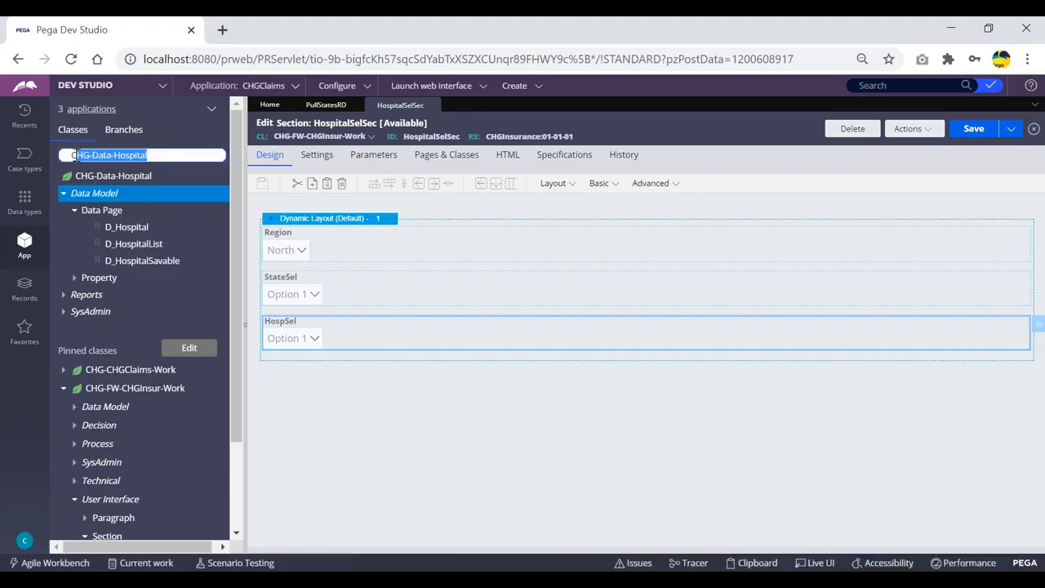
left_click(154, 155)
left_click_drag(155, 155, 67, 153)
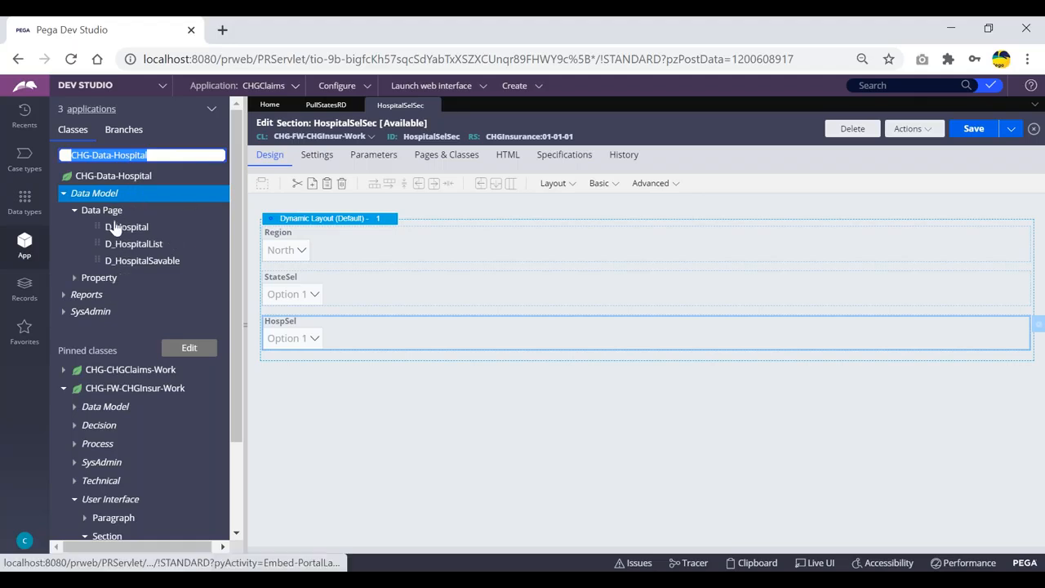
left_click(165, 154)
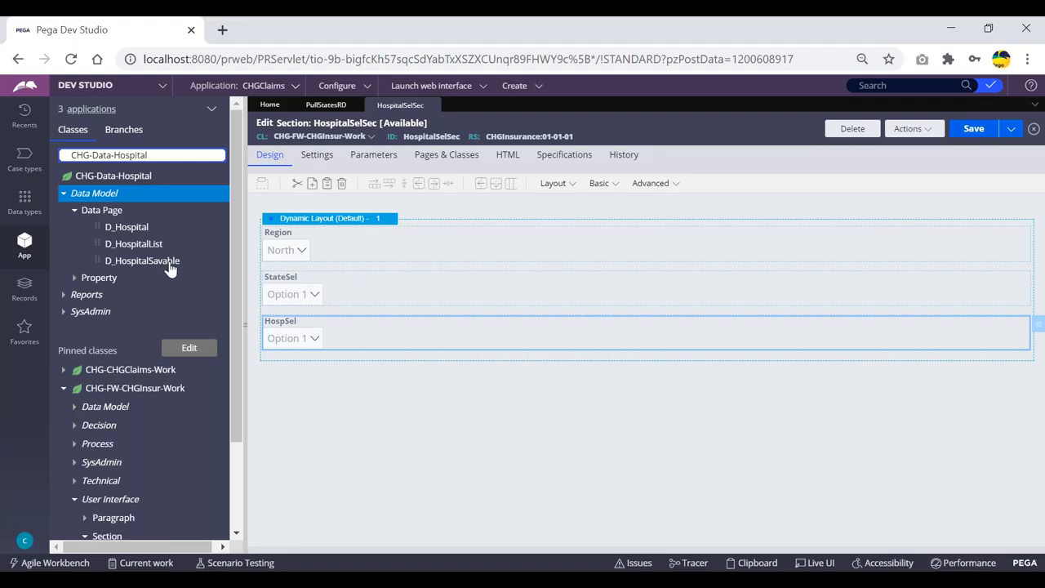
left_click(108, 389)
right_click(108, 392)
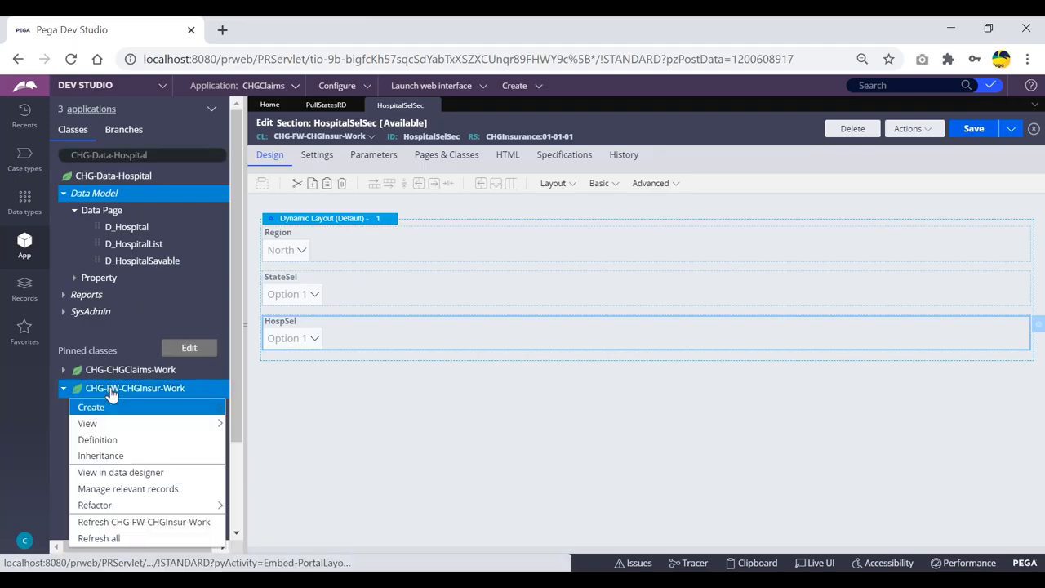
mouse_move(91, 406)
mouse_move(259, 409)
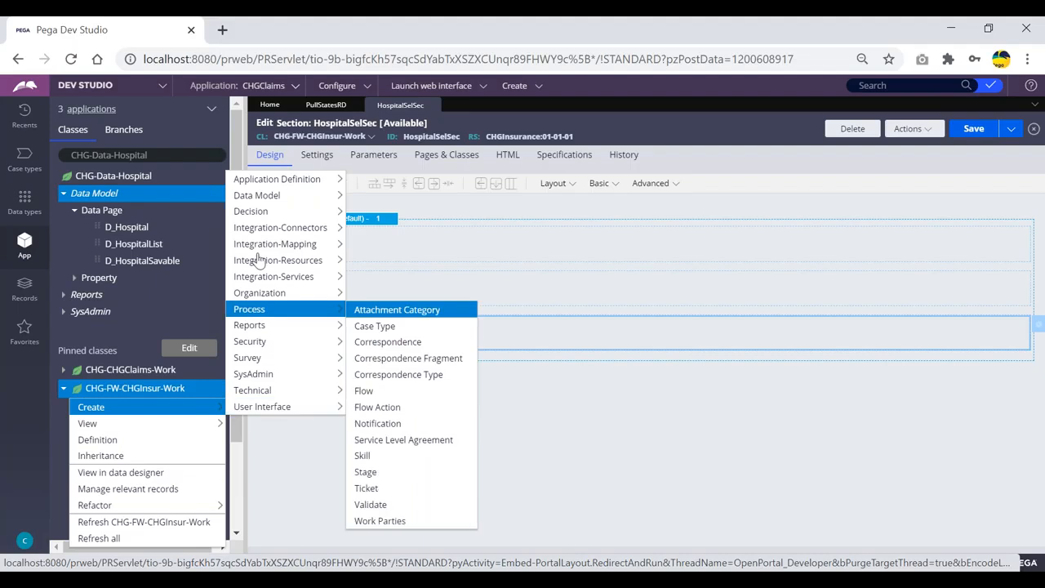
mouse_move(269, 196)
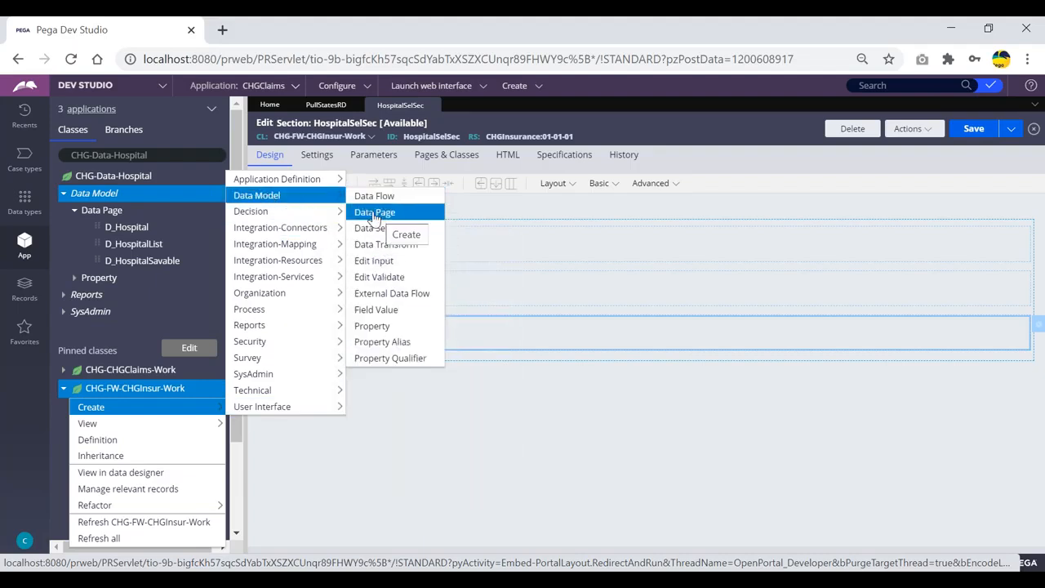
left_click(469, 215)
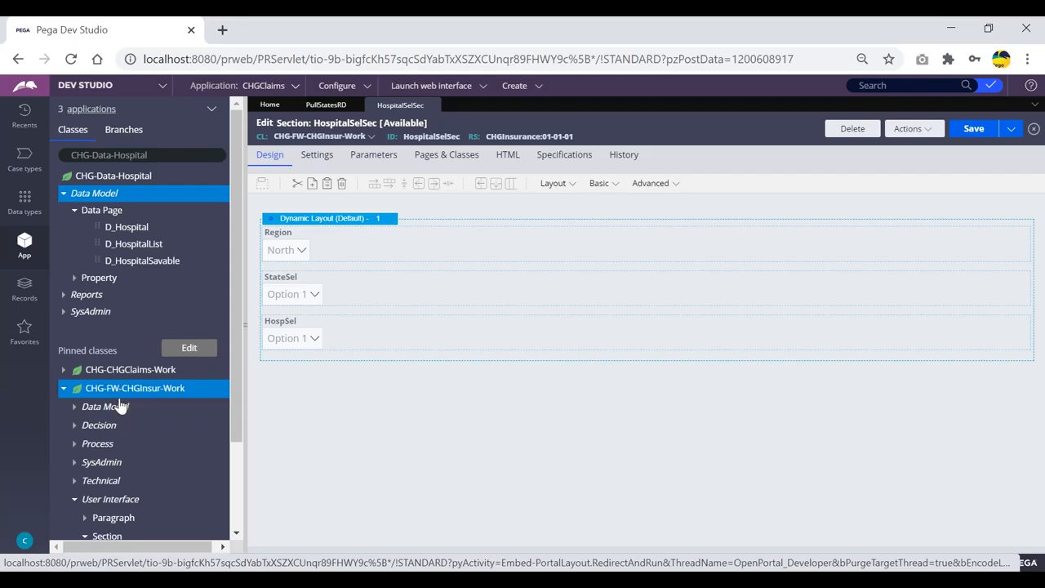
left_click(63, 389)
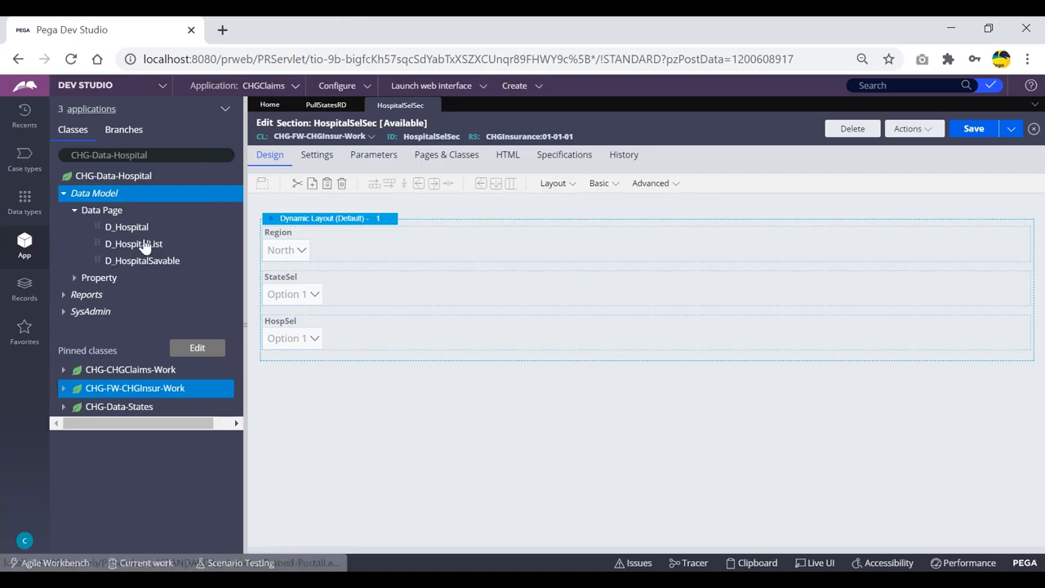
Step: Open the D_Hospital data page and close the PullStatesRD tab, discarding its unsaved changes
left_click(114, 228)
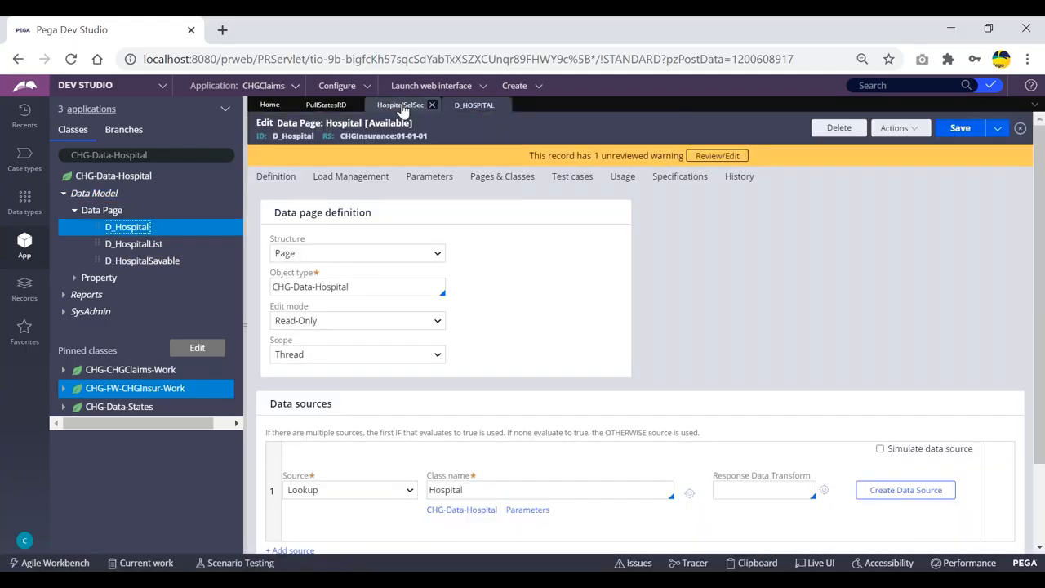
left_click(400, 105)
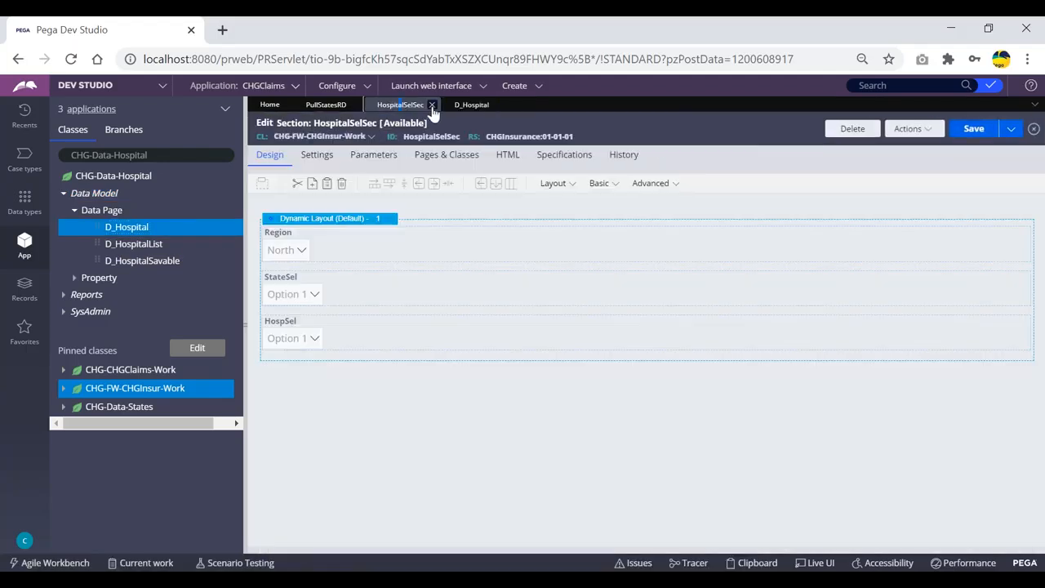
left_click(331, 106)
left_click(433, 104)
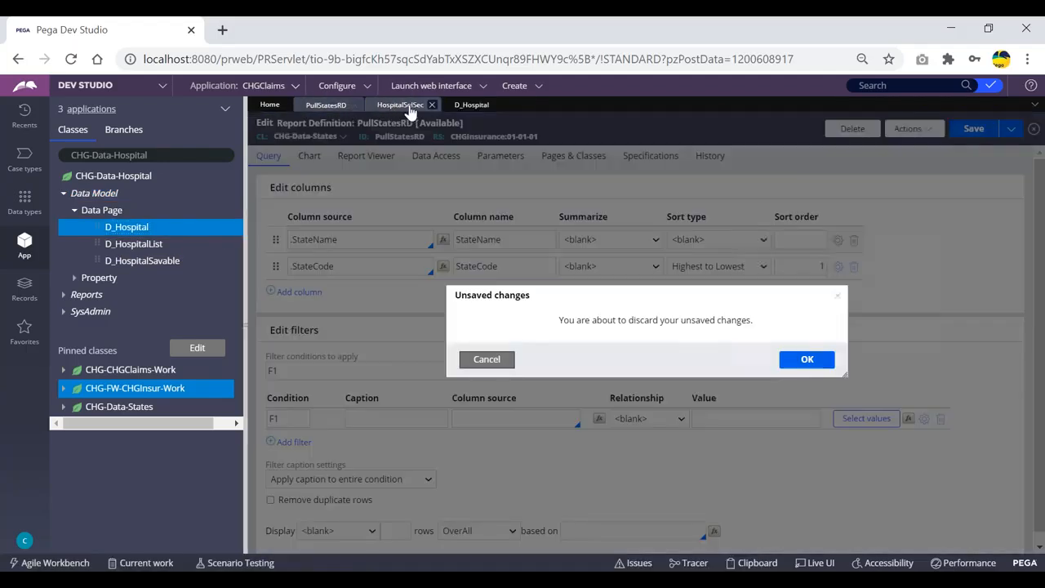
left_click(821, 366)
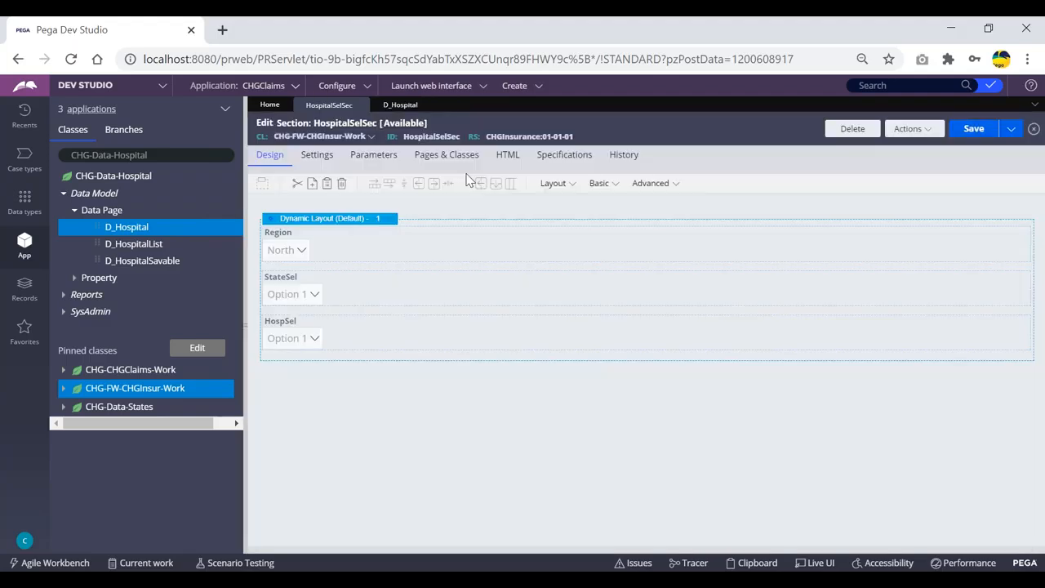
Step: Review the definitions and data sources of the D_Hospital, D_HospitalList and D_HospitalSavable data pages
left_click(400, 106)
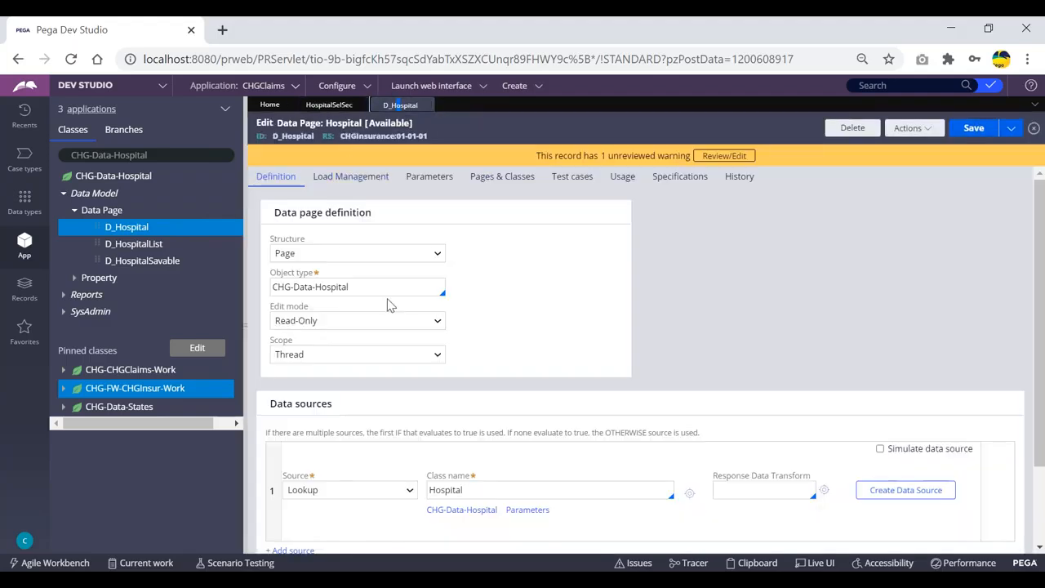
left_click(137, 244)
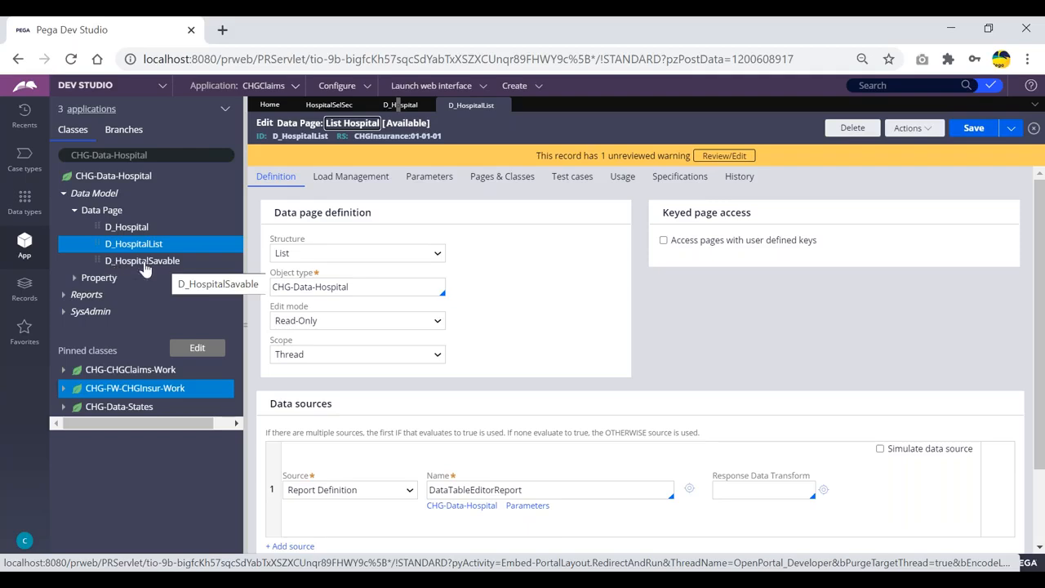
left_click(146, 263)
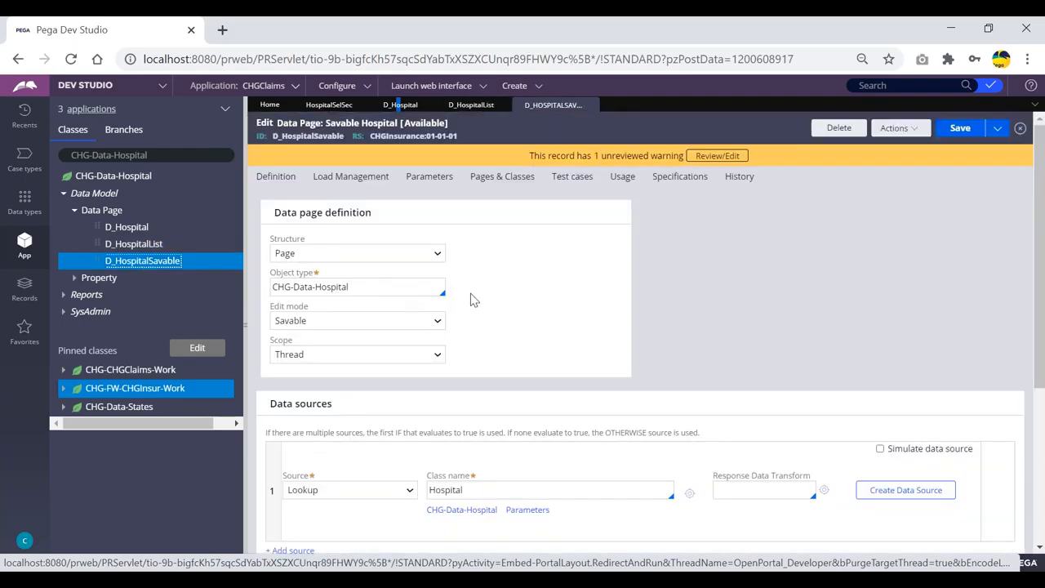
scroll(467, 306, "down", 2)
scroll(461, 284, "down", 4)
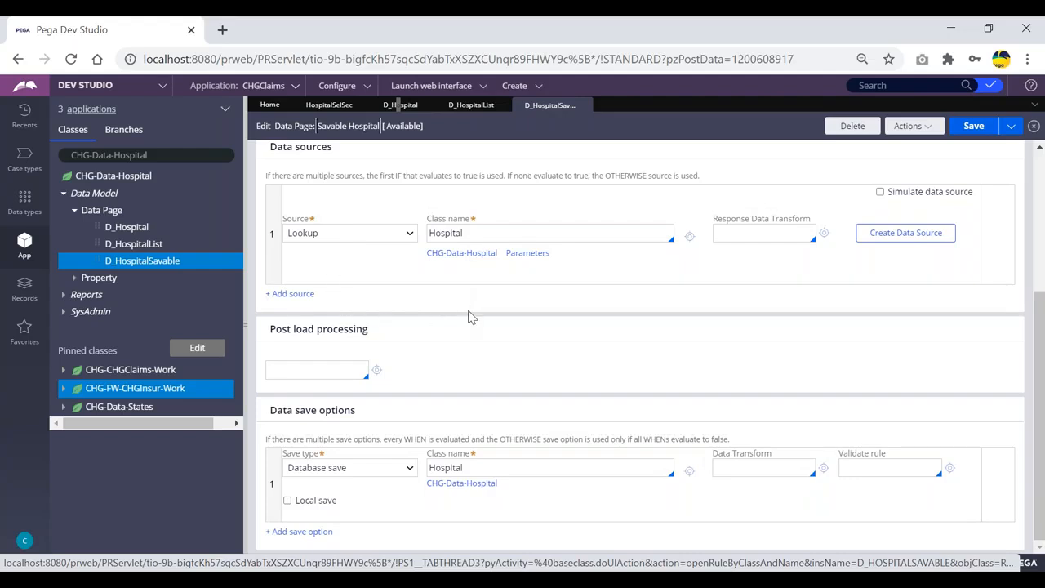
left_click(405, 467)
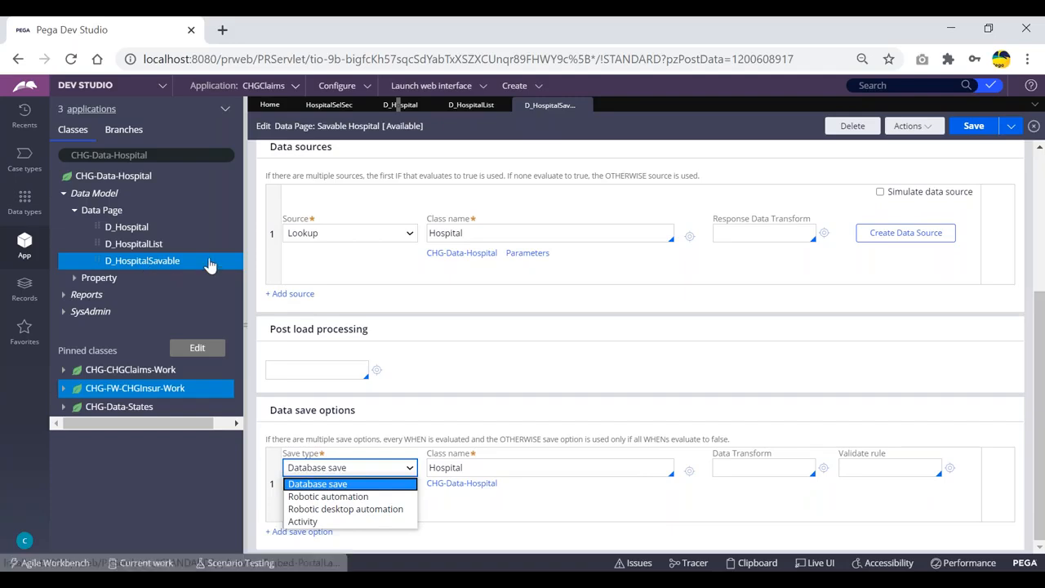
left_click(585, 105)
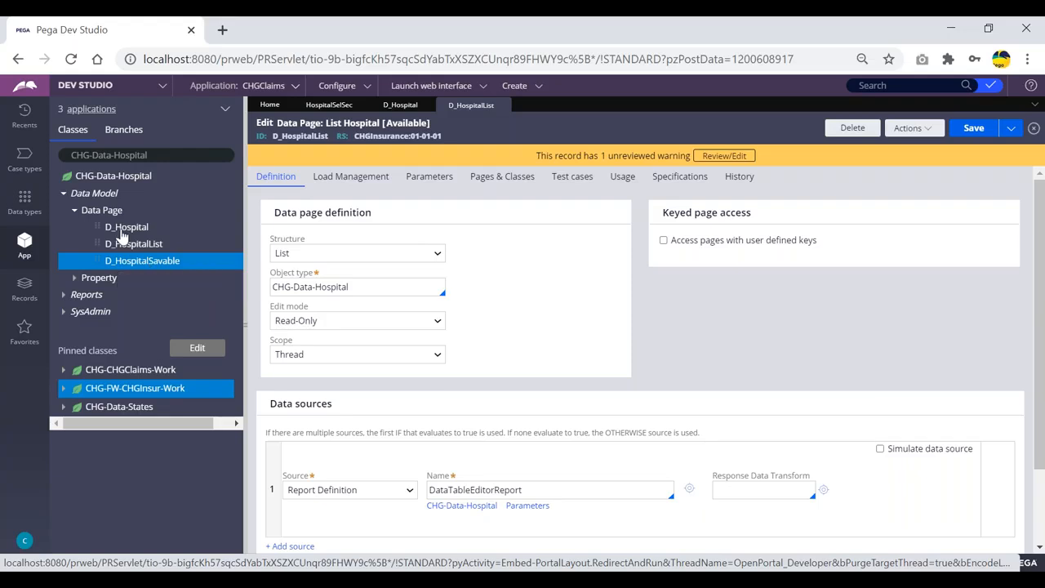
left_click(125, 231)
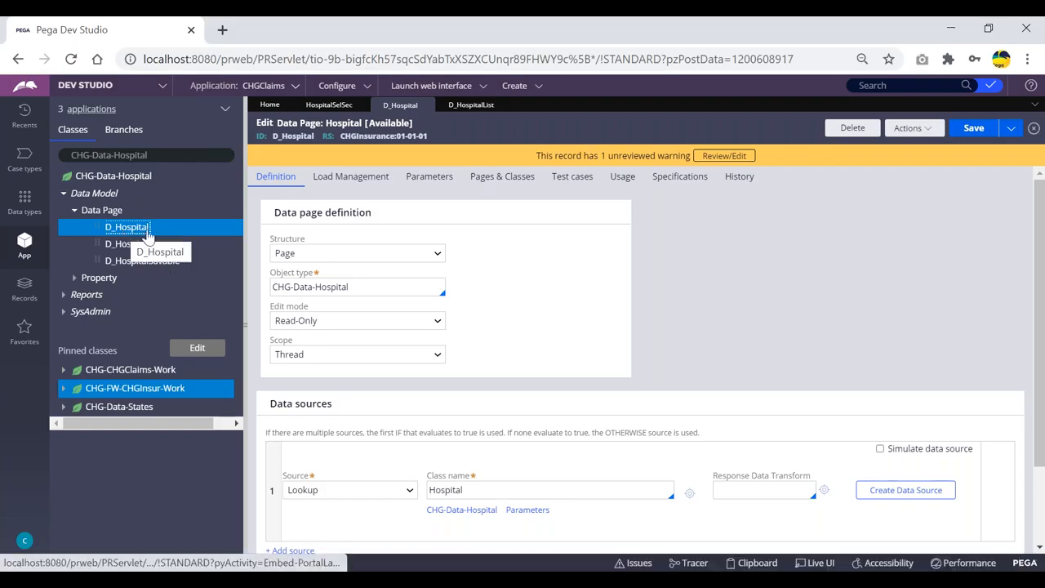
Step: Expand the pinned CHG-Data-States class down to its data pages
double_click(135, 155)
left_click(154, 157)
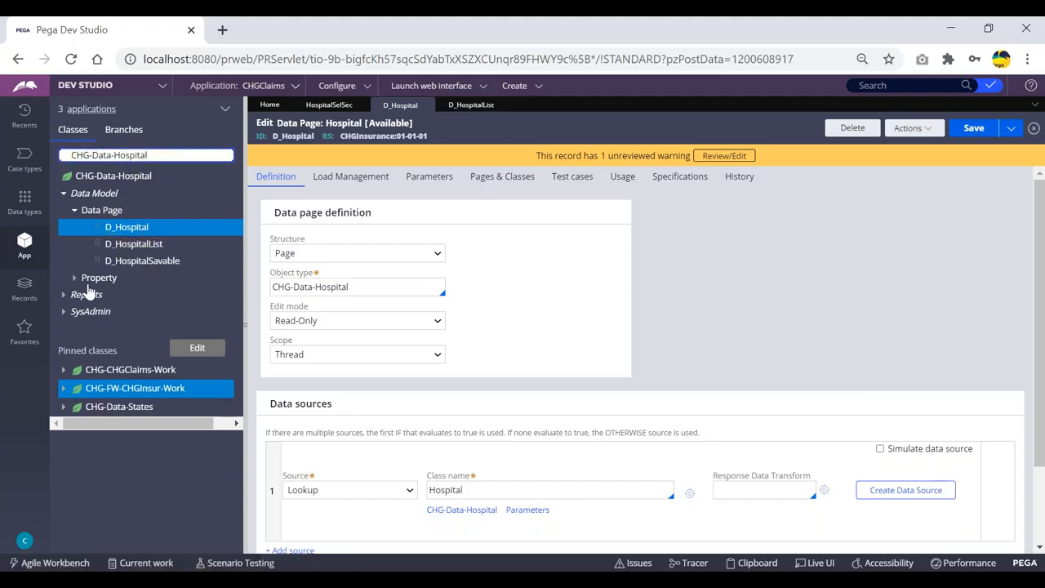
left_click(64, 407)
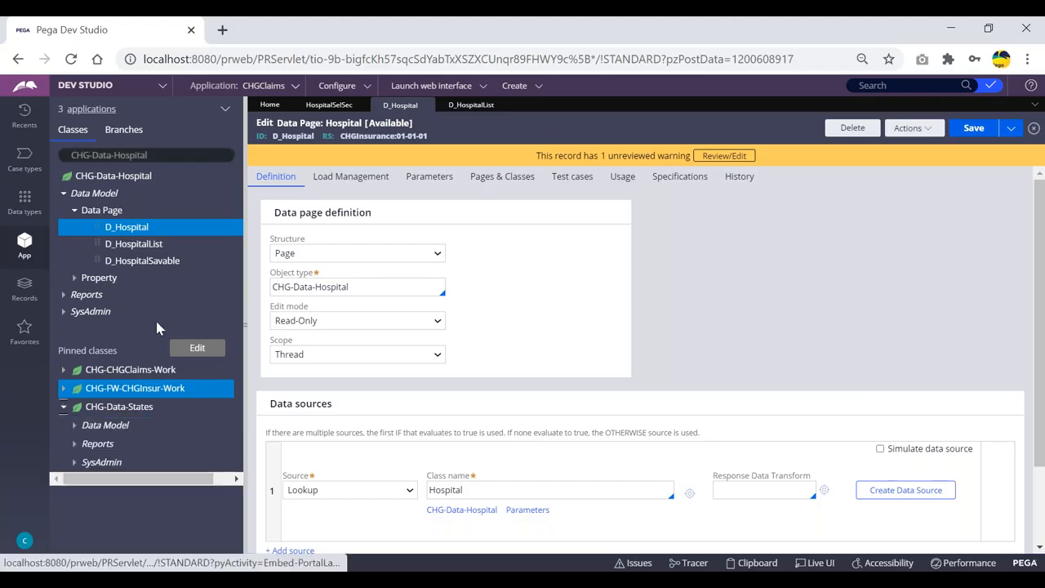
left_click(74, 426)
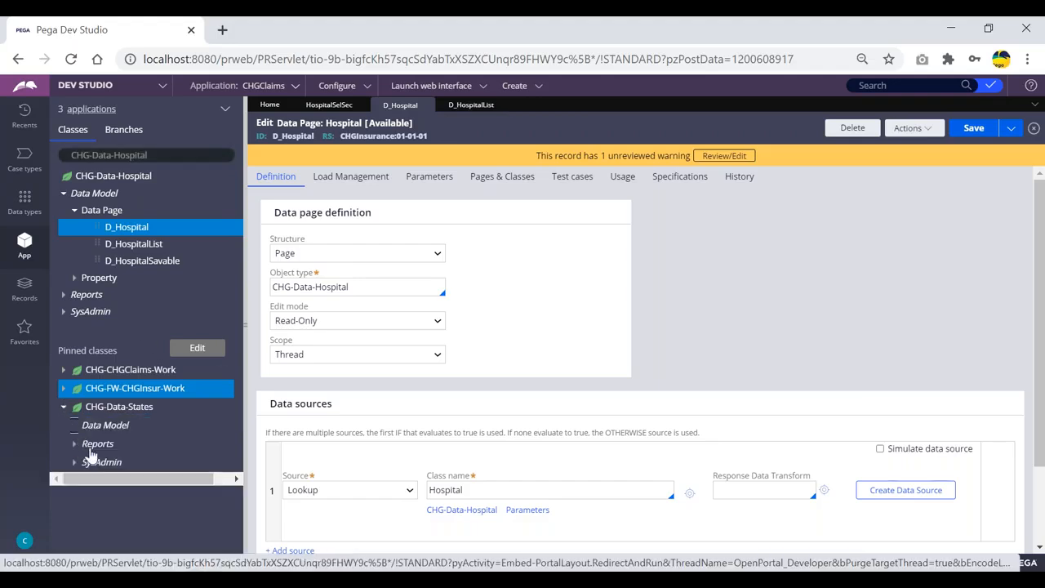
left_click(85, 444)
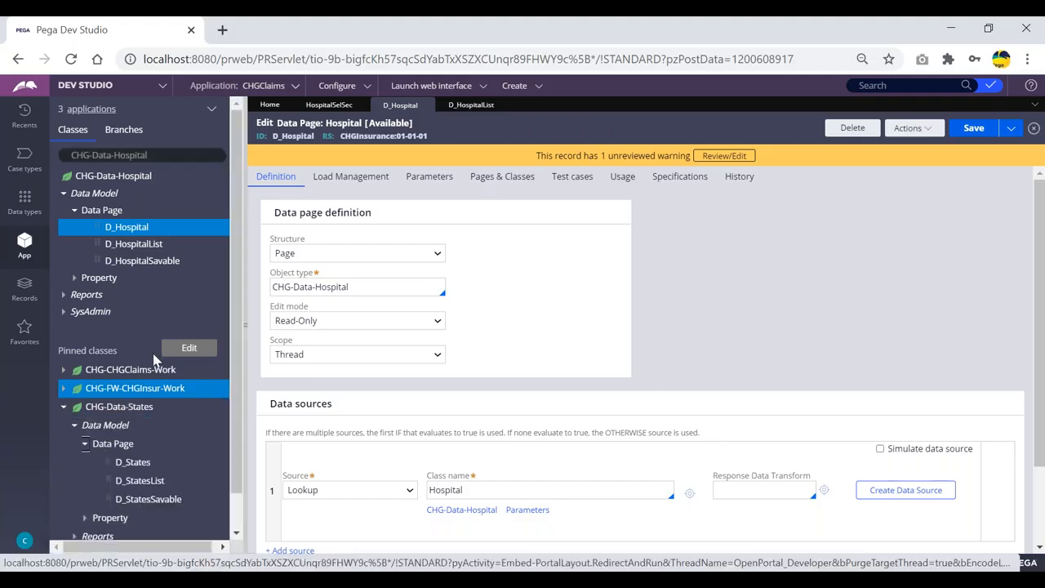
scroll(146, 384, "up", 1)
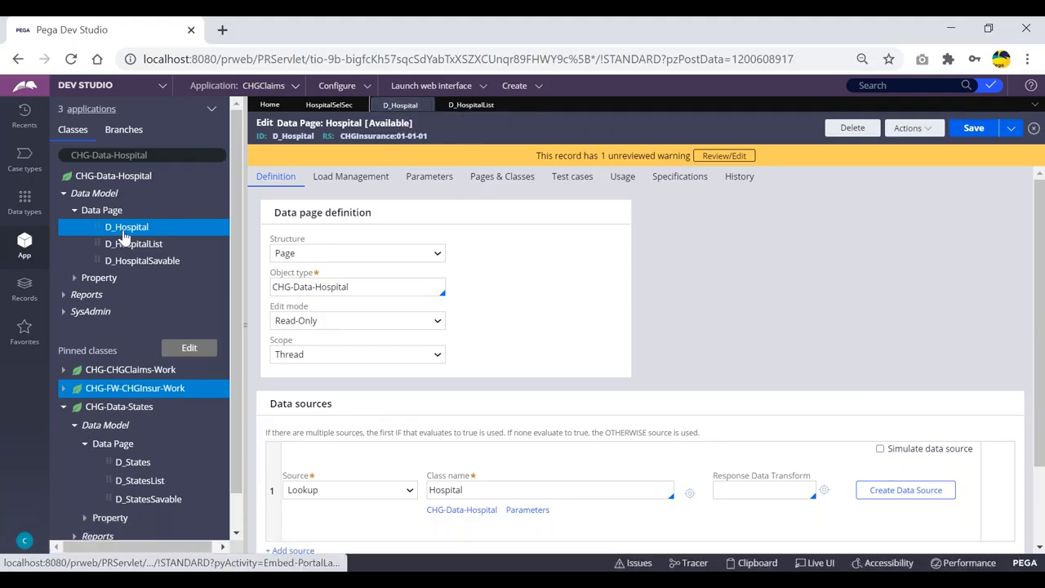
left_click(516, 238)
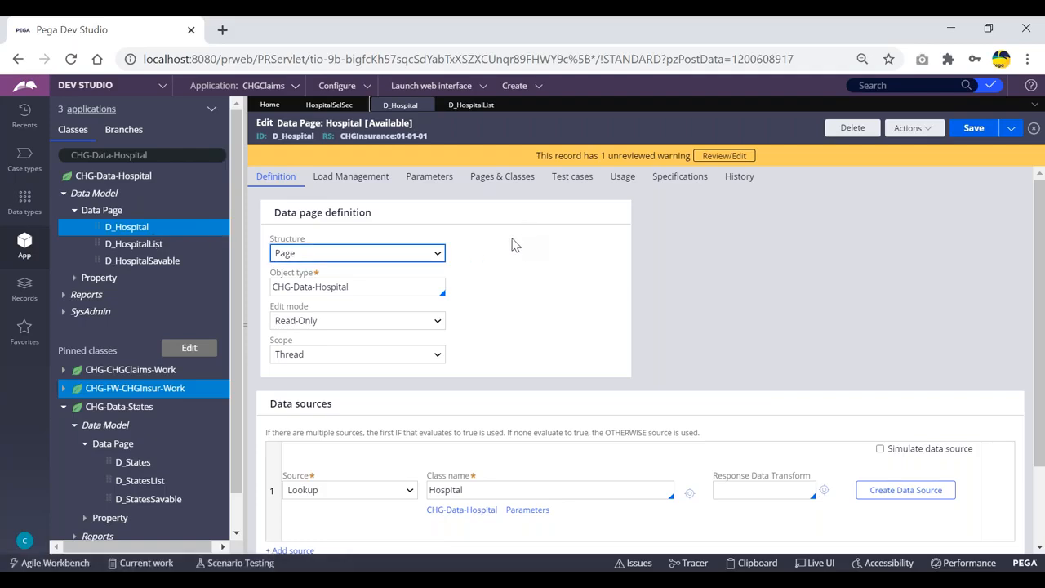
left_click(512, 240)
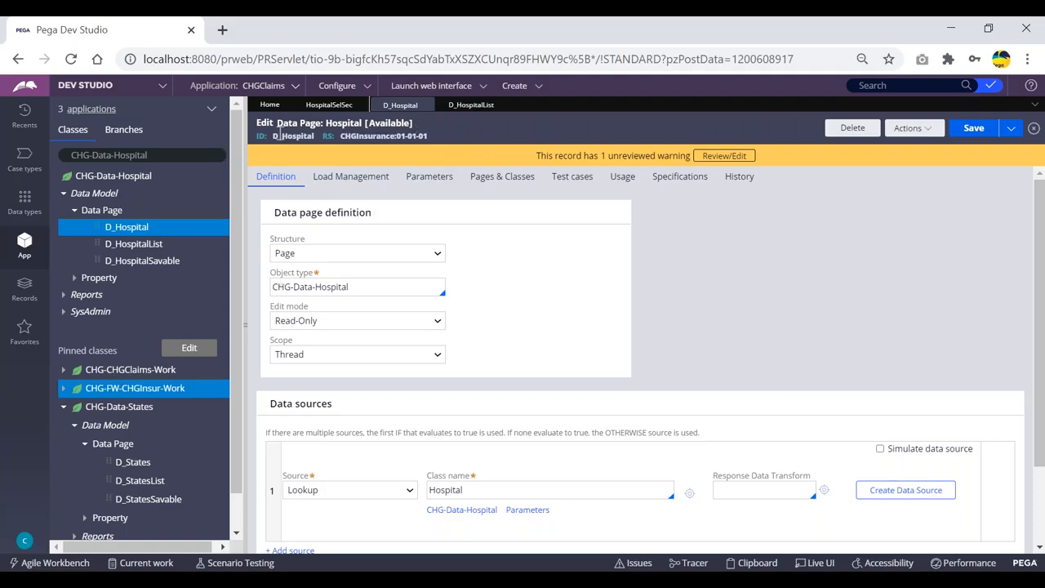
mouse_move(282, 136)
left_mouse_down()
mouse_move(256, 137)
mouse_move(273, 137)
left_mouse_up()
left_click(292, 149)
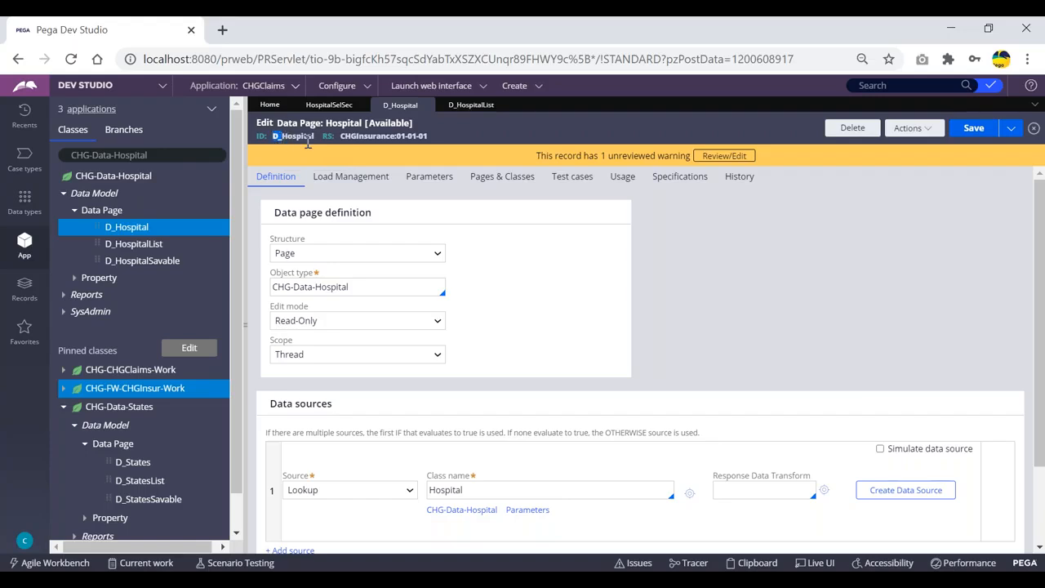
left_click(291, 147)
Step: Start creating a new data page in CHG-Data-Hospital labelled dasdasd
left_click(911, 128)
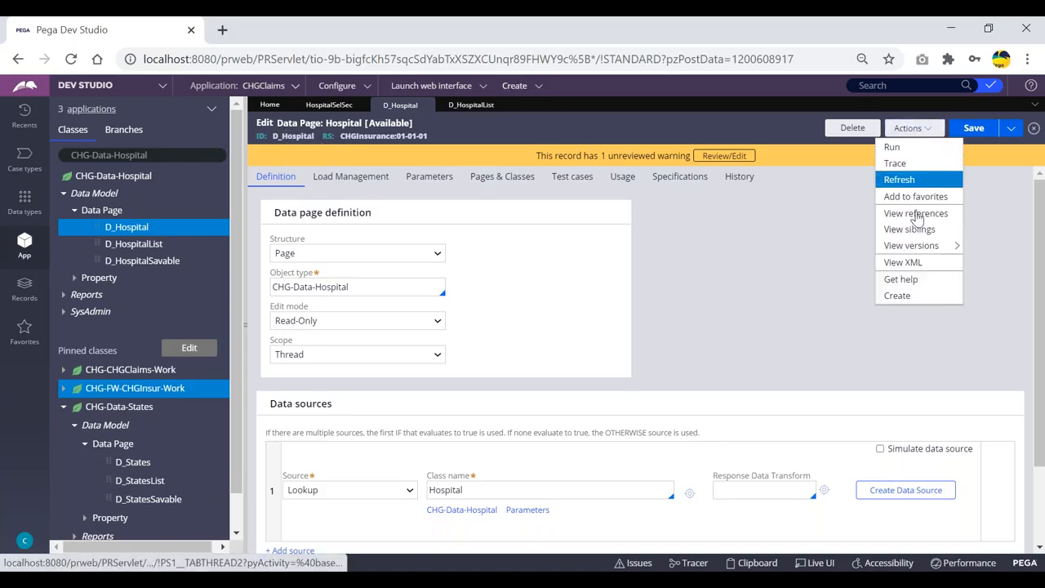
left_click(898, 296)
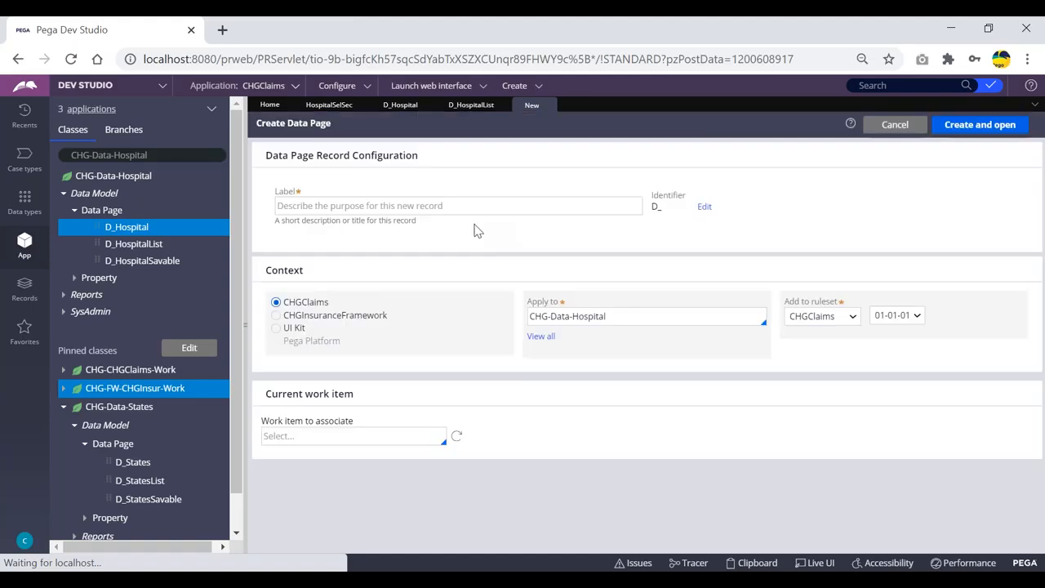
double_click(657, 207)
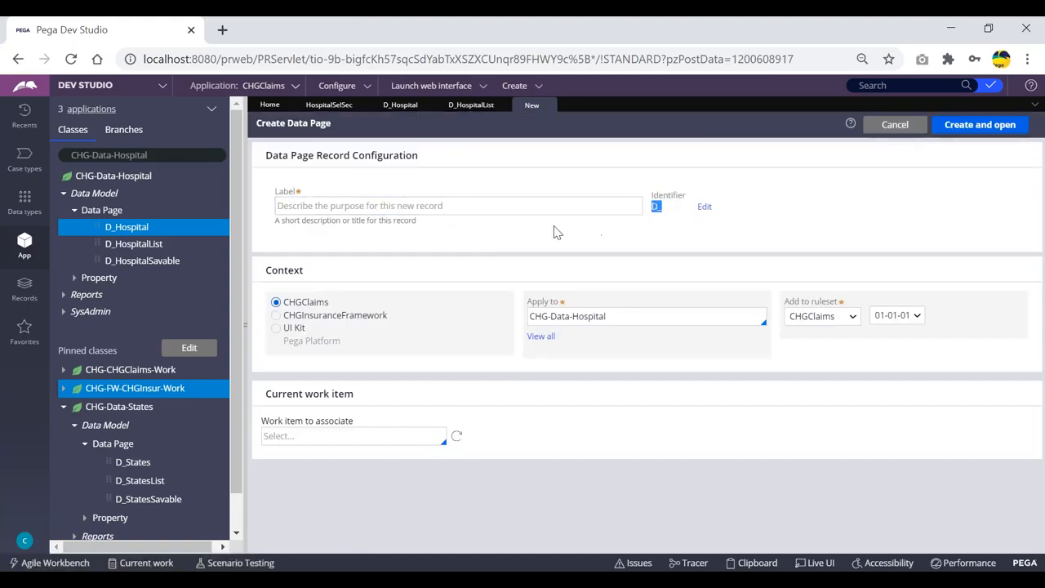
left_click(400, 205)
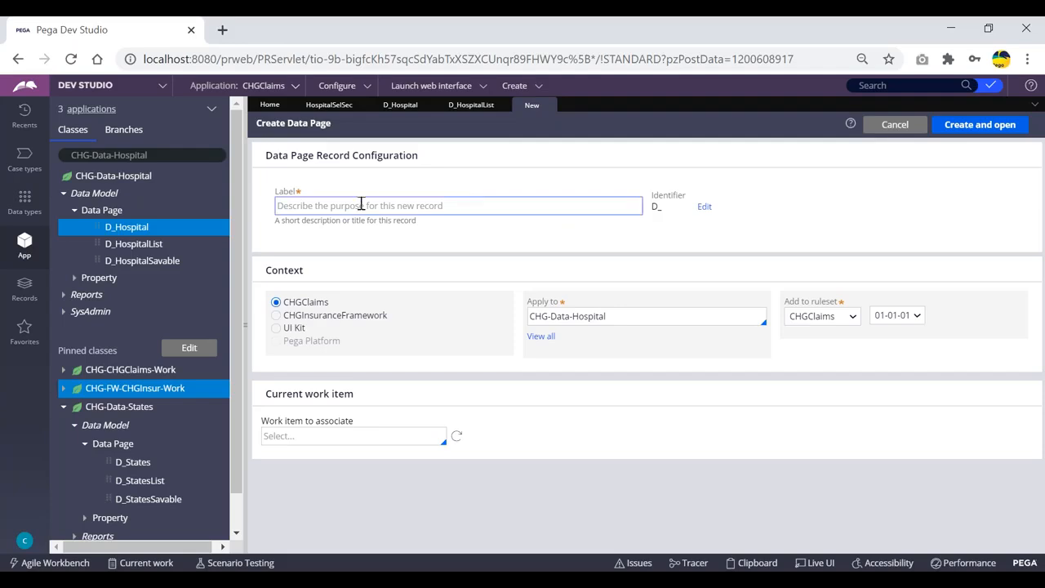
triple_click(670, 214)
left_click(647, 246)
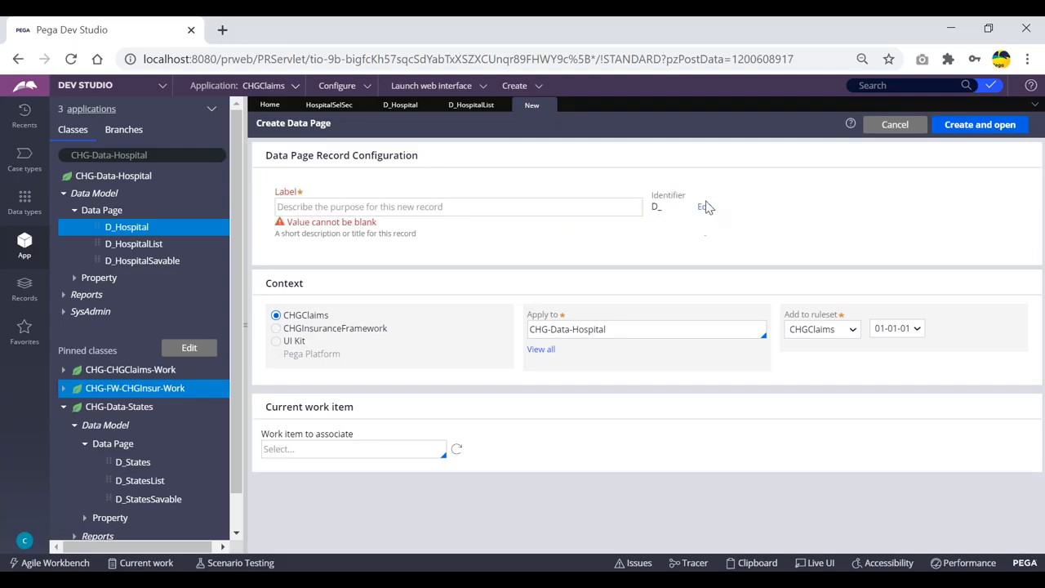
left_click(704, 207)
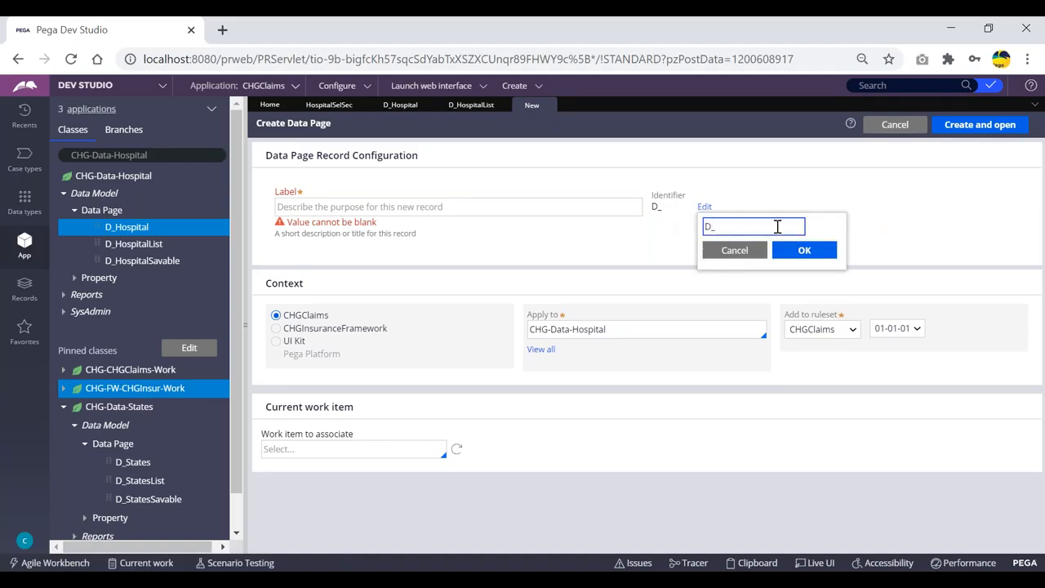
key("BackSpace")
key("BackSpace")
left_click(804, 250)
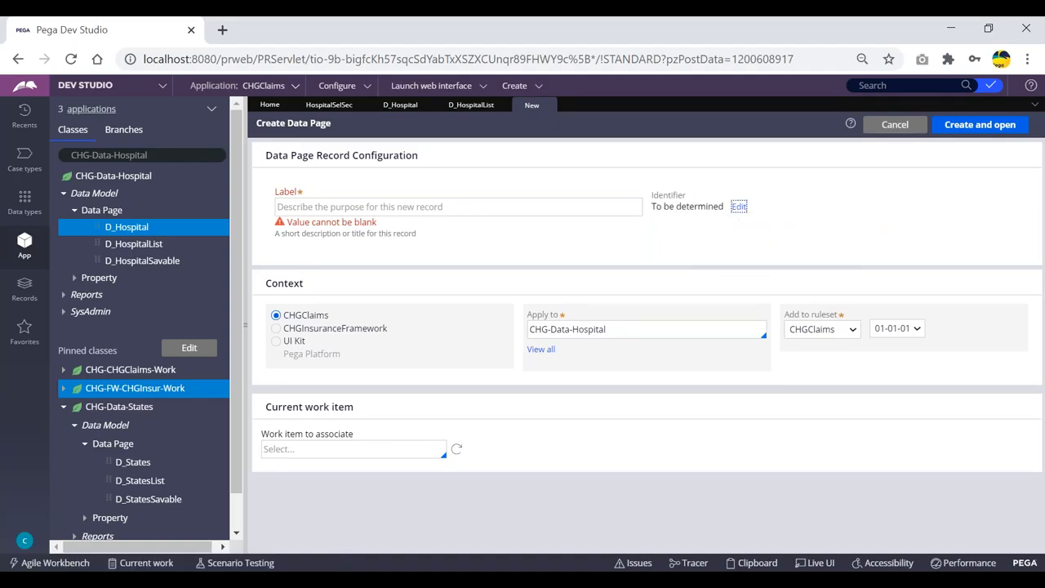
left_click(532, 207)
type("dasdasd")
left_click(911, 191)
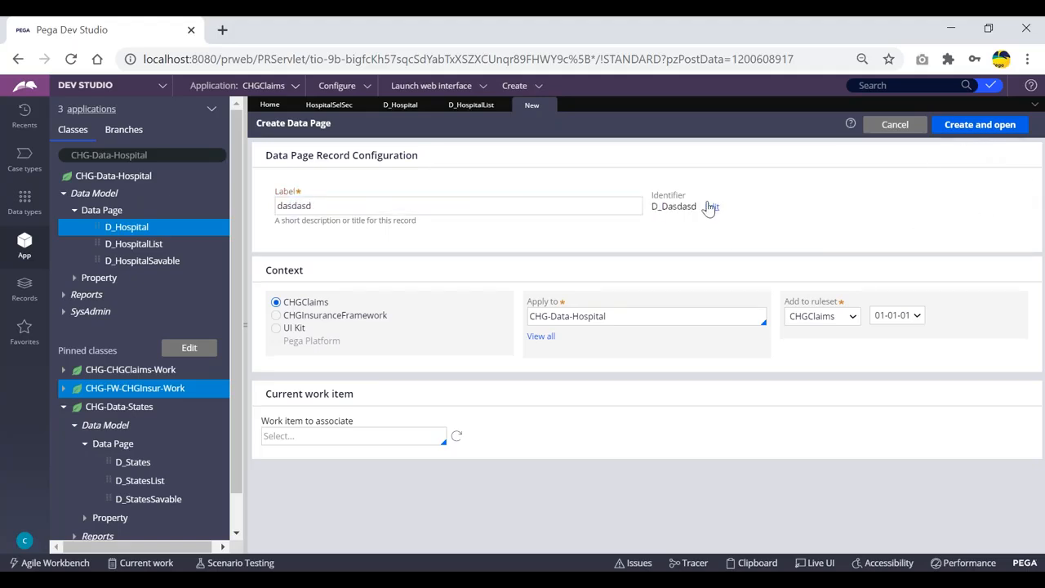
Step: Try to create the data page with the D_ prefix removed from its identifier
left_click(710, 207)
double_click(735, 228)
left_click(723, 226)
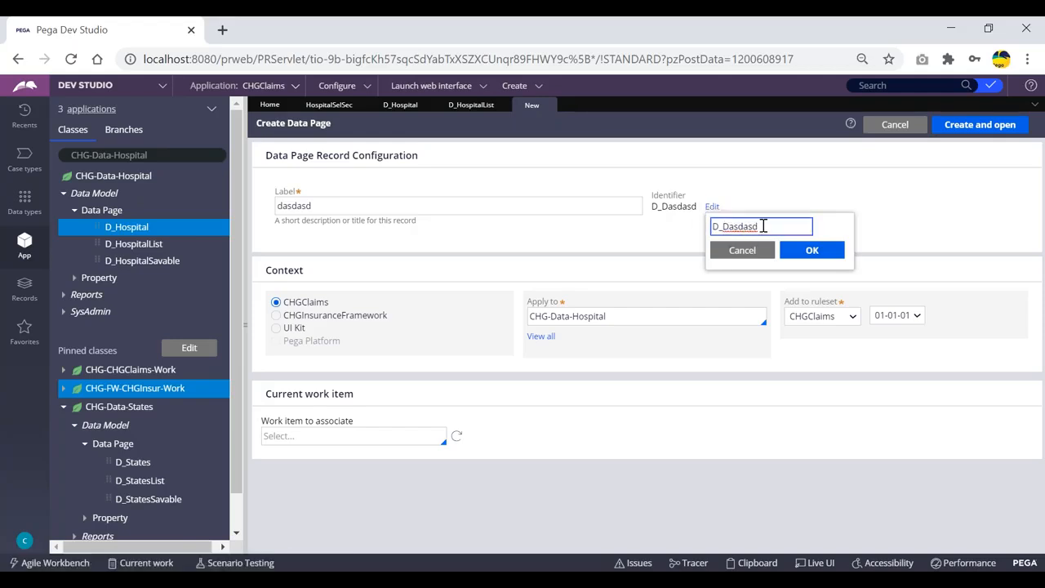
key("BackSpace")
key("BackSpace")
left_click(828, 253)
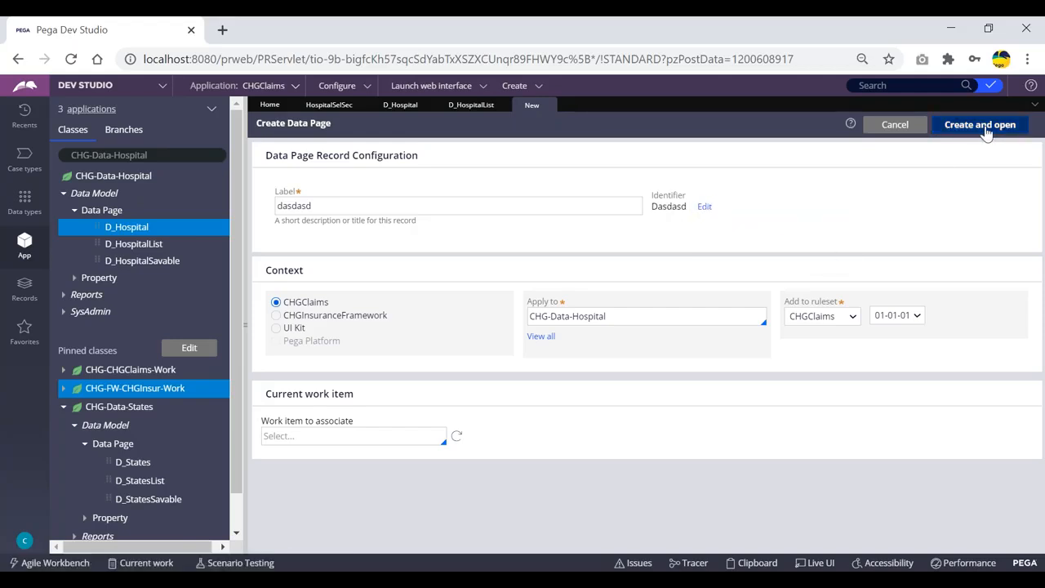
left_click(994, 124)
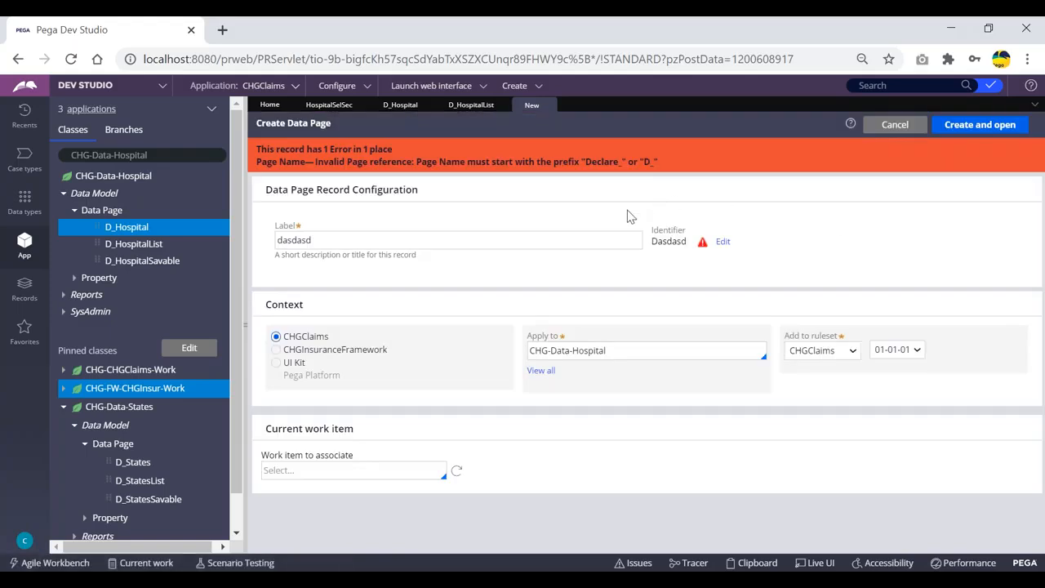
Step: Read the page name prefix requirement in the error message and close the new data page tab
left_click_drag(406, 162, 592, 159)
left_click(574, 162)
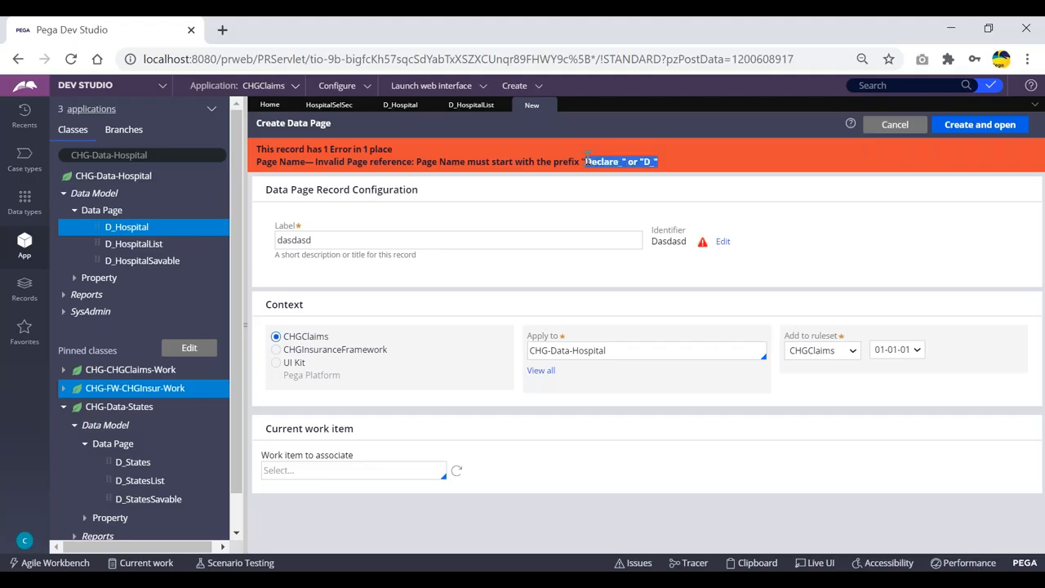
left_click(666, 163)
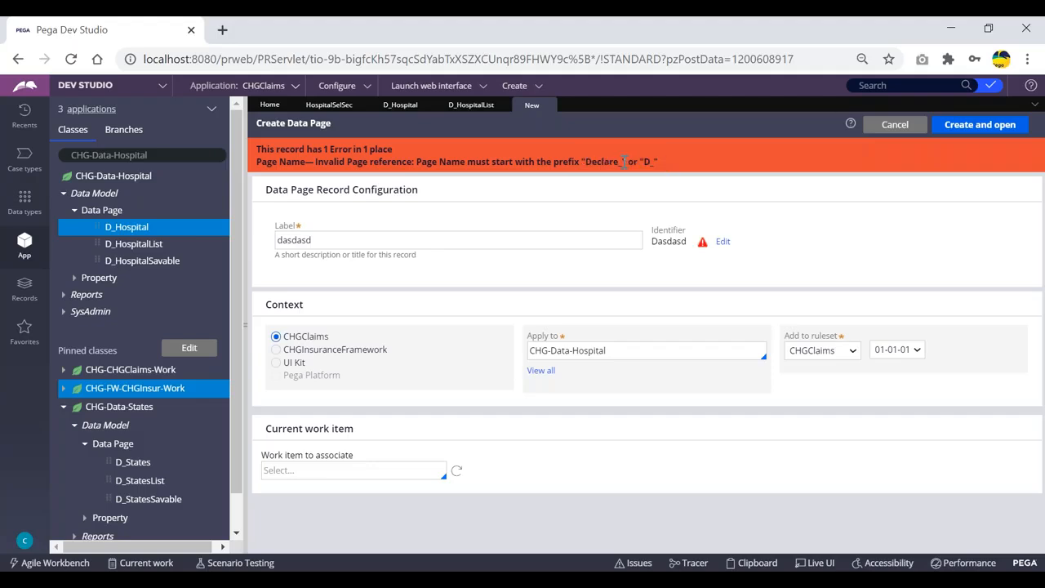
left_click_drag(618, 162, 587, 161)
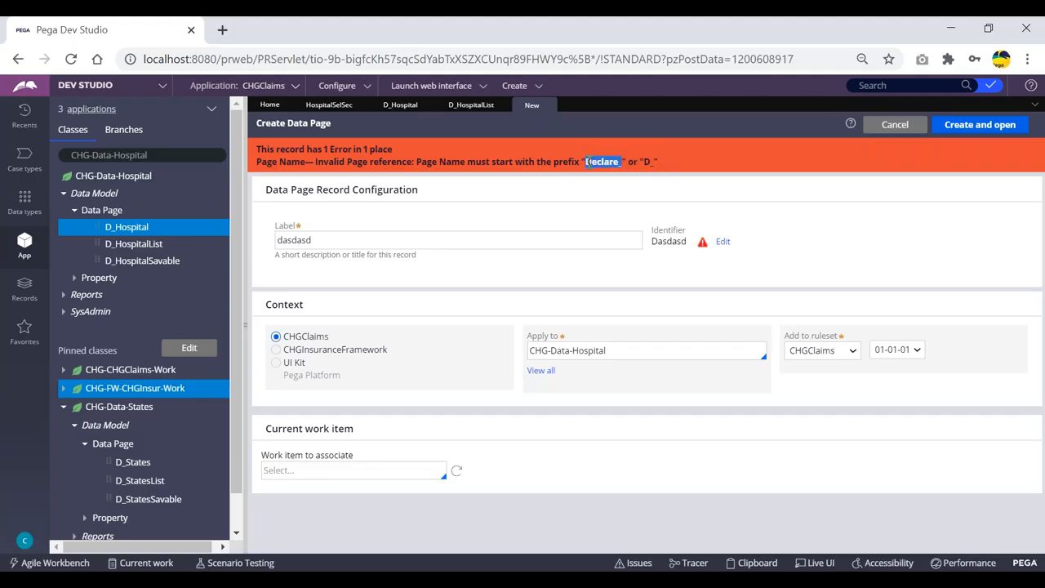
left_click(651, 162)
left_click_drag(623, 162, 315, 162)
left_click(583, 162)
left_click_drag(624, 162, 588, 157)
left_click(586, 158)
left_click_drag(622, 161, 587, 161)
left_click(614, 167)
left_click(547, 104)
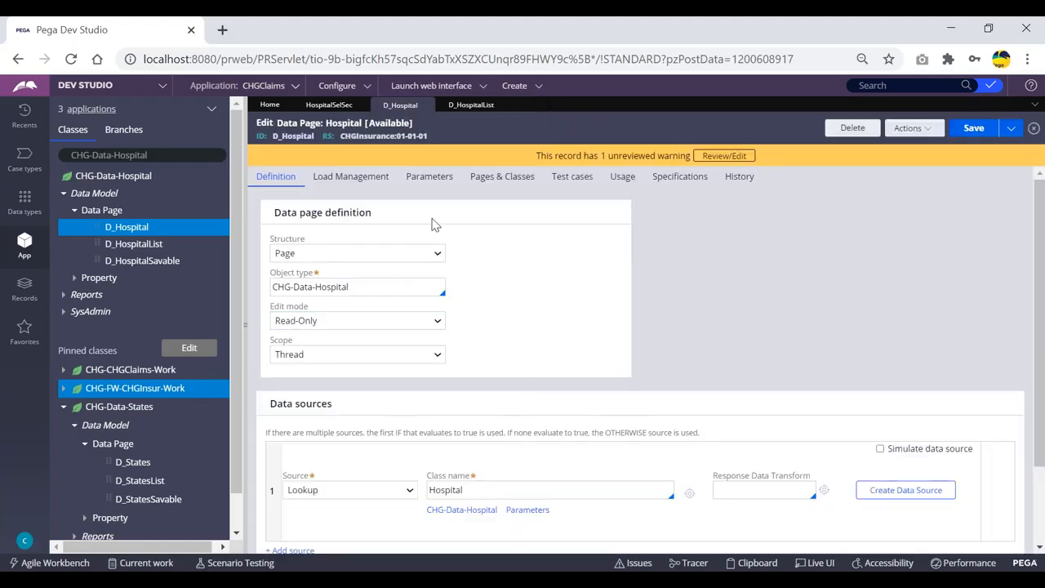
Step: Compare the identifiers and definitions of the D_Hospital and D_HospitalList data pages
left_click(134, 244)
left_click(409, 108)
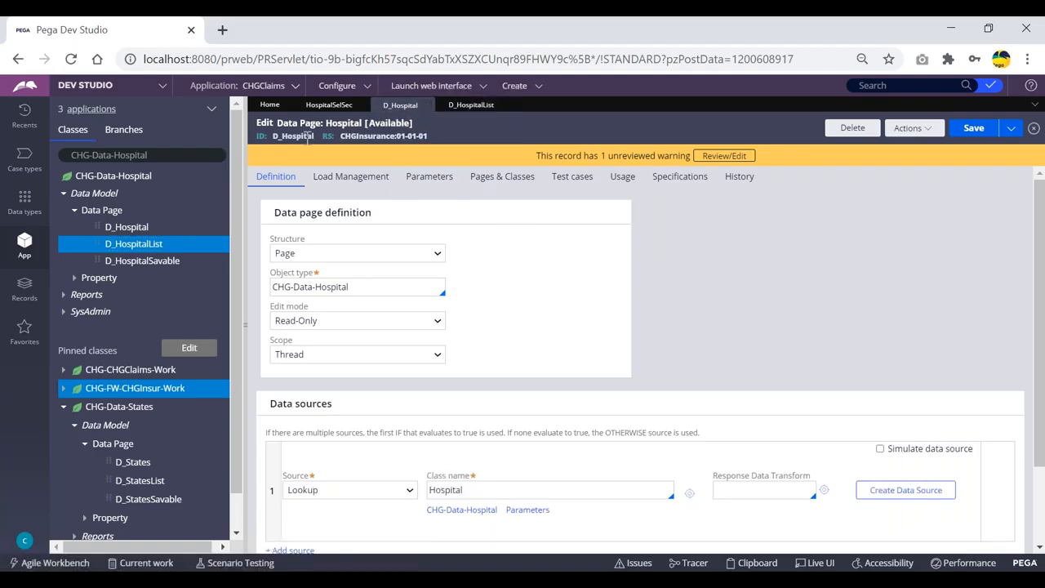
left_click_drag(319, 137, 273, 141)
left_click(471, 137)
left_click(140, 155)
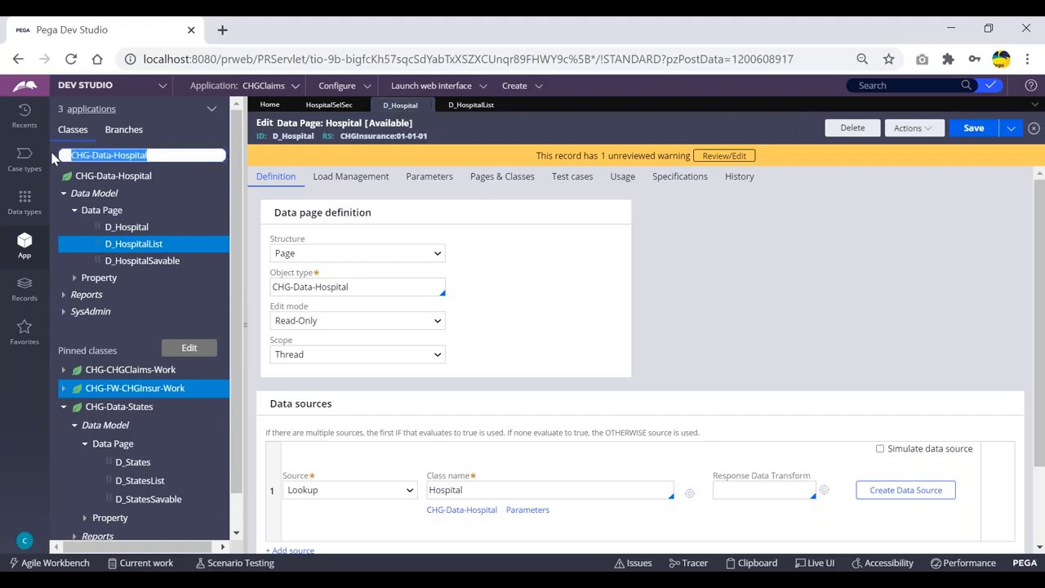
left_click(477, 105)
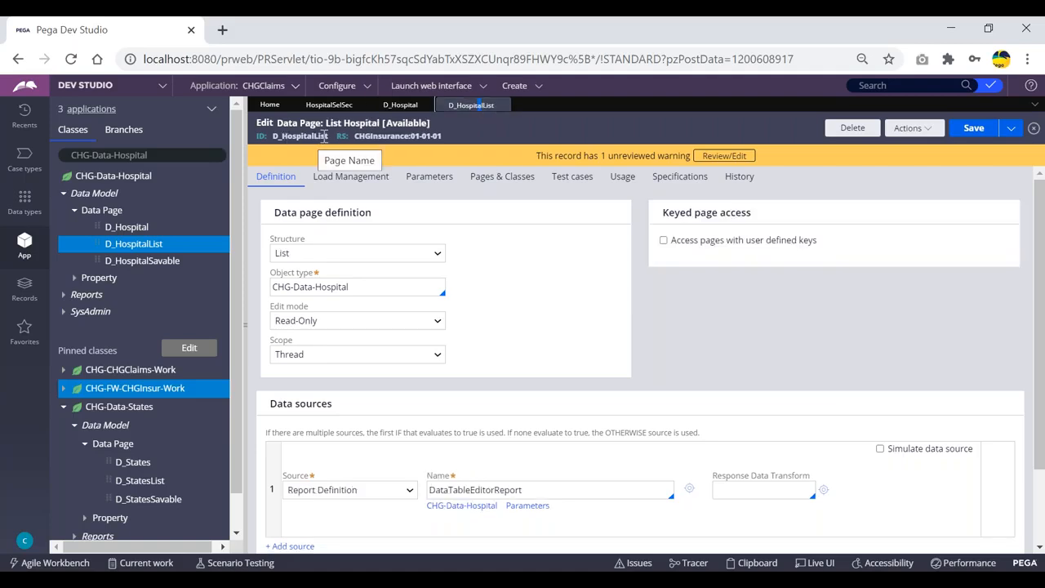
left_click_drag(330, 137, 276, 138)
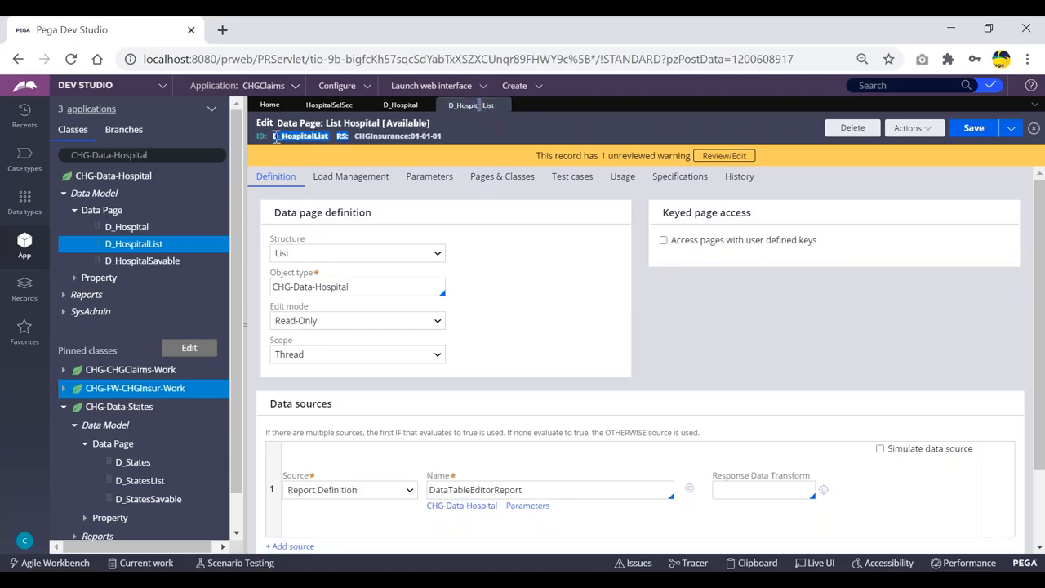
left_click(484, 117)
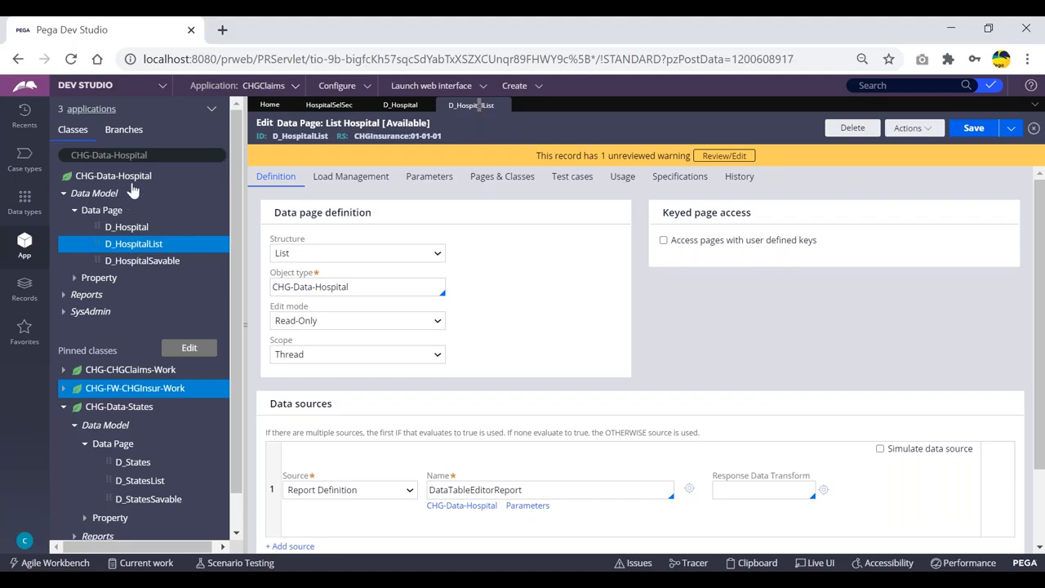
left_click_drag(156, 155, 65, 156)
left_click(164, 155)
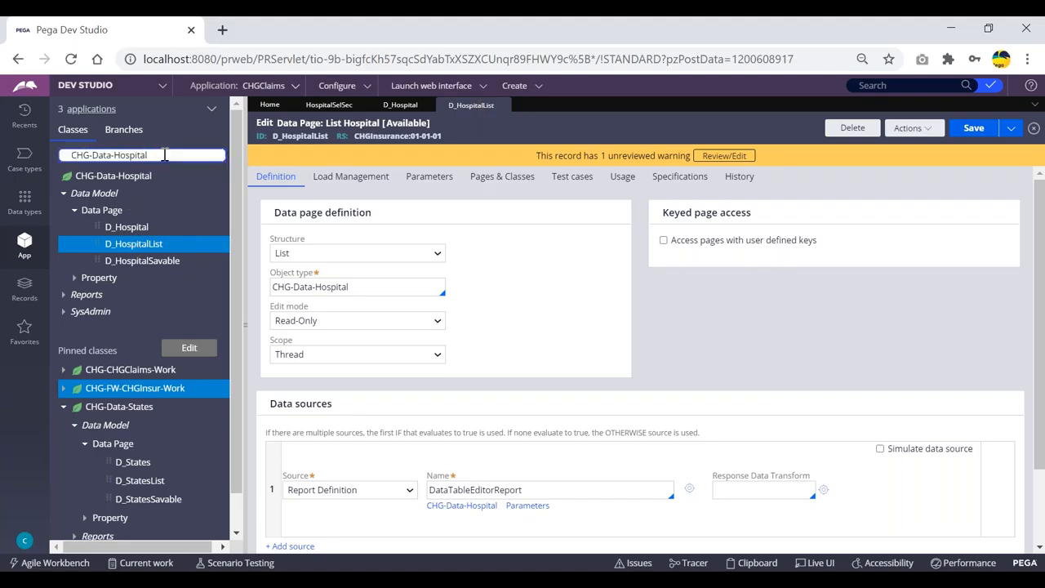
left_click(128, 231)
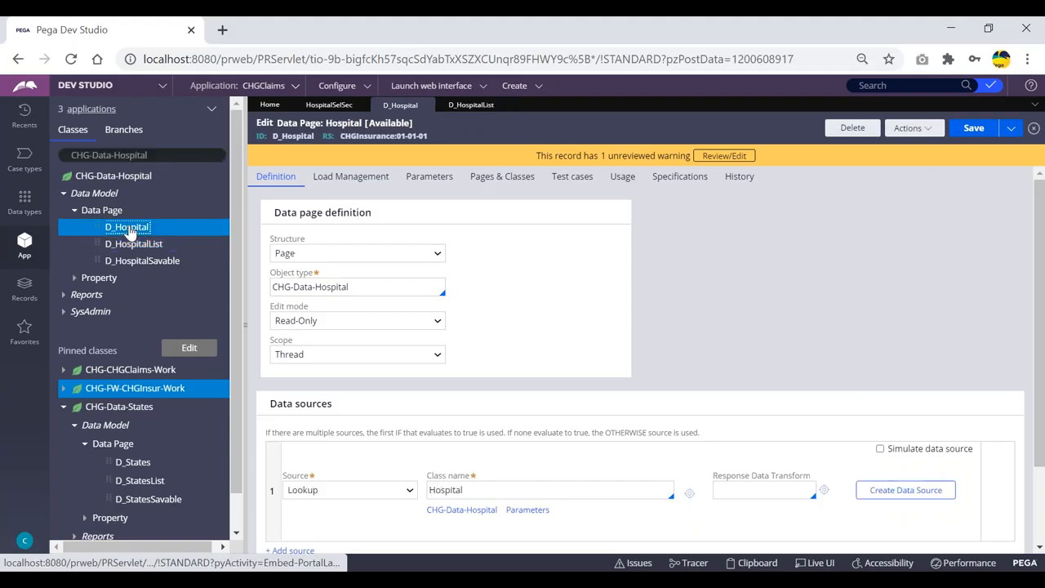
left_click(163, 155)
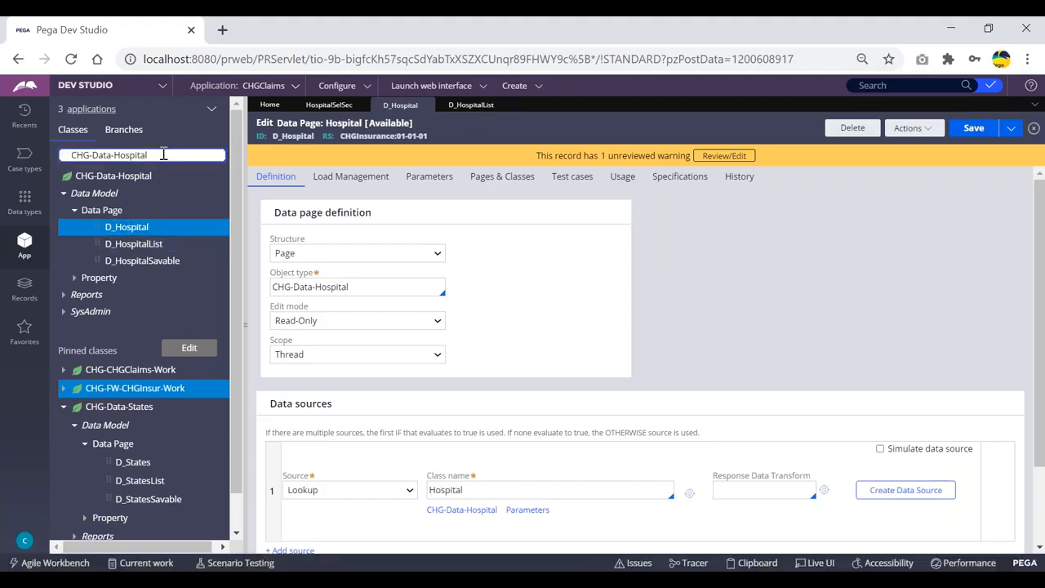
left_click(135, 247)
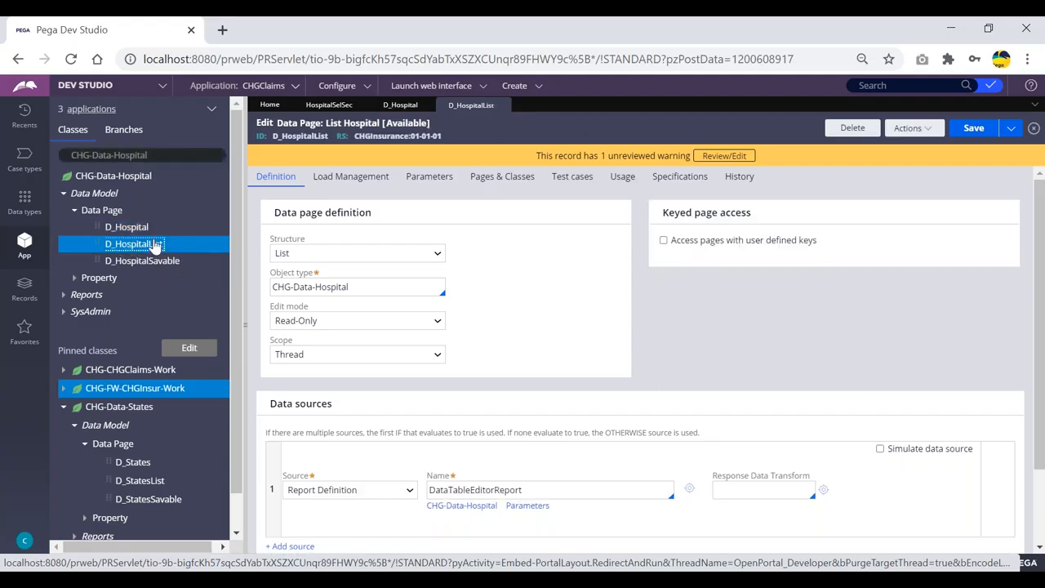
left_click(123, 230)
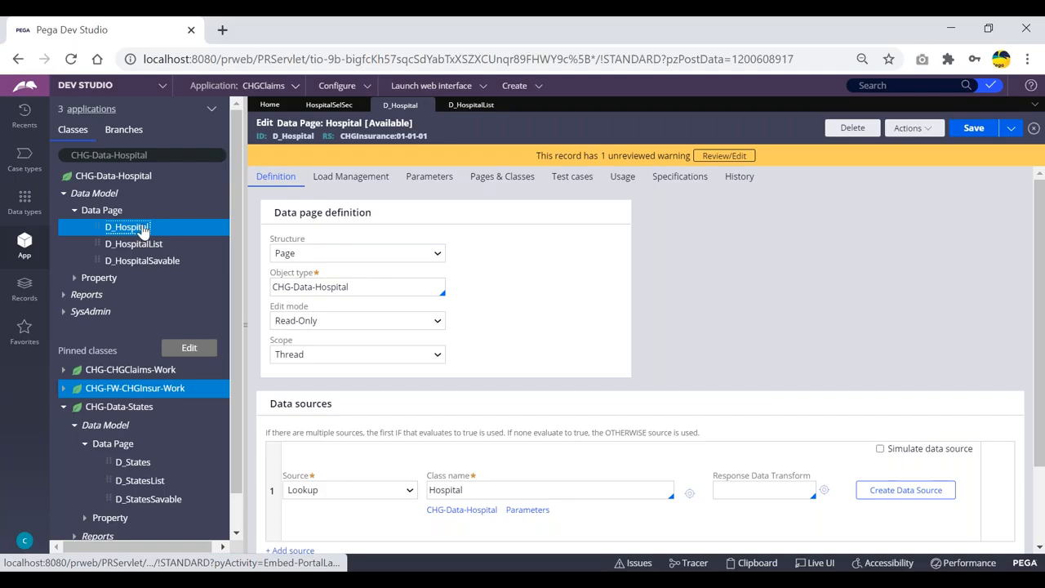
left_click(126, 248)
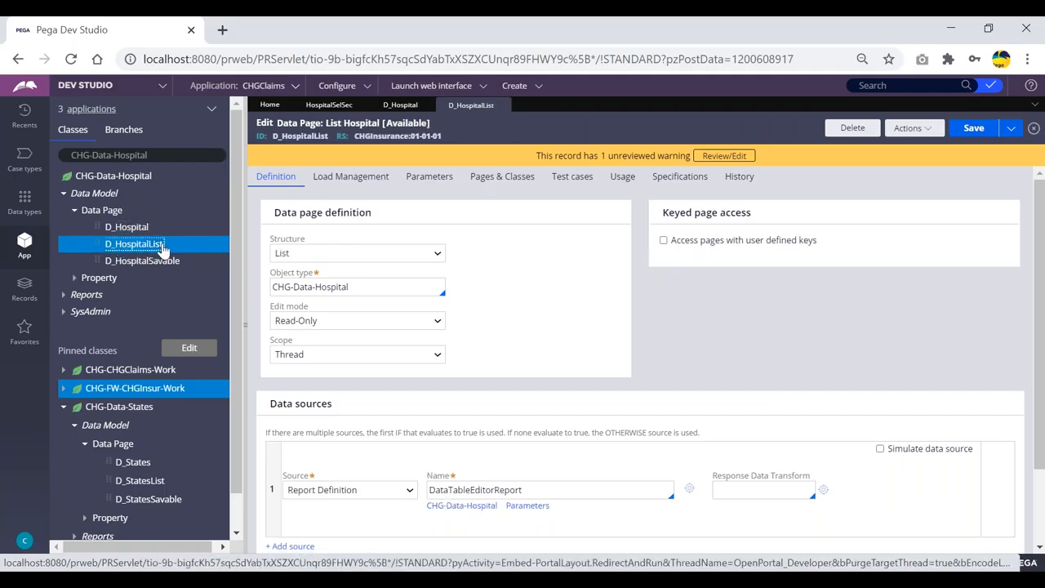
Step: Review the data save options of D_HospitalSavable and close its tab
left_click(151, 260)
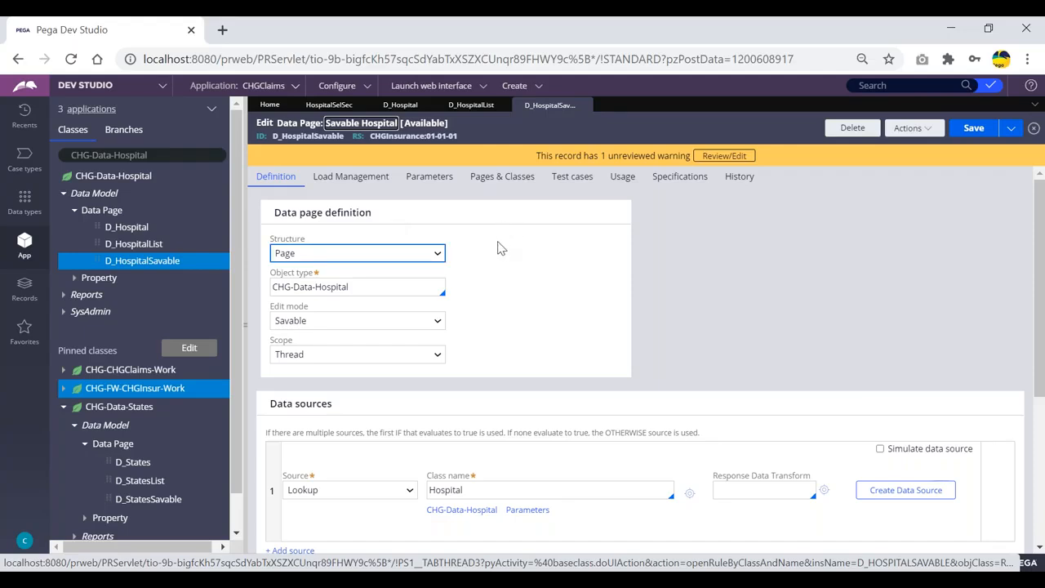
scroll(498, 245, "down", 2)
scroll(500, 247, "down", 1)
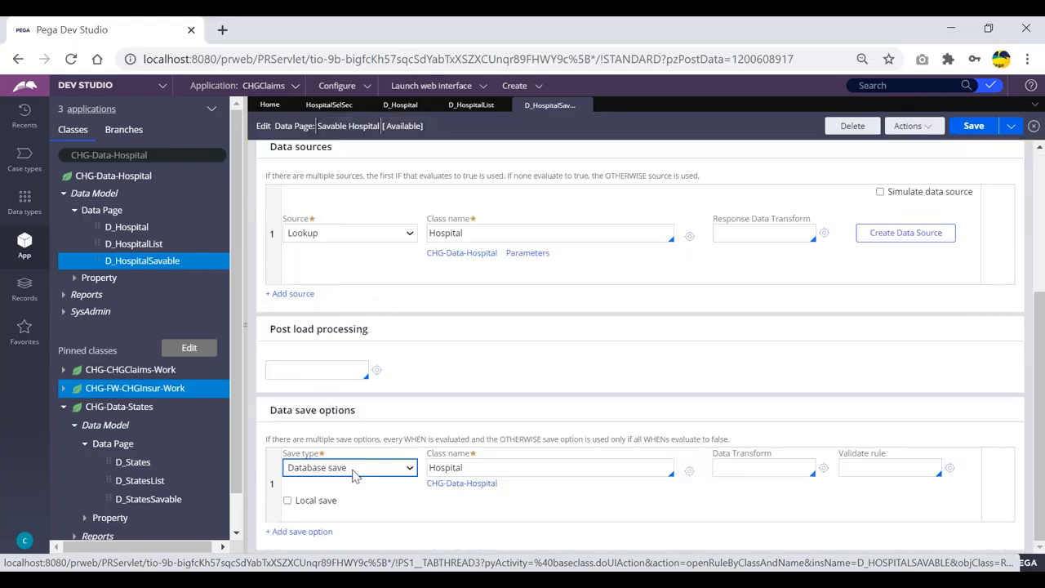
left_click(356, 474)
left_click(420, 408)
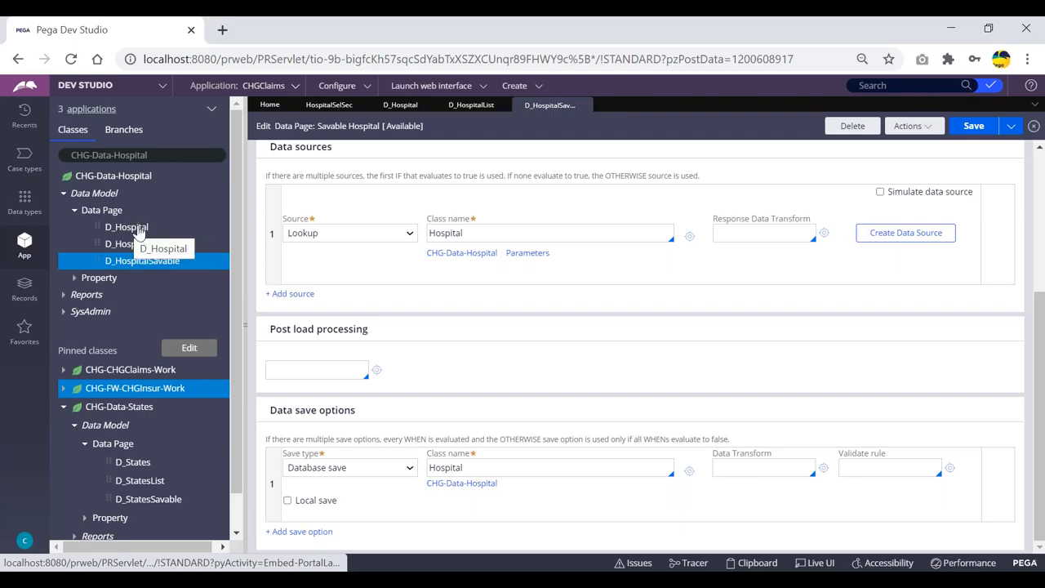
left_click(139, 229)
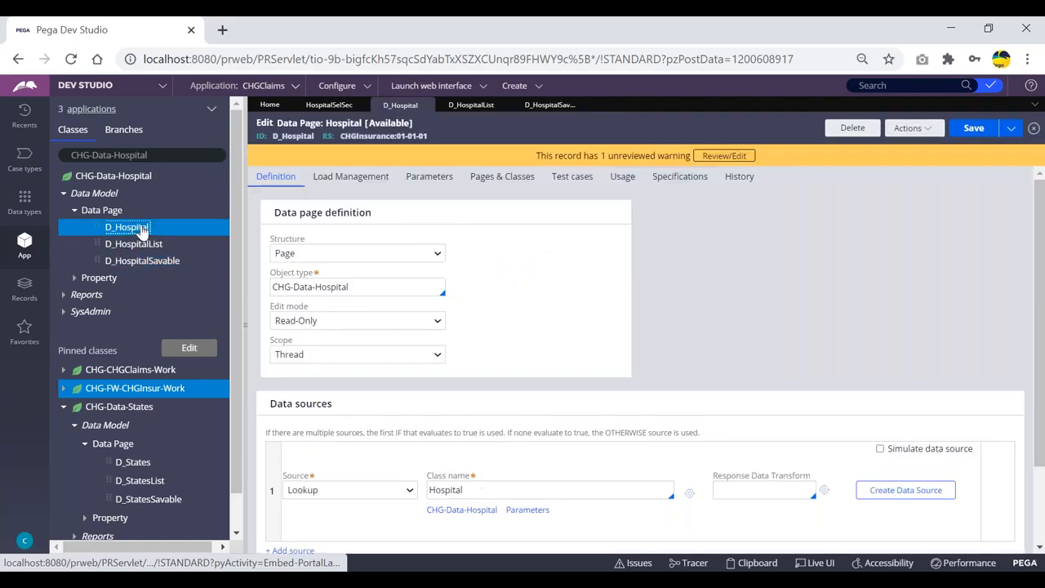
left_click(137, 244)
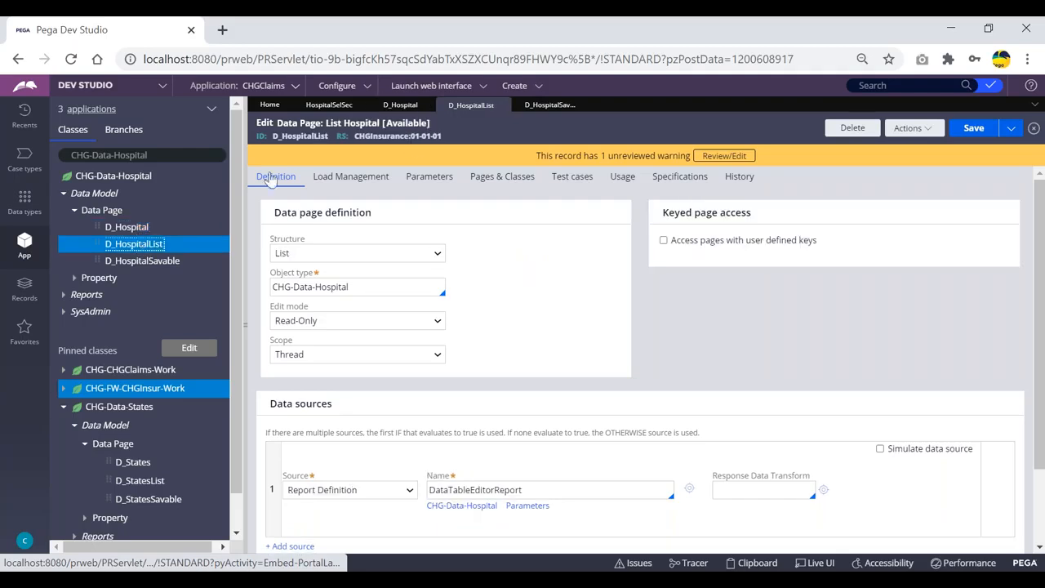
left_click(507, 105)
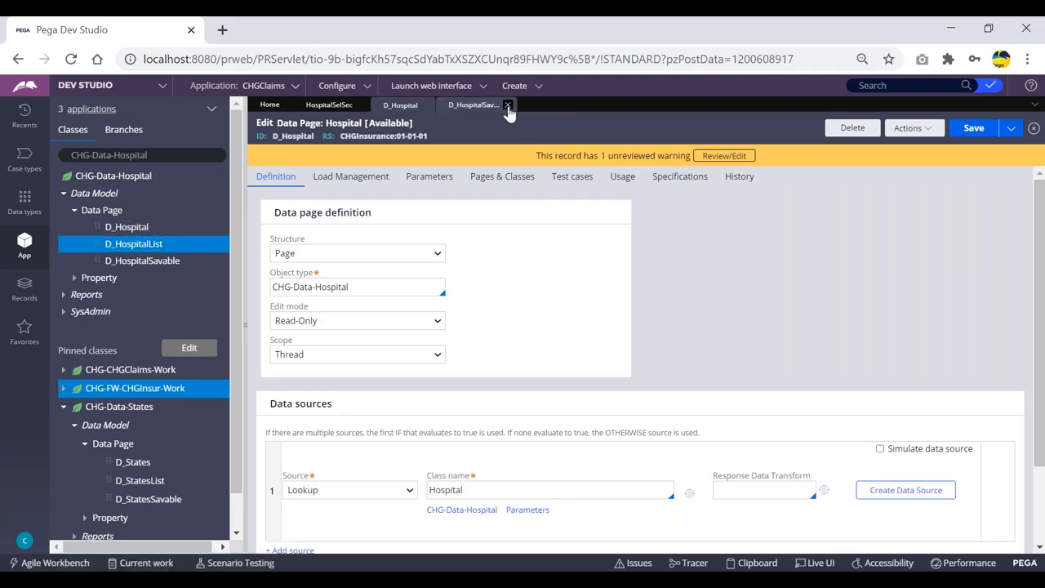
left_click(507, 105)
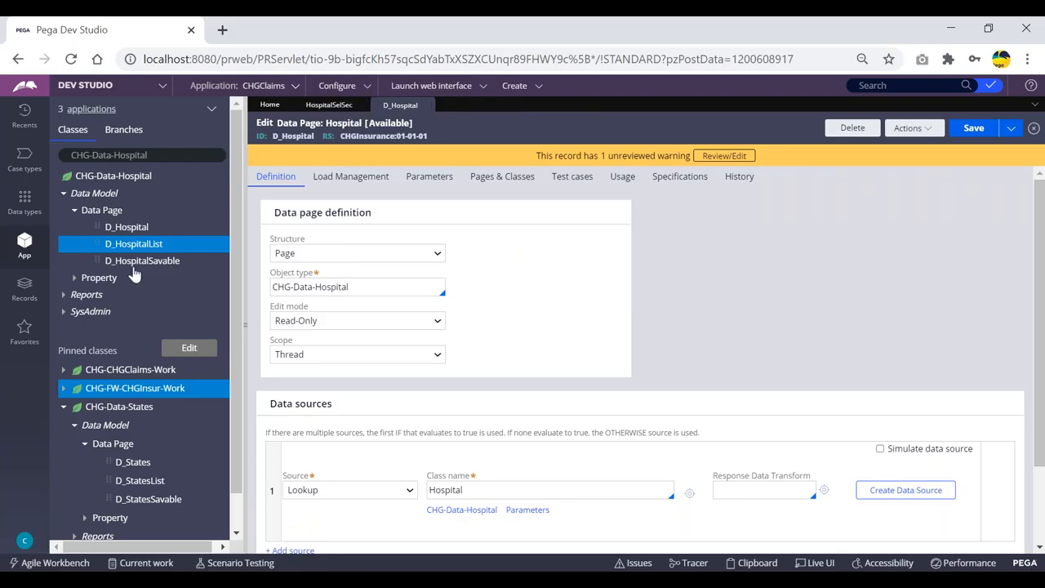
Step: Examine the page name identifiers of D_HospitalList and D_Hospital once more
left_click(133, 249)
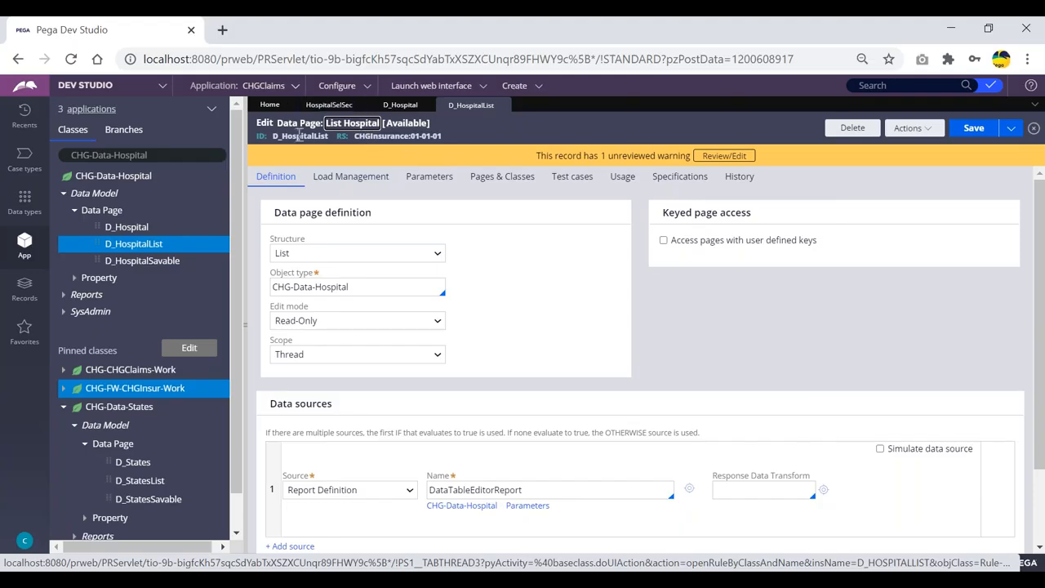
left_click(400, 105)
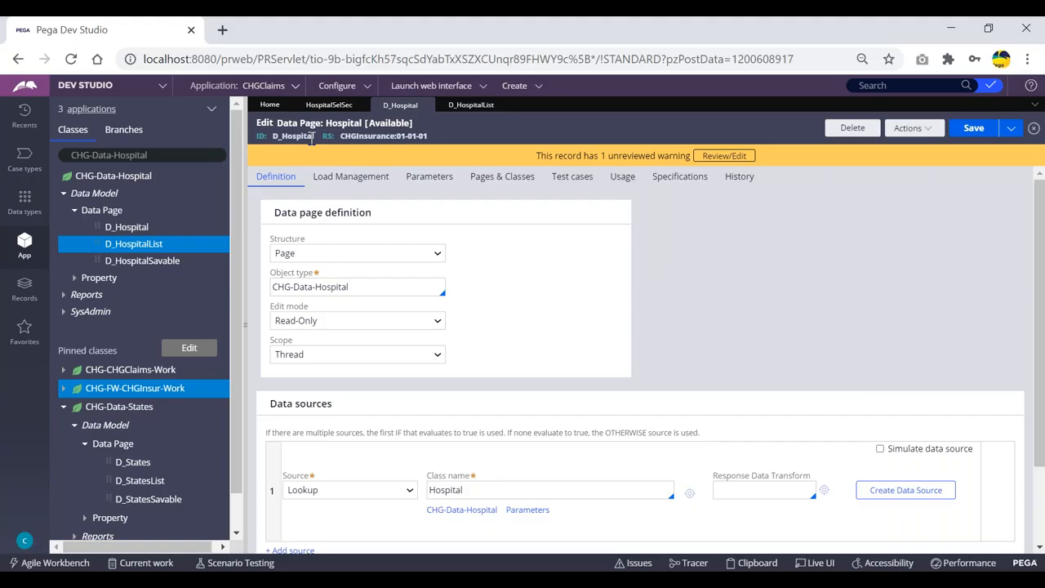
left_click_drag(315, 137, 274, 137)
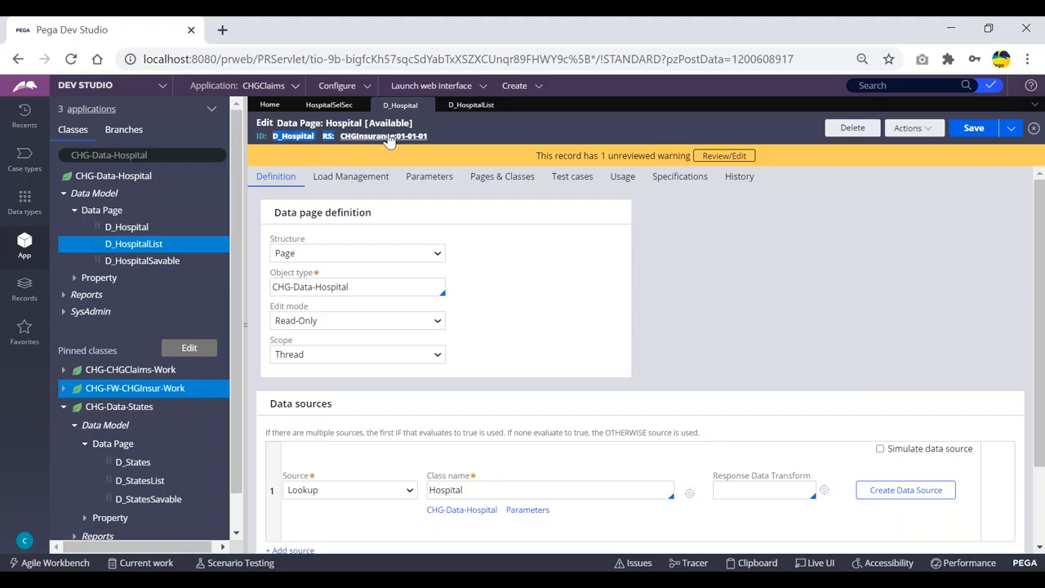
Step: Run the D_HospitalList data page from its rule form
left_click(488, 135)
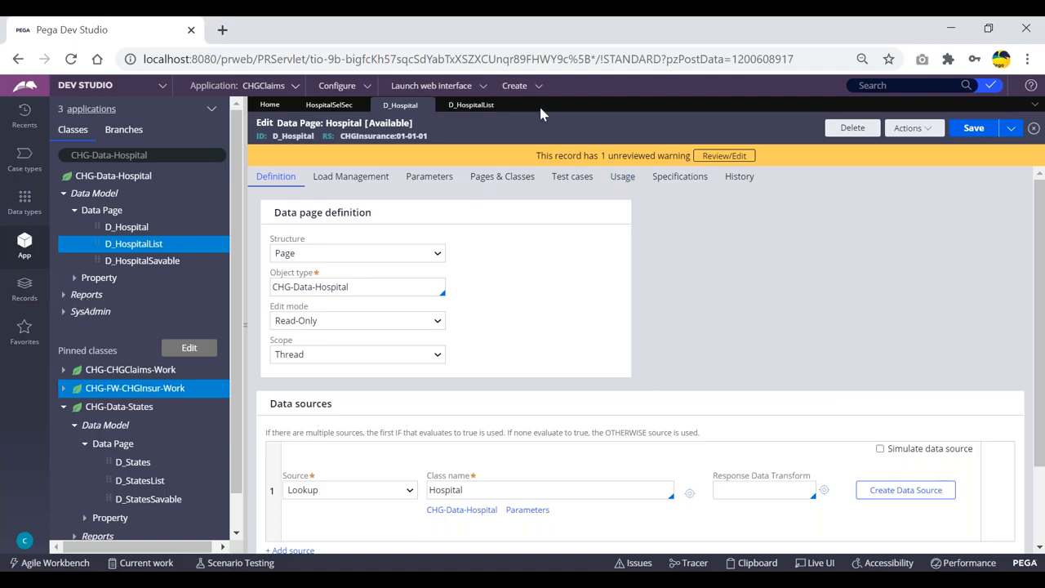
left_click(469, 105)
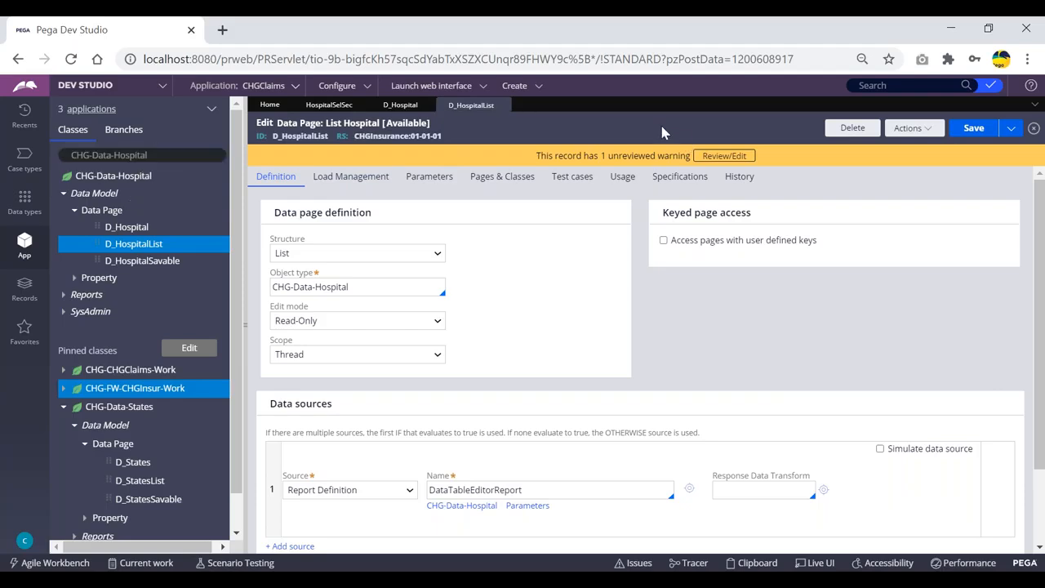
left_click(916, 131)
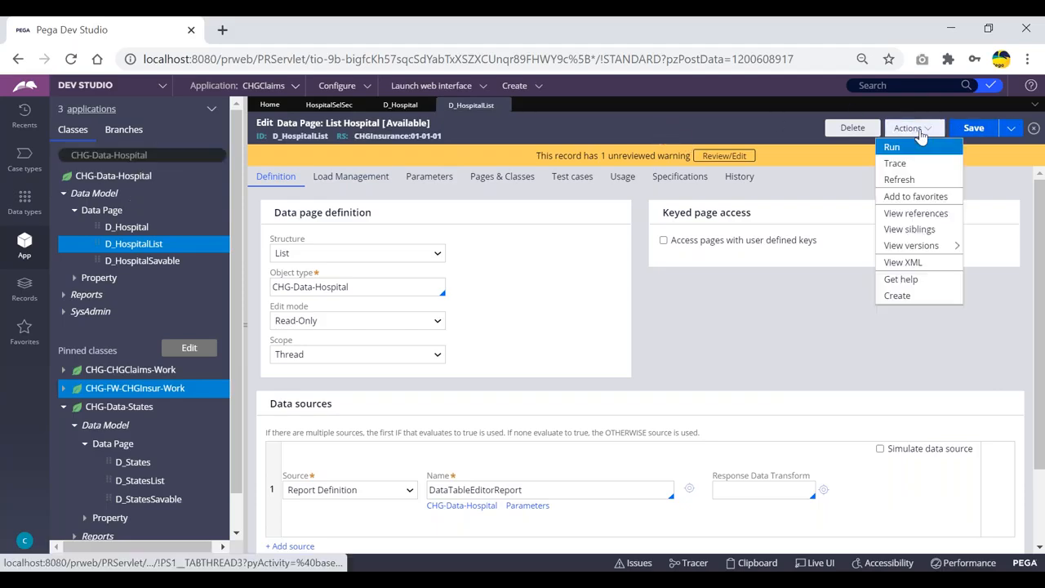
left_click(890, 149)
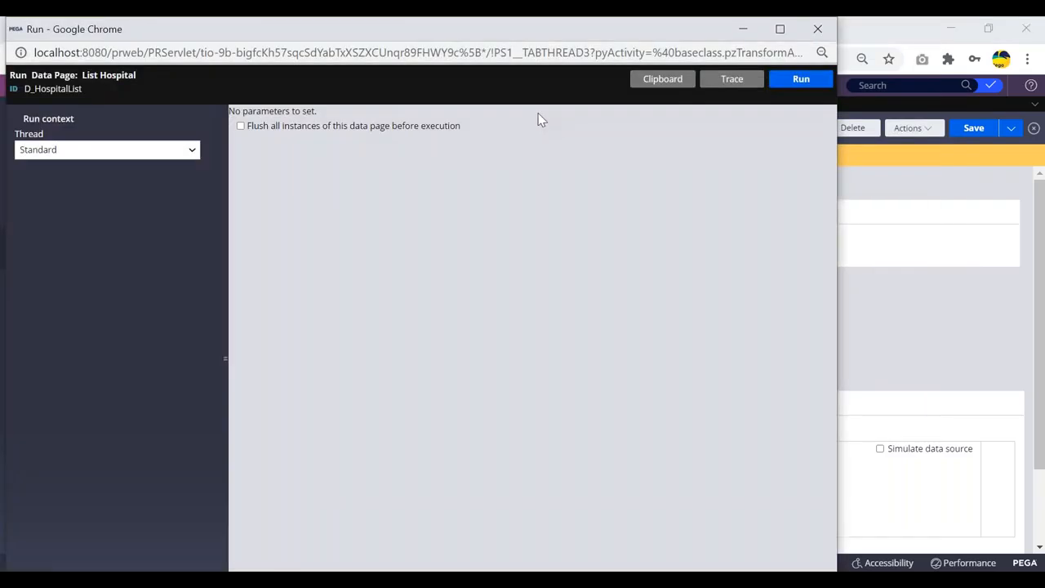
left_click(795, 85)
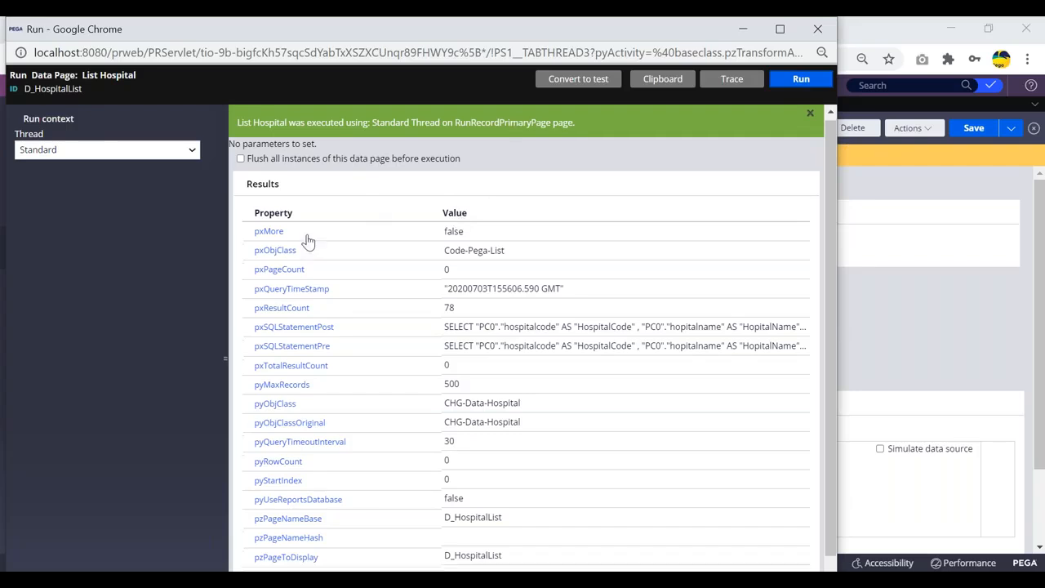
Step: Examine the hospital name, hospital code and state code fields in the data page's result records
scroll(310, 238, "down", 1)
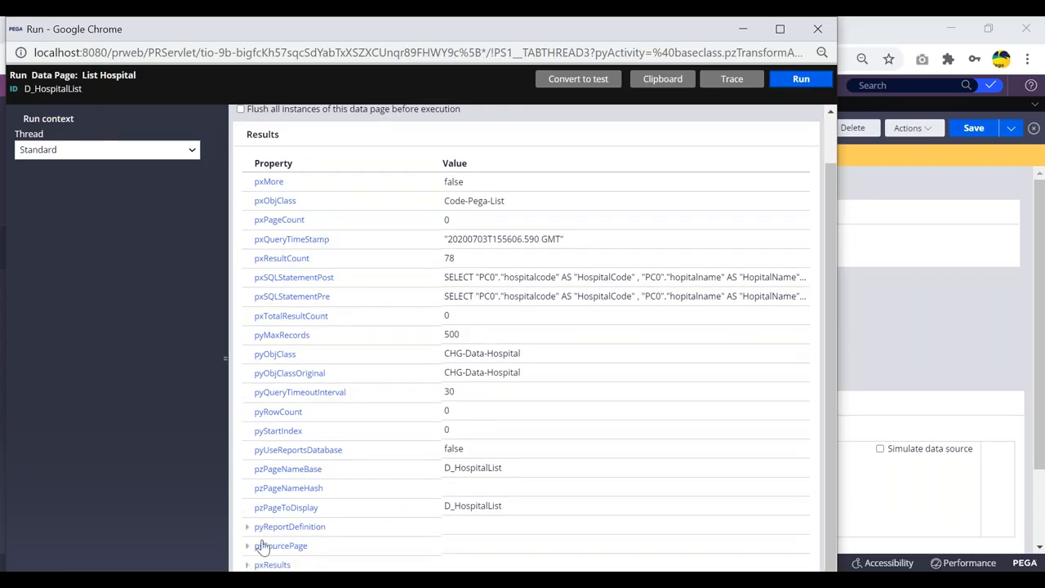
double_click(68, 30)
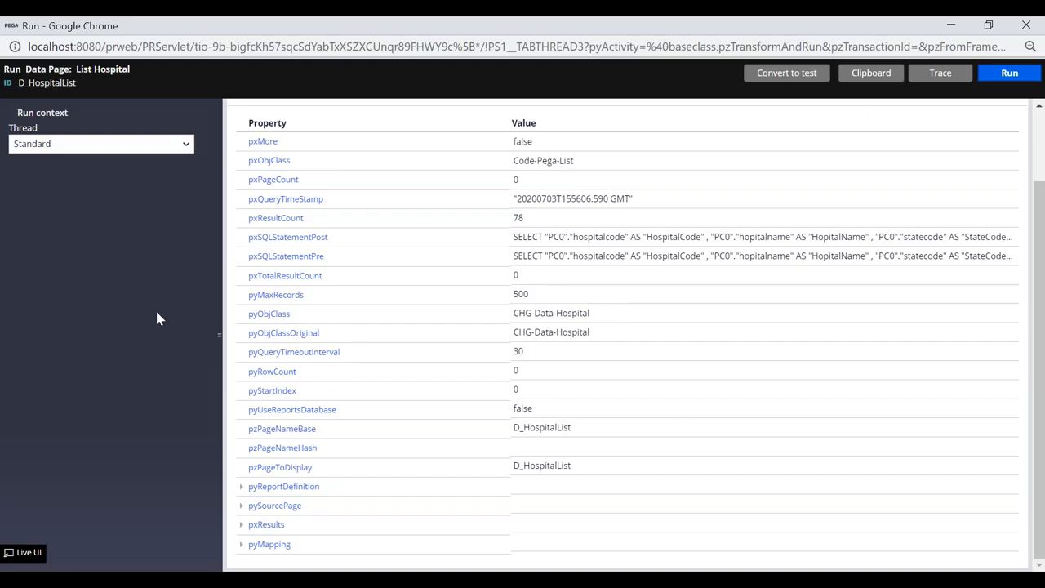
left_click(241, 526)
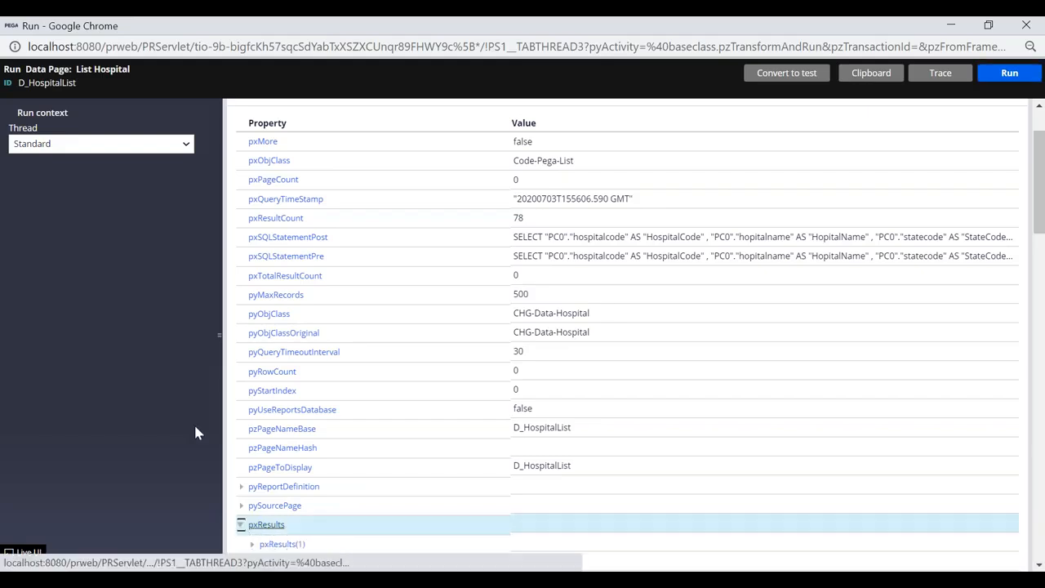
scroll(334, 404, "down", 5)
scroll(334, 405, "down", 3)
scroll(340, 400, "up", 5)
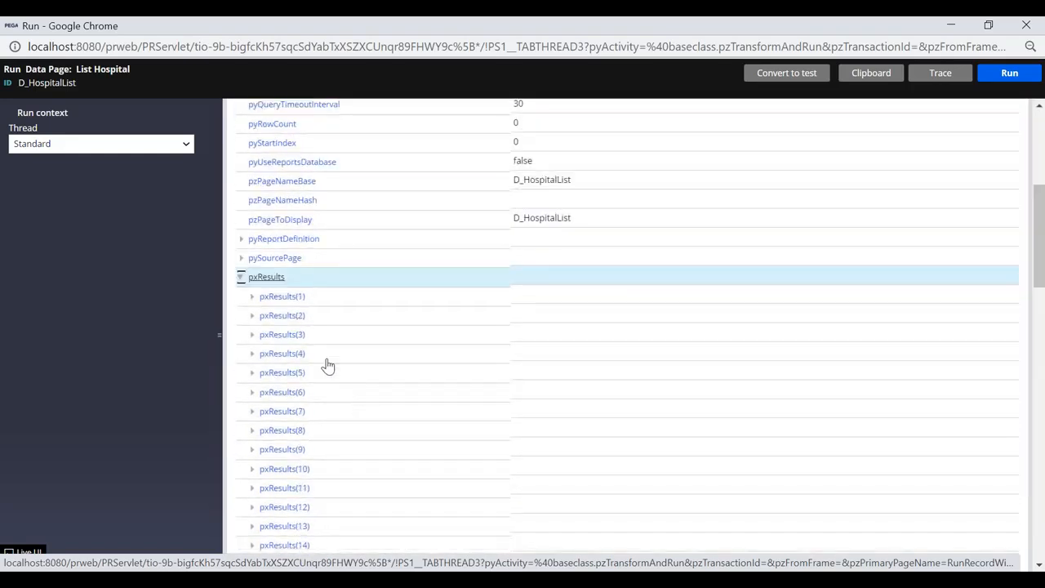
left_click(253, 299)
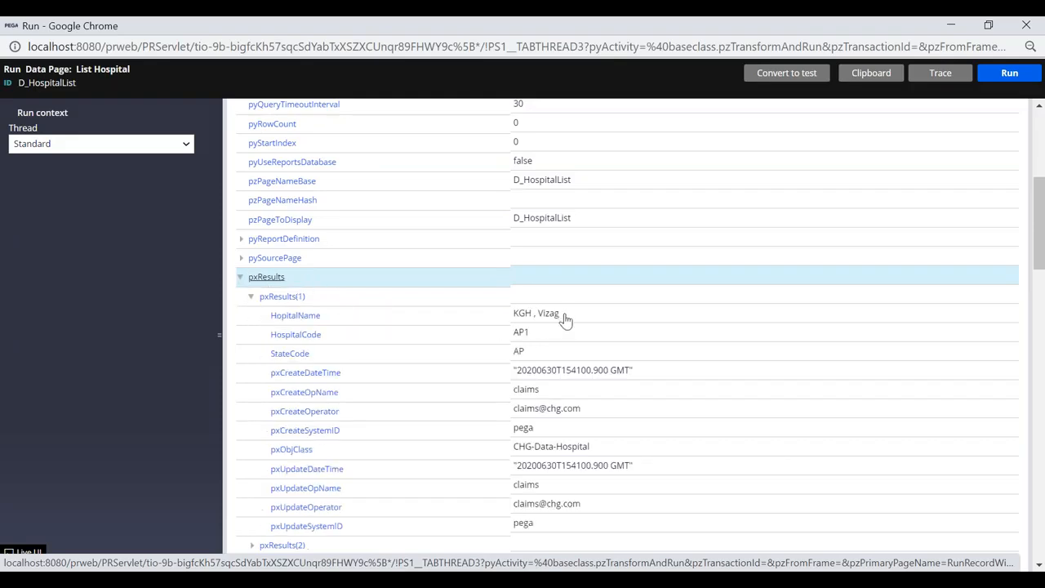
double_click(556, 337)
left_click_drag(539, 360, 588, 324)
left_click(535, 318)
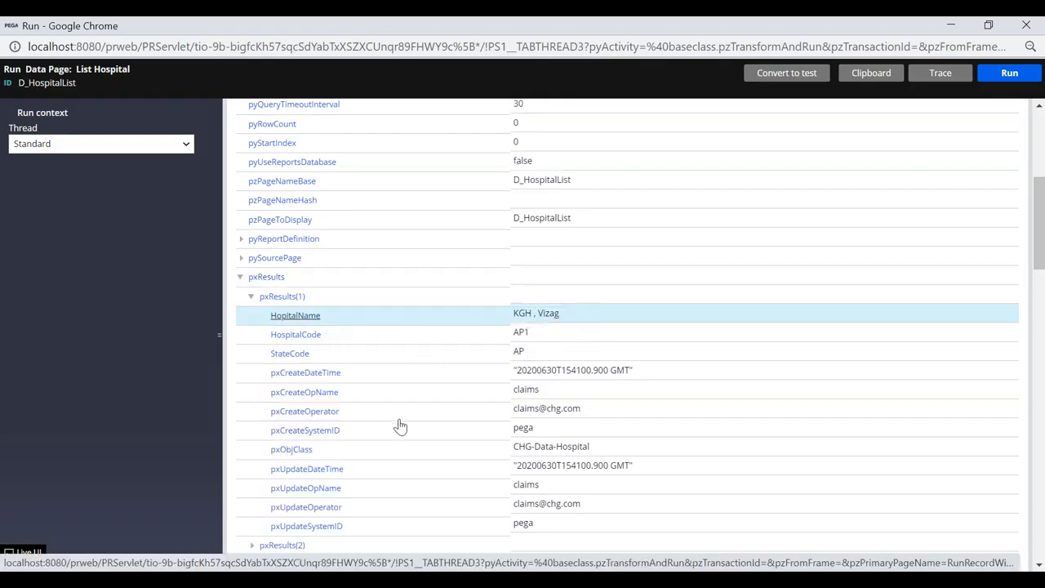
left_click(252, 297)
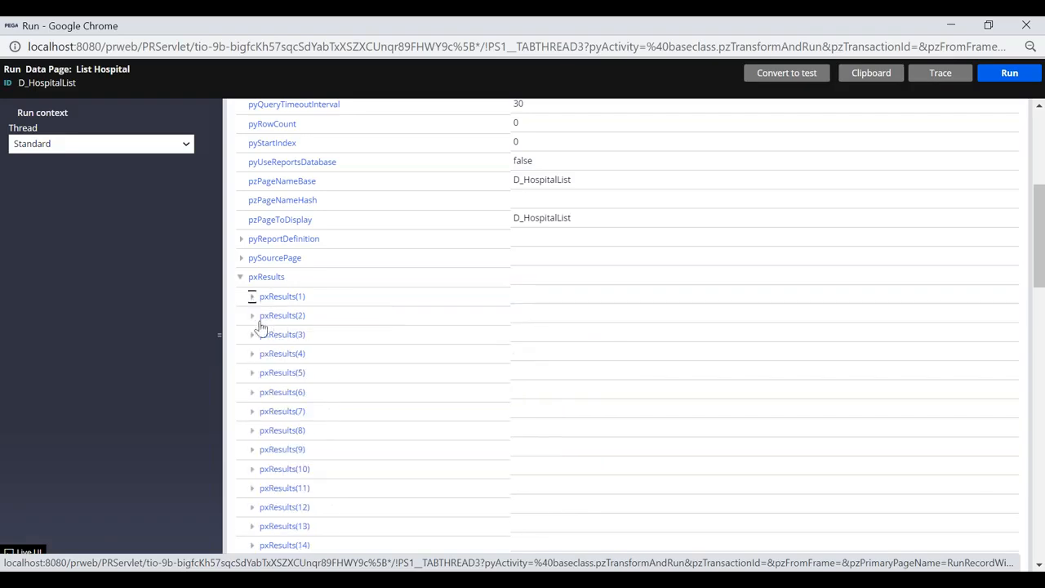
left_click(252, 316)
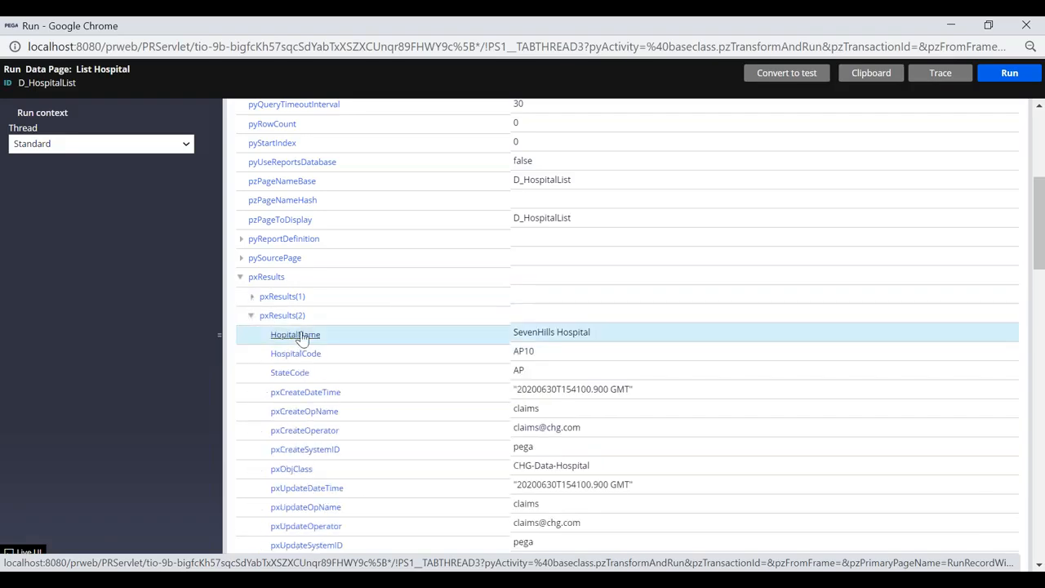
left_click(252, 315)
scroll(723, 243, "up", 2)
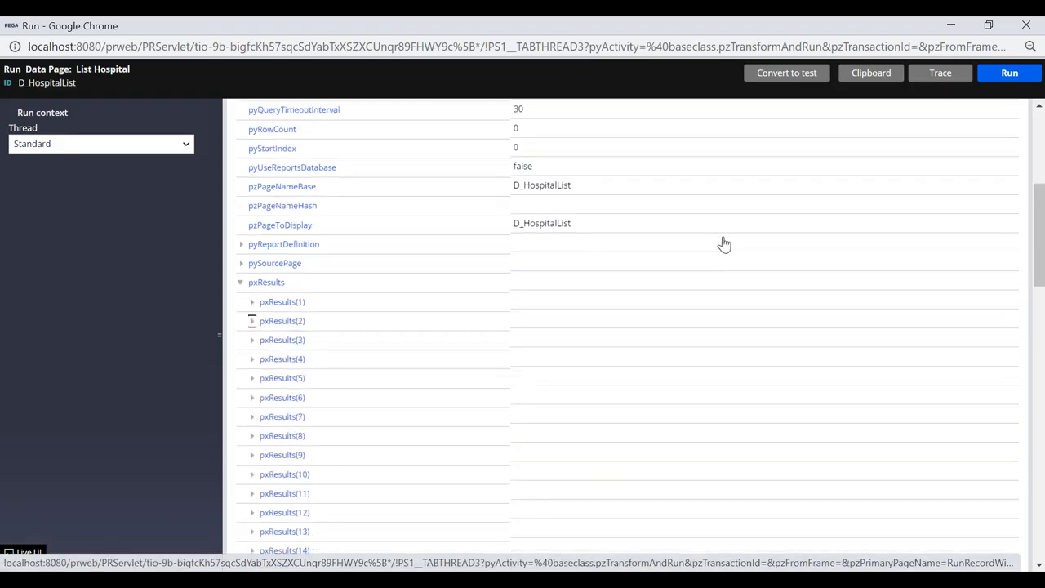
left_click(1027, 27)
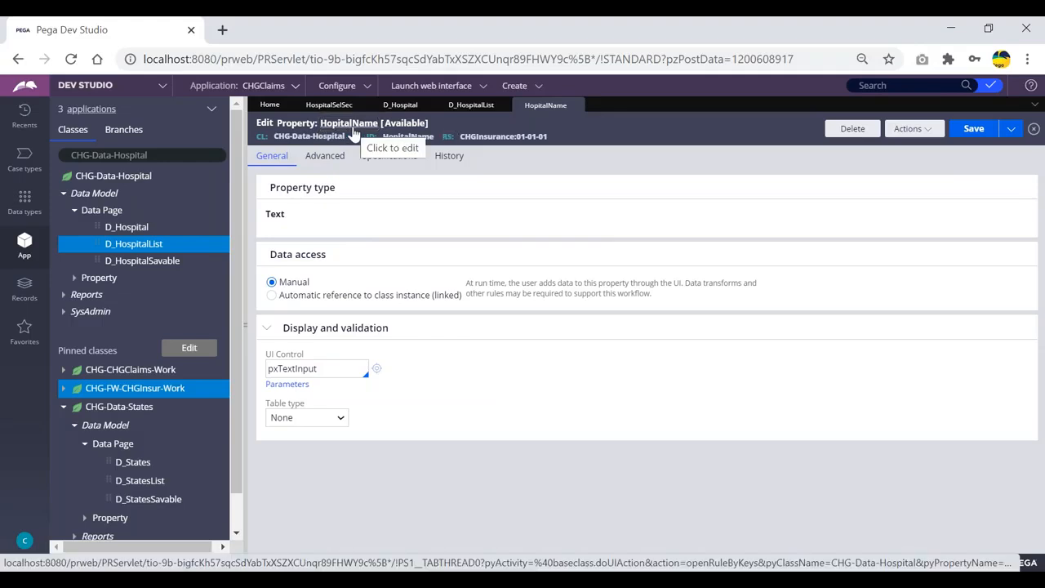
left_click(572, 105)
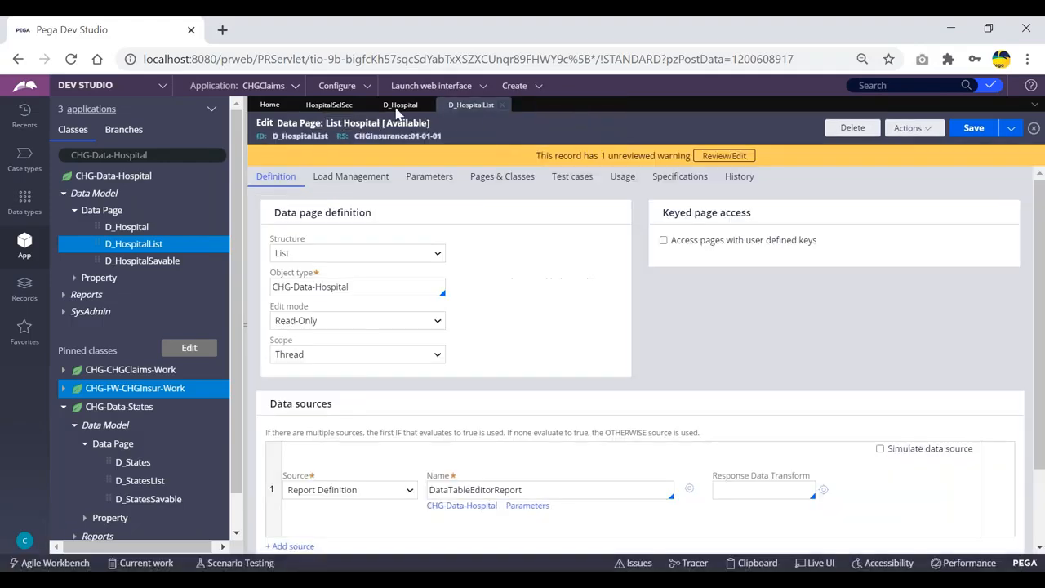
Step: Run the D_HospitalList data page once more
left_click(910, 129)
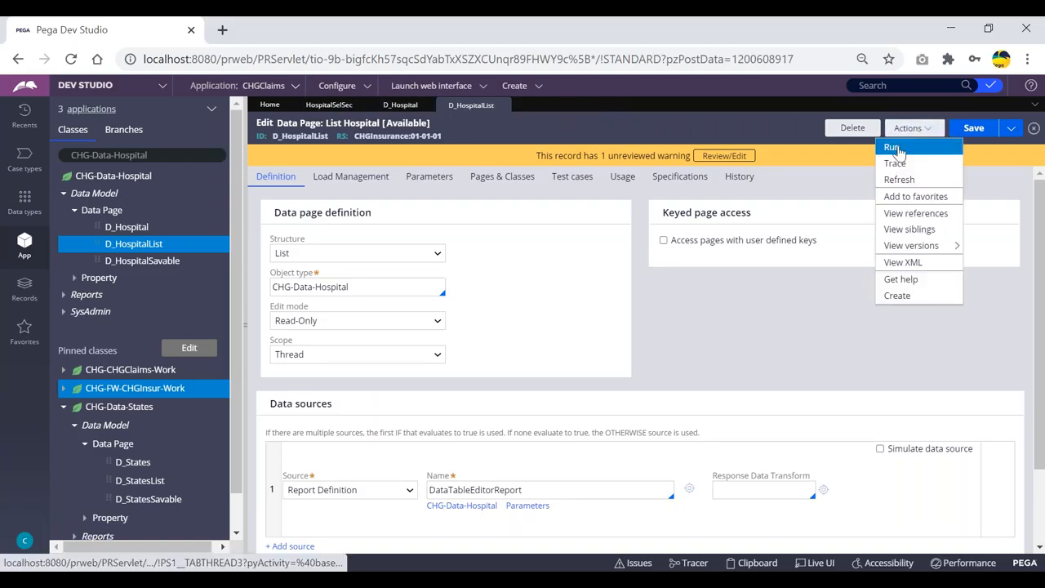
left_click(894, 149)
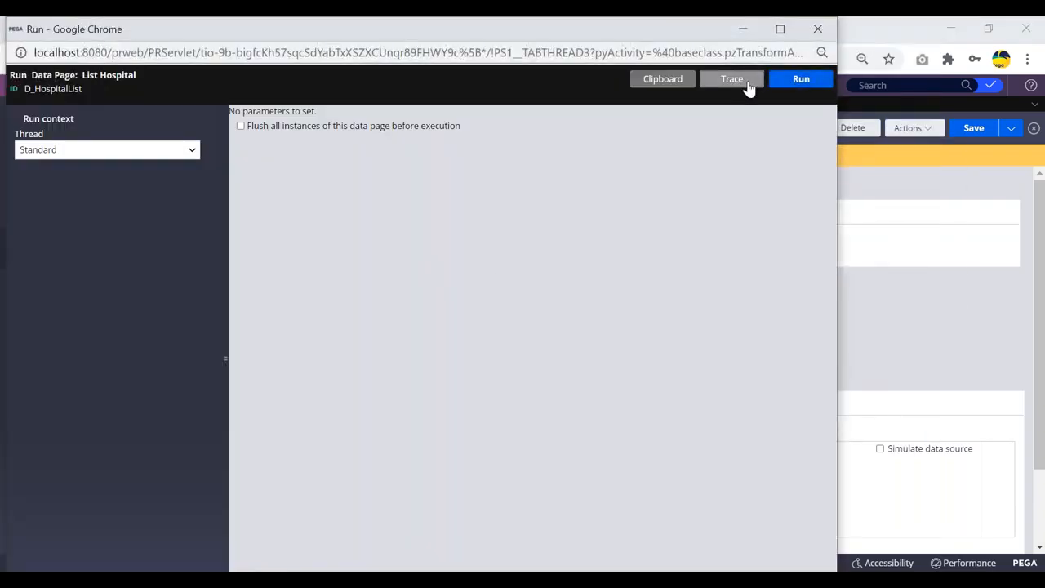
left_click(795, 81)
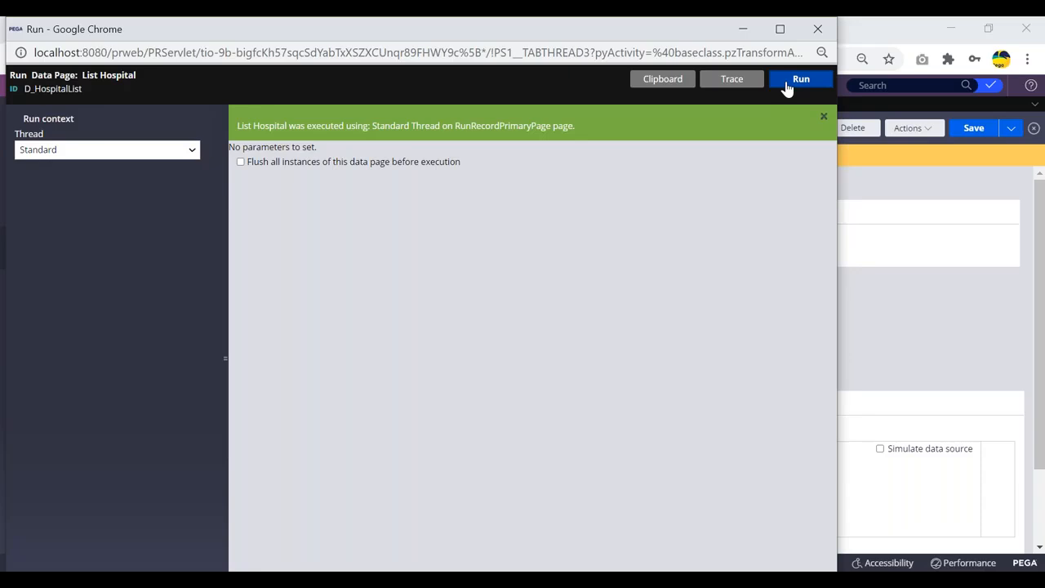
Step: Inspect the pxResults(33) record of the run output, then close the run window and property tab
scroll(296, 242, "down", 2)
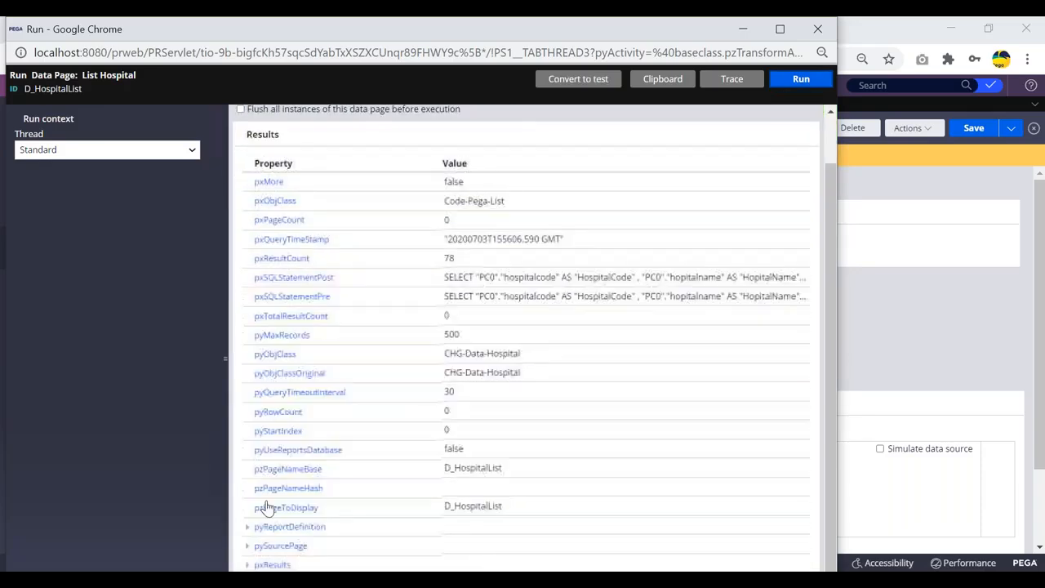
left_click(246, 565)
scroll(334, 368, "down", 12)
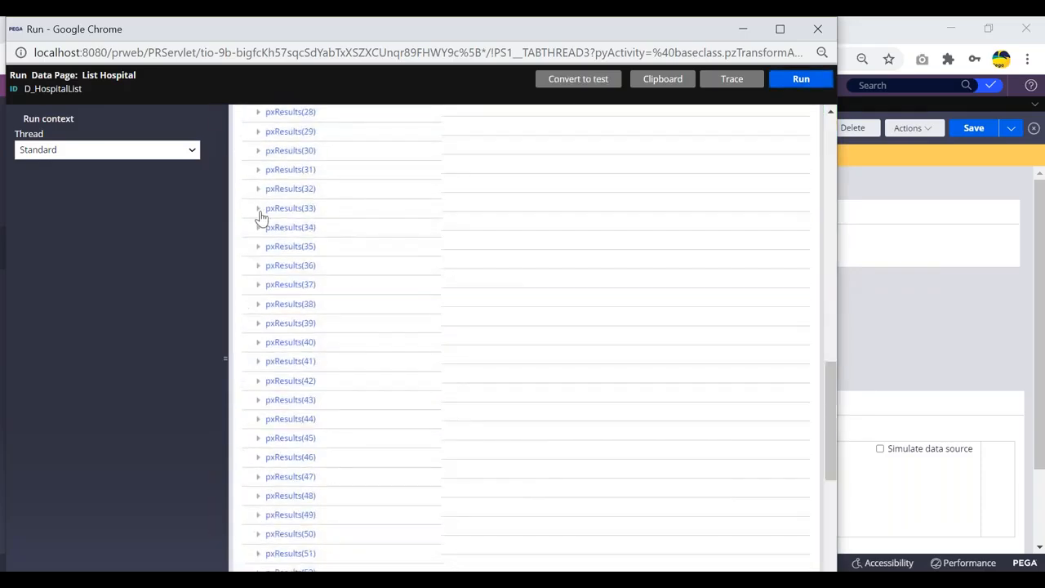
left_click(258, 209)
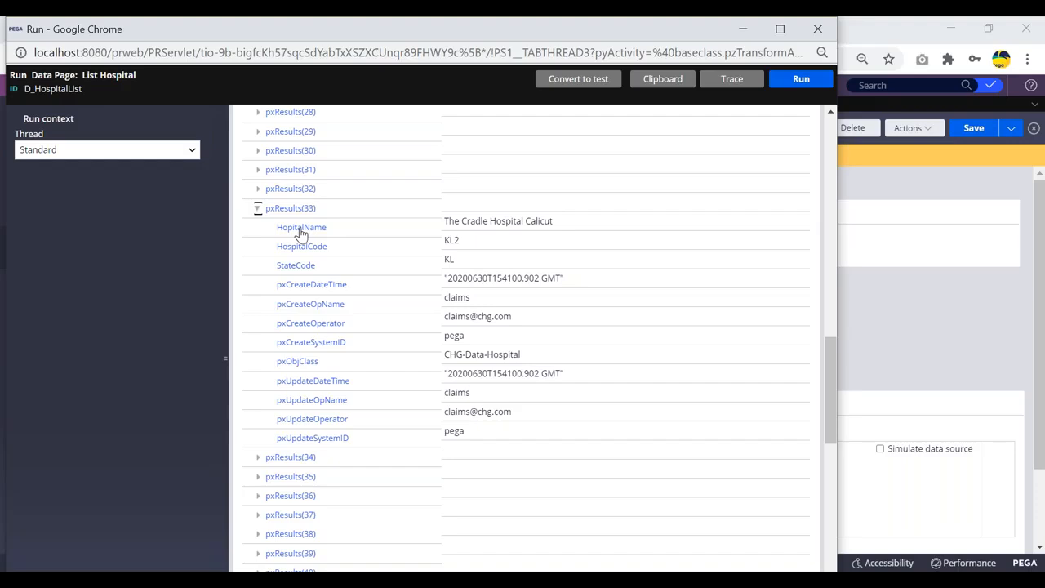
left_click_drag(78, 36, 83, 76)
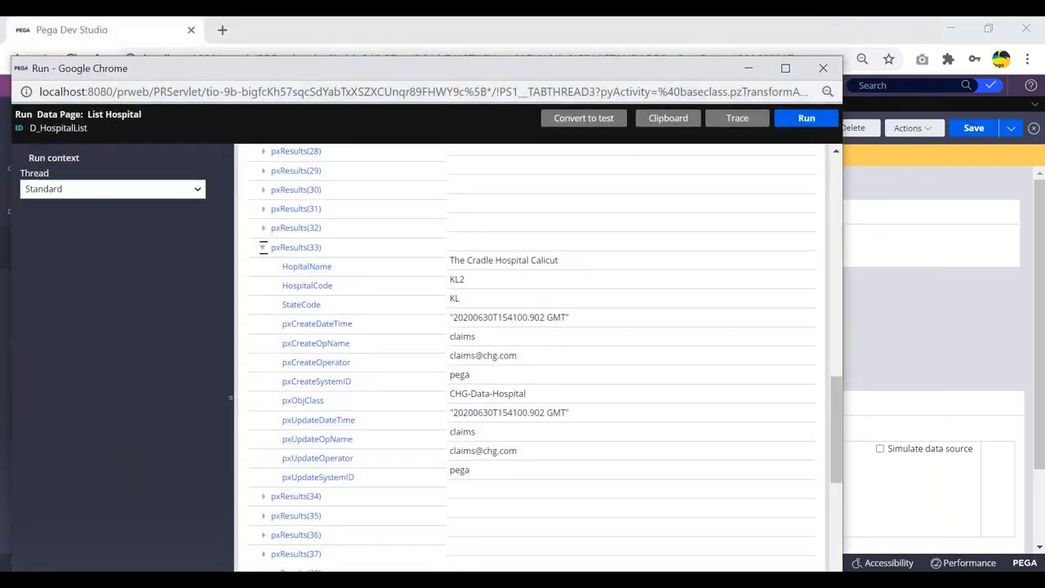
left_click_drag(459, 75, 467, 108)
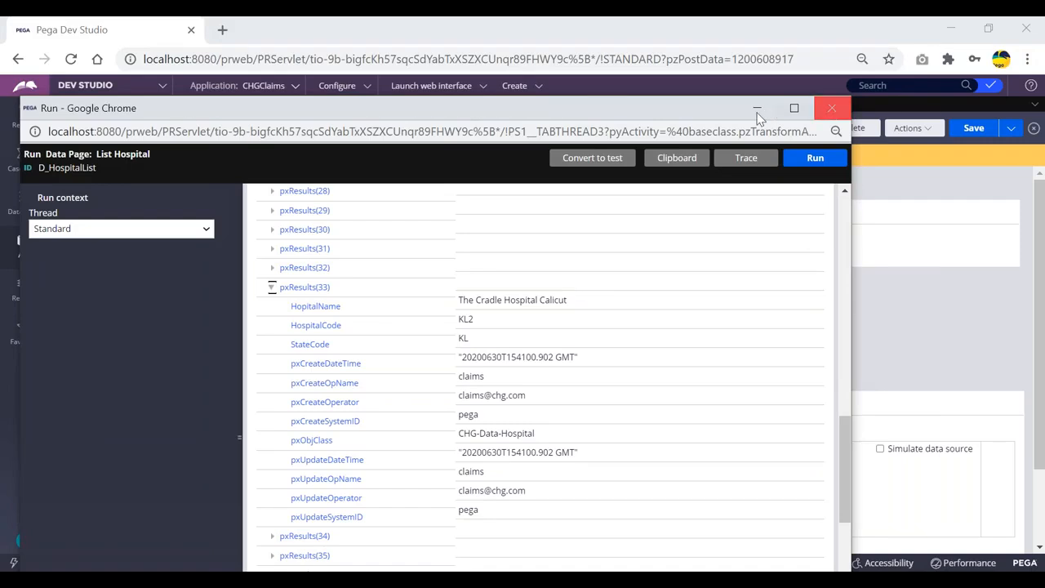
left_click(318, 307)
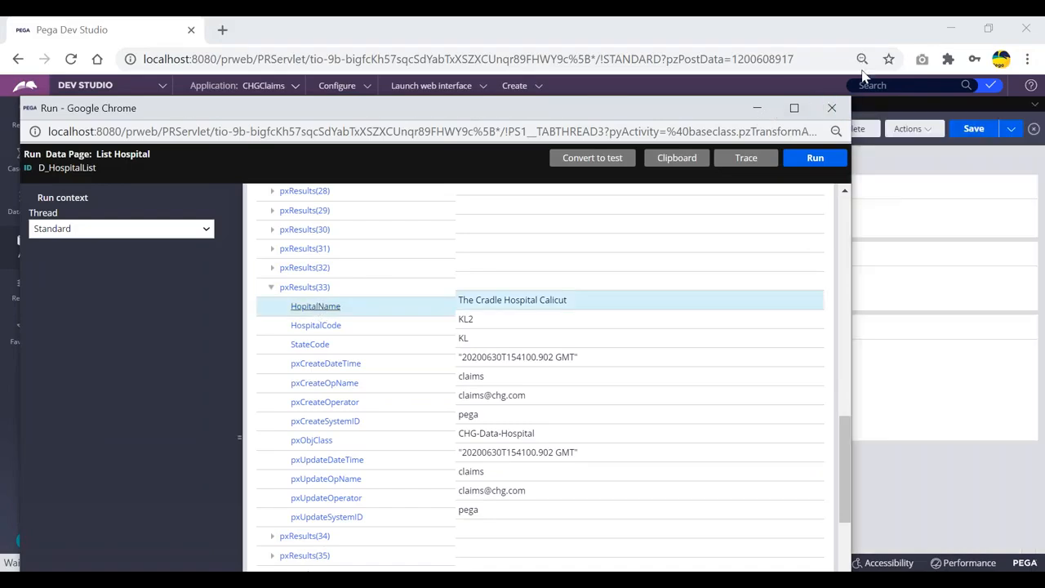
left_click(831, 108)
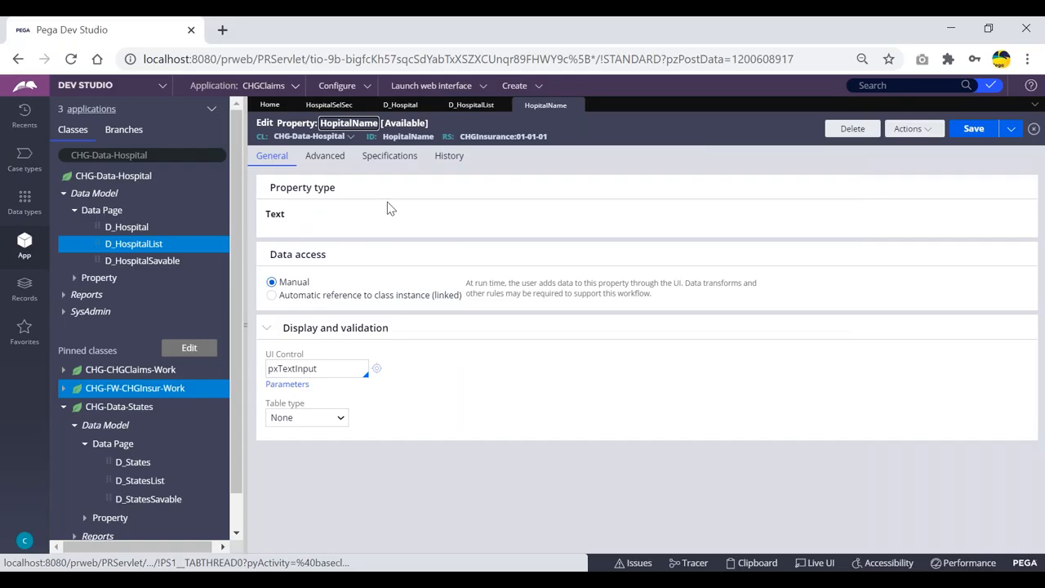
left_click(579, 105)
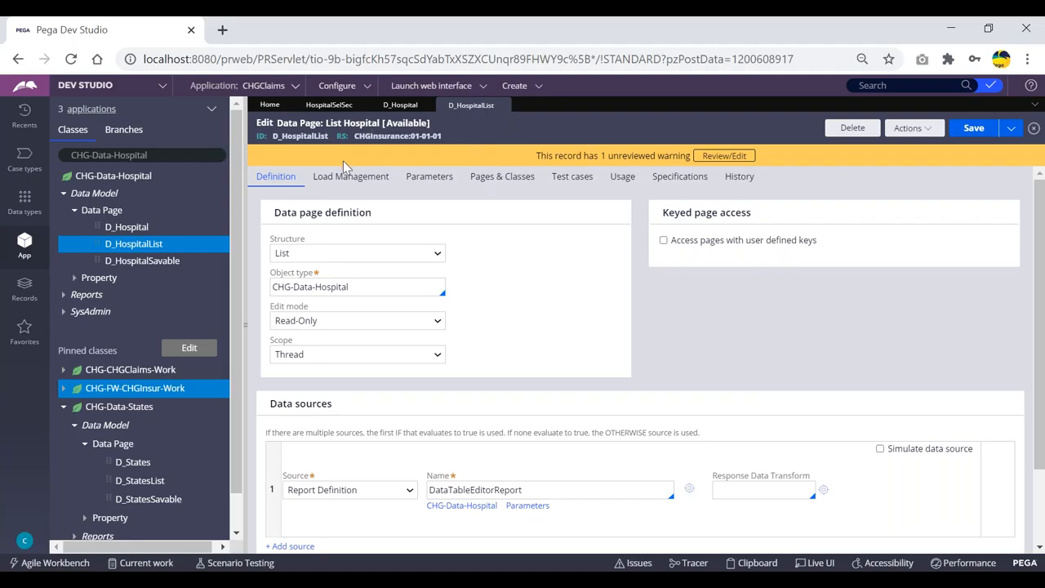
Step: Open the HospSel dropdown's cell properties in HospitalSelSec and set its list source type to Data page
double_click(300, 138)
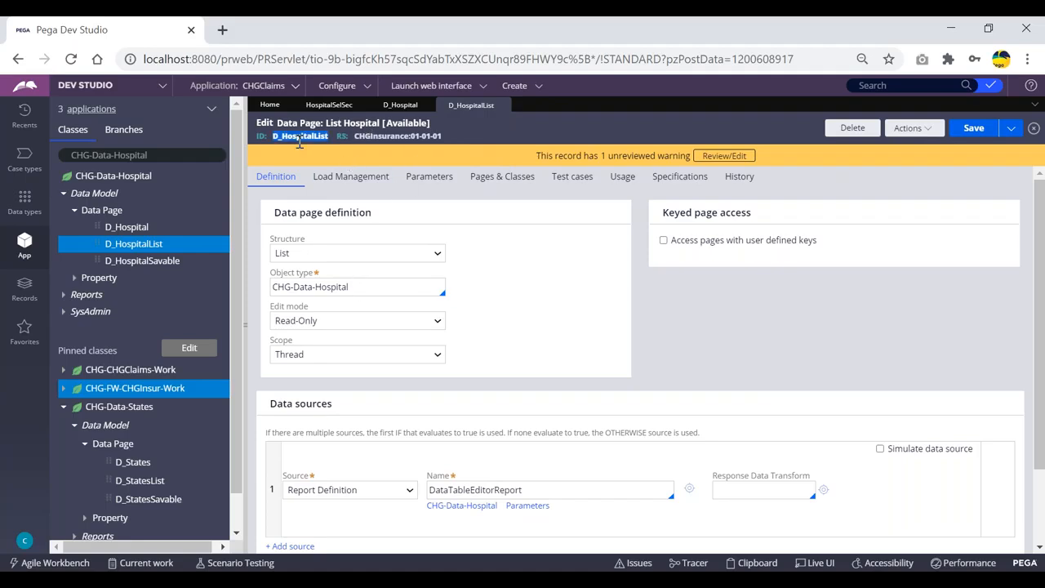
left_click(327, 104)
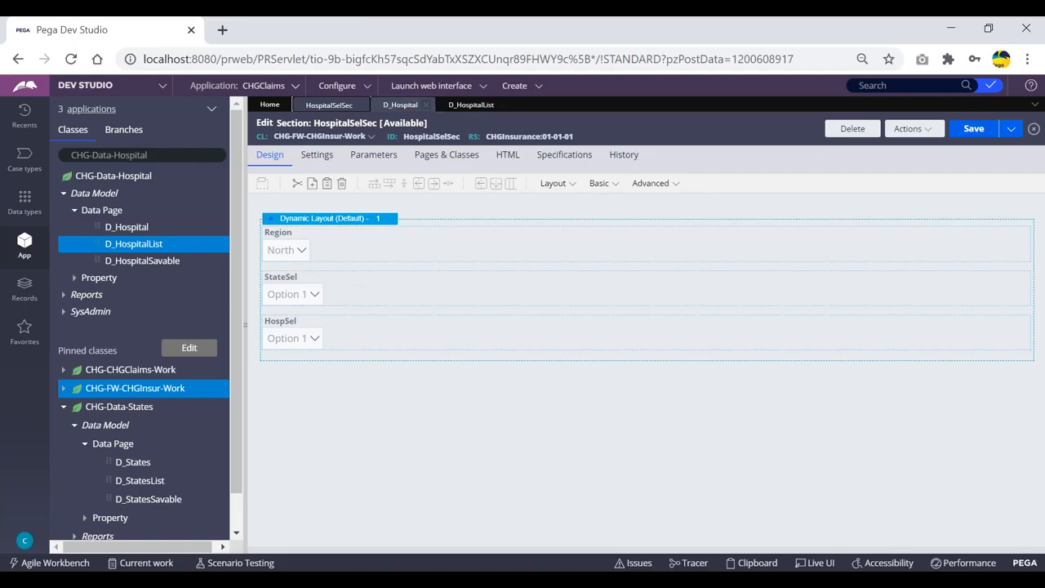
left_click(348, 328)
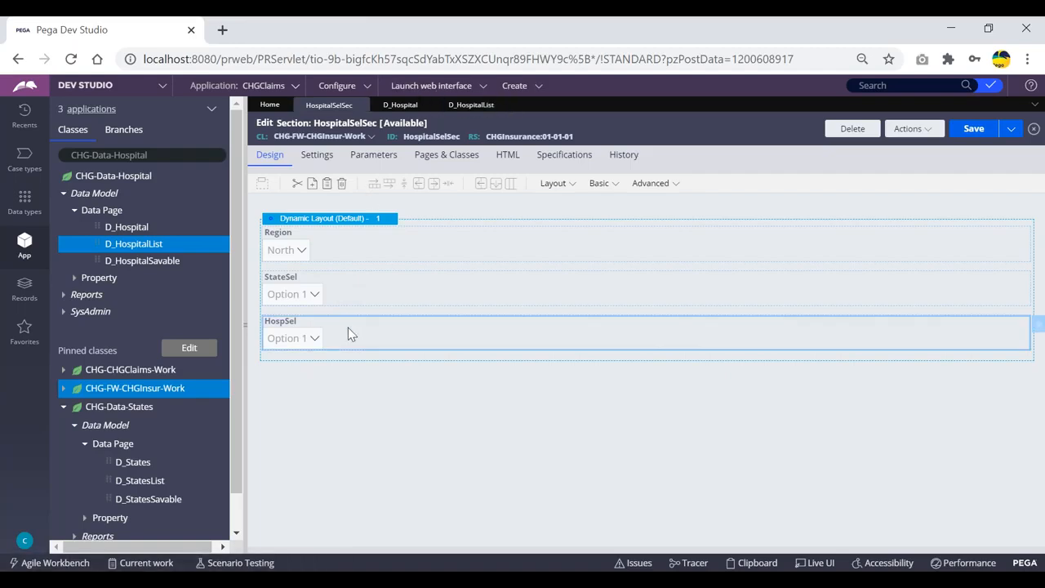
double_click(348, 328)
left_click(613, 386)
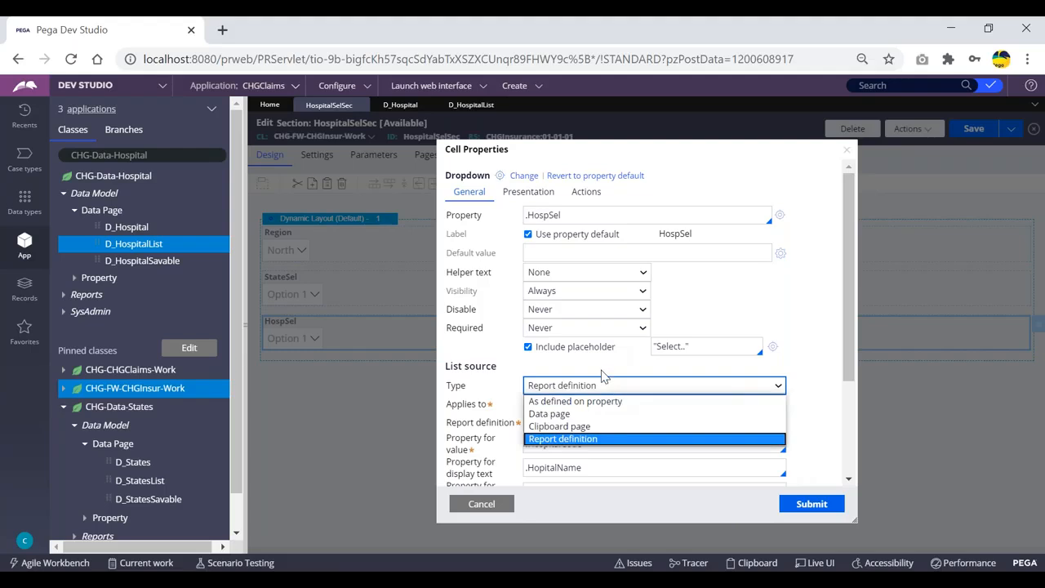
left_click(576, 414)
left_click(587, 405)
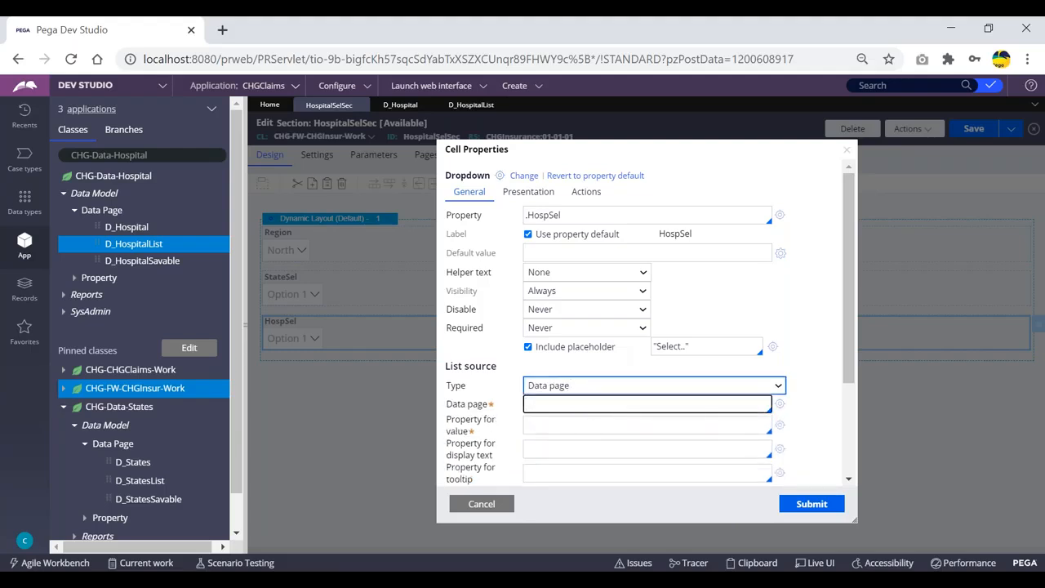
Step: Set the dropdown's data page to D_HospitalList
type("D_hosp")
key("Down")
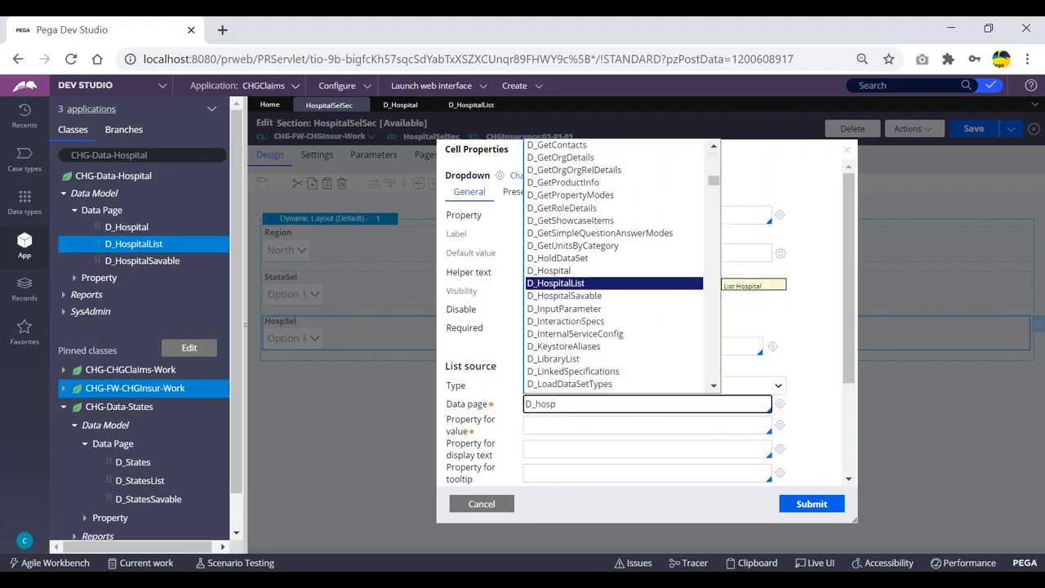
key("Return")
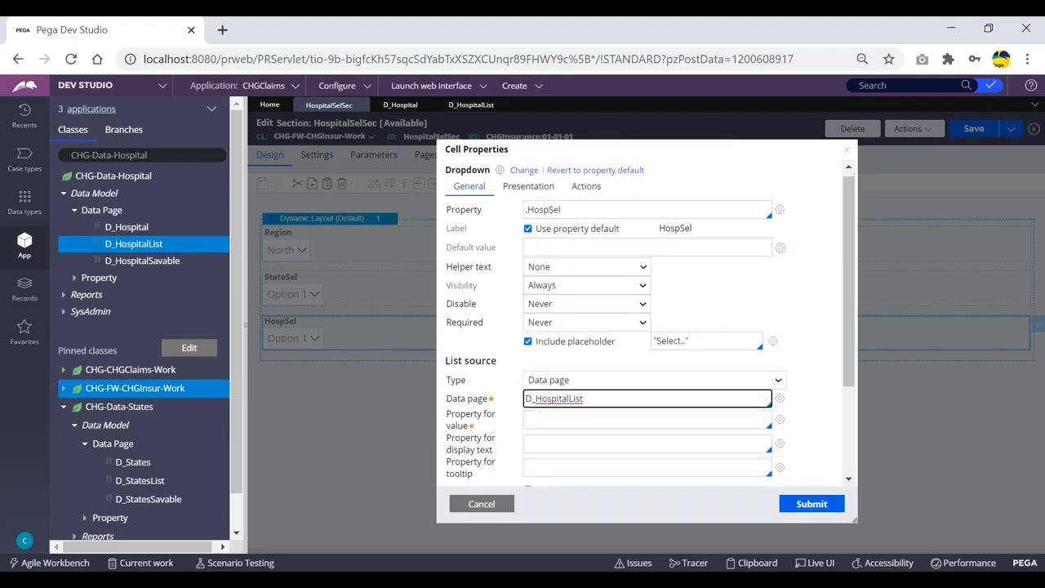
Step: Set the dropdown's value property to .HospitalCode and display text property to .HopitalName, submit, and save the section
scroll(541, 397, "down", 2)
left_click(556, 343)
type(".")
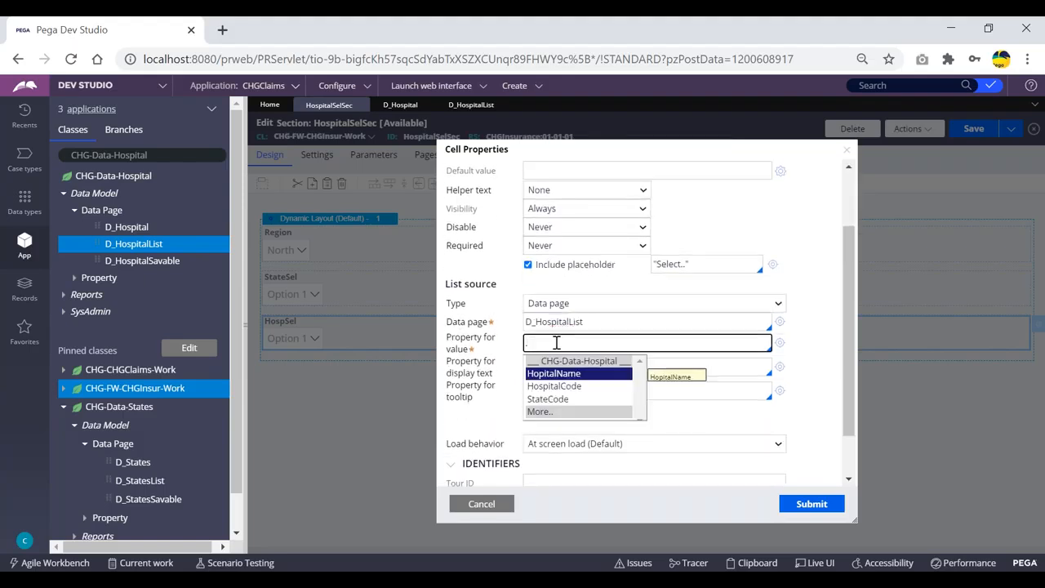
key("Down")
key("Return")
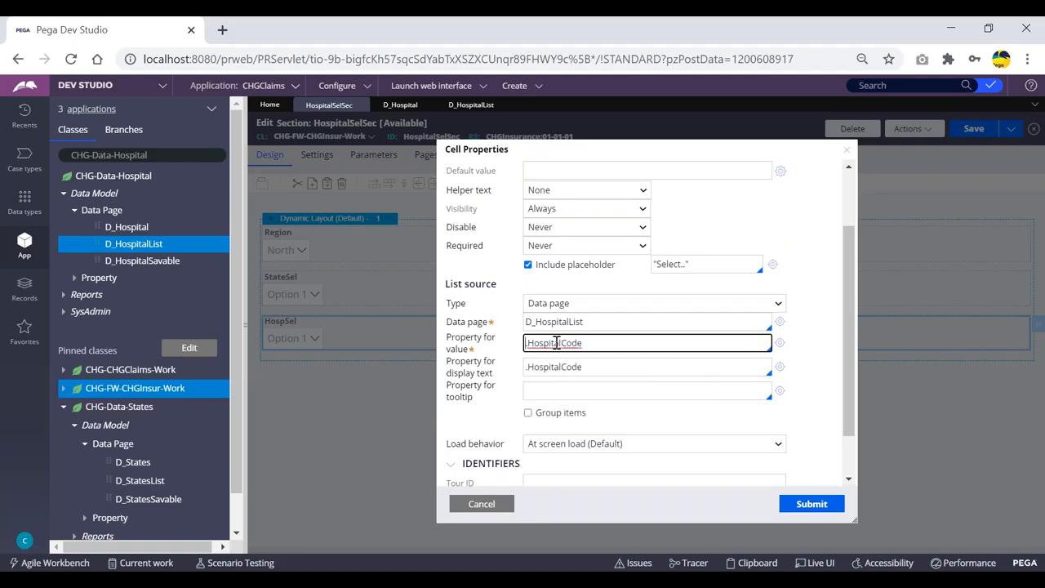
left_click(595, 366)
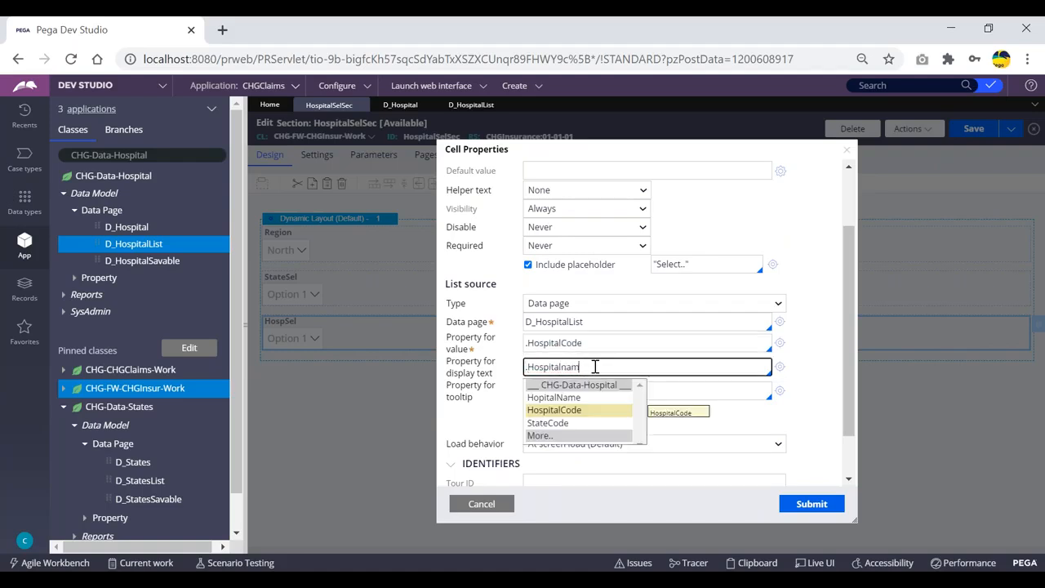
key("Up")
key("Return")
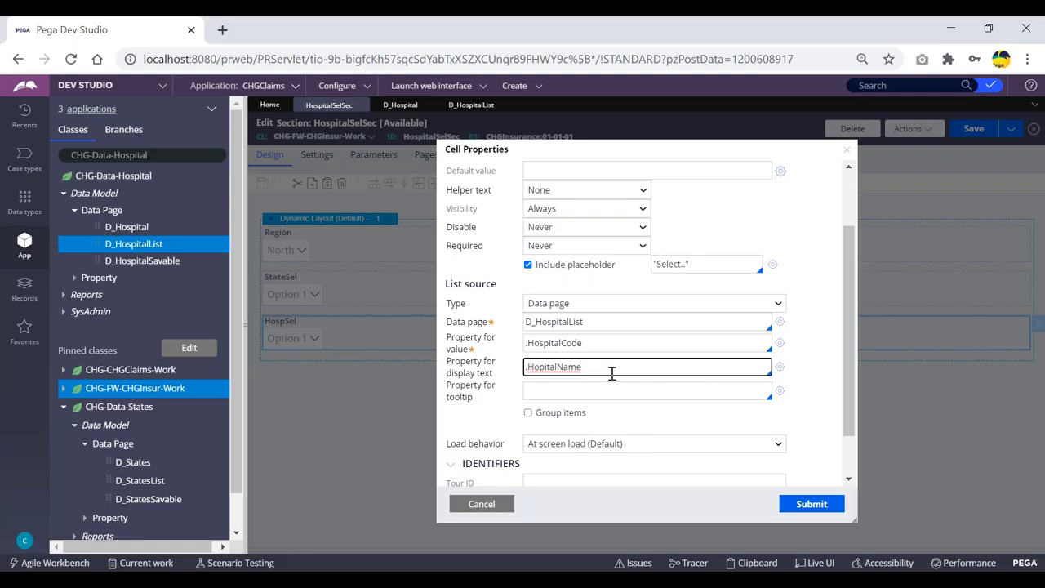
left_click(816, 507)
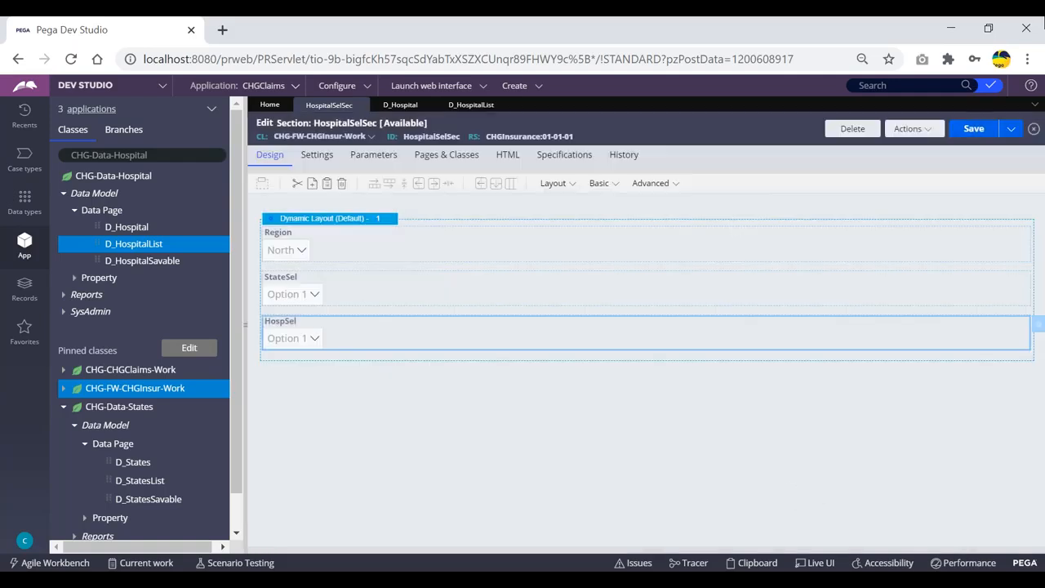
left_click(971, 130)
Step: Create a new case and submit its customer details and nominee assignments to move toward the hospital form
left_click(511, 87)
mouse_move(530, 98)
left_click(649, 100)
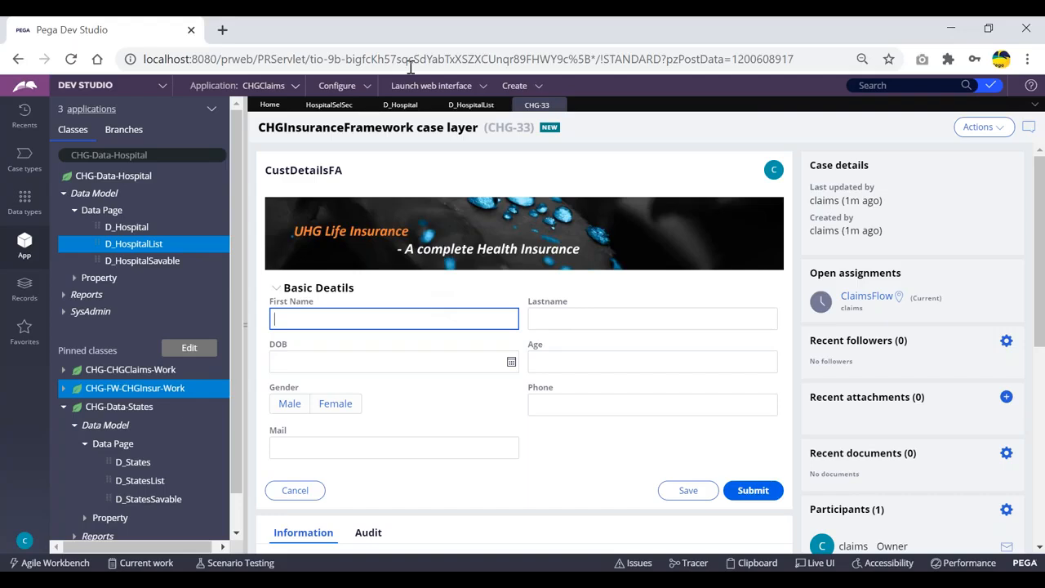
left_click(342, 105)
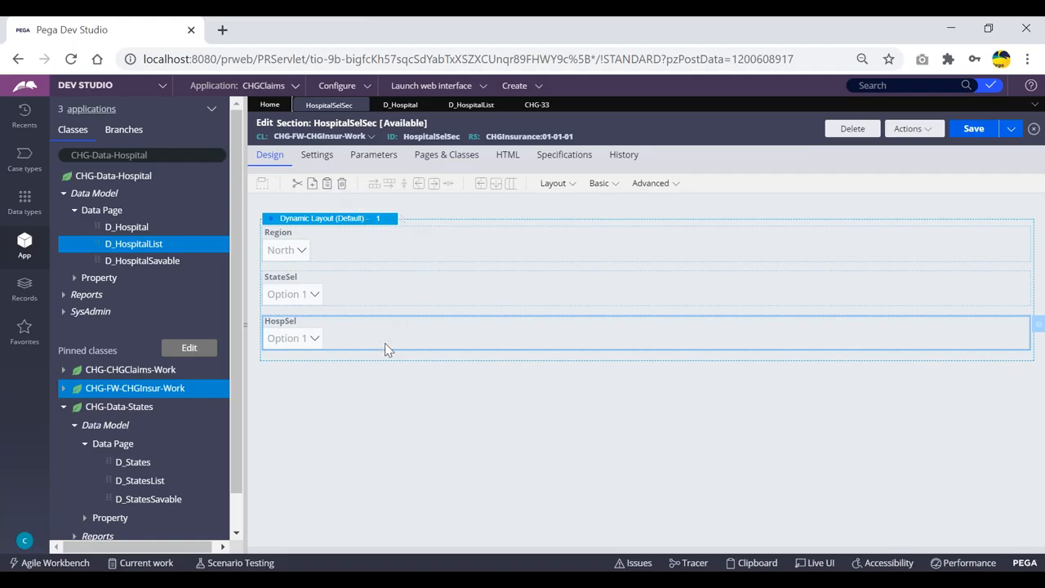
left_click(536, 104)
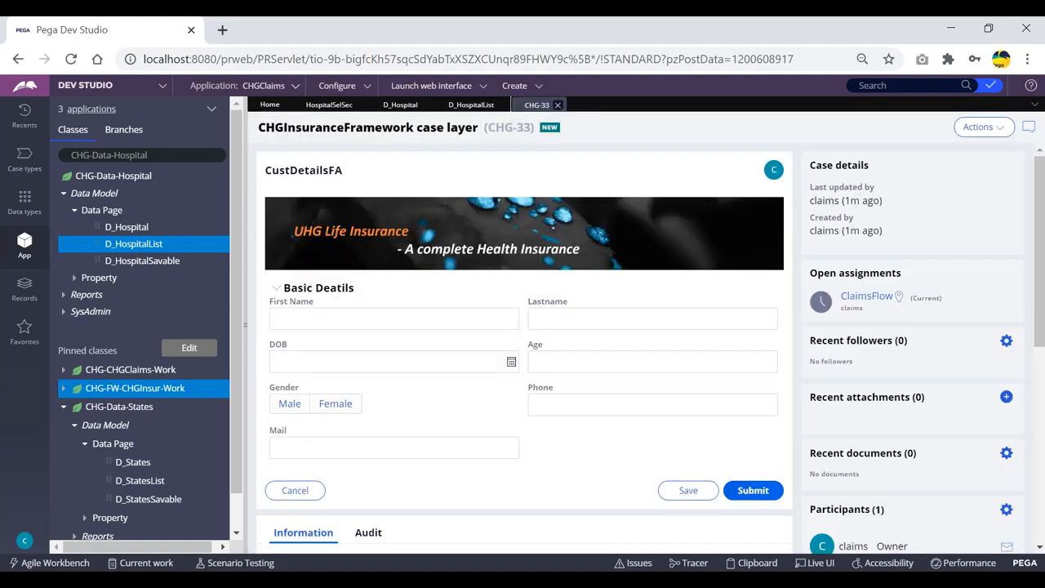
left_click(753, 491)
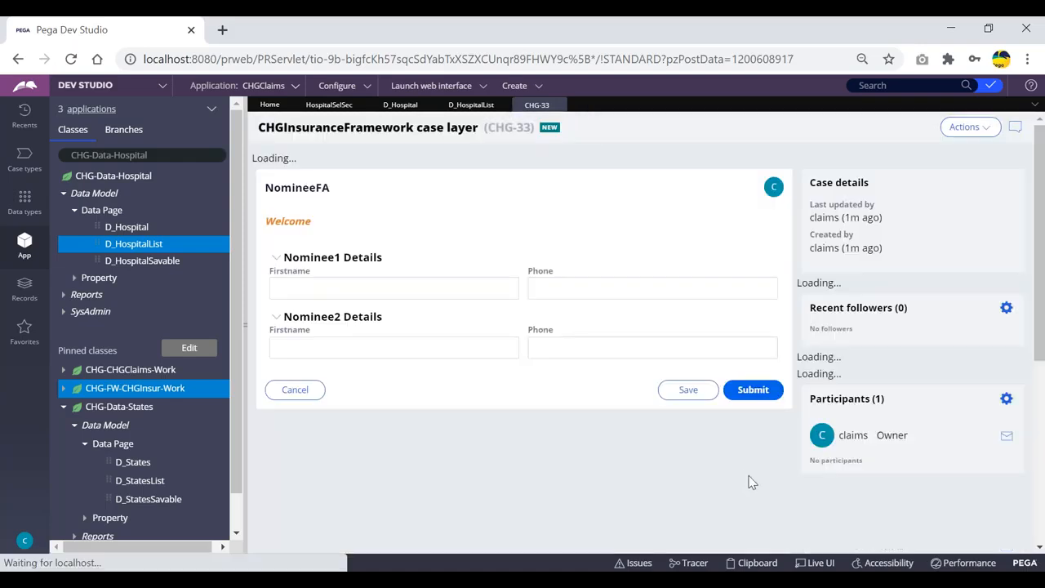
left_click(752, 375)
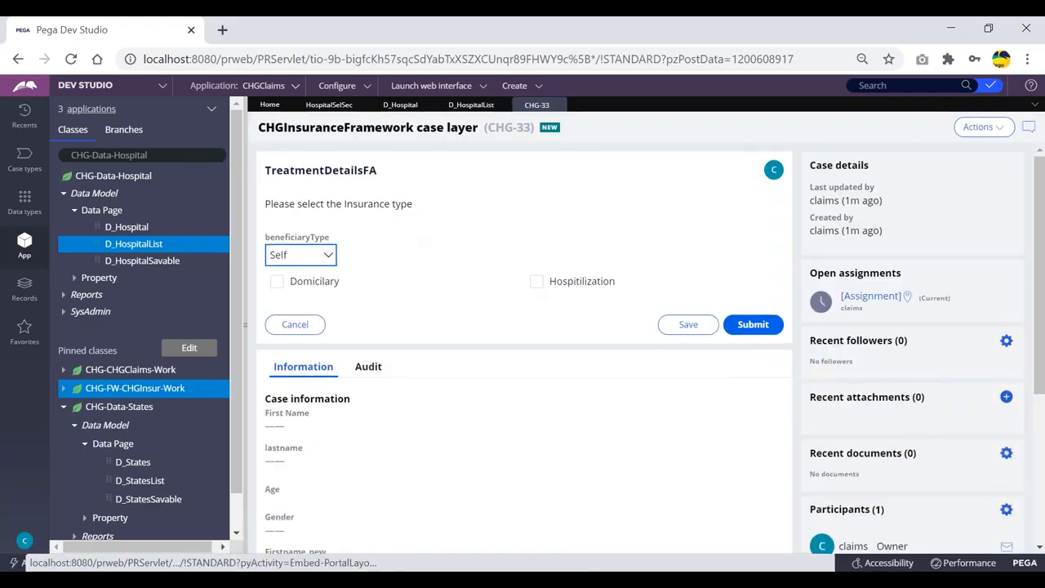
Step: Review the D_Hospital data page and the HospSel dropdown's cell properties without changing them
left_click(400, 106)
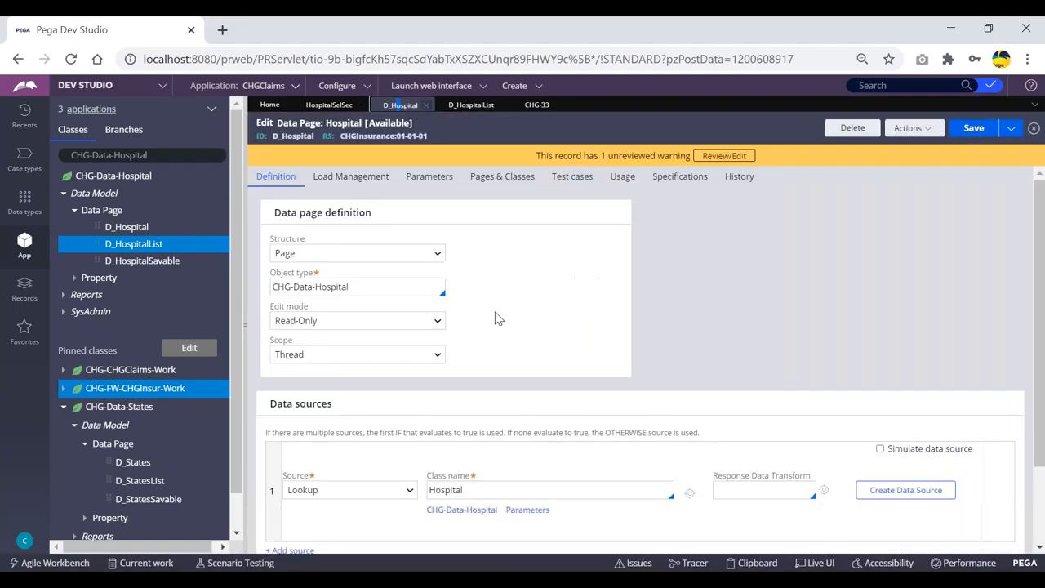
left_click(329, 106)
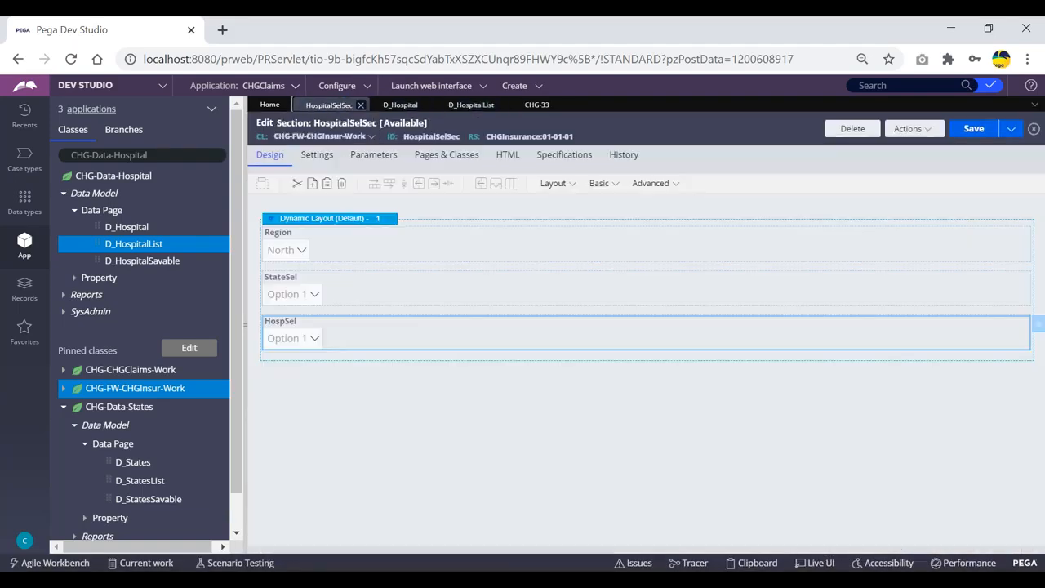
double_click(595, 331)
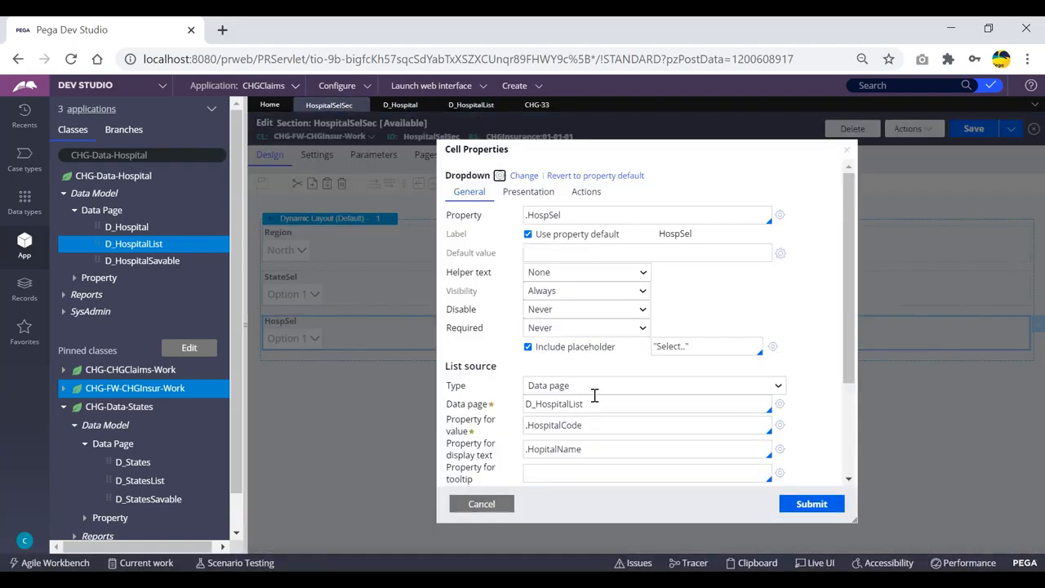
left_click_drag(596, 405, 517, 409)
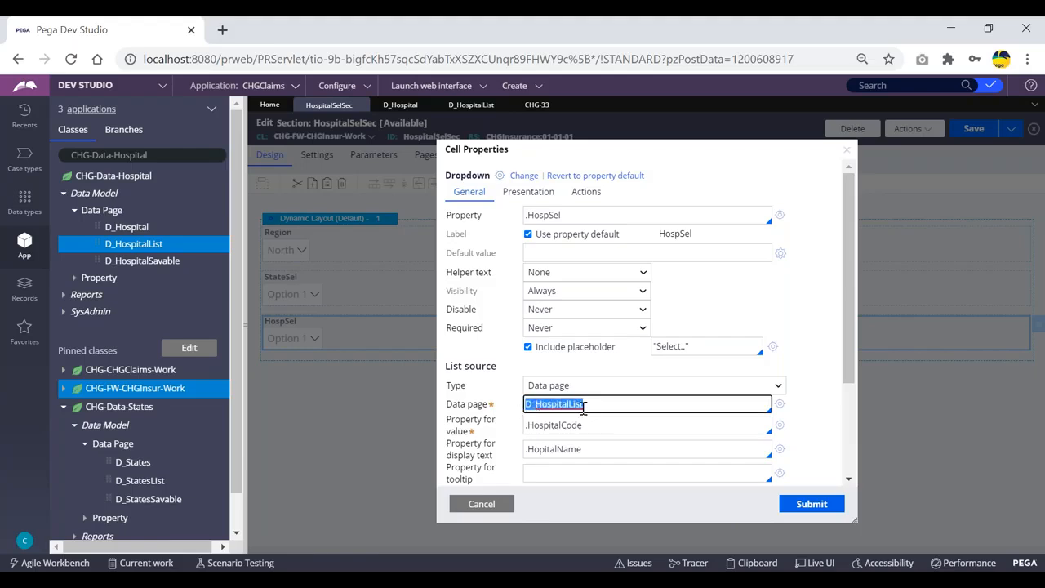
left_click(615, 403)
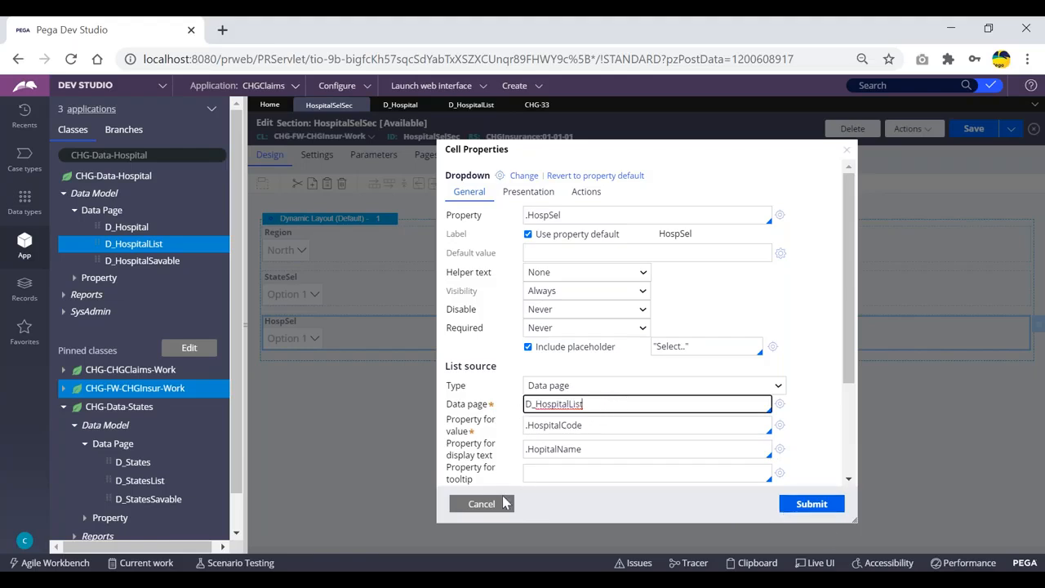
left_click_drag(489, 366, 440, 369)
left_click(512, 377)
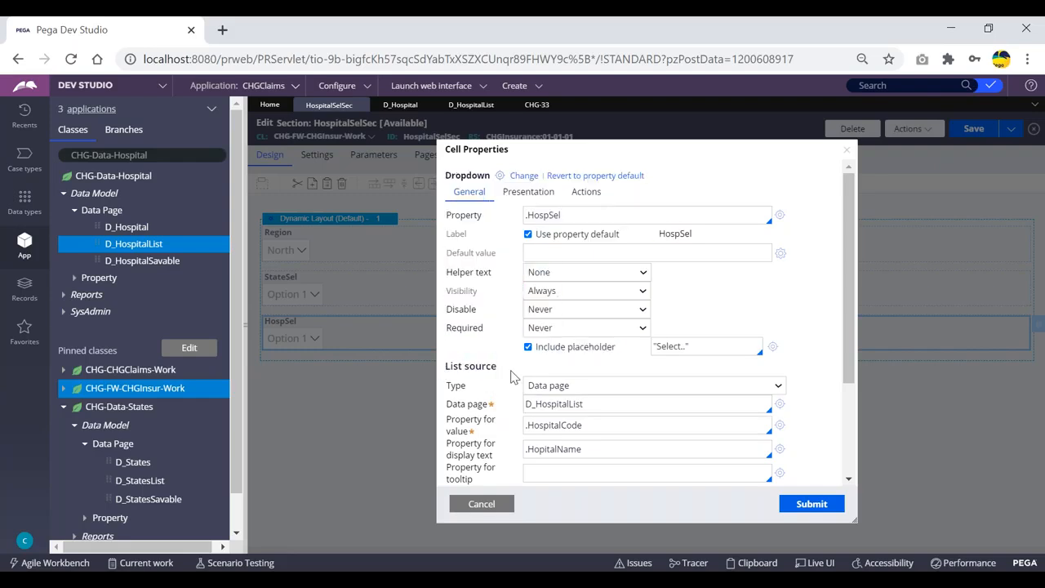
left_click(504, 501)
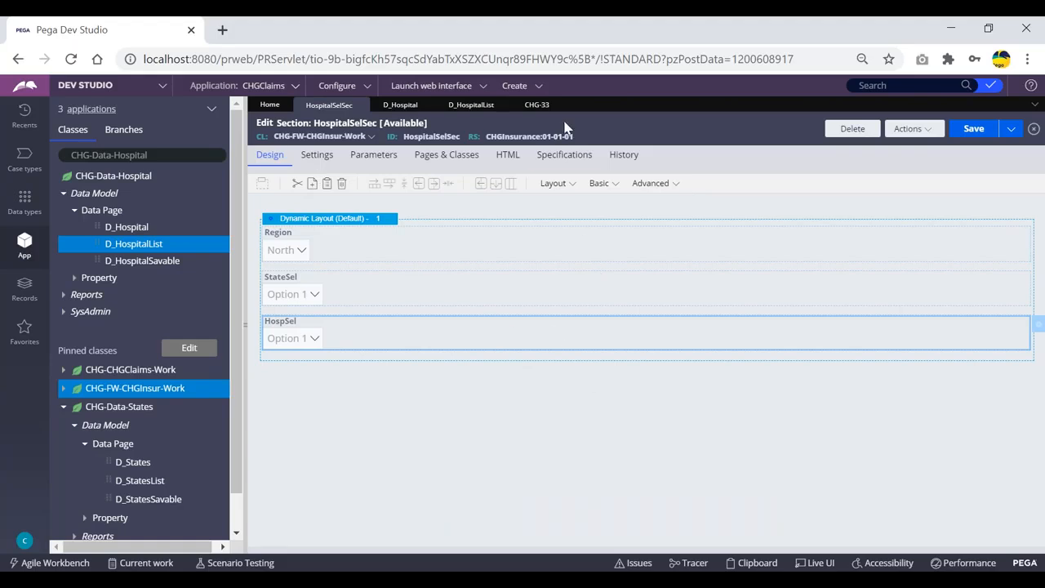
Step: Submit the case's treatment details assignment and open the HospSel dropdown to check its hospital list
left_click(536, 105)
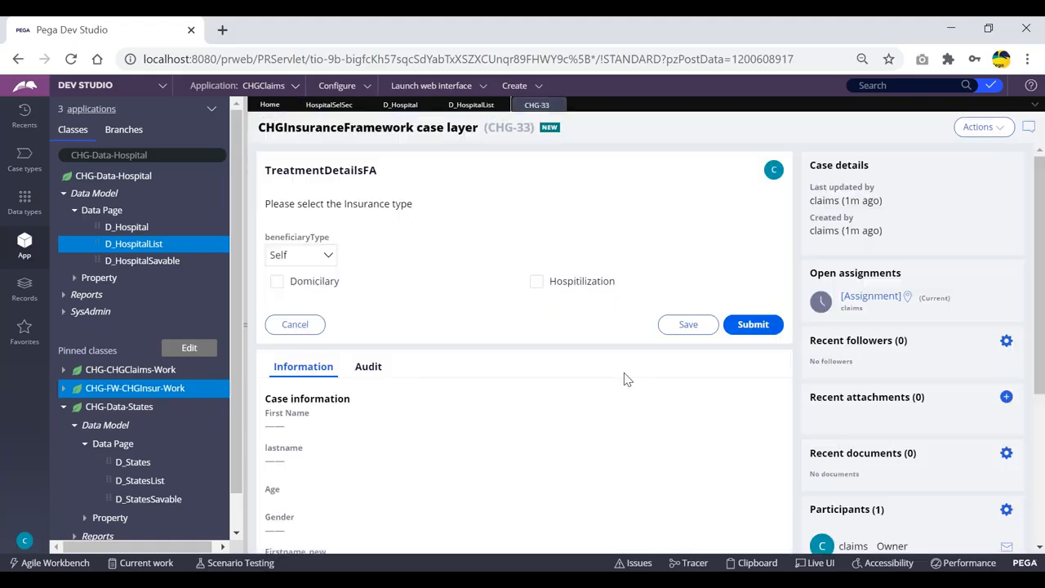
left_click(753, 326)
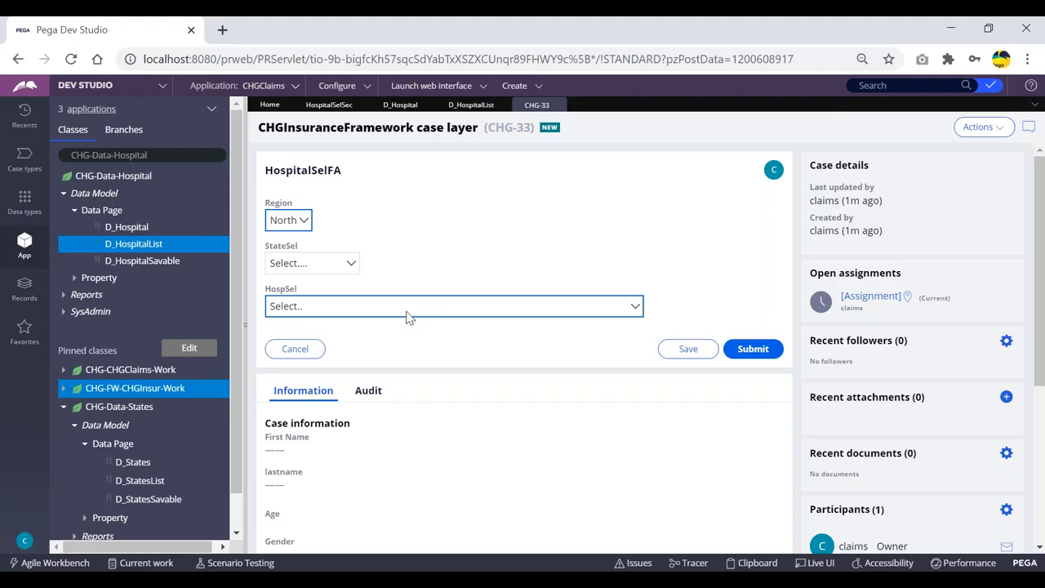
left_click(480, 310)
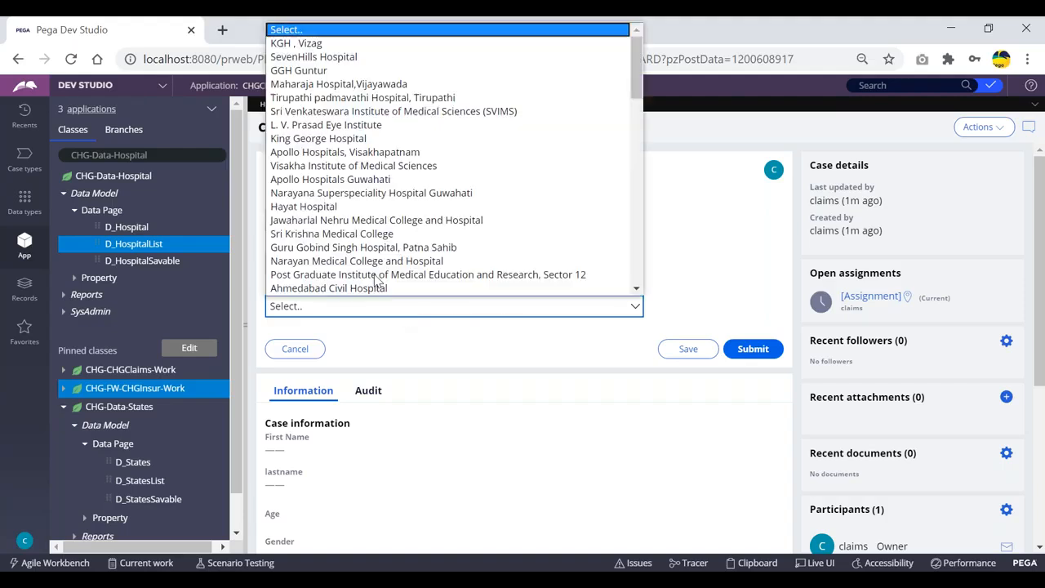
scroll(392, 174, "down", 10)
left_click(710, 230)
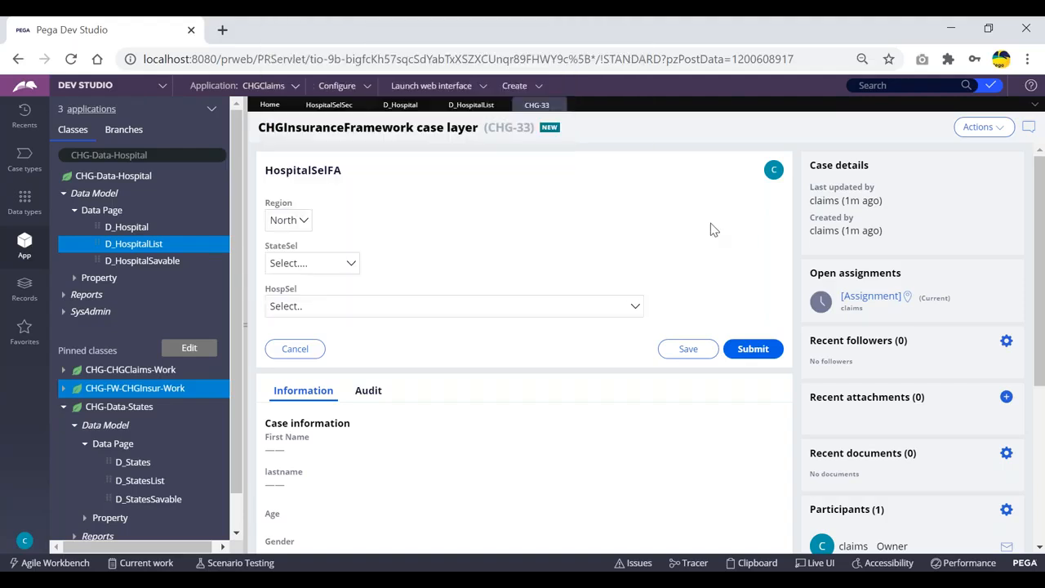
Step: Inspect the case's user pages in the Clipboard viewer
left_click(757, 563)
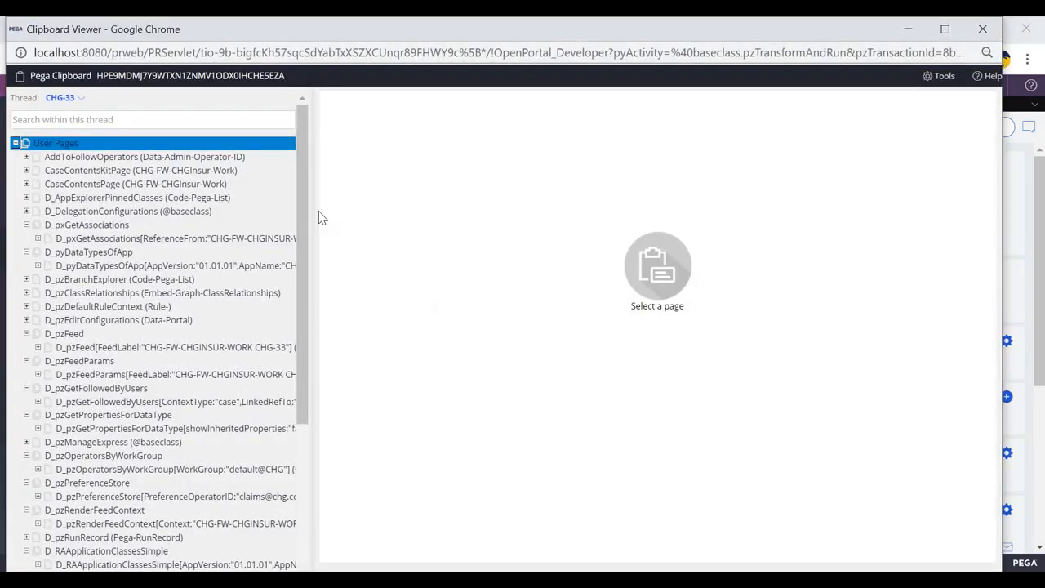
key("alt+Tab")
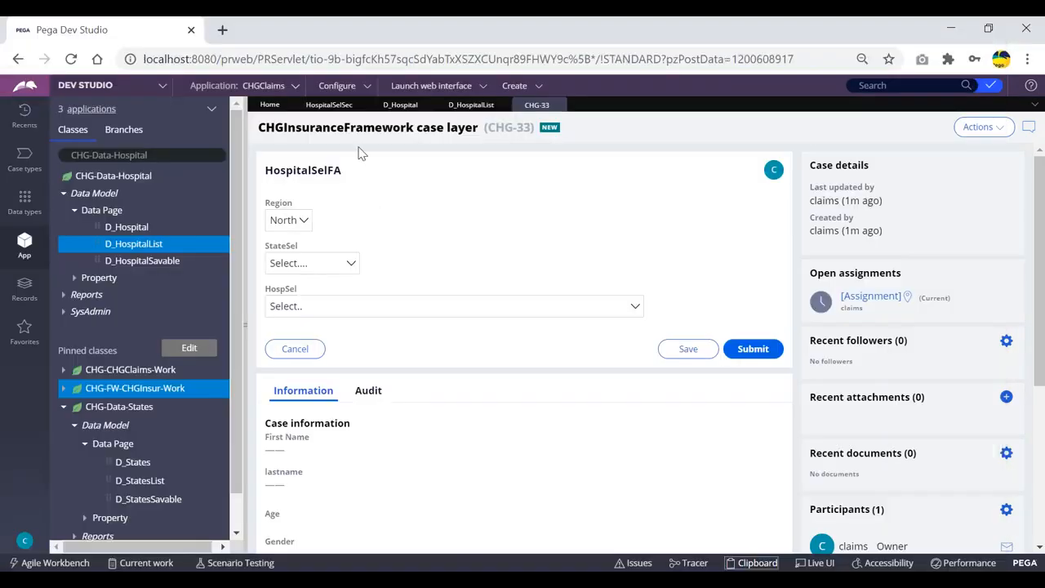
key("alt+Tab")
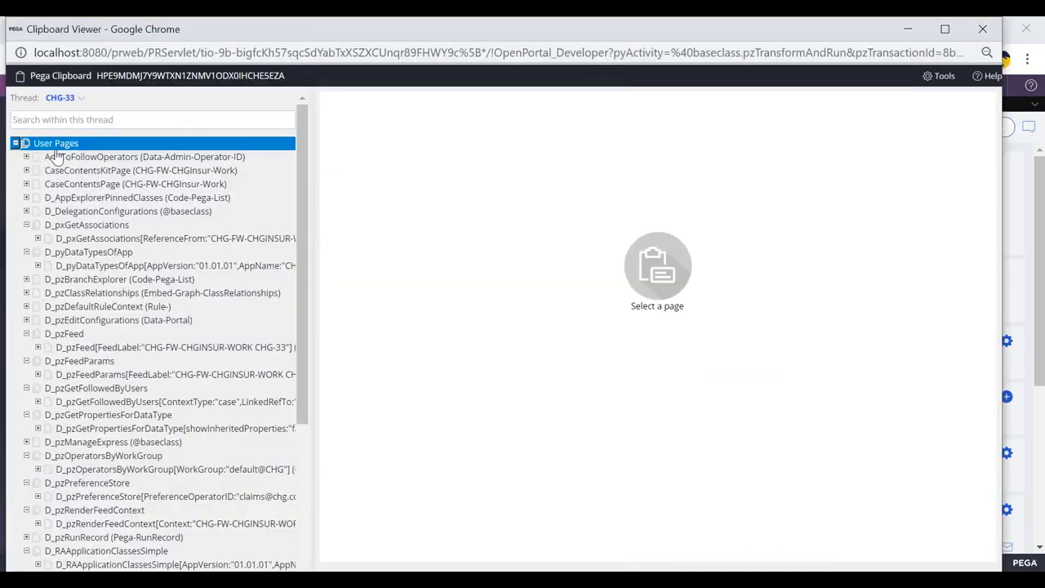
left_click(15, 144)
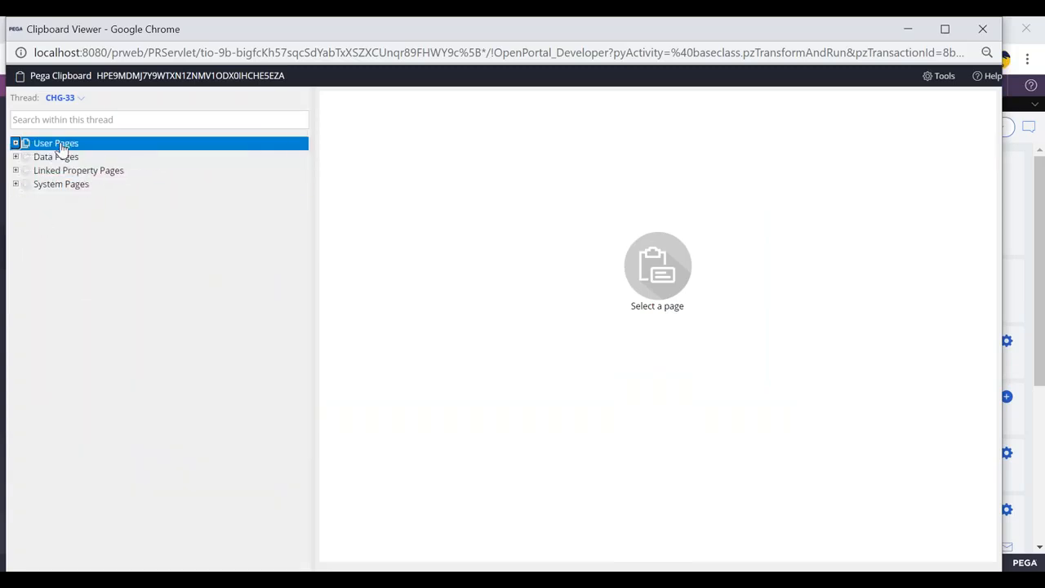
left_click(14, 144)
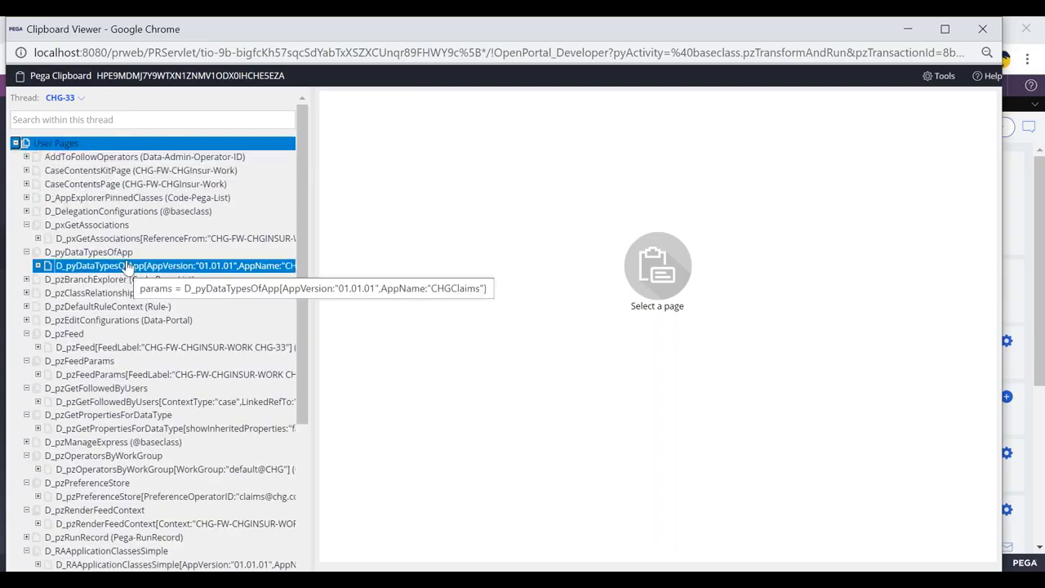
scroll(135, 249, "down", 3)
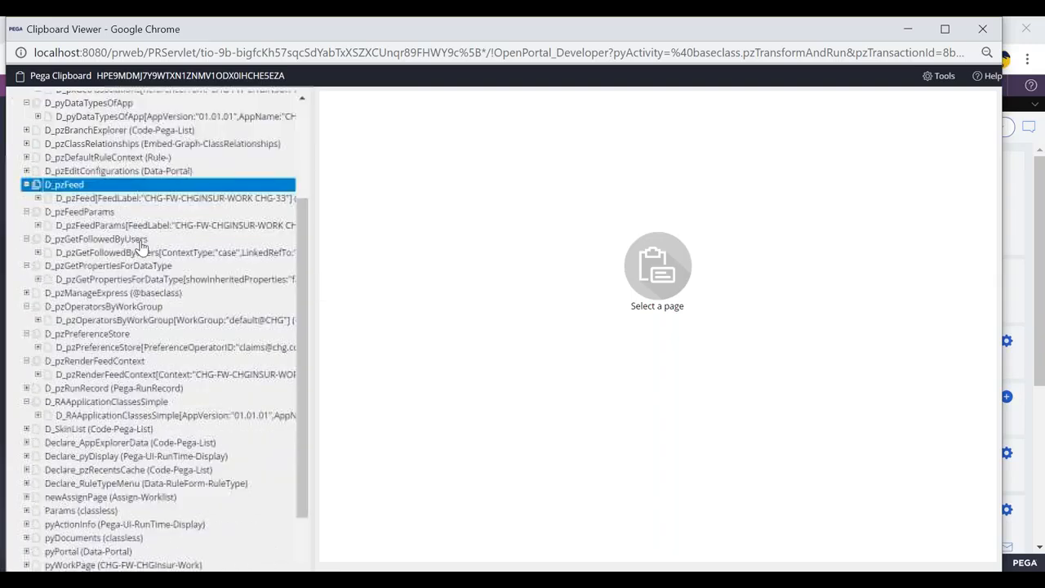
scroll(141, 245, "down", 2)
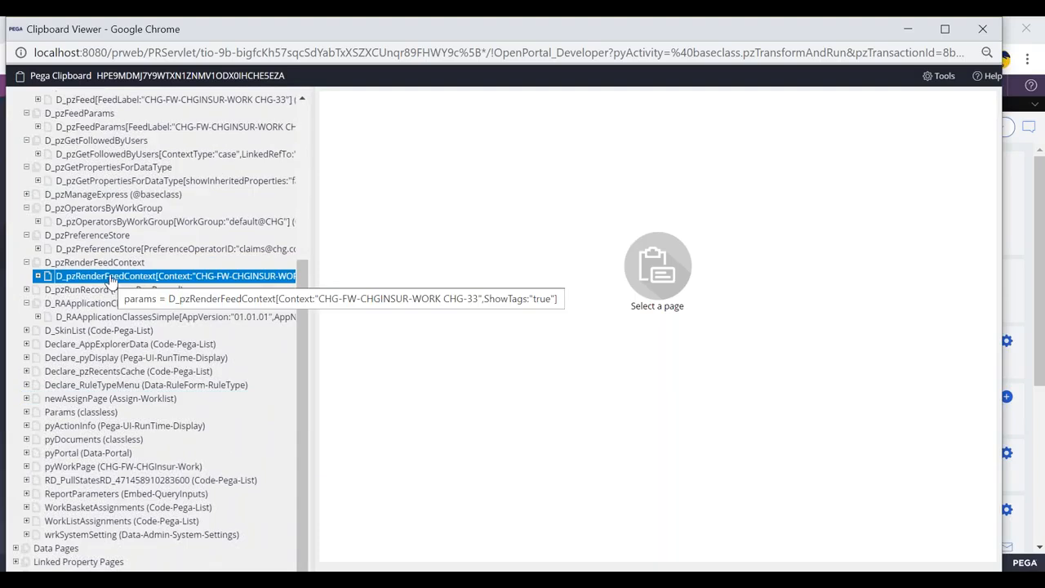
scroll(109, 326, "up", 5)
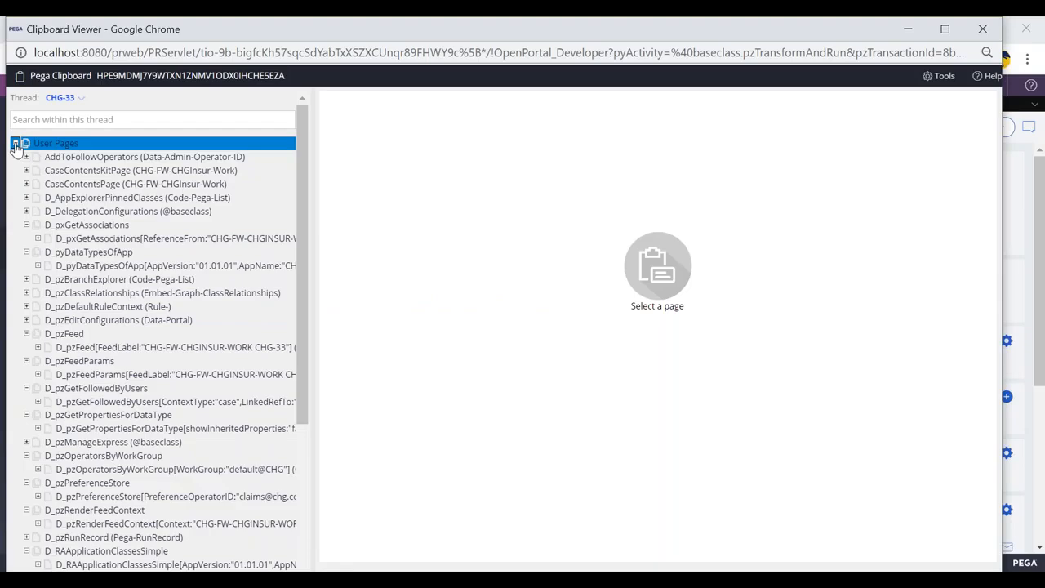
left_click(16, 144)
key("alt+Tab")
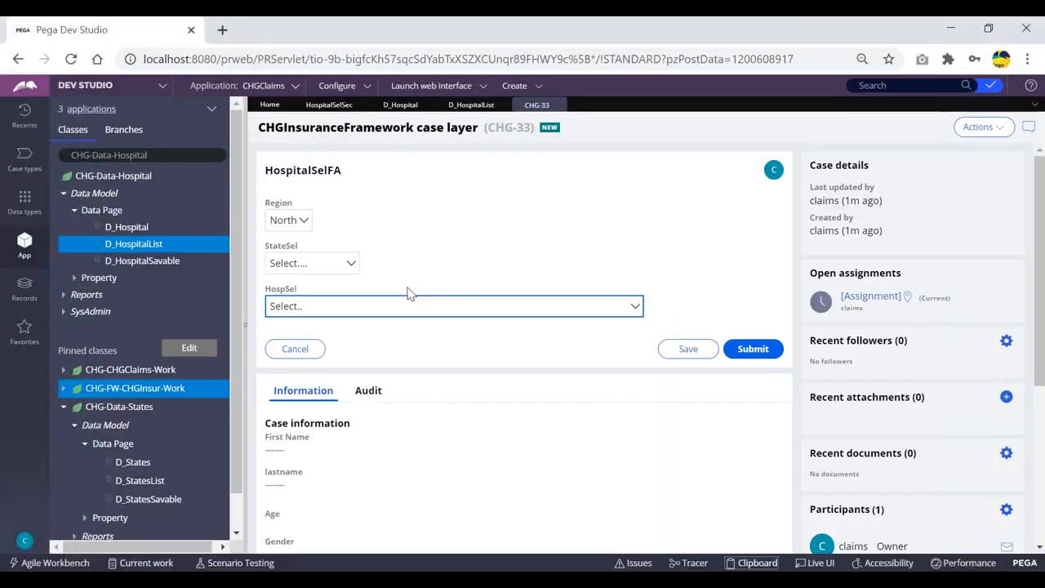
left_click(392, 172)
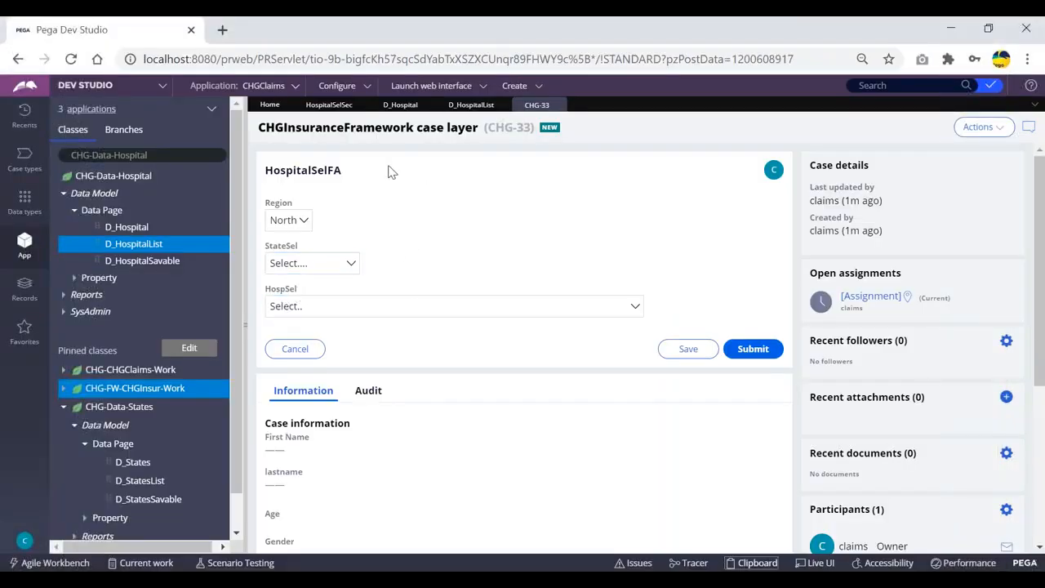
Step: Check the D_HospitalList data page definition and return to the case's HospSel dropdown
left_click(291, 307)
left_click(472, 106)
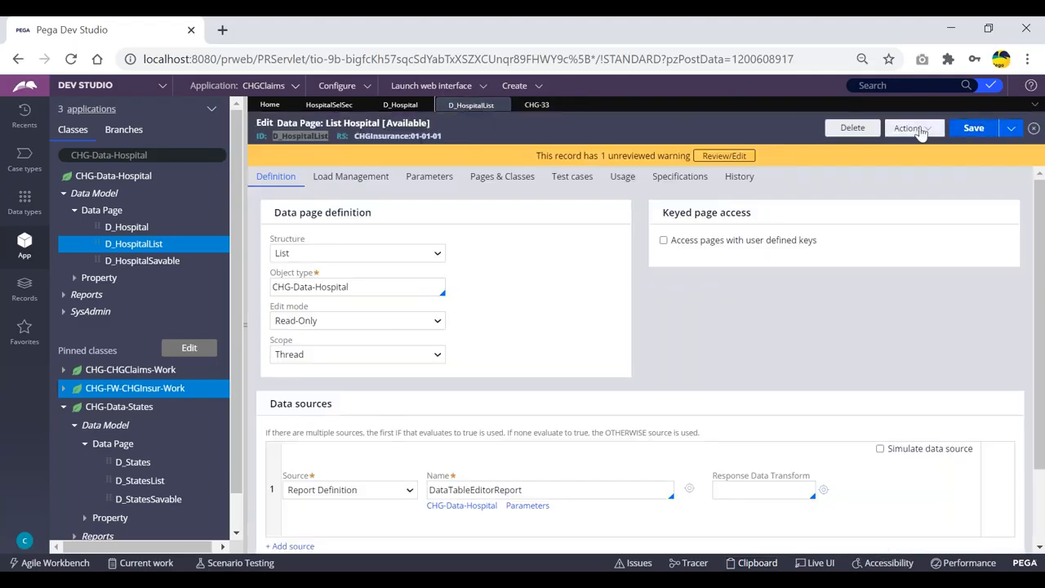
left_click(917, 131)
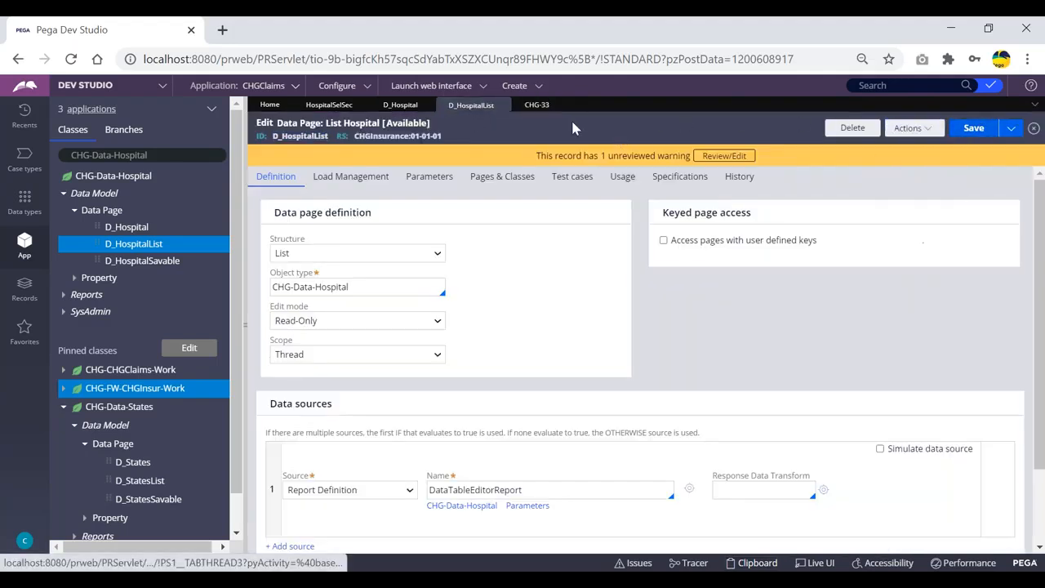
left_click(536, 106)
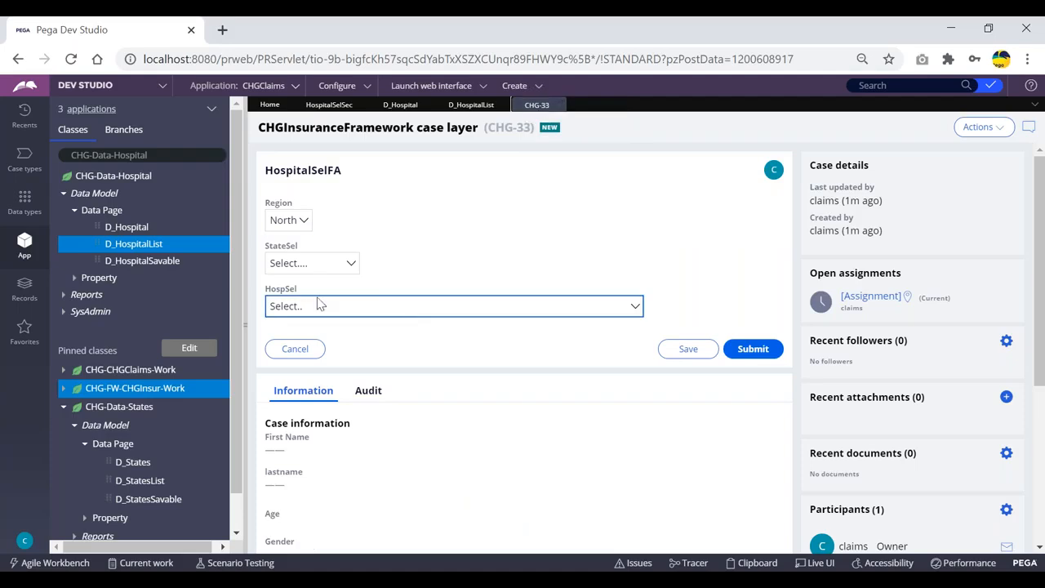
Step: Open the HospSel dropdown in case CHG-33 to check its hospital list
left_click(401, 310)
left_click(708, 219)
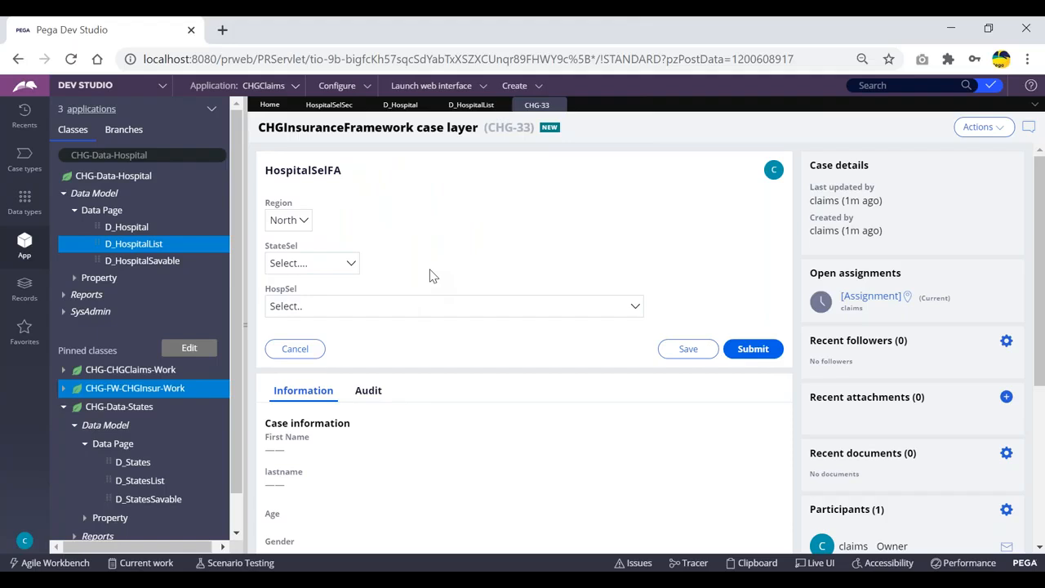
key("alt+Tab")
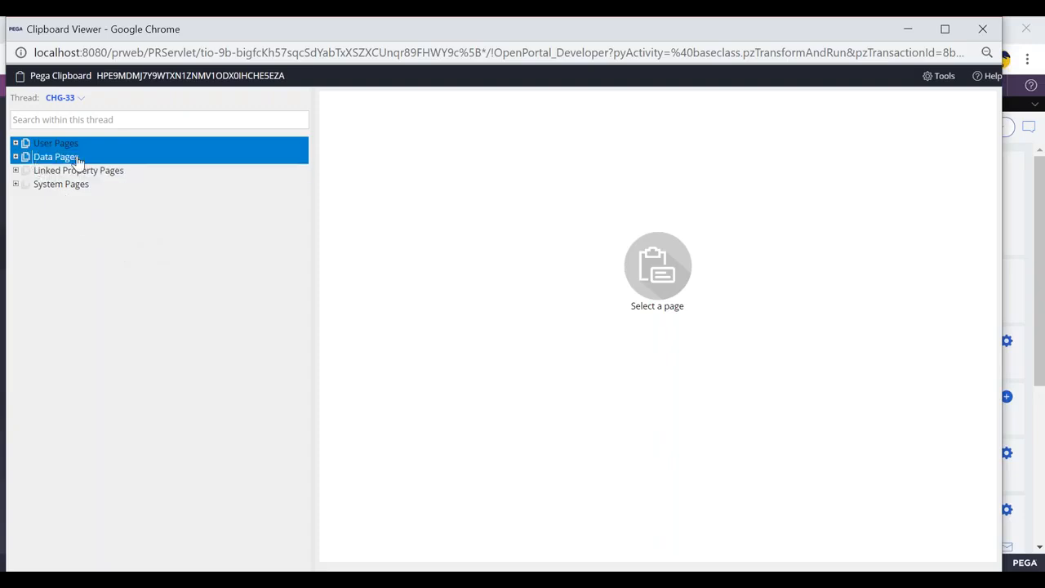
Step: Inspect the D_HospitalList thread data page and its pxResults hospital entries in the Clipboard viewer
left_click(15, 157)
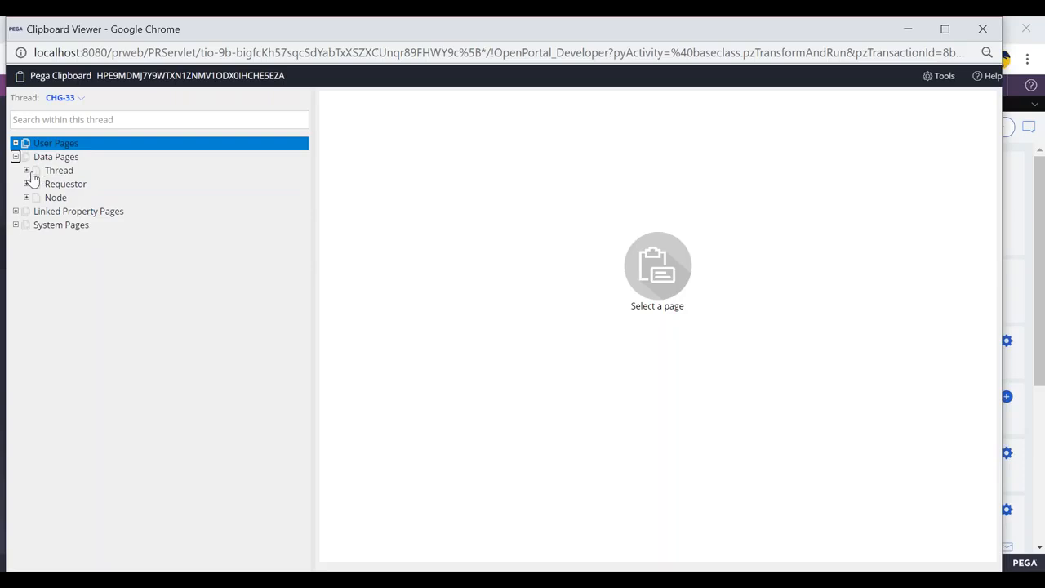
left_click(26, 172)
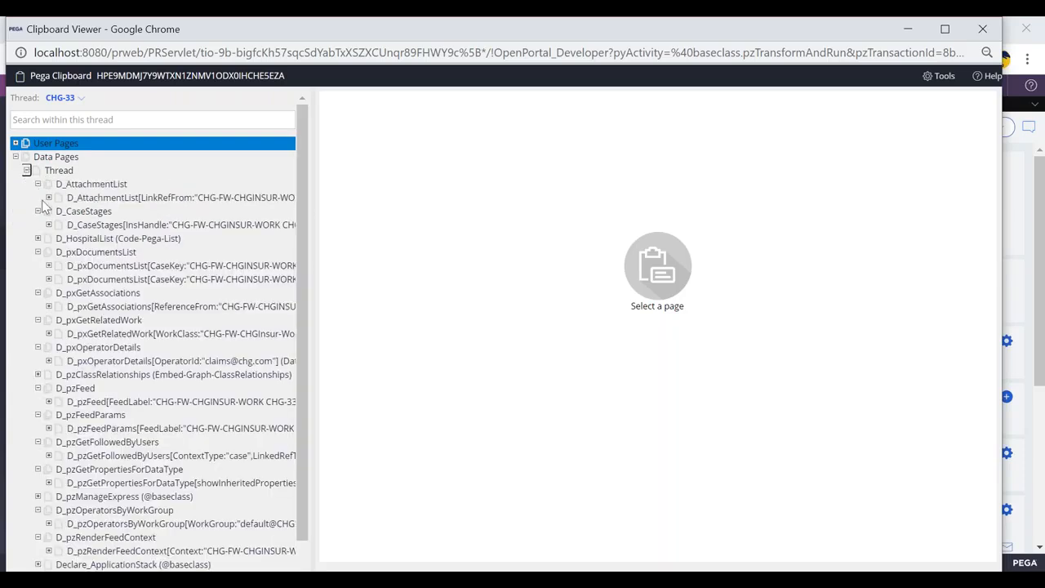
left_click(122, 186)
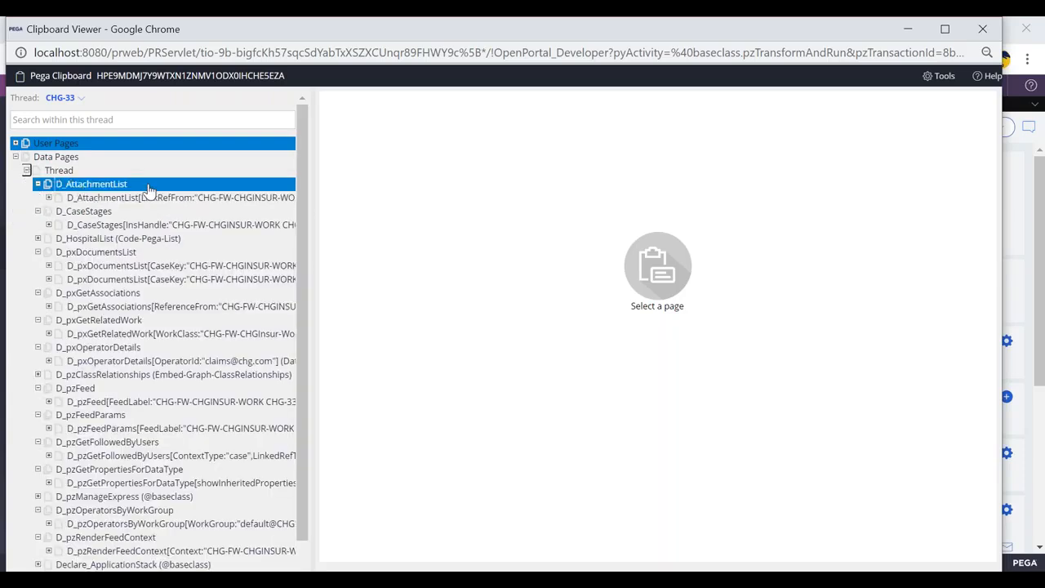
scroll(139, 192, "down", 1)
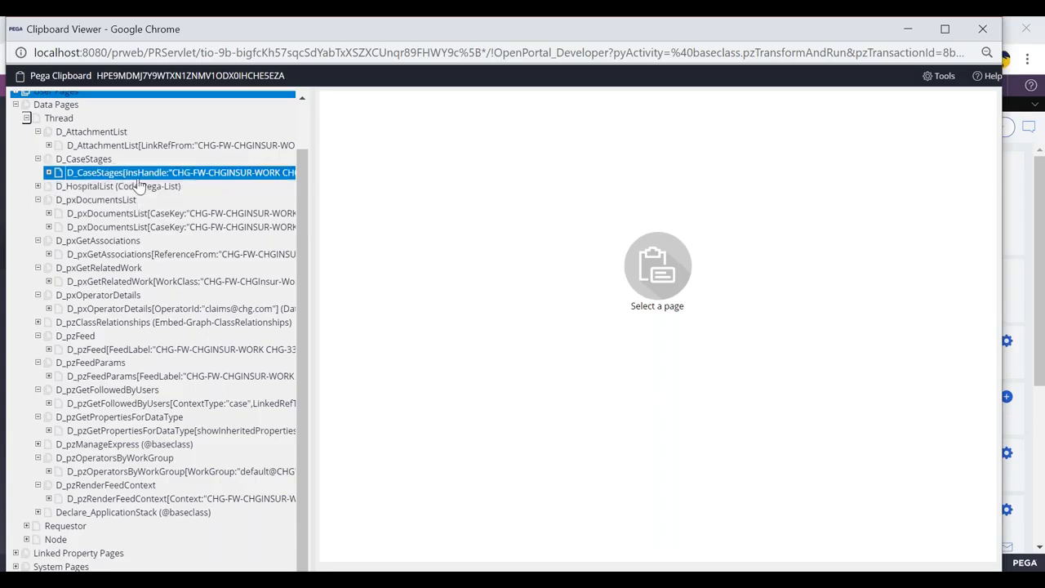
left_click(38, 187)
left_click(87, 200)
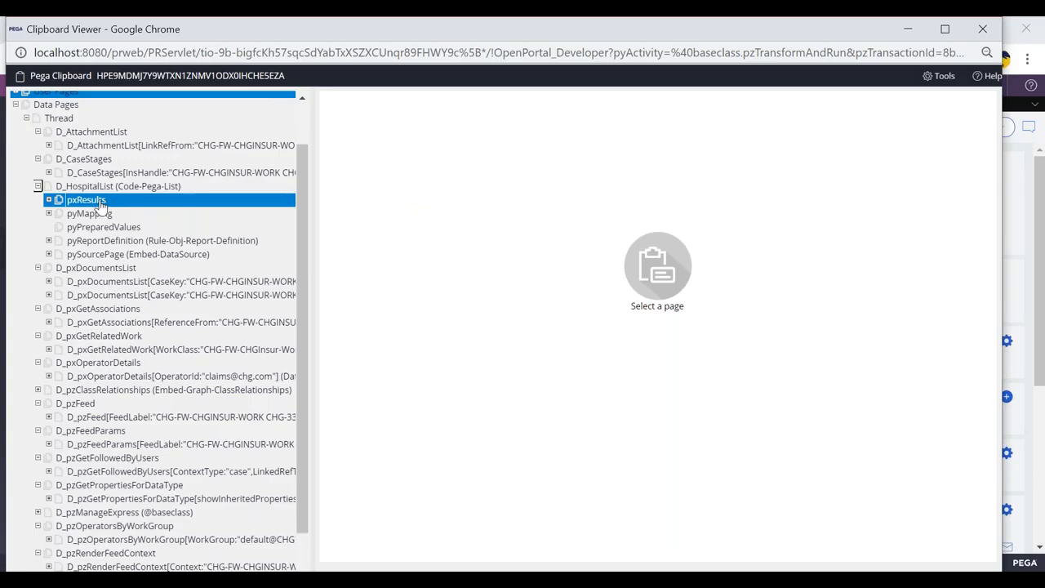
left_click(48, 200)
left_click(130, 214)
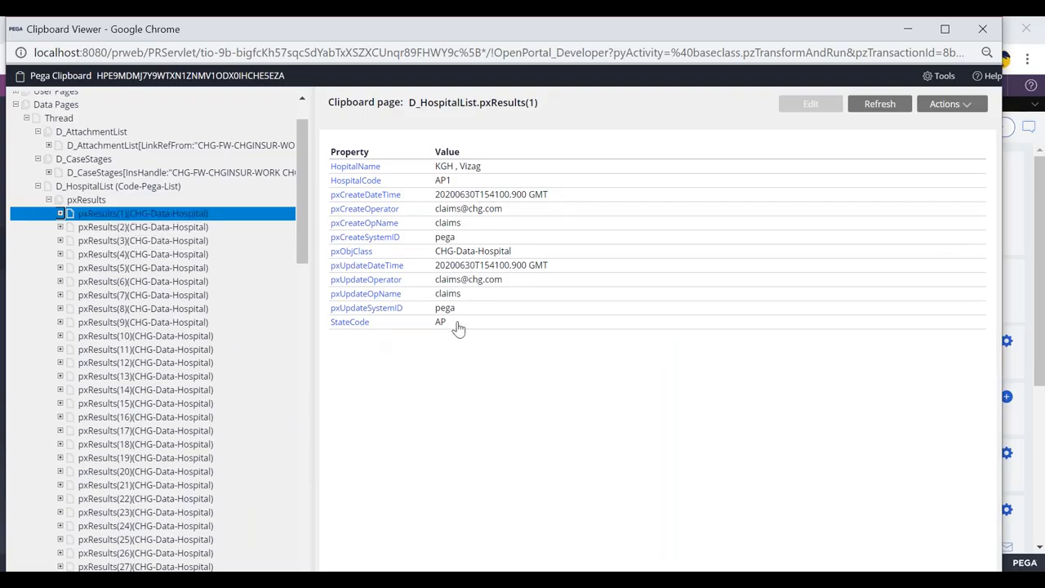
left_click_drag(455, 327, 453, 162)
left_click(618, 129)
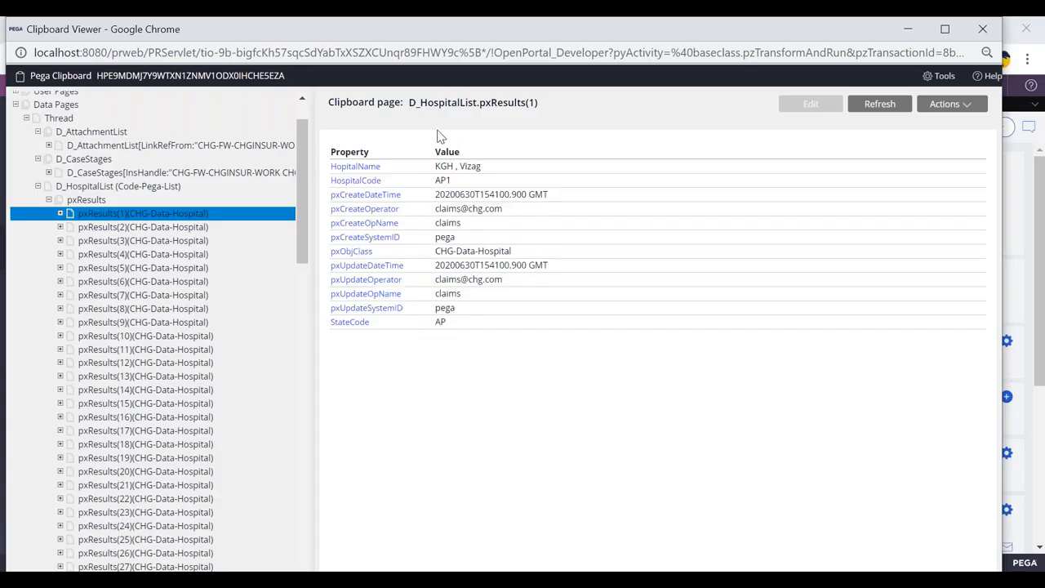
left_click(95, 228)
left_click(96, 254)
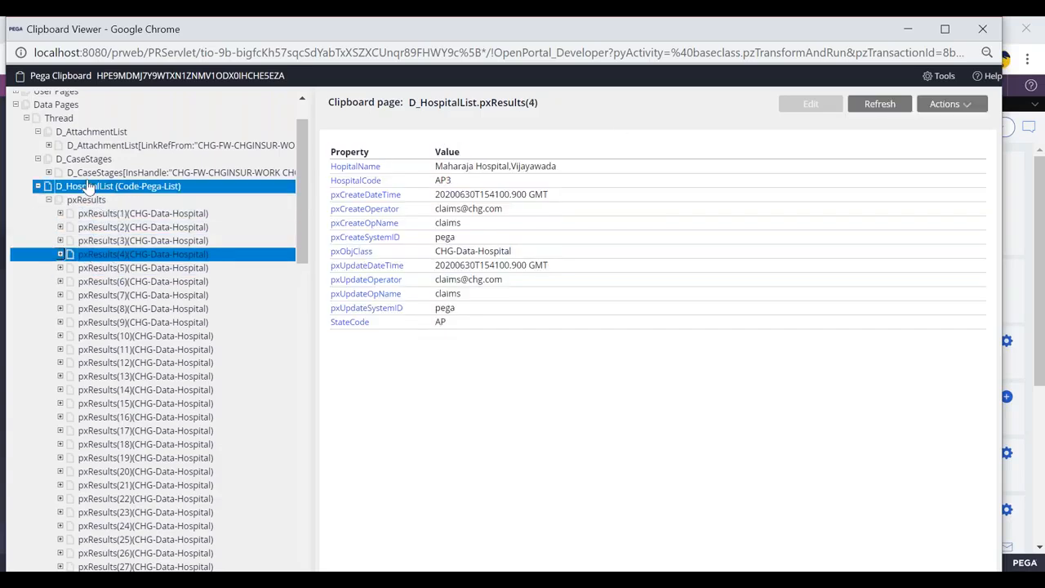
left_click(93, 200)
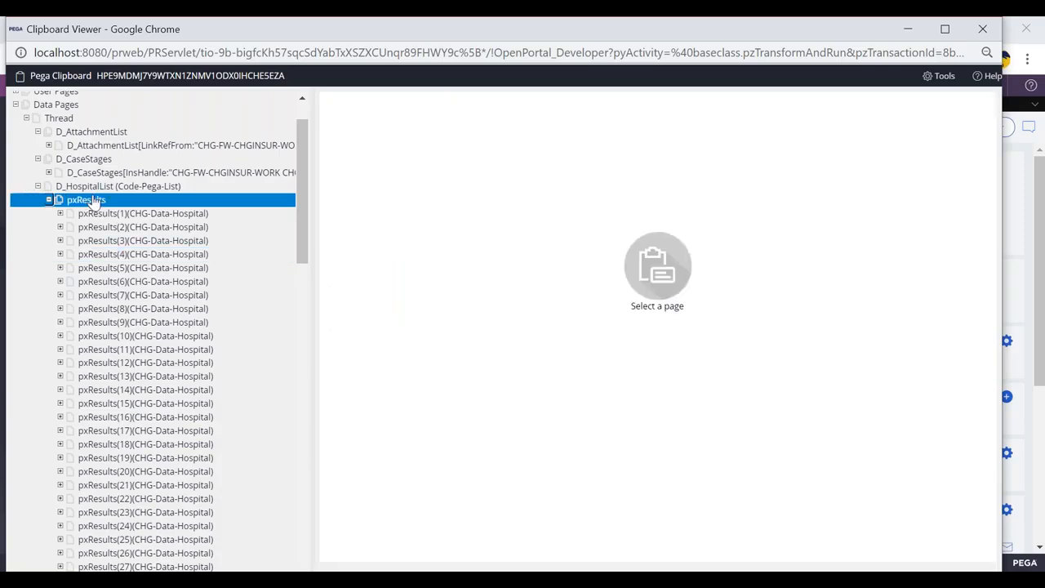
left_click(91, 187)
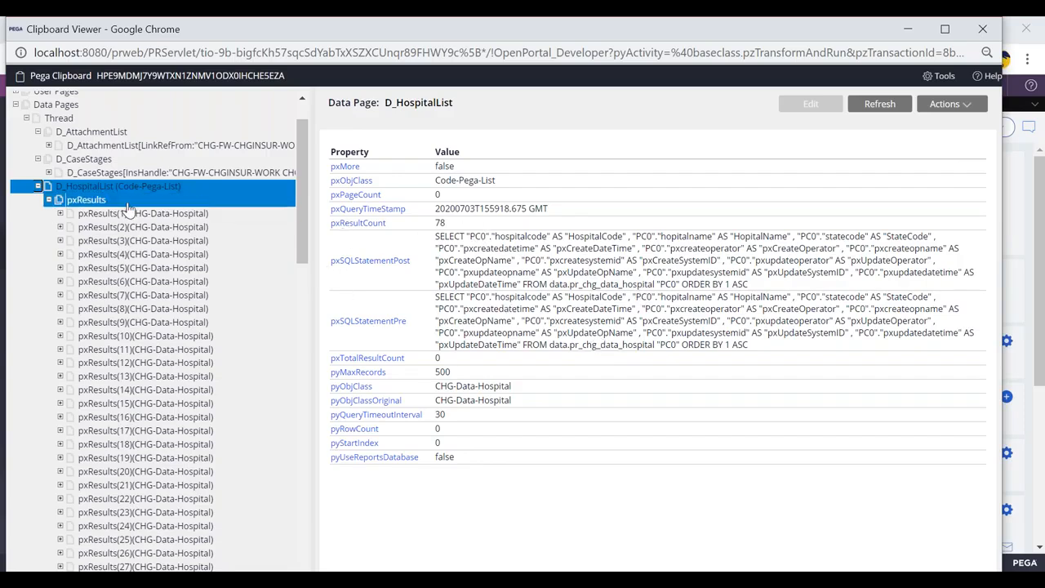
left_click(79, 202)
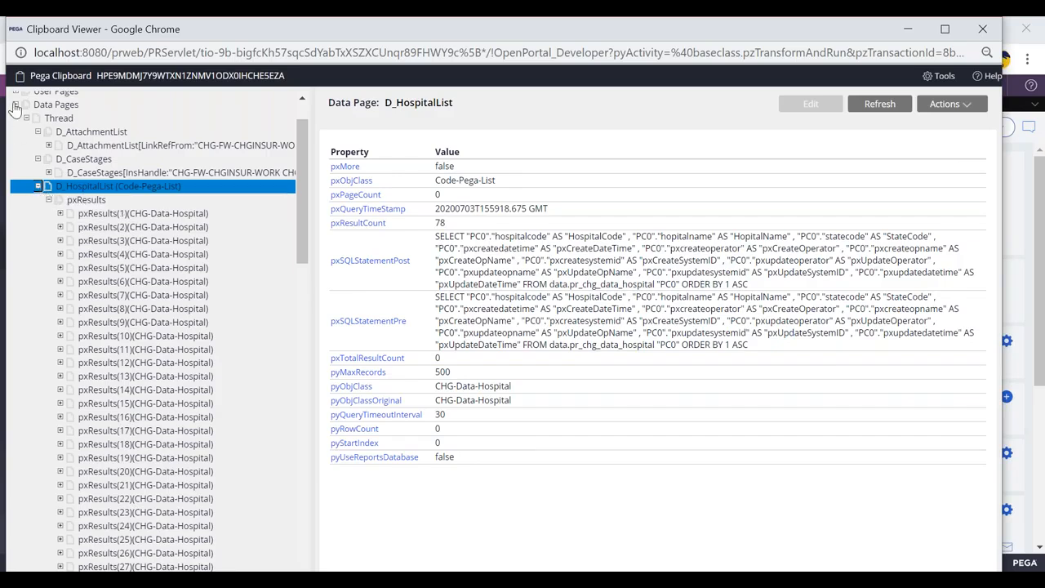
left_click(206, 163)
scroll(13, 162, "up", 2)
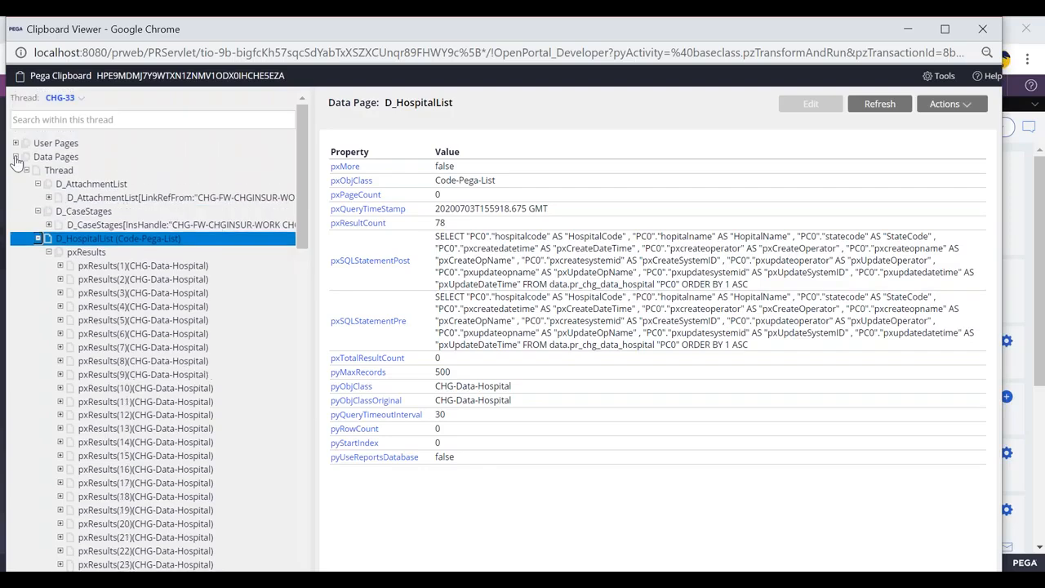
left_click(15, 156)
left_click(45, 144)
left_click(75, 157)
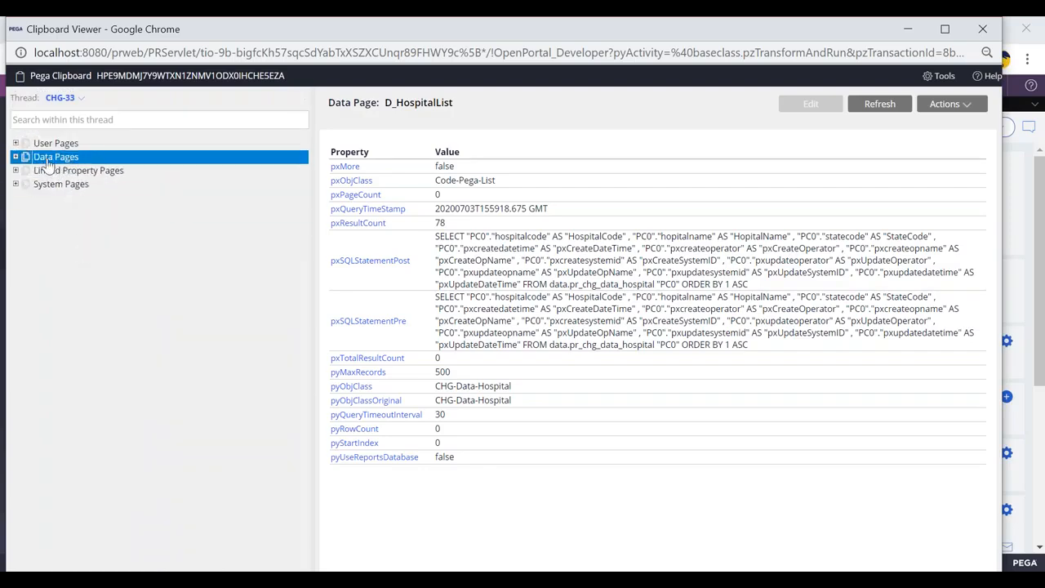
left_click(16, 157)
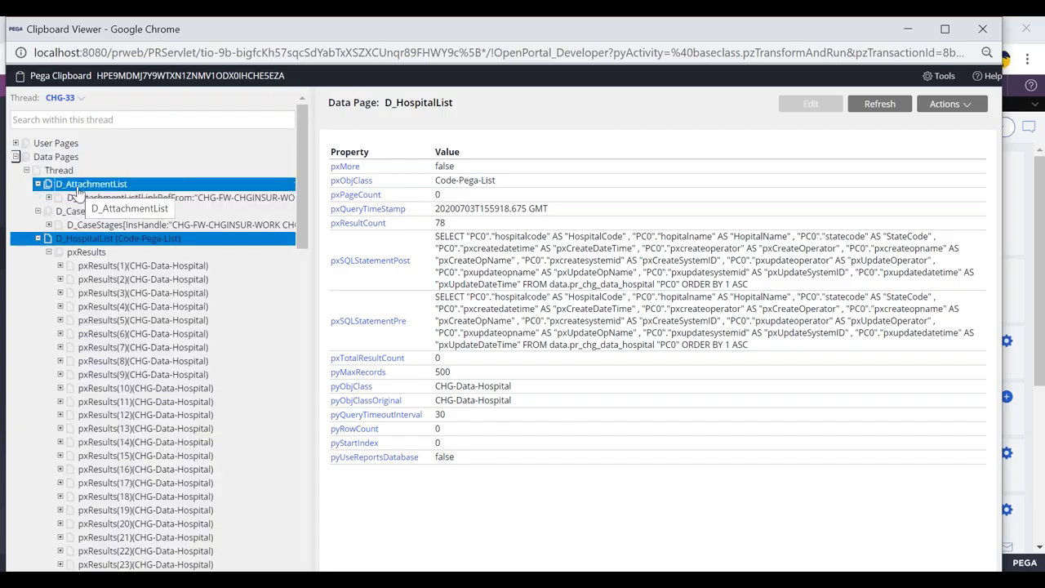
left_click(27, 170)
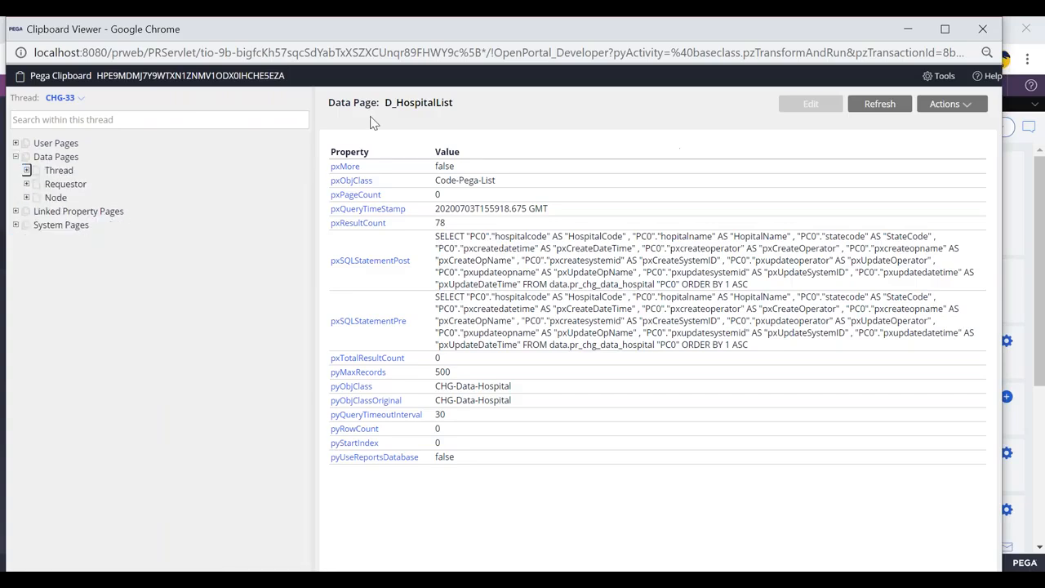
left_click_drag(76, 34, 86, 109)
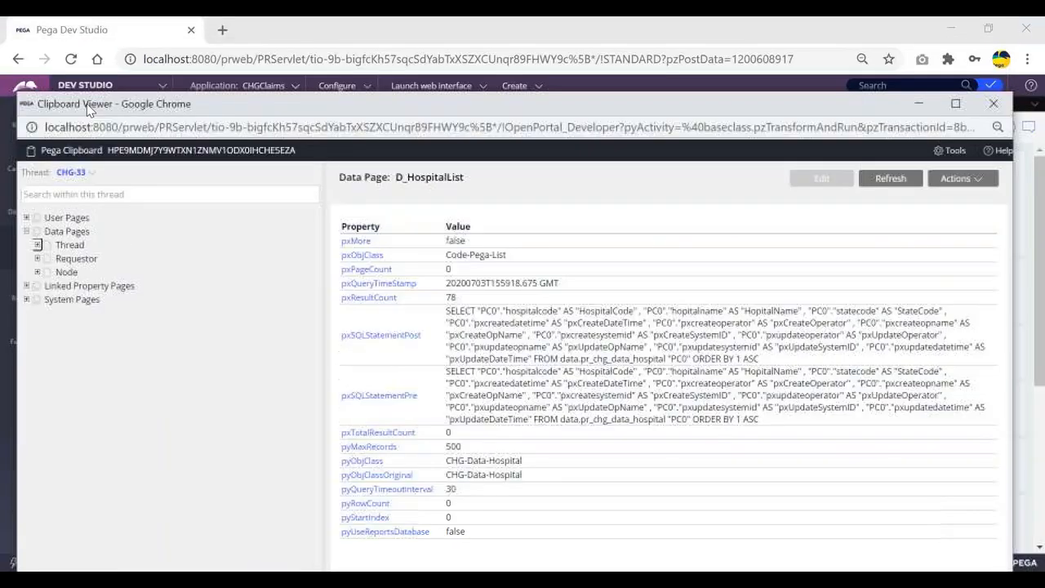
left_click(993, 103)
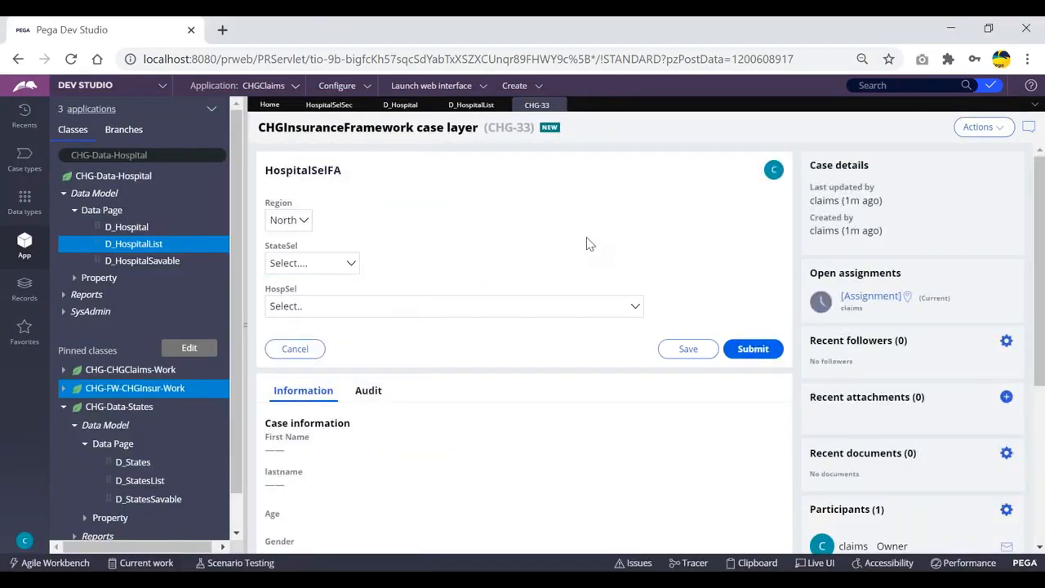
Step: Submit the HospitalSelFA assignment in case CHG-33
left_click(756, 355)
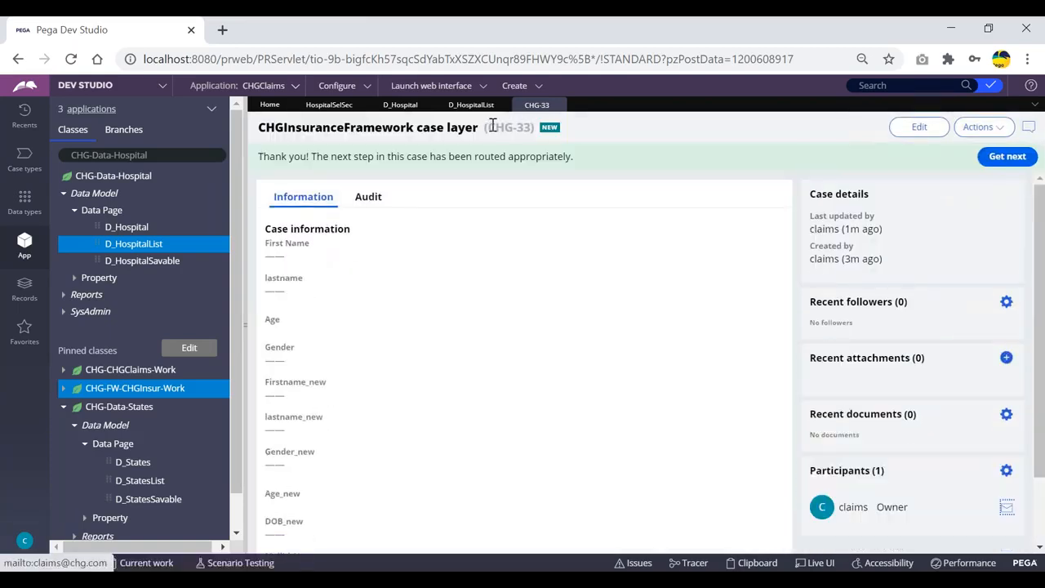
left_click_drag(487, 127, 536, 128)
left_click(584, 133)
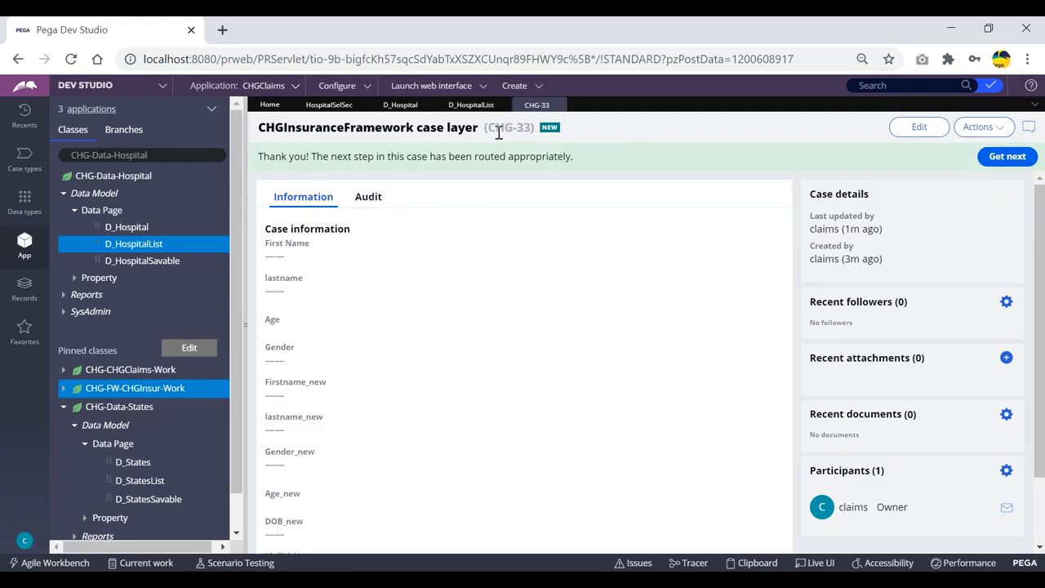
Step: Create a new ClaimsFlow case and submit its empty customer details form
left_click(514, 86)
mouse_move(608, 102)
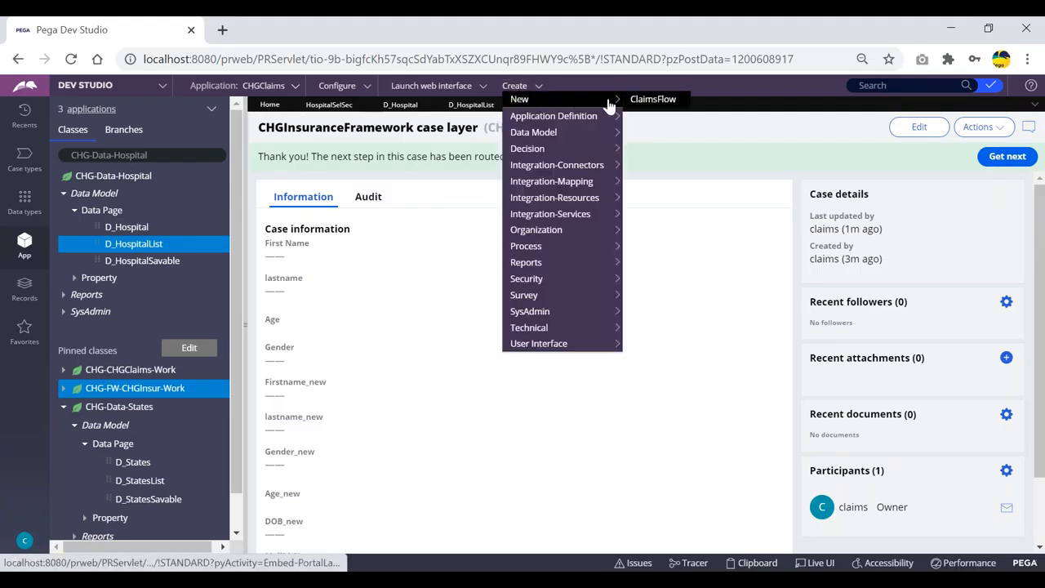
left_click(651, 101)
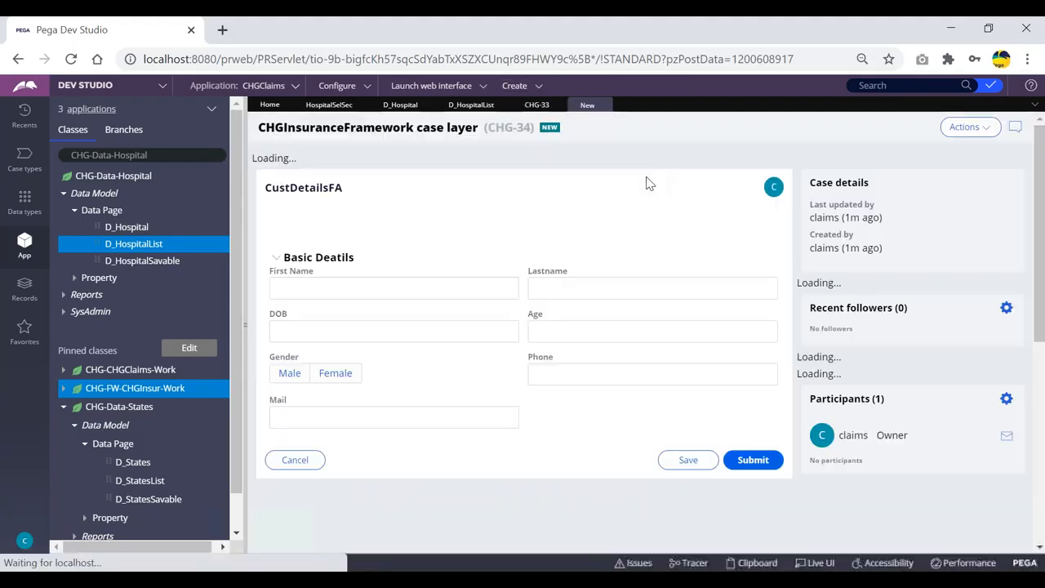
left_click_drag(487, 129, 526, 129)
left_click(533, 109)
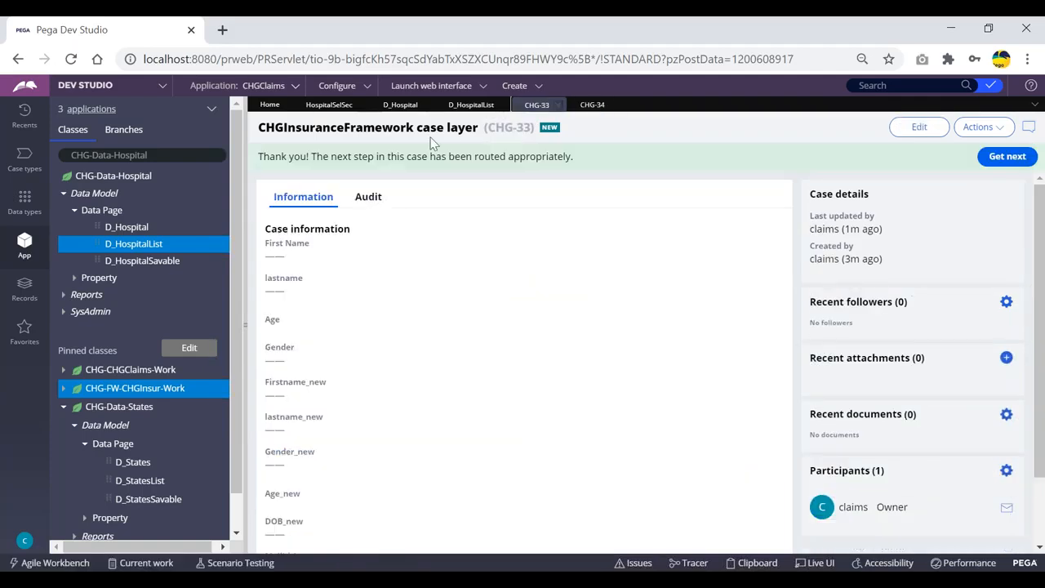
left_click(593, 107)
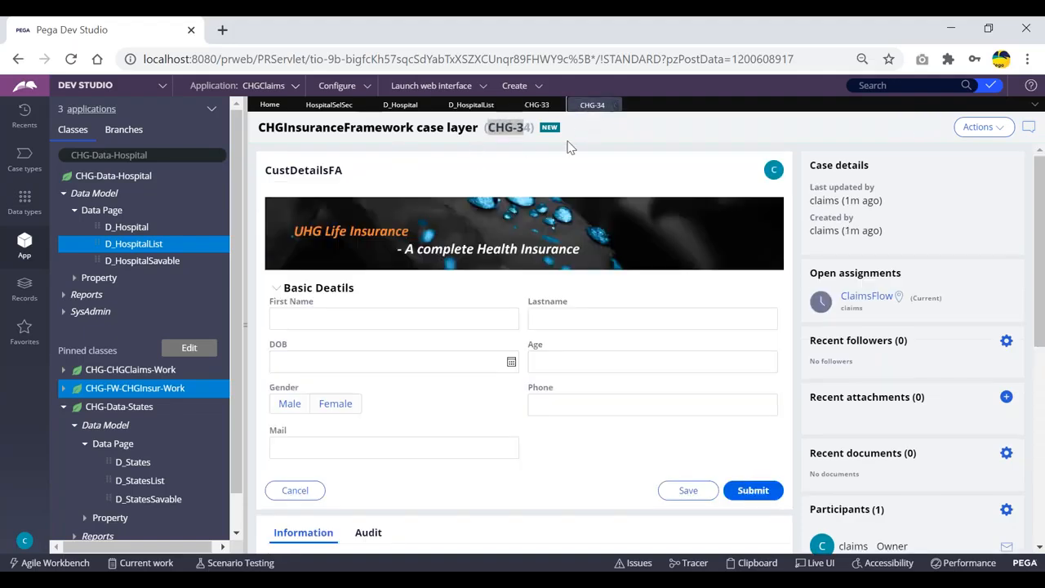
left_click(753, 491)
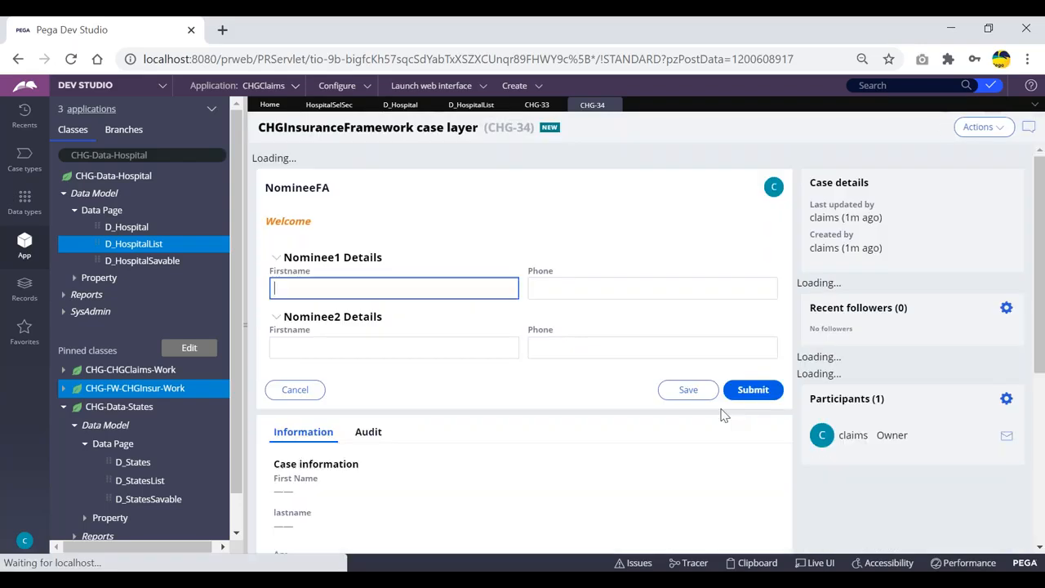
Step: Inspect the new case's thread data pages in the Clipboard viewer
left_click(755, 565)
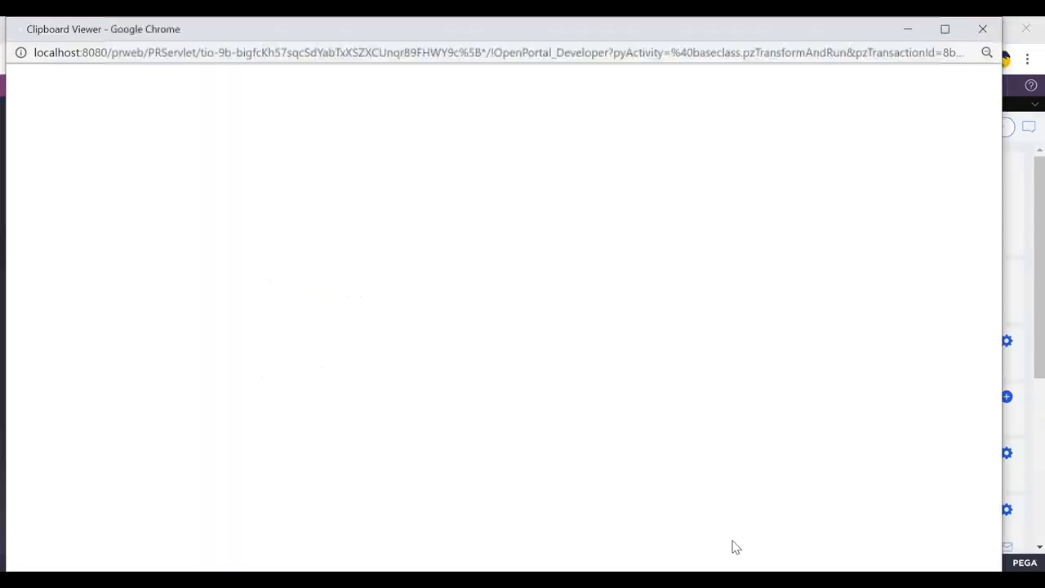
left_click(14, 143)
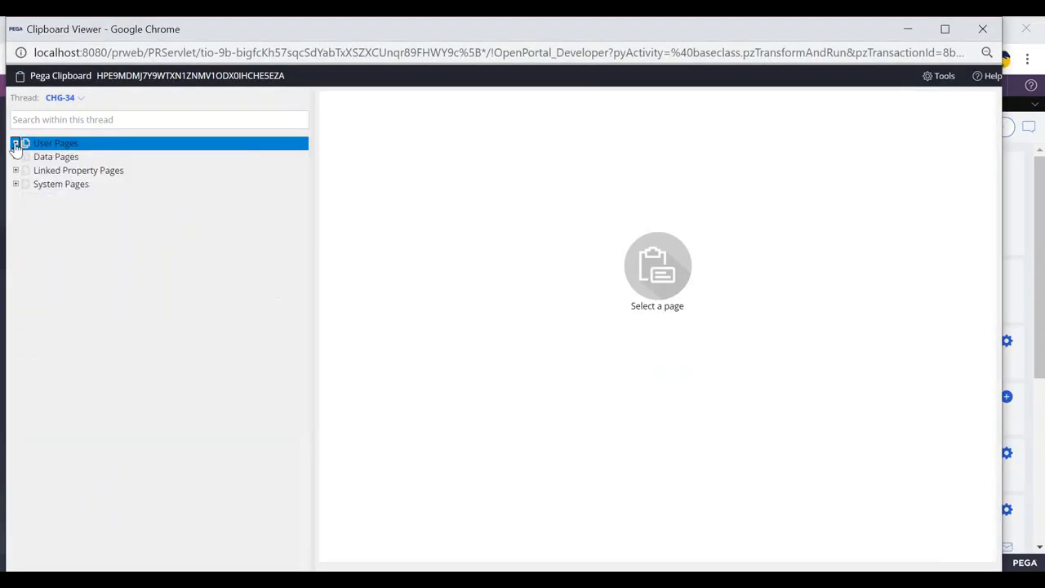
left_click(16, 156)
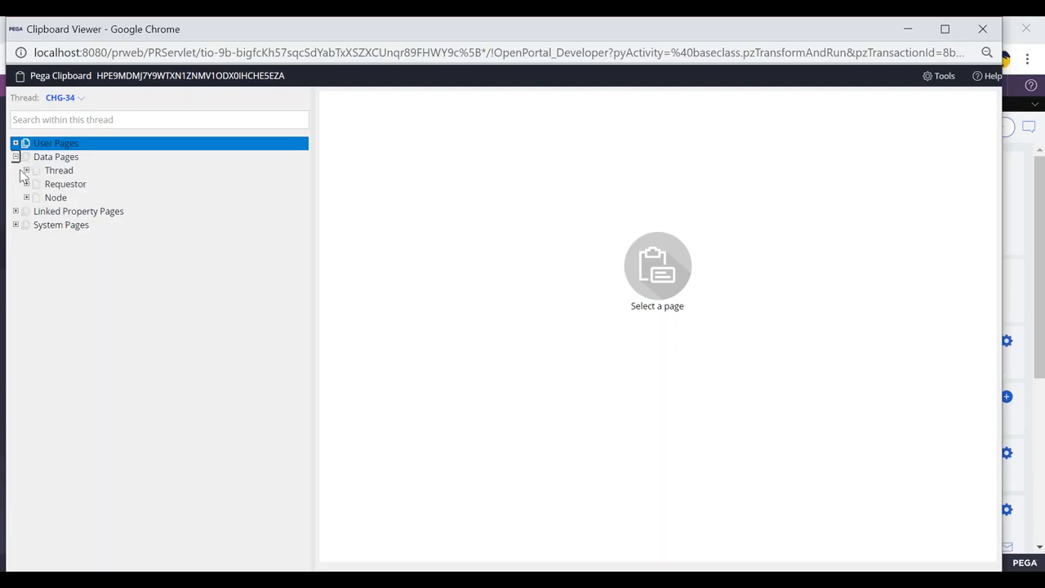
left_click(27, 172)
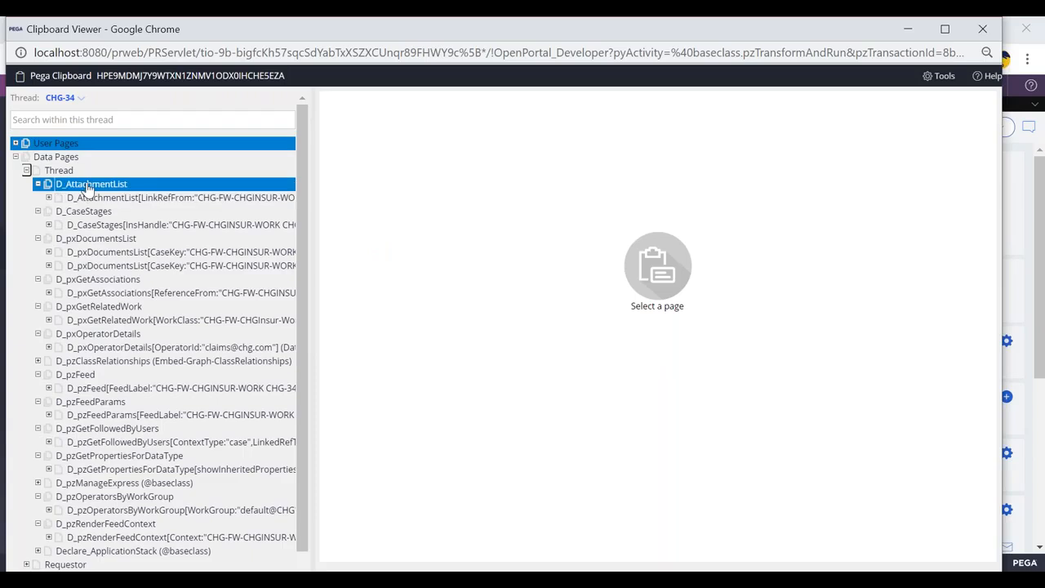
scroll(88, 188, "down", 1)
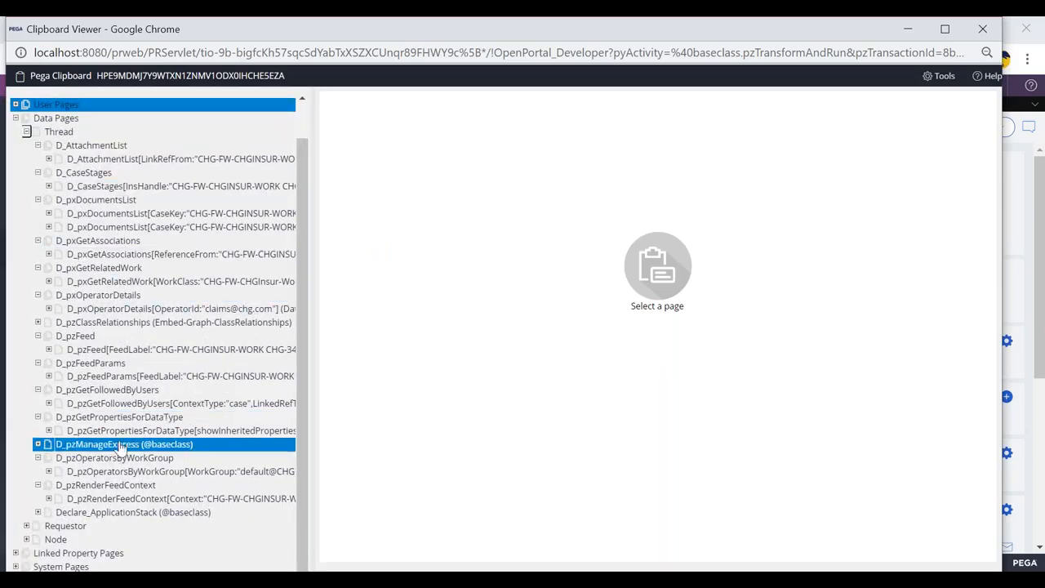
Step: Submit the nominee and treatment details forms to reach the HospitalSelFA assignment in the new case
key("alt+Tab")
left_click(746, 377)
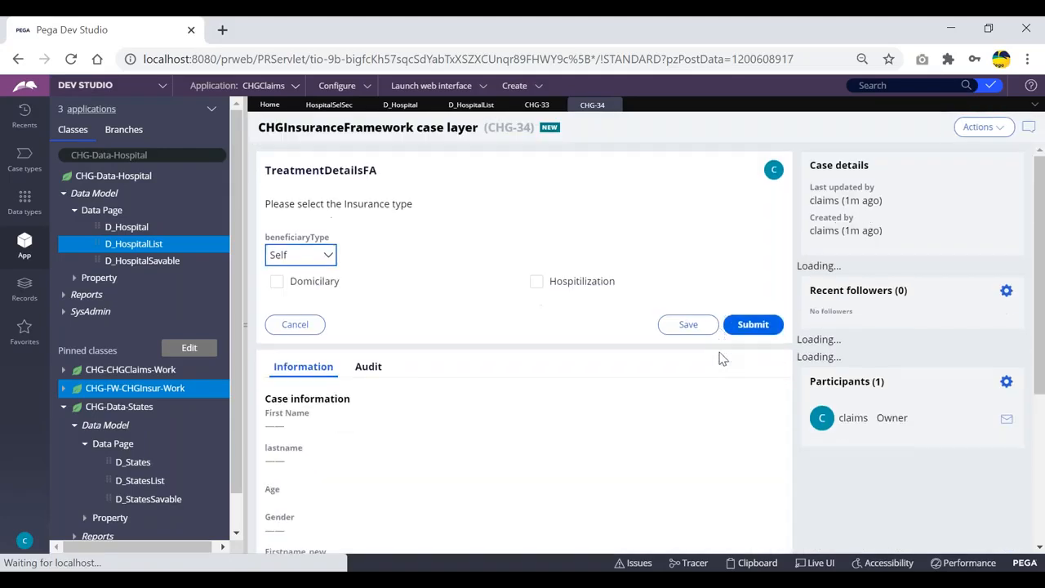
left_click(739, 341)
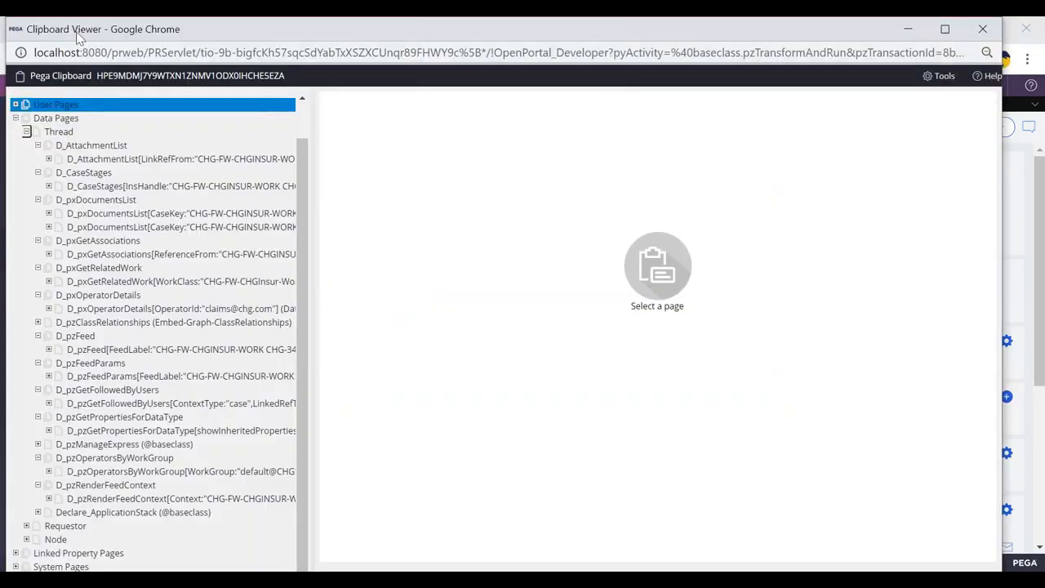
left_click_drag(79, 37, 78, 74)
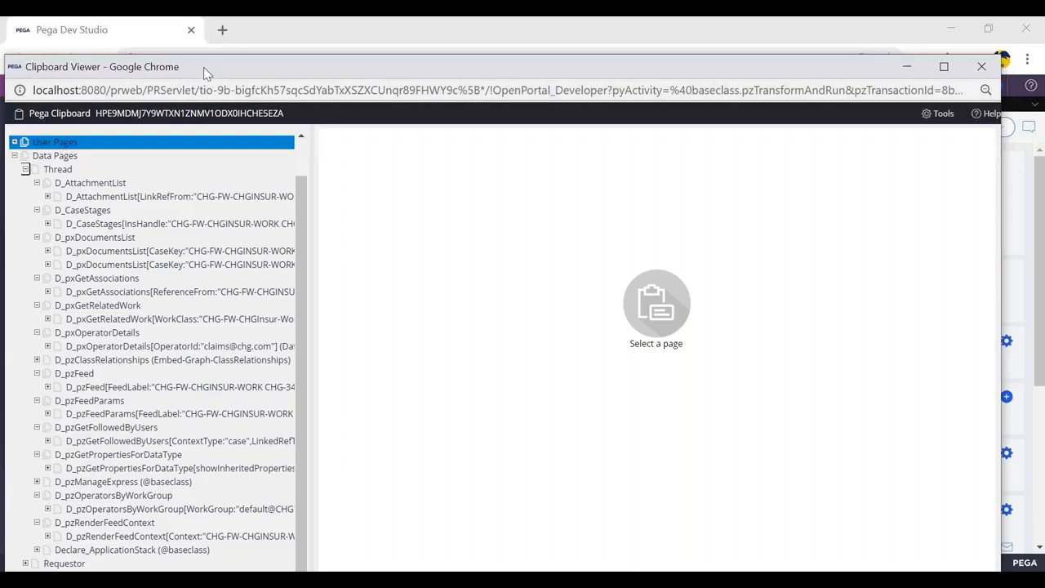
left_click_drag(204, 66, 205, 41)
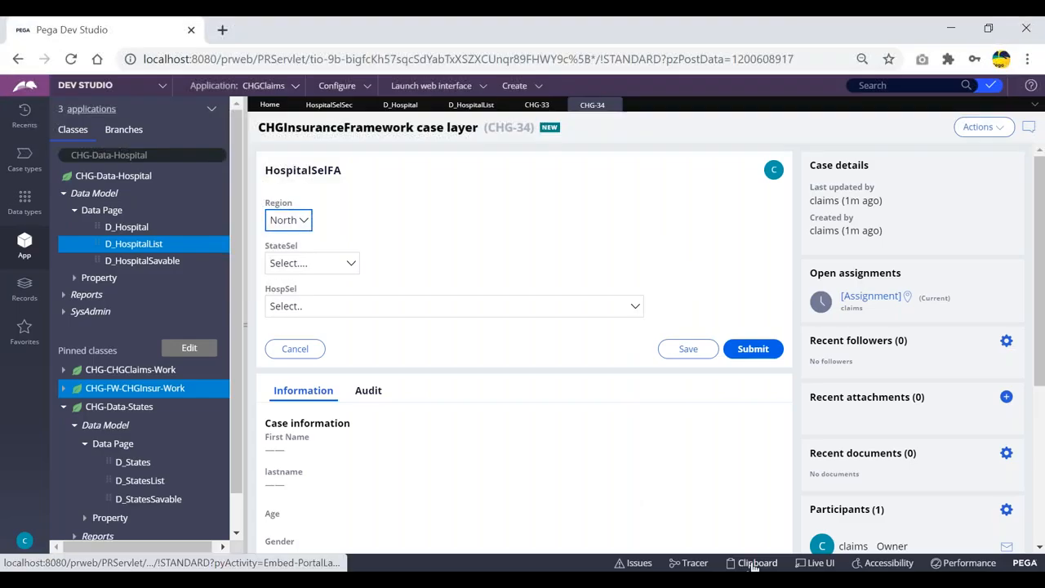
Step: Open the Clipboard viewer and inspect the D_HospitalList thread data page and its first result
left_click(754, 564)
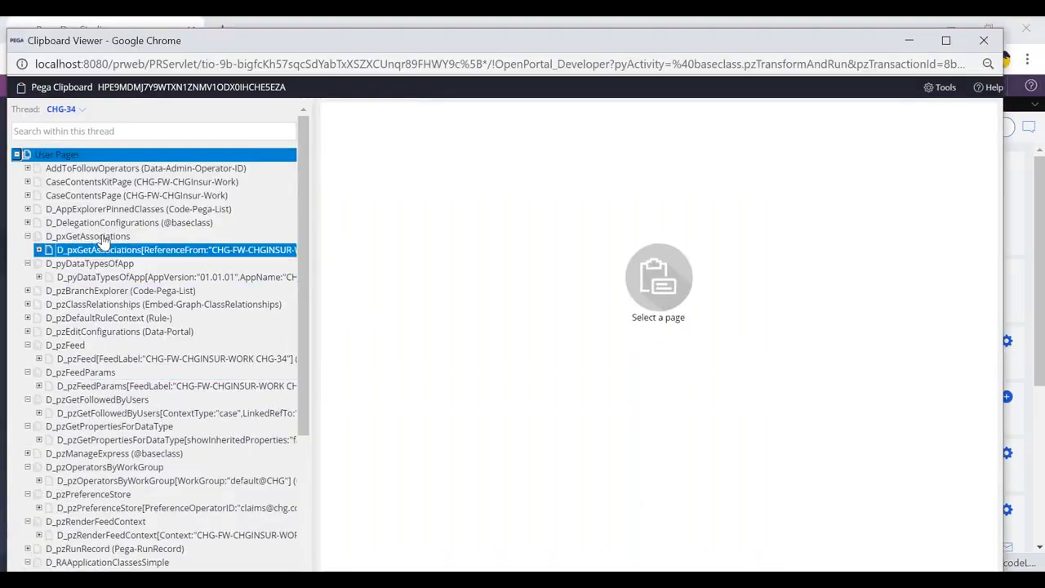
left_click(16, 155)
left_click_drag(44, 111, 79, 108)
left_click(117, 113)
left_click(17, 168)
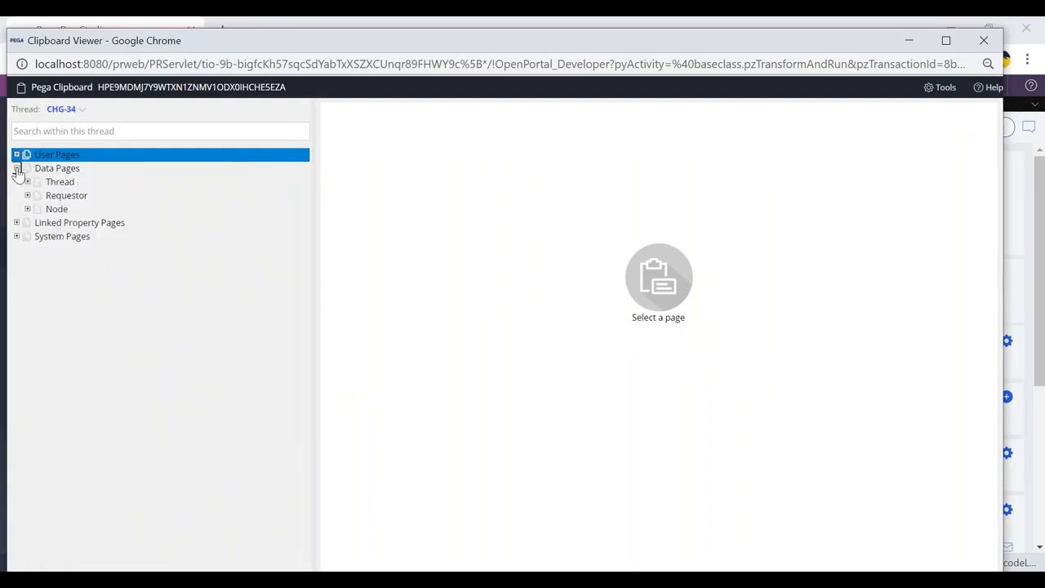
left_click(27, 181)
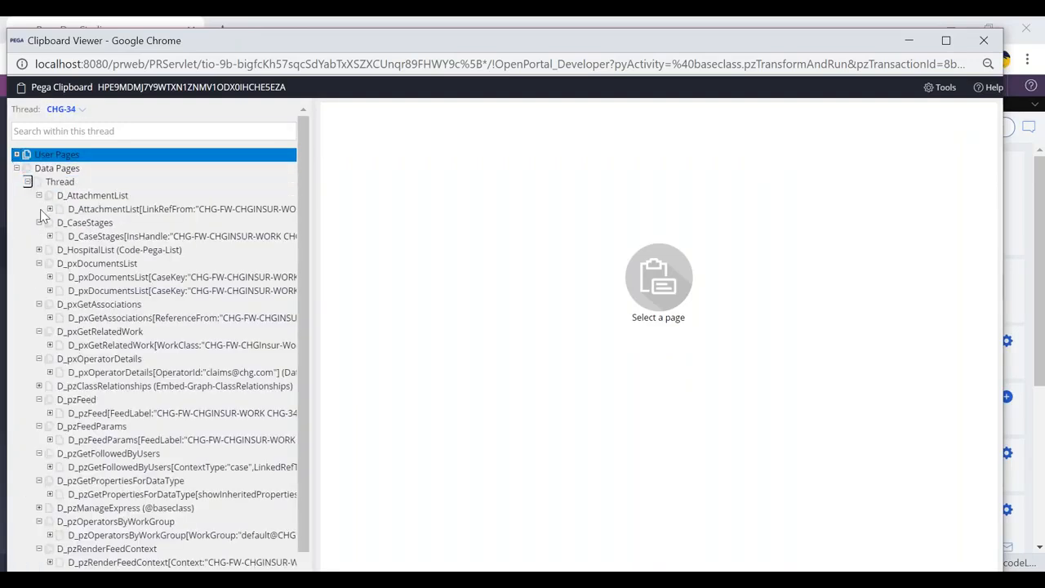
left_click(39, 250)
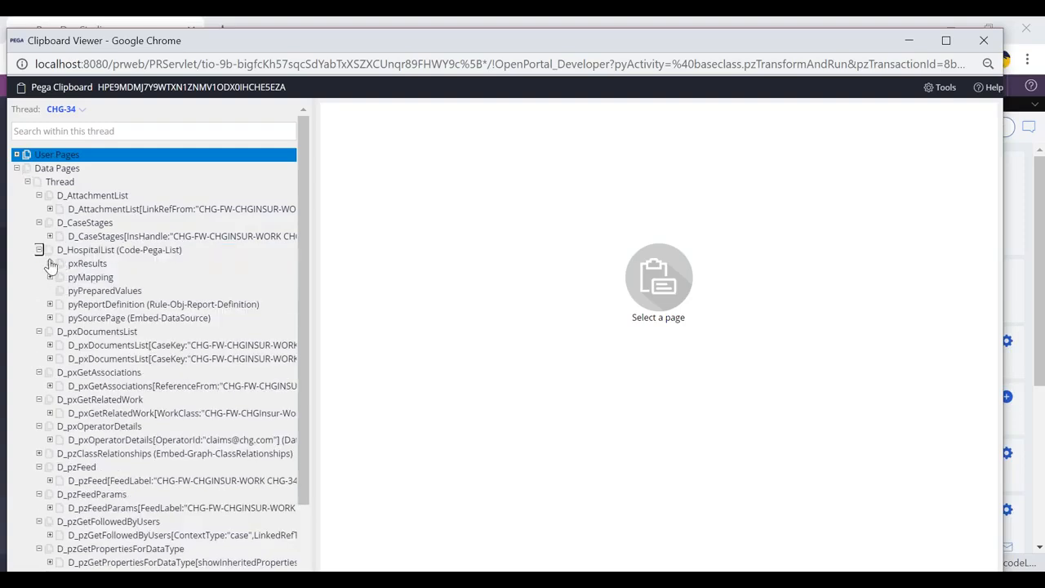
left_click(50, 263)
left_click(96, 278)
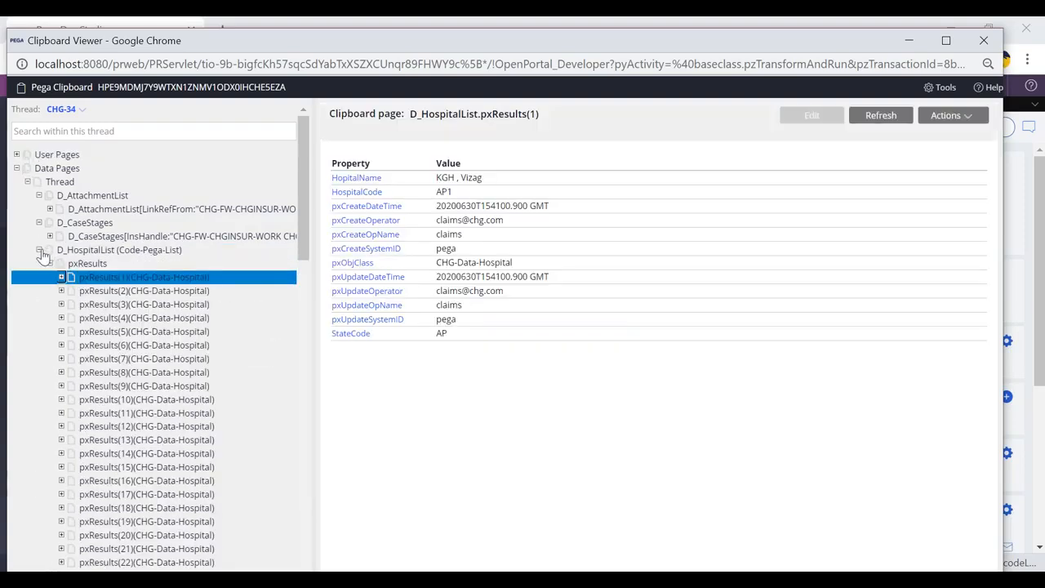
left_click(40, 250)
Step: Refresh the case from its Actions menu
key("alt+Tab")
left_click(979, 128)
left_click(977, 146)
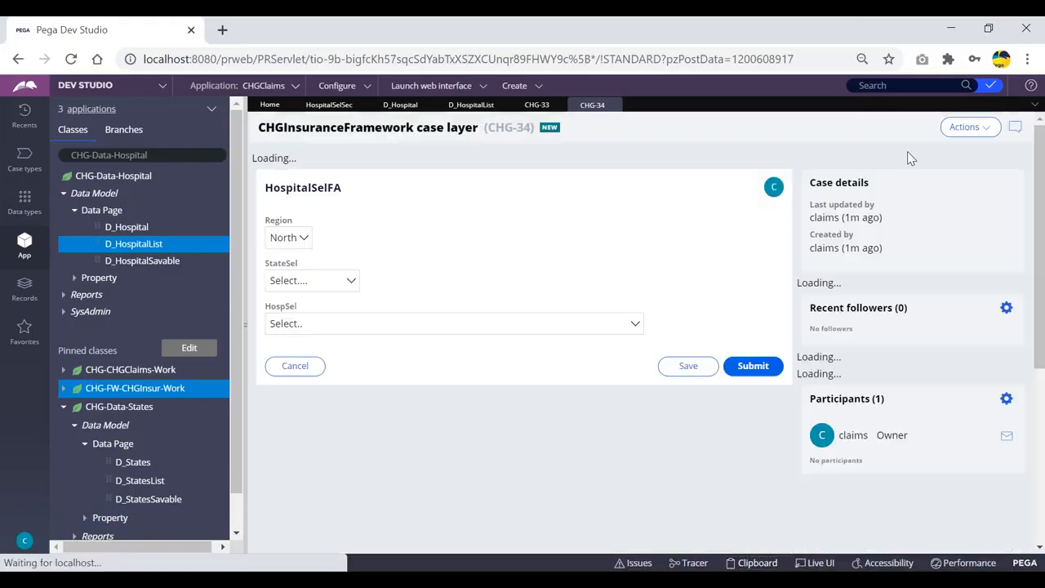
left_click(984, 127)
left_click(980, 145)
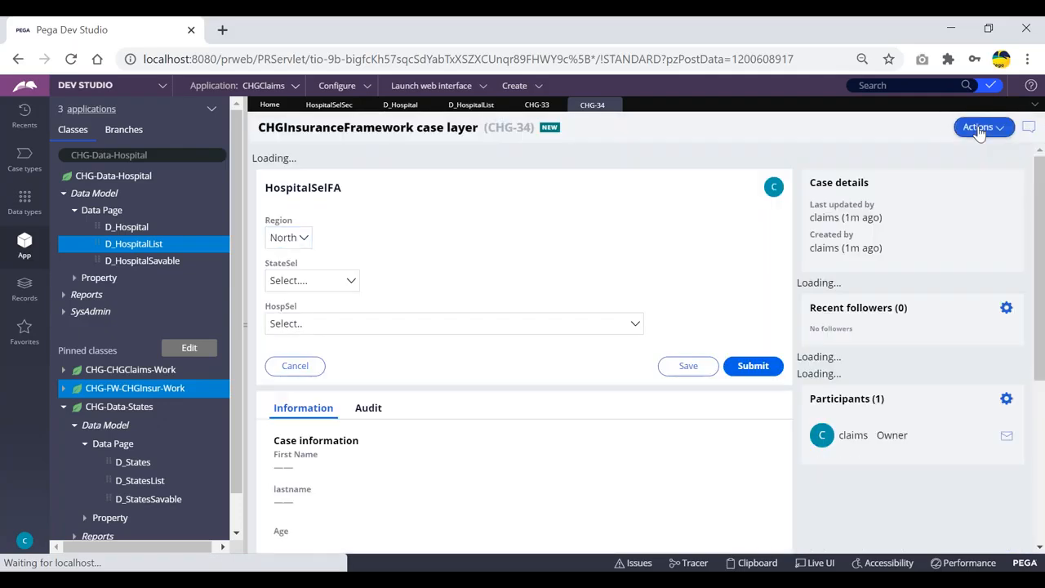
left_click(984, 127)
left_click(982, 147)
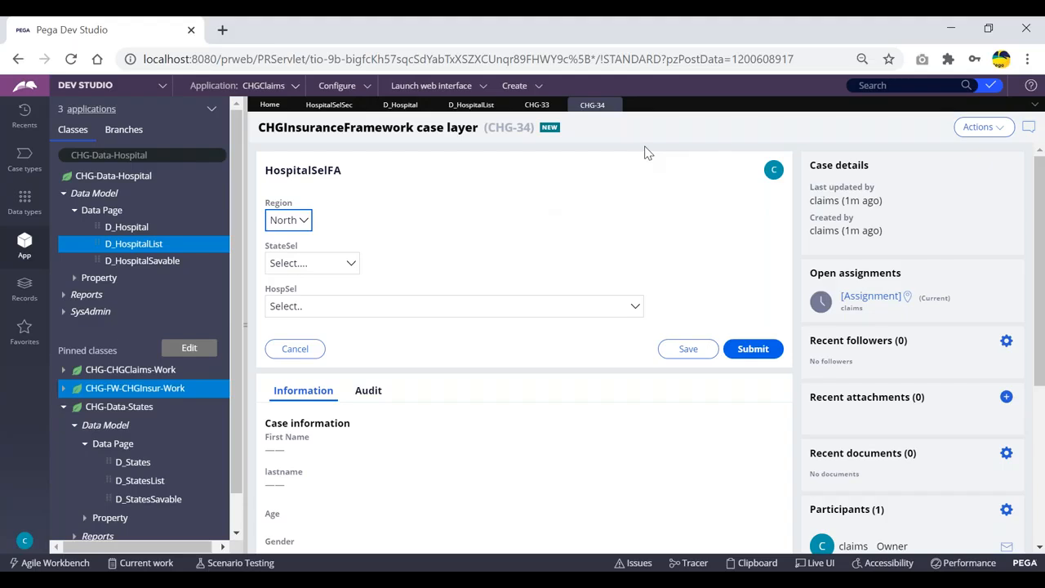
key("Tab")
key("alt+Tab")
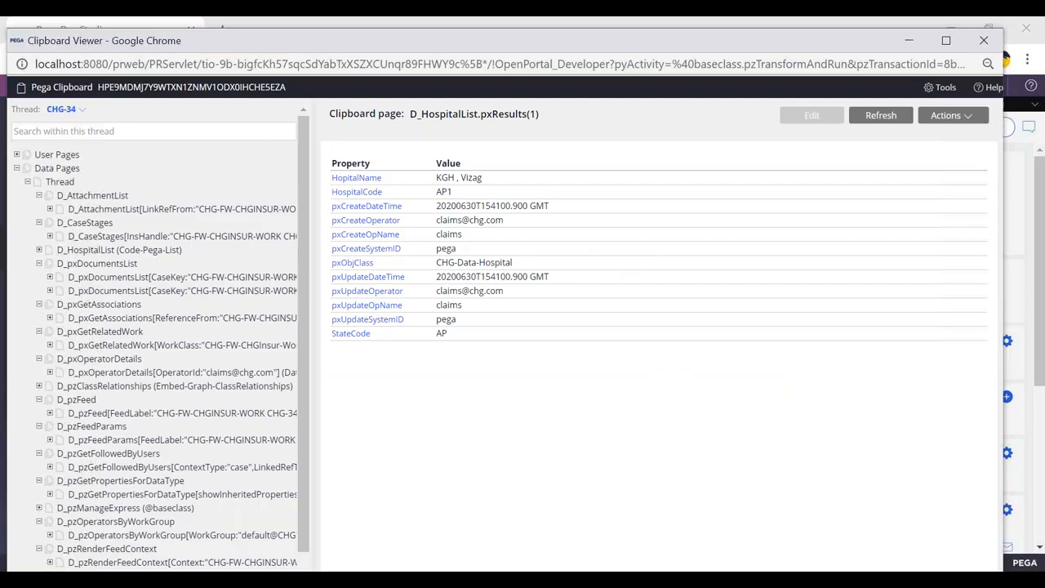
key("alt+Tab")
key("alt+Tab")
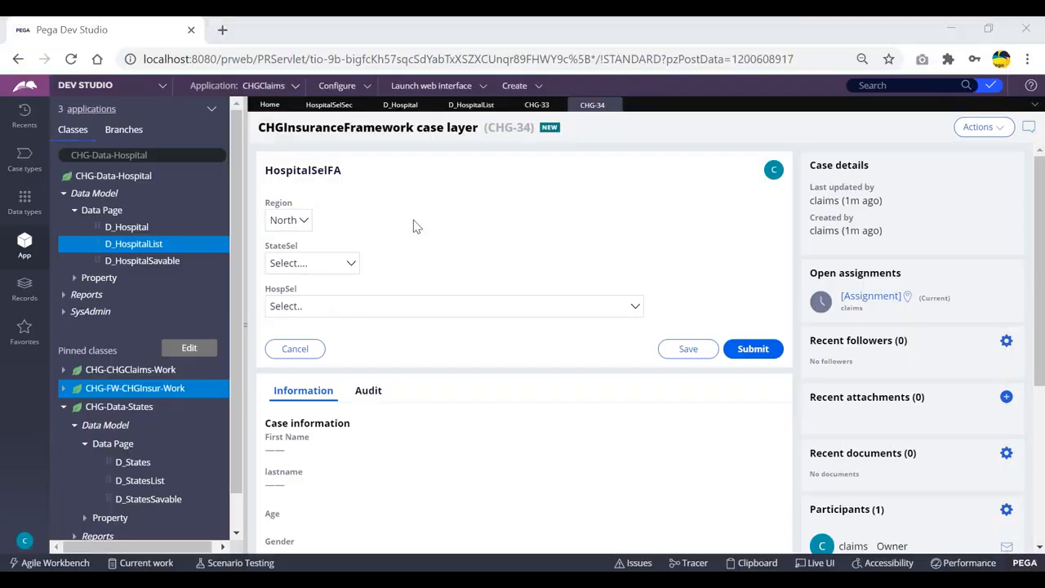
key("alt+Tab")
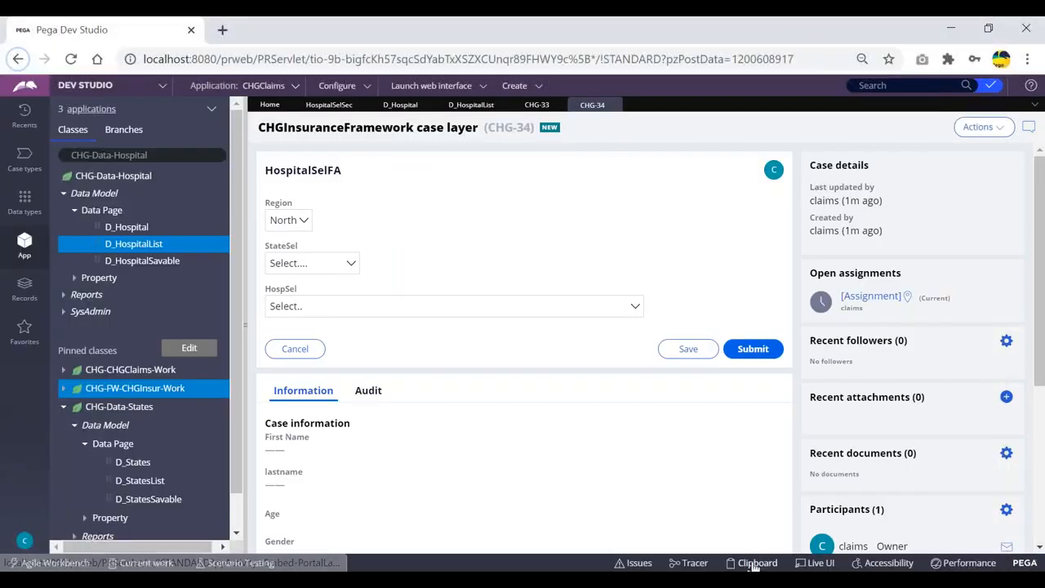
Step: Reopen the Clipboard viewer and examine the pxResults entries of D_HospitalList again
left_click(757, 562)
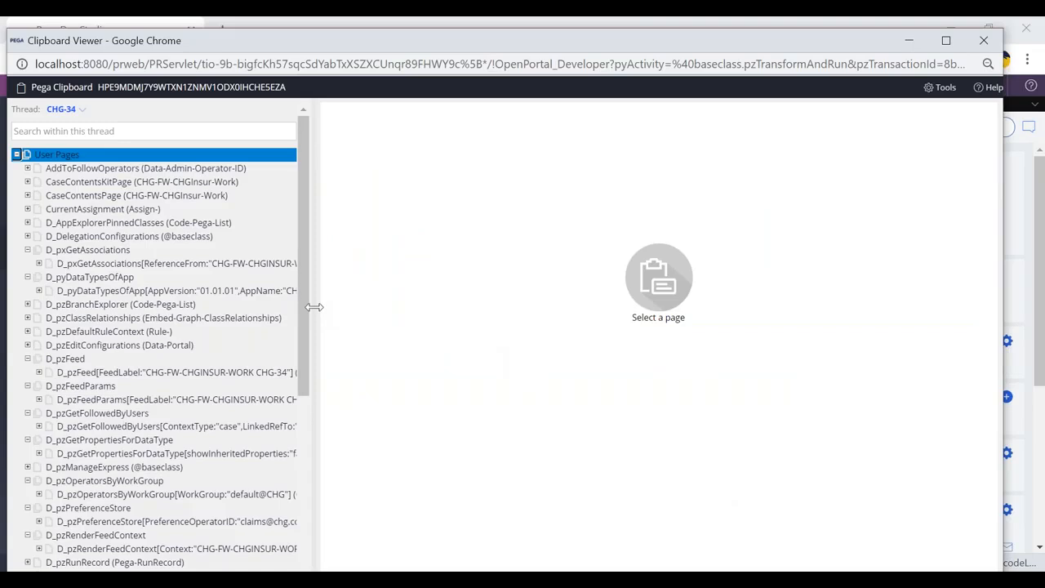
left_click(16, 155)
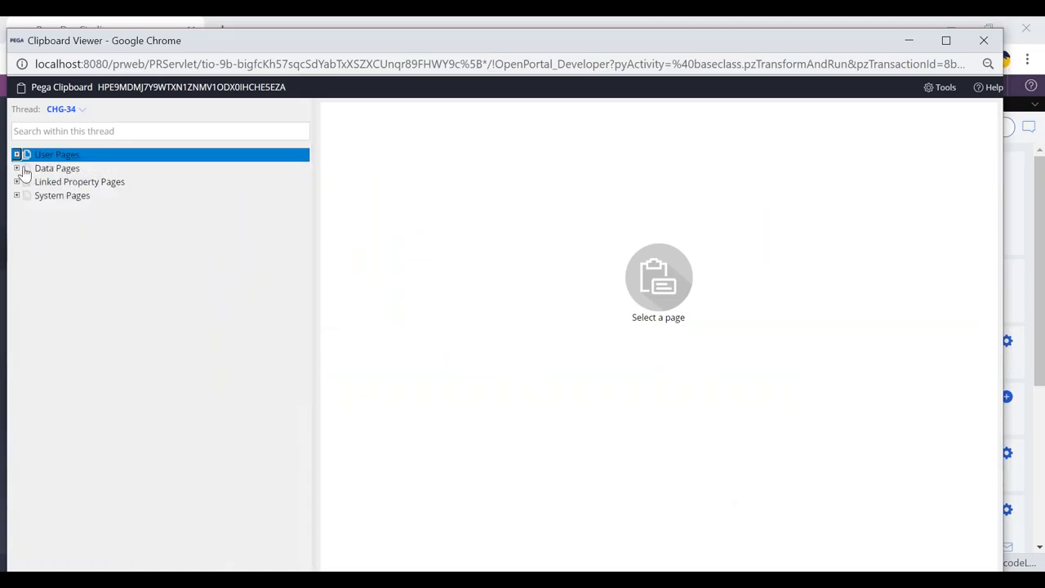
left_click(18, 169)
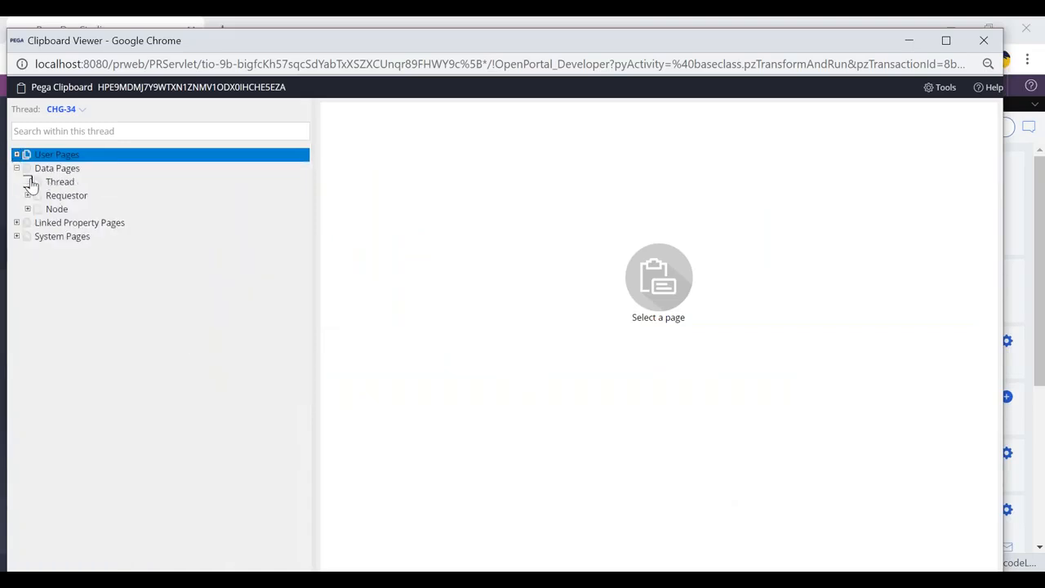
left_click(29, 182)
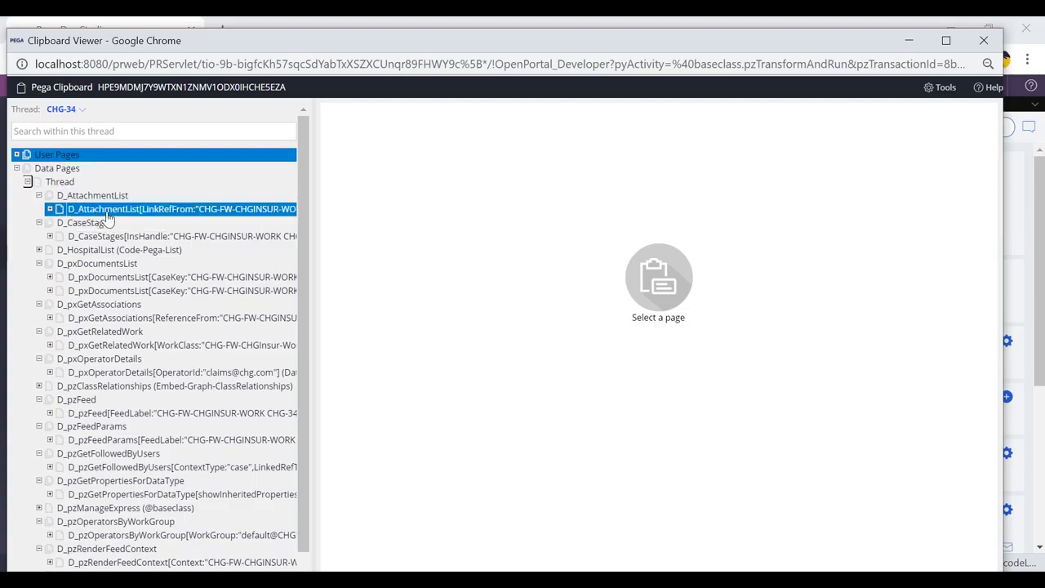
scroll(106, 218, "down", 1)
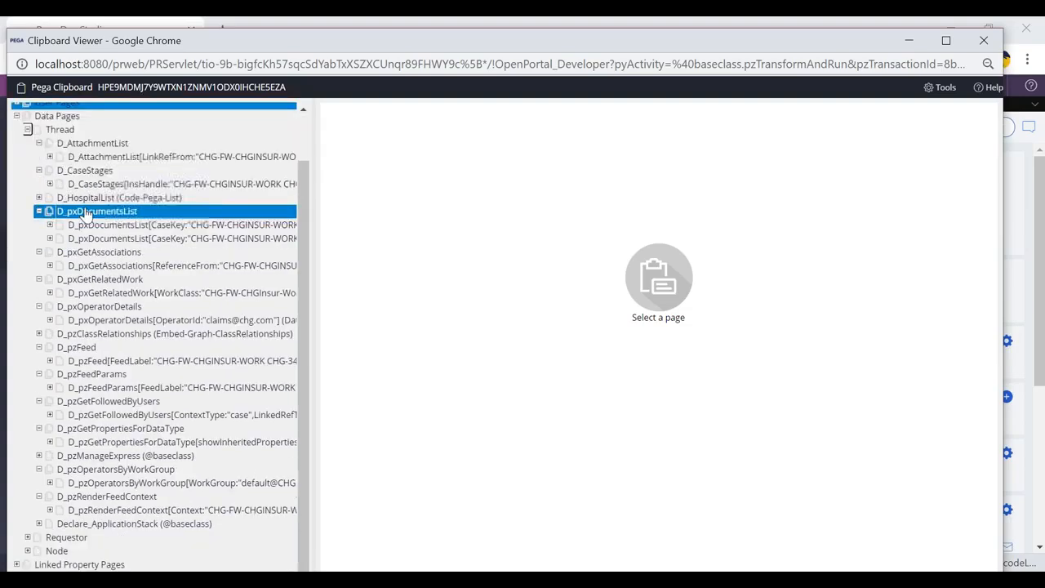
left_click(39, 197)
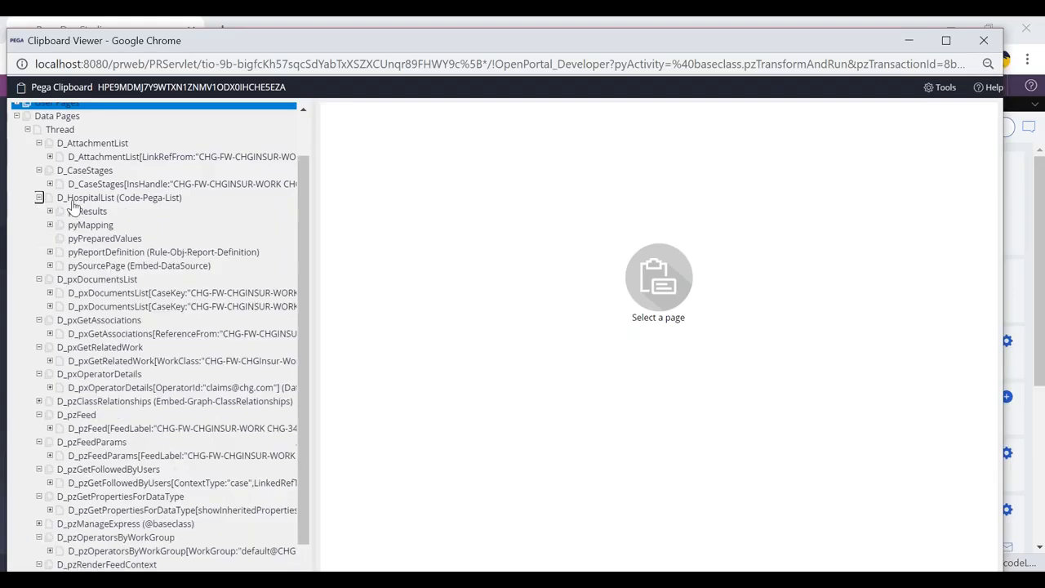
left_click(50, 211)
left_click(92, 227)
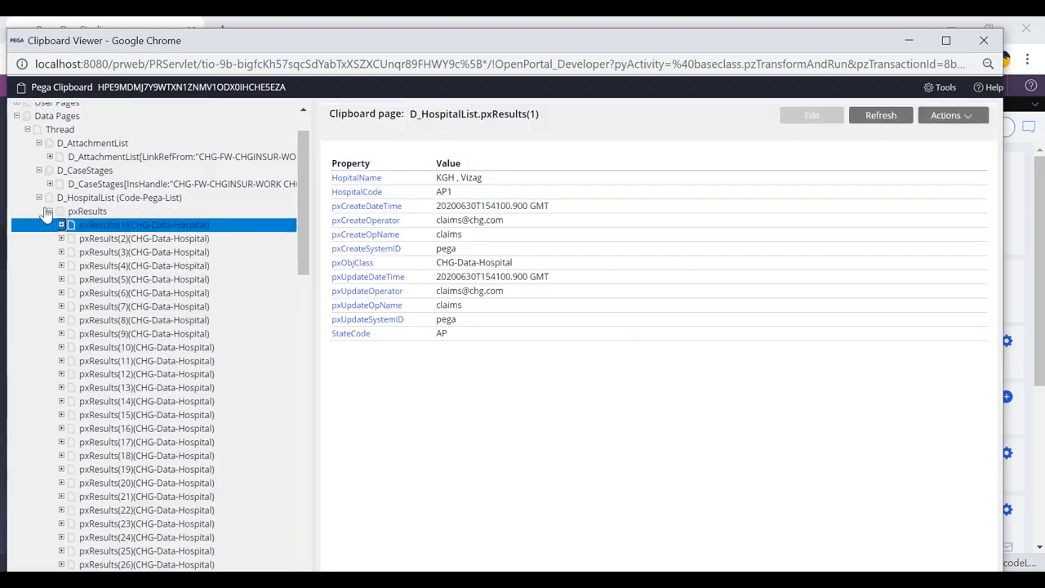
left_click(39, 197)
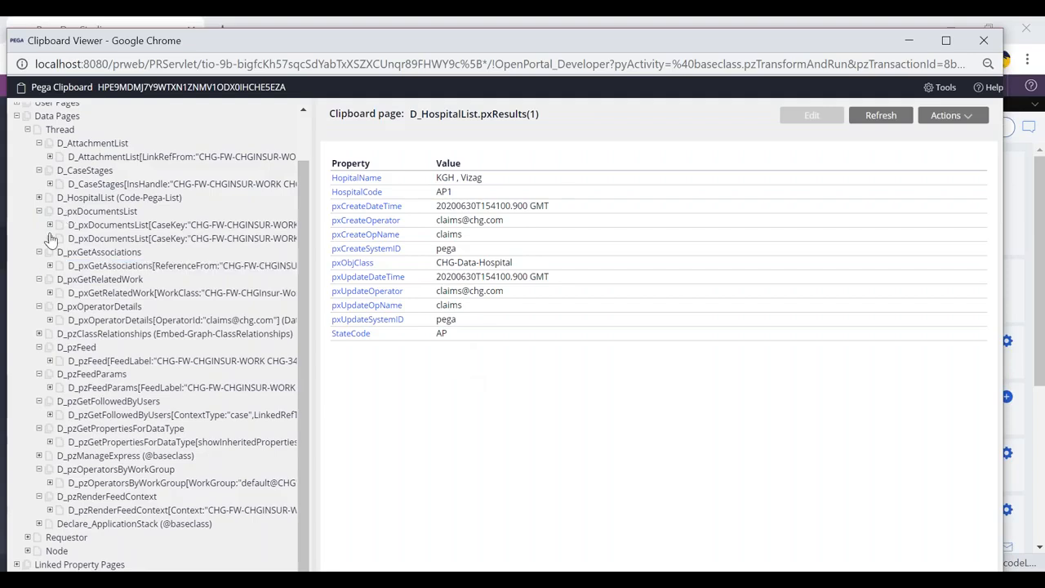
key("alt+Tab")
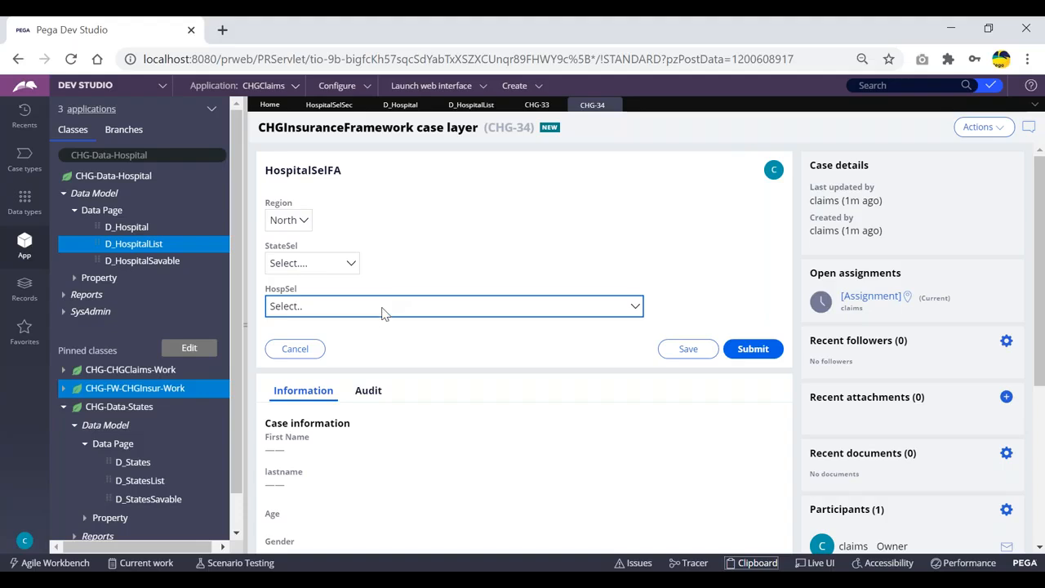
Step: Open the HospSel dropdown's cell properties in HospitalSelSec and review its data page list source
left_click(335, 106)
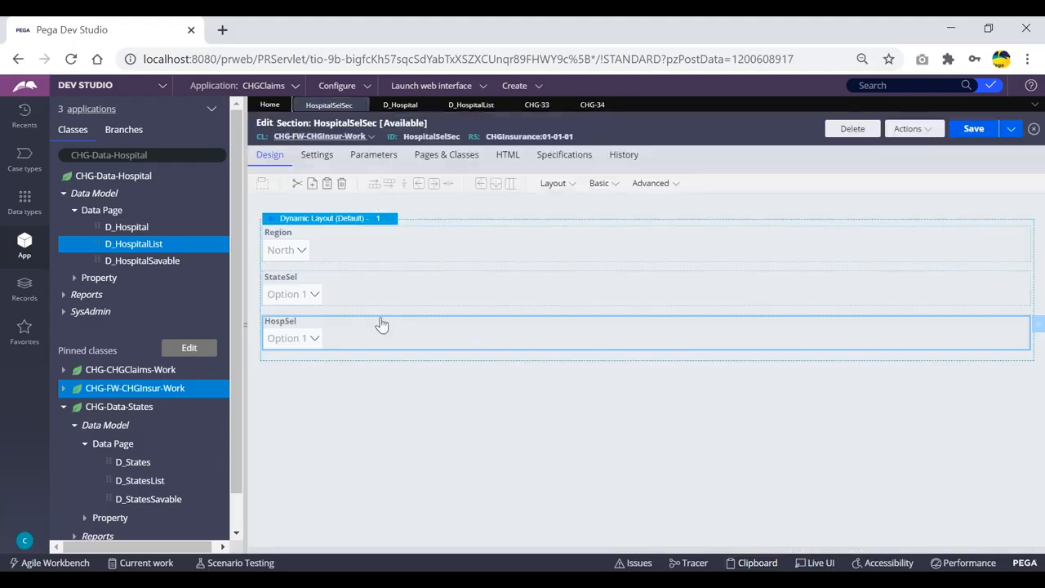
double_click(483, 345)
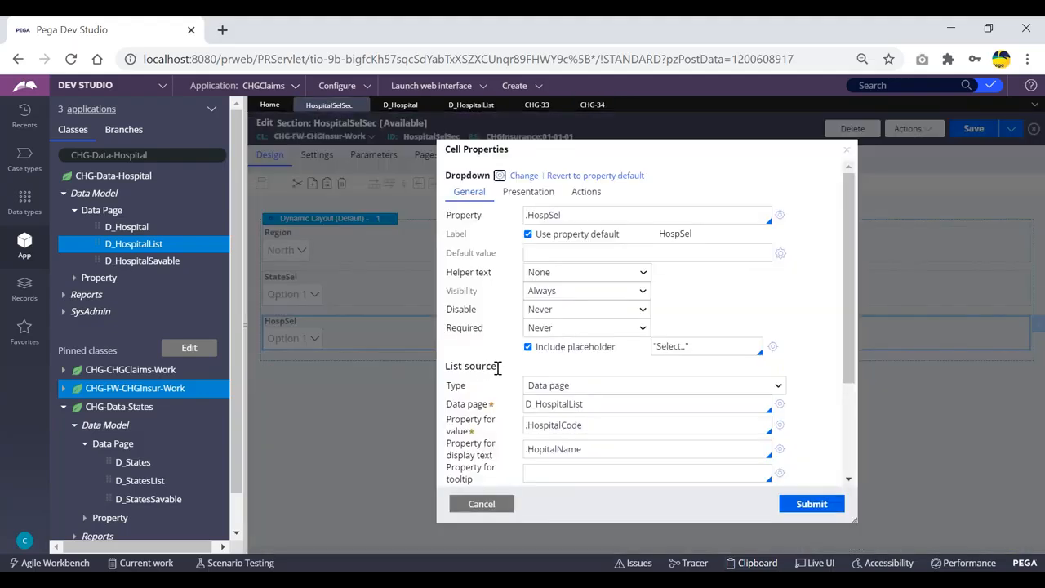
left_click_drag(498, 367, 447, 366)
left_click(466, 350)
left_click(595, 390)
left_click(531, 375)
left_click_drag(593, 405, 532, 406)
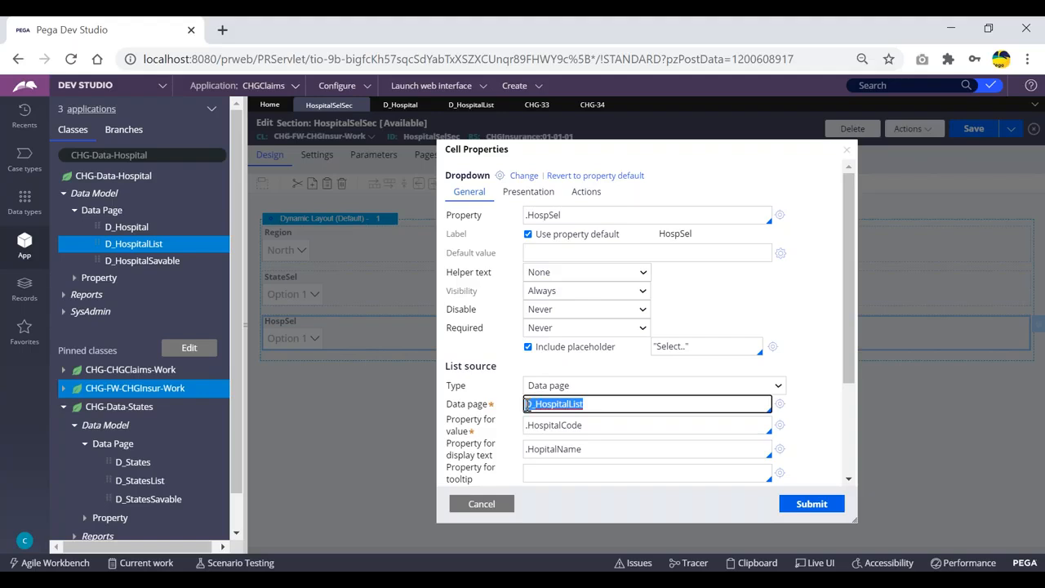
left_click_drag(500, 367, 445, 372)
left_click(509, 372)
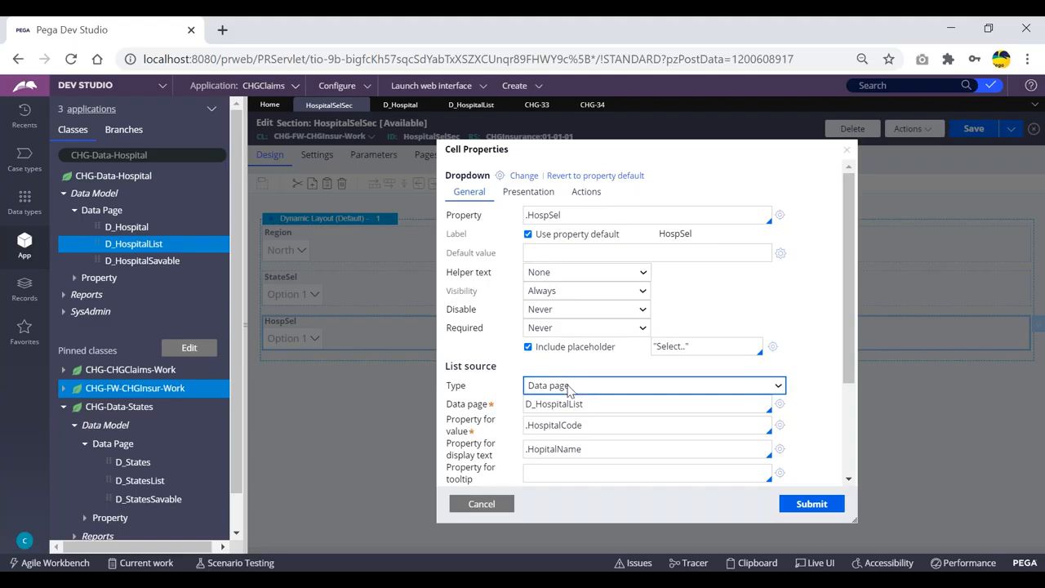
left_click_drag(585, 403, 527, 406)
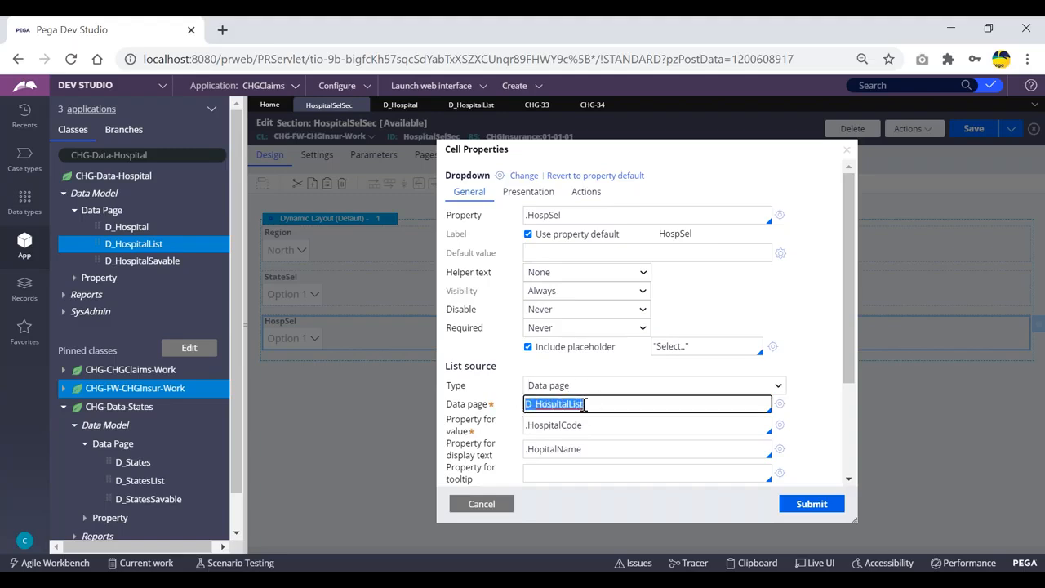
Step: Compare the dropdown's data page name with the D_HospitalList data page in the Clipboard viewer
key("alt+Tab")
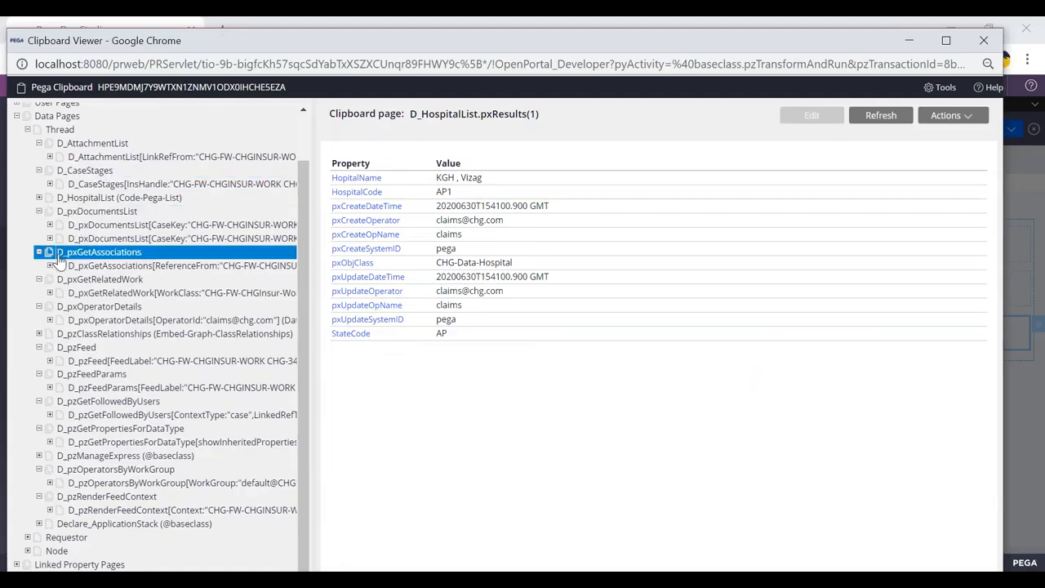
left_click(77, 198)
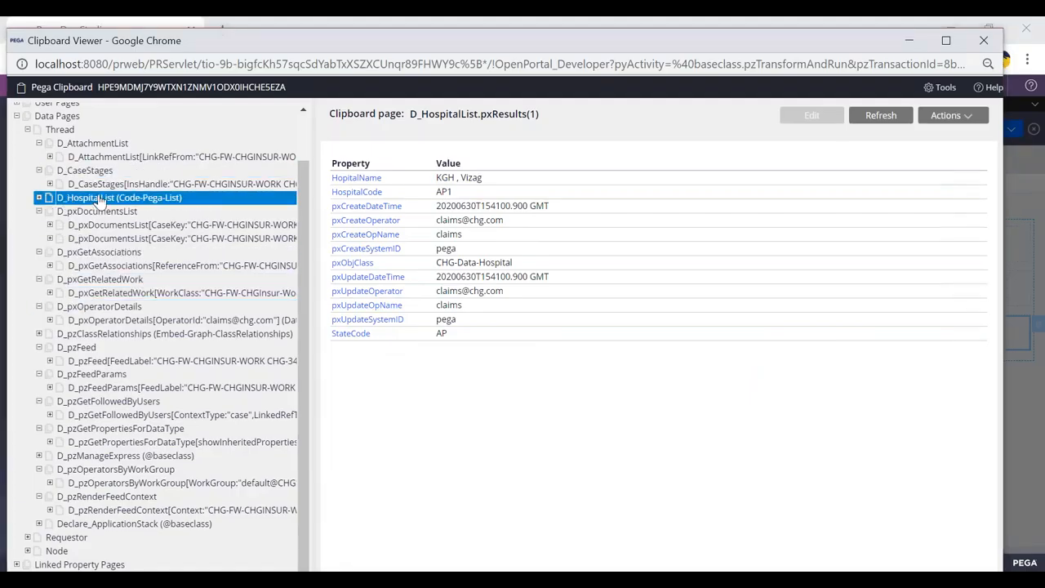
key("alt+Tab")
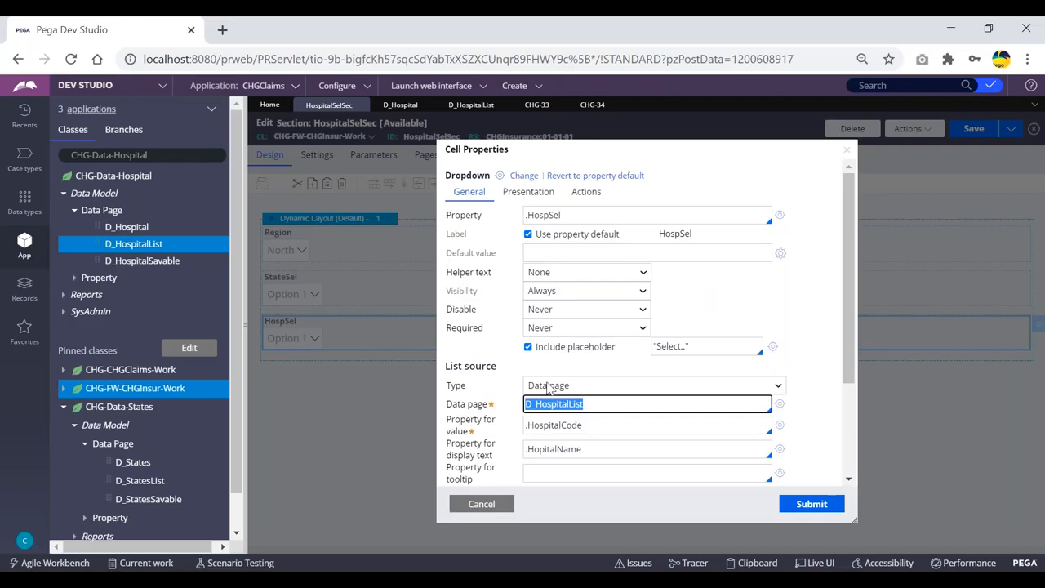
key("alt+Tab")
key("alt+Tab")
left_click_drag(462, 367, 510, 370)
left_click(510, 370)
left_click(594, 392)
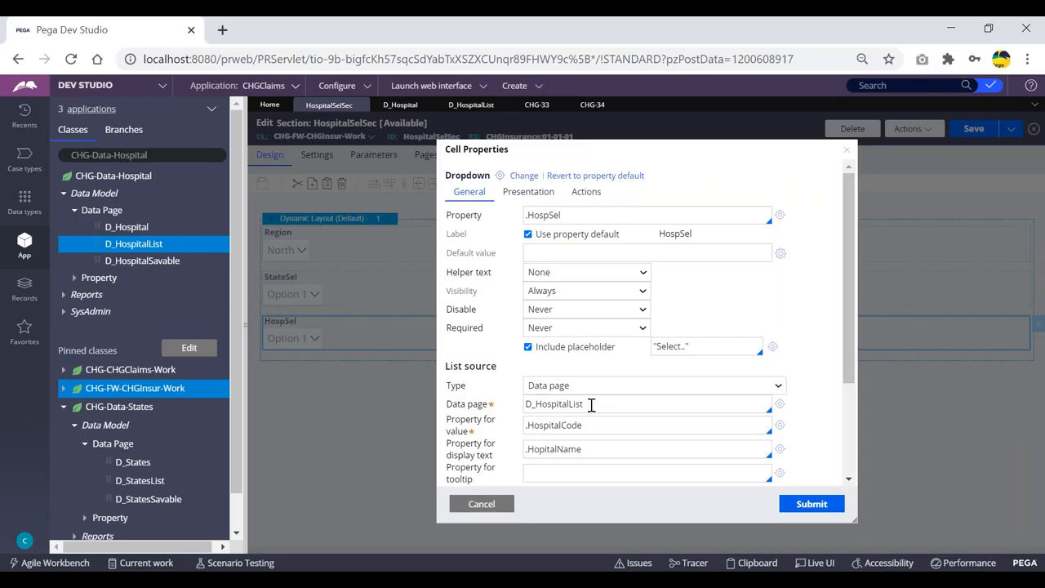
key("alt+Tab")
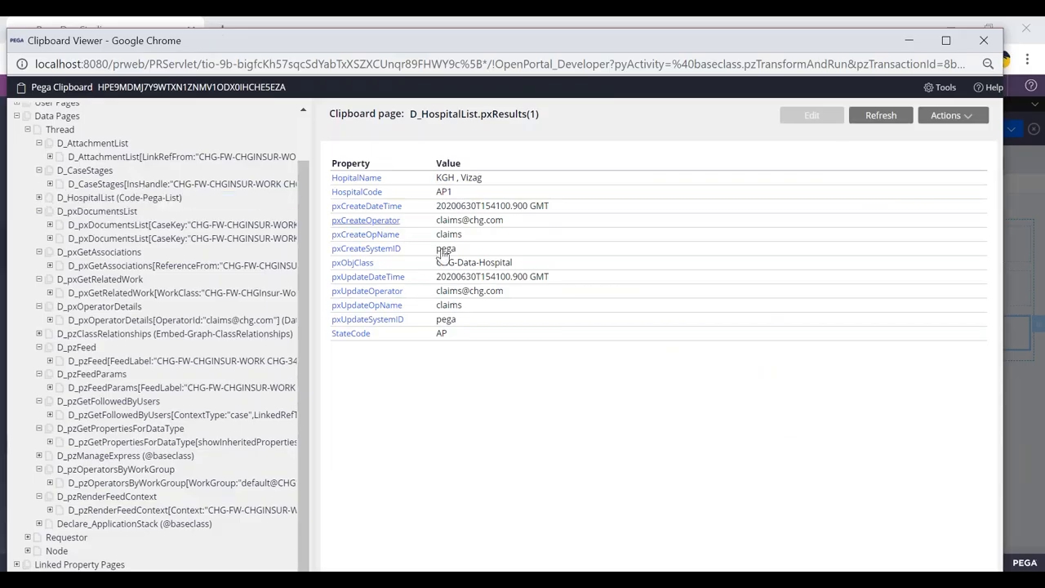
key("alt+Tab")
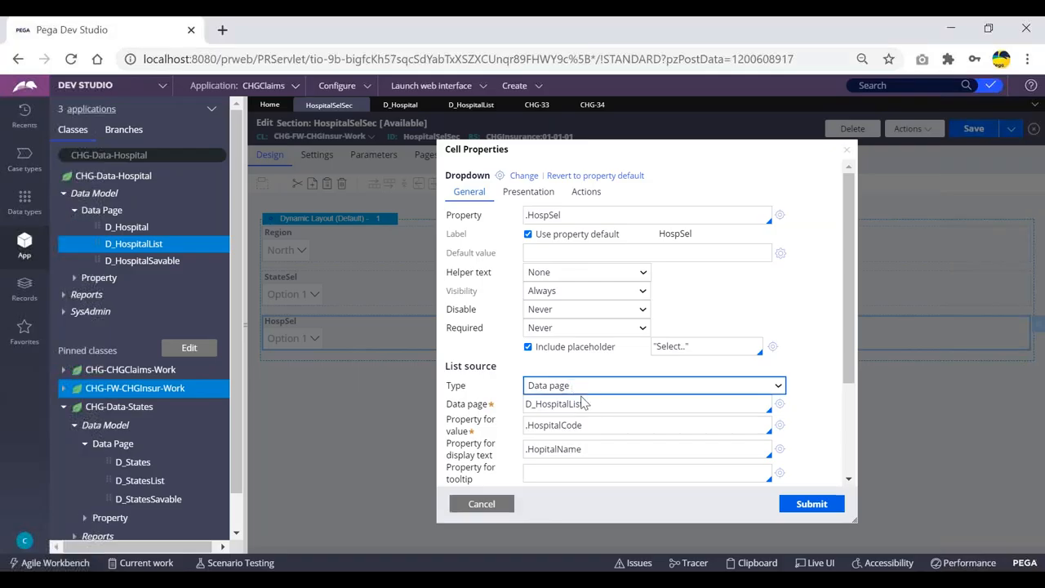
left_click_drag(591, 404, 520, 408)
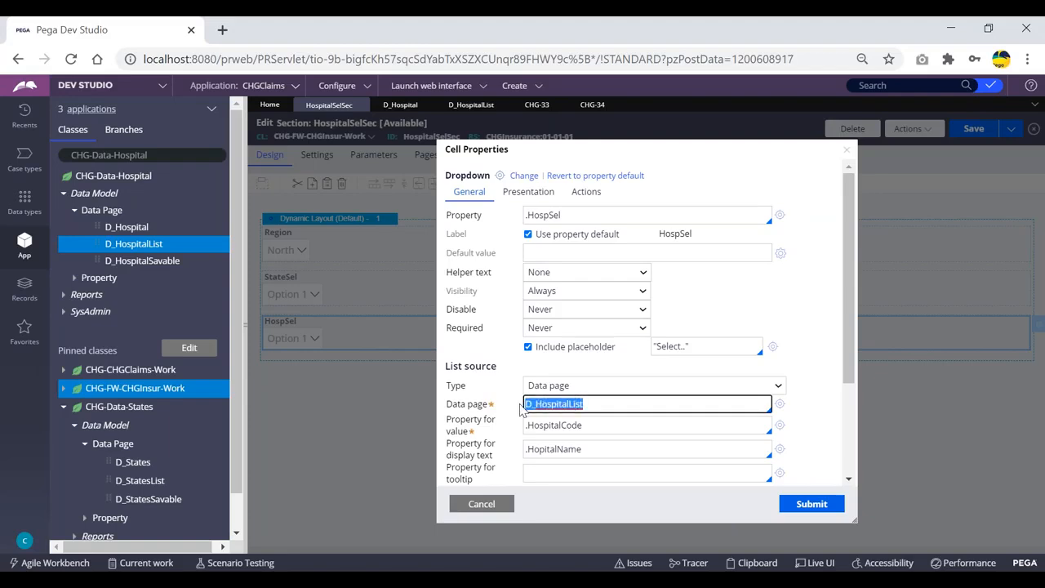
left_click(598, 403)
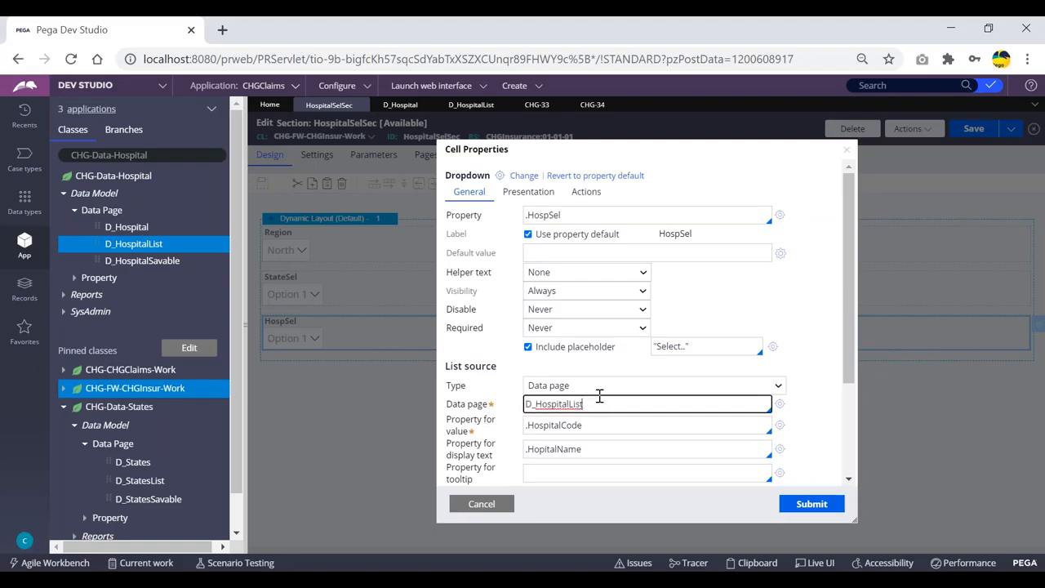
left_click_drag(465, 365, 518, 374)
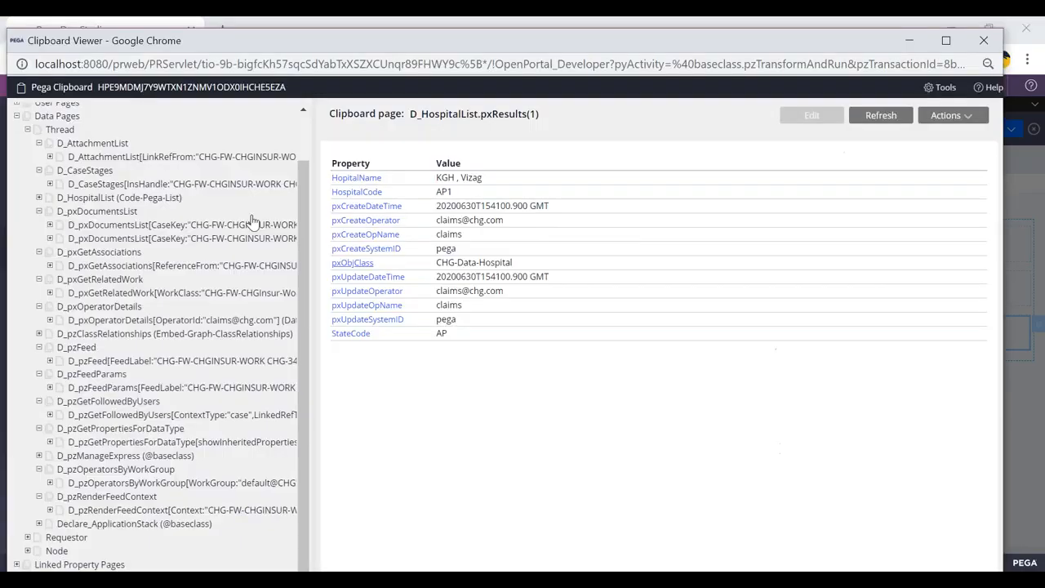
left_click(119, 249)
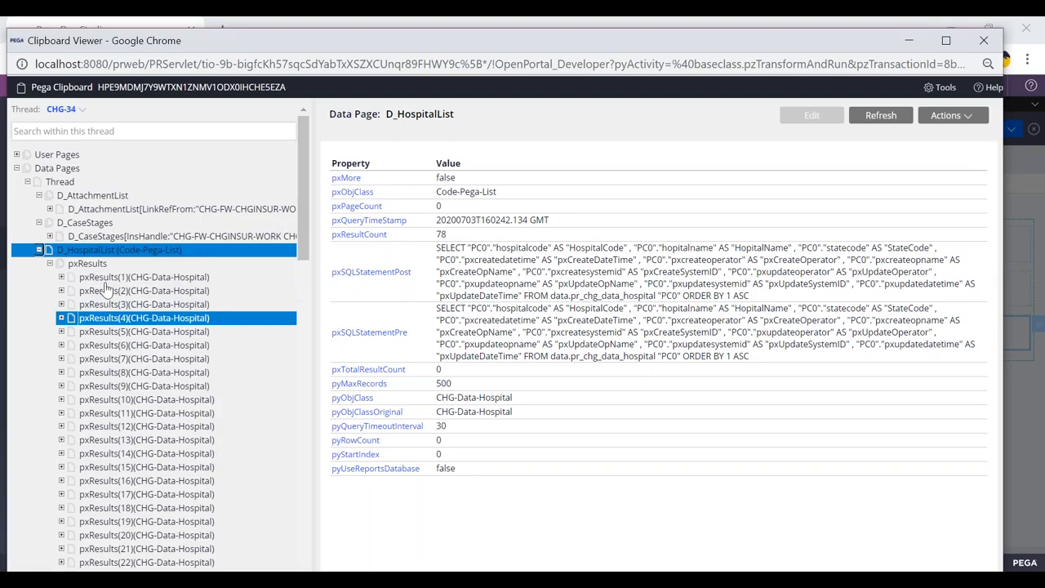
Step: Recheck the HospSel dropdown's list source data page name against the D_HospitalList entry in the Clipboard viewer
left_click(38, 250)
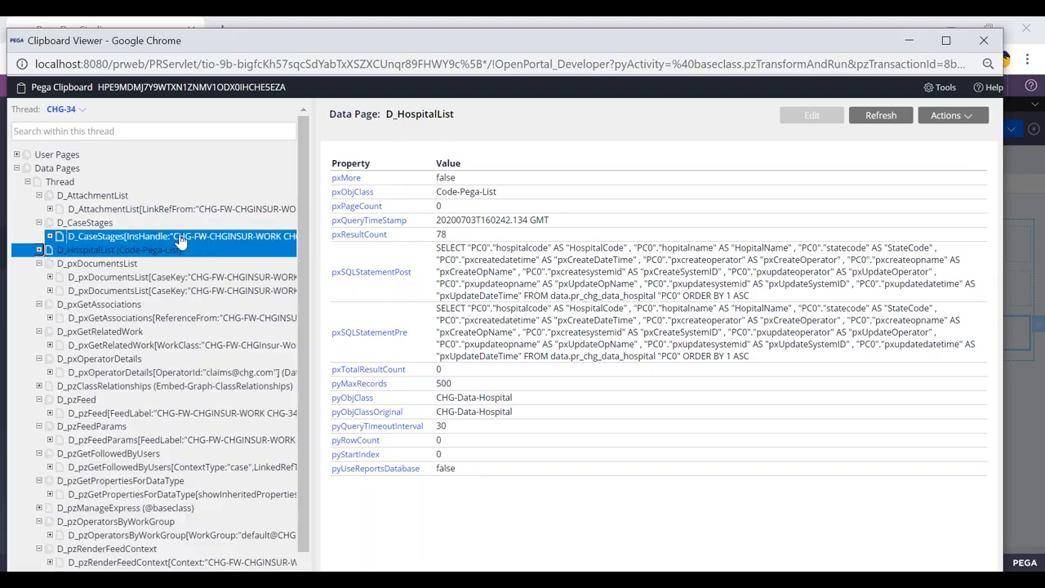
key("alt+Tab")
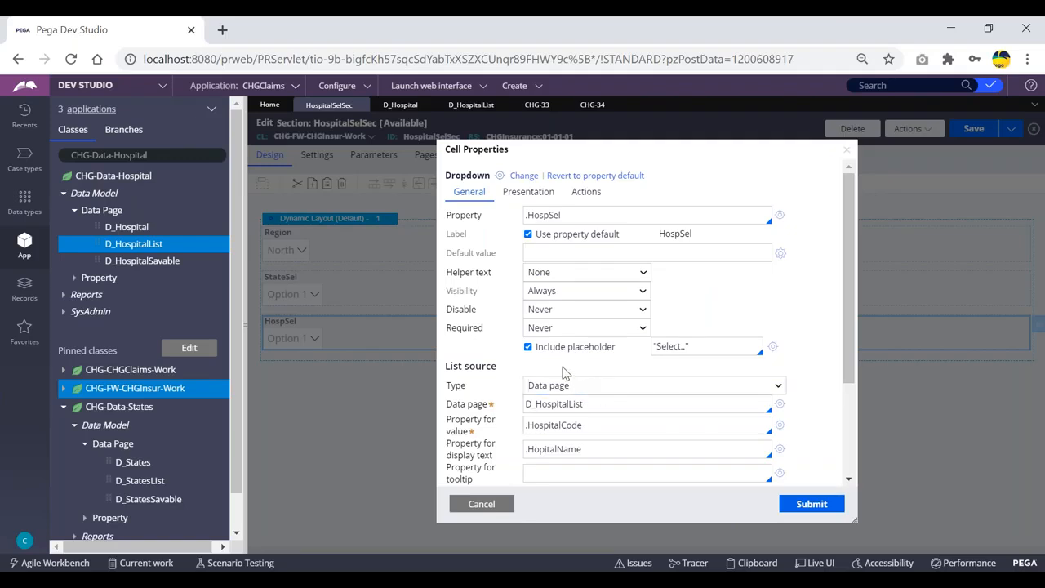
mouse_move(506, 373)
left_mouse_down()
mouse_move(445, 368)
mouse_move(506, 372)
left_mouse_up()
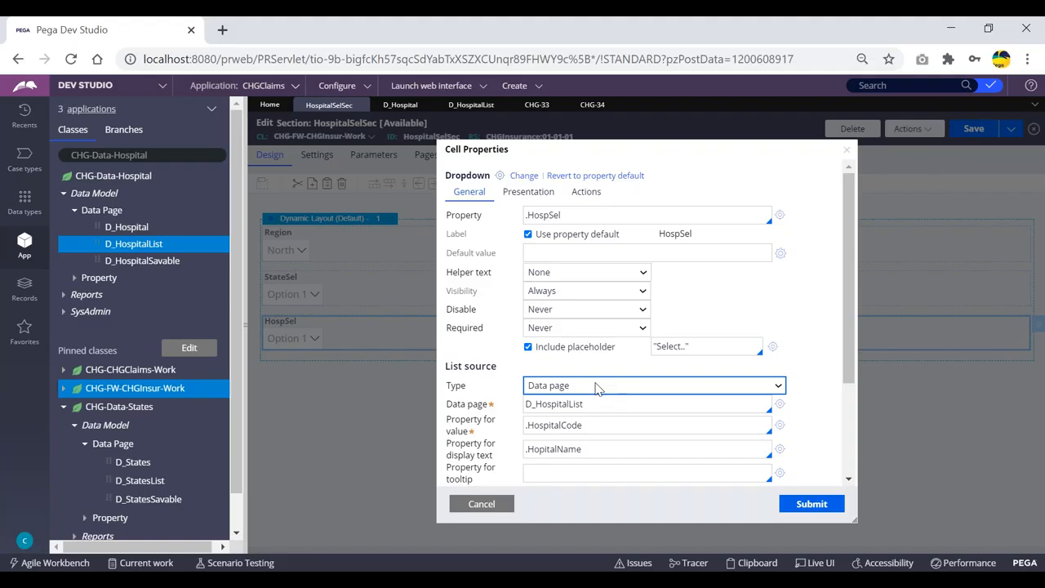
left_click_drag(448, 369, 508, 374)
left_click(508, 373)
left_click_drag(500, 366, 448, 366)
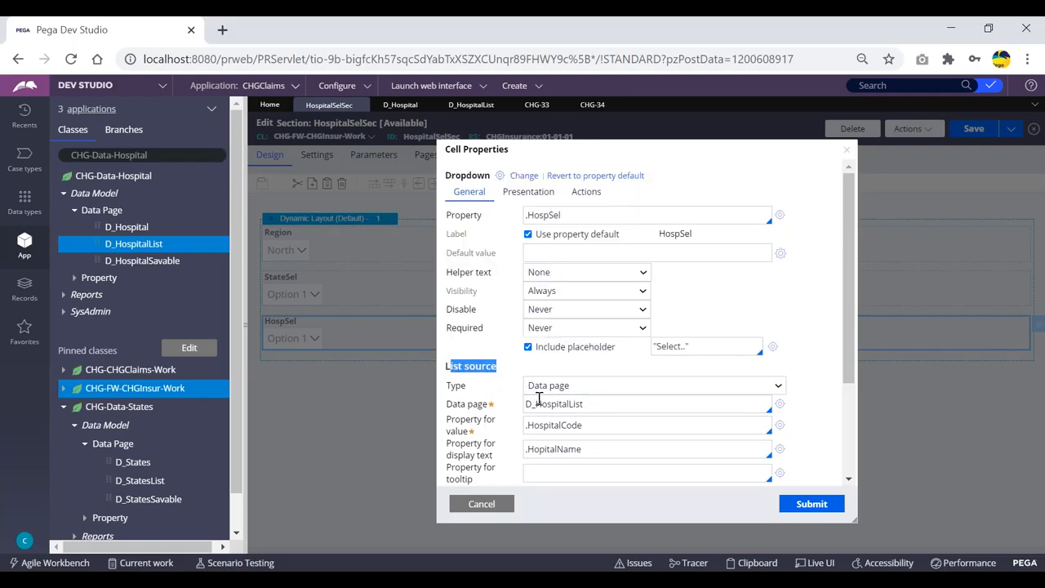
left_click_drag(590, 405, 538, 405)
key("alt+Tab")
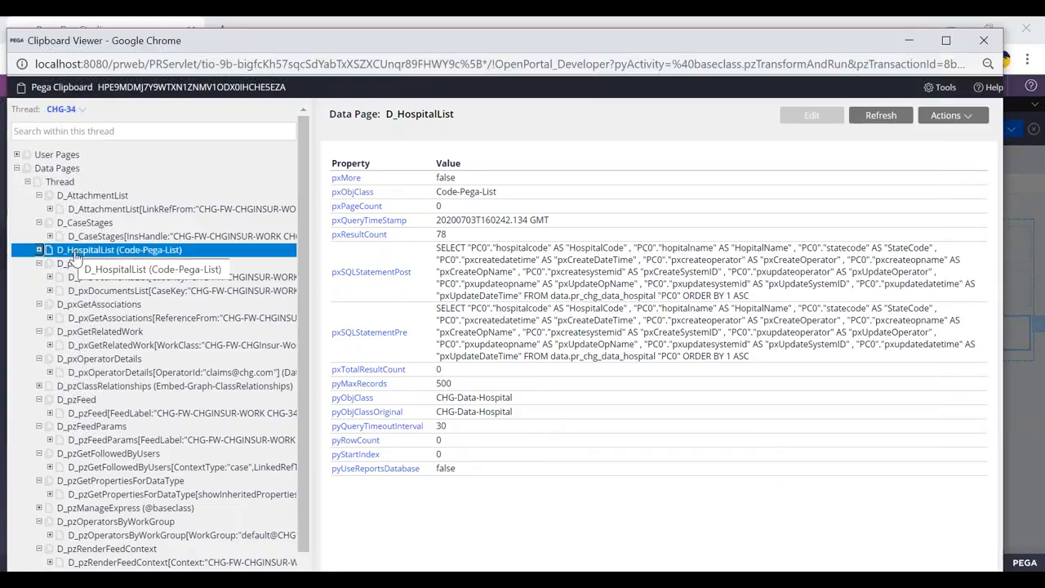
key("alt+Tab")
left_click_drag(500, 366, 447, 369)
left_click(477, 384)
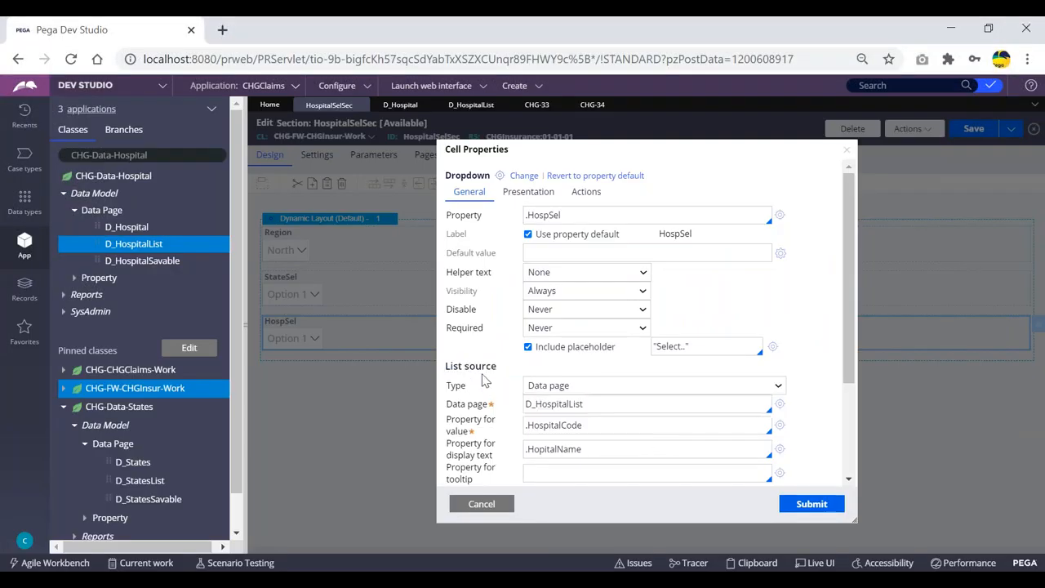
Step: Open the D_HospitalList data page rule and review its definition and report definition data source
left_click(392, 104)
left_click(462, 104)
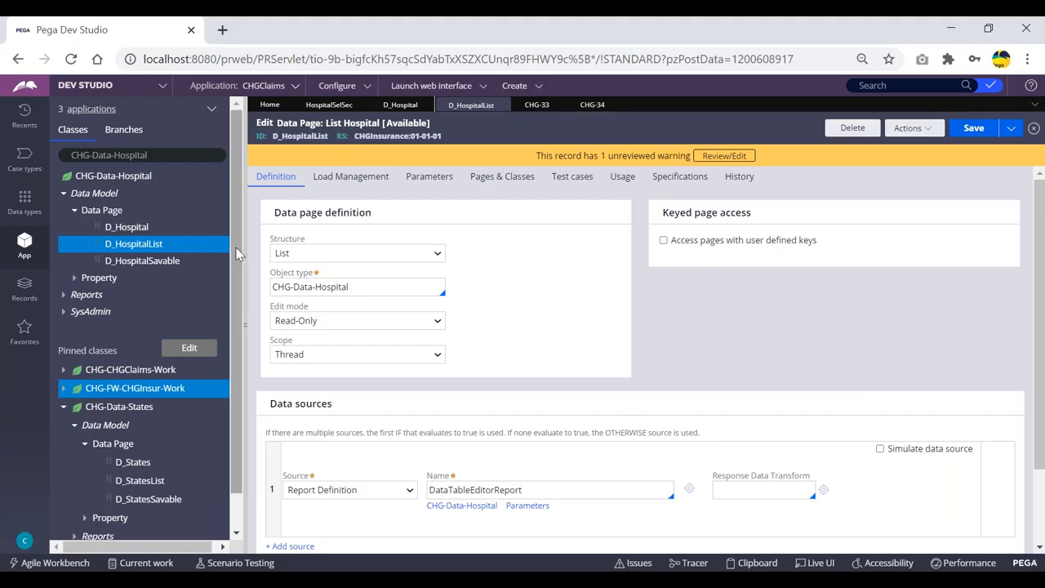
key("alt+Tab")
left_click_drag(275, 45, 273, 112)
left_click(970, 116)
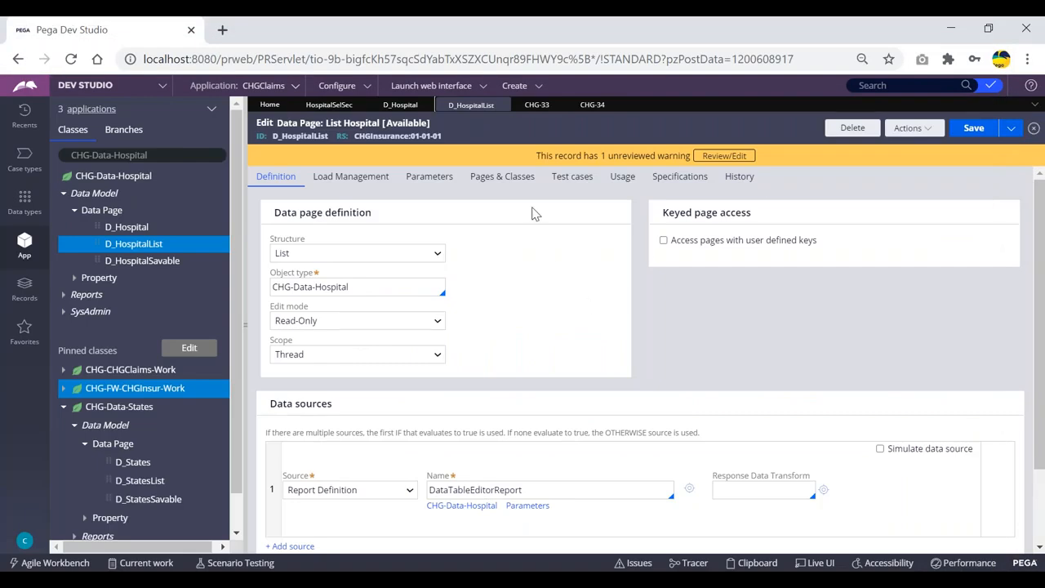
Step: Return to the CHG-34 case and examine the HospSel dropdown on the HospitalSelFA form
left_click(592, 105)
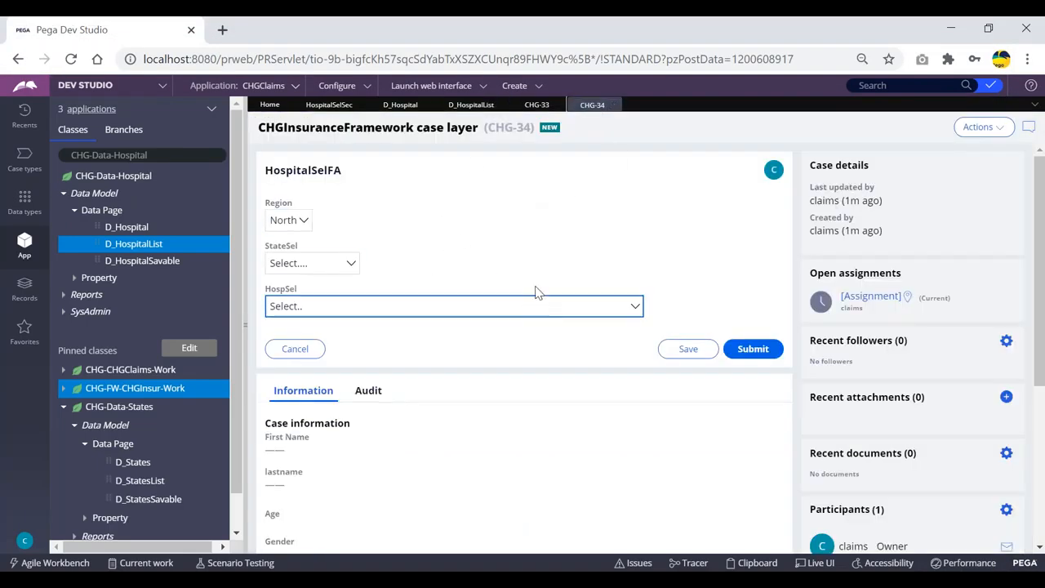
key("alt+Tab")
key("alt+Tab")
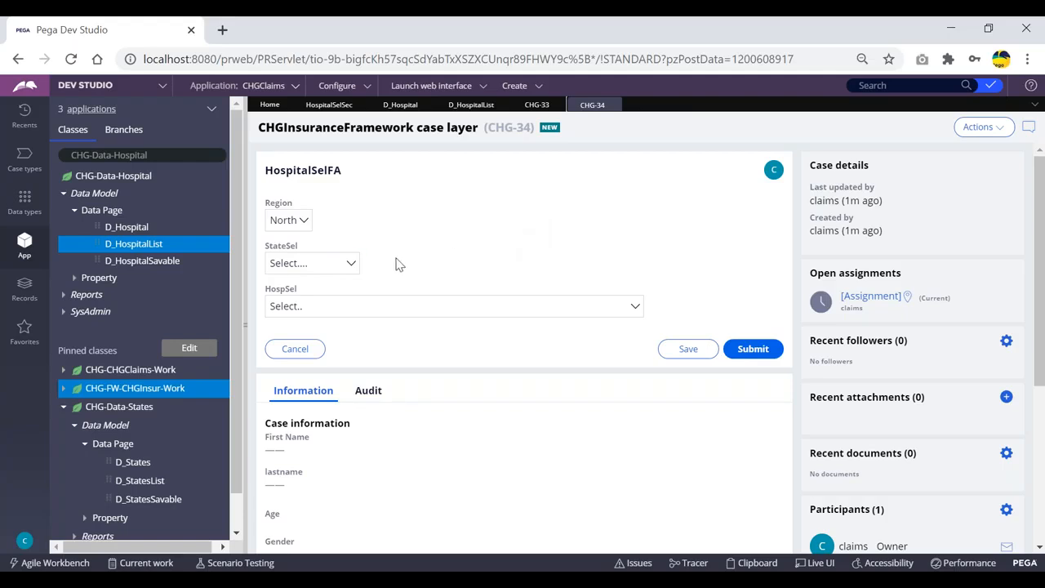
Step: Check the HospSel dropdown in the CHG-34 case and review the D_Hospital data page rule's ID
left_click(478, 308)
left_click(478, 308)
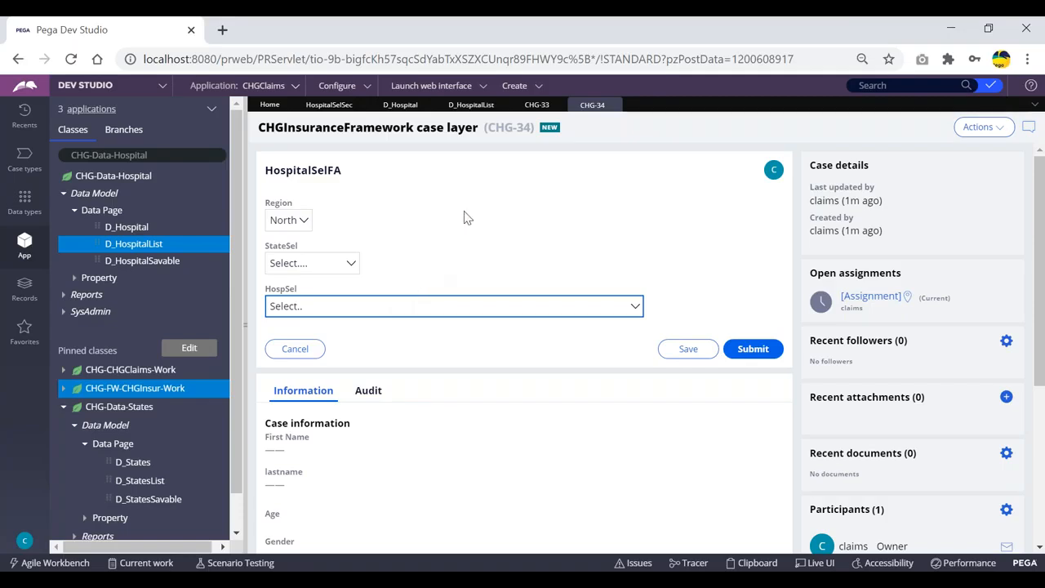
left_click(404, 104)
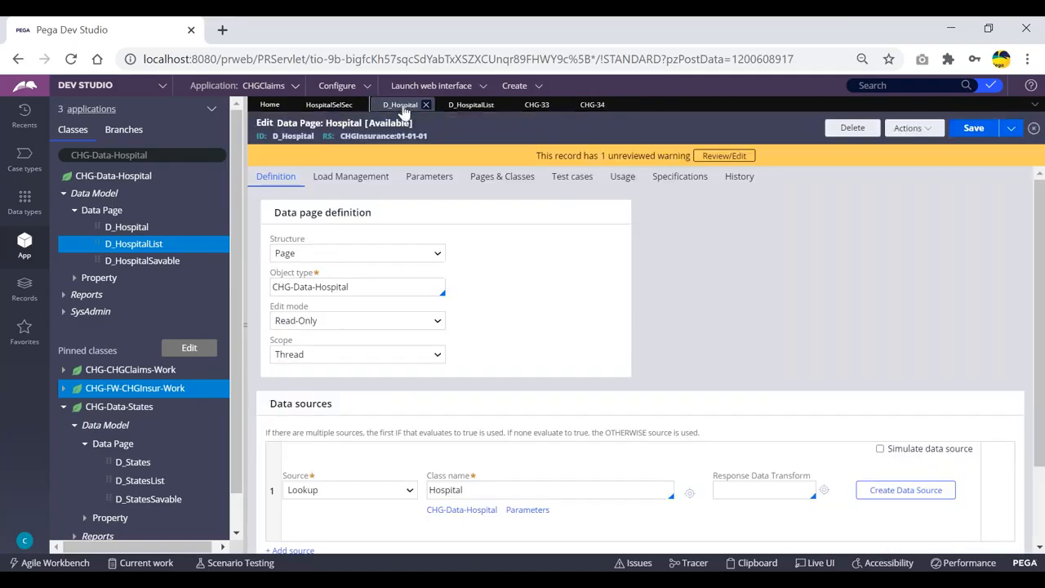
left_click_drag(272, 136, 314, 135)
left_click(470, 136)
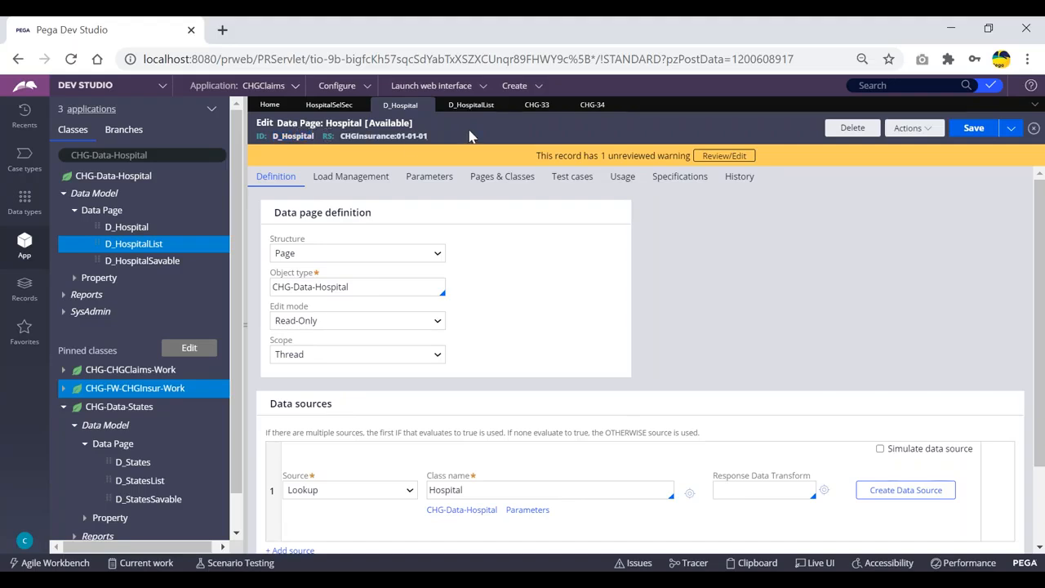
Step: Inspect the thread data pages, including D_HospitalList, in the Clipboard viewer for case CHG-33
left_click(537, 104)
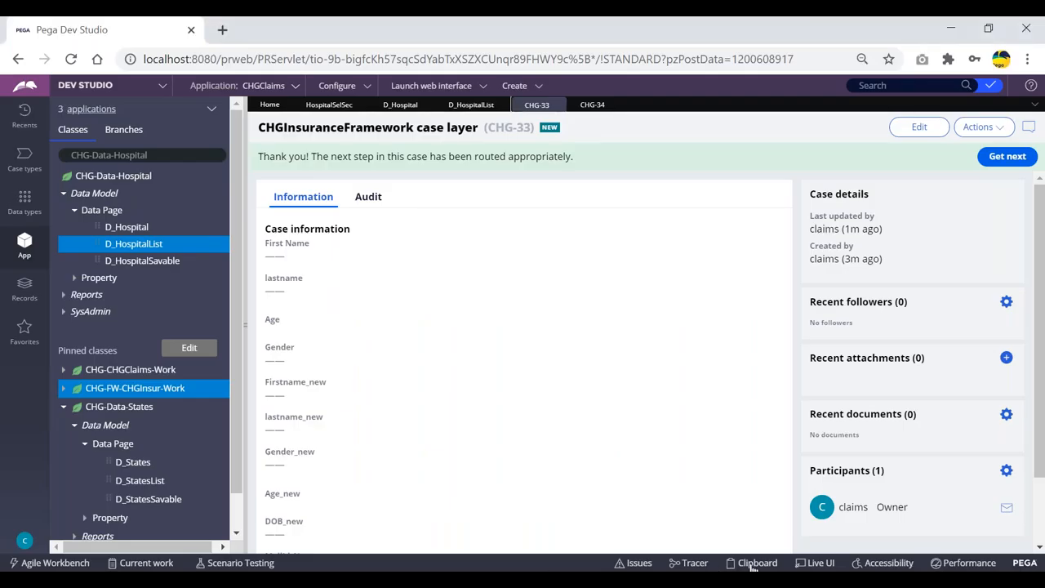
left_click(756, 563)
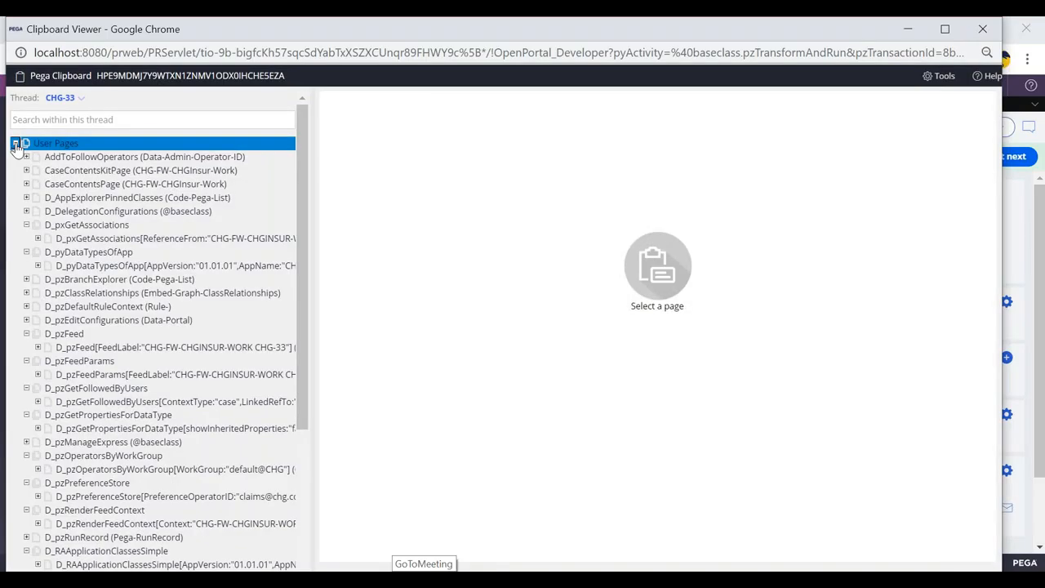
left_click(15, 143)
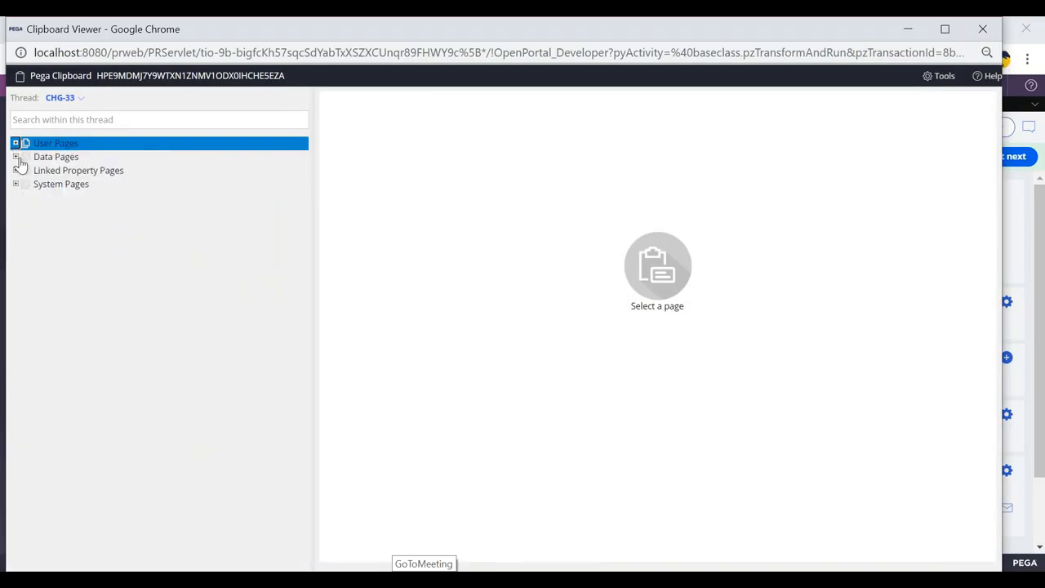
left_click(15, 156)
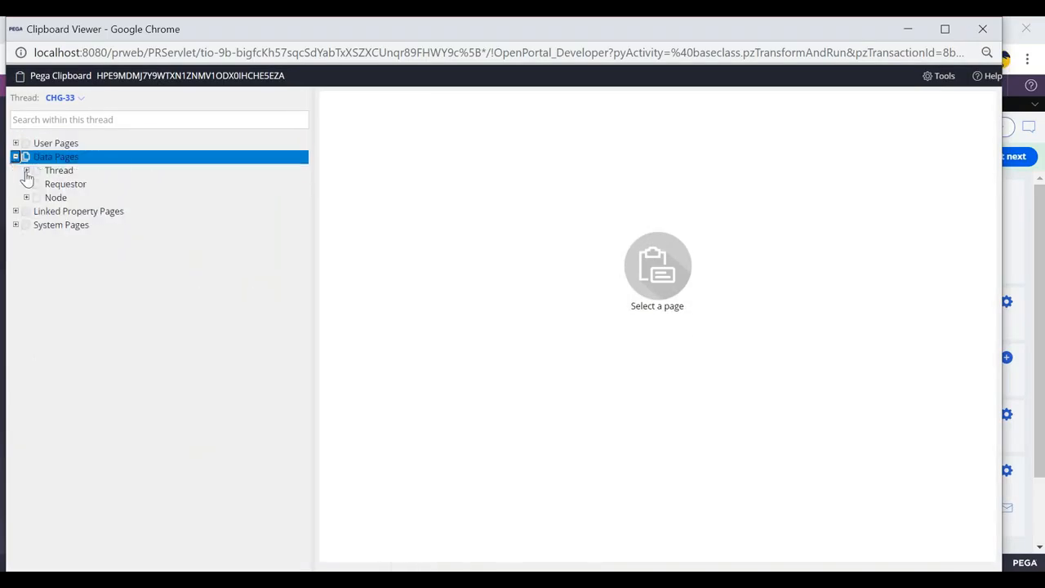
left_click(26, 170)
left_click(72, 238)
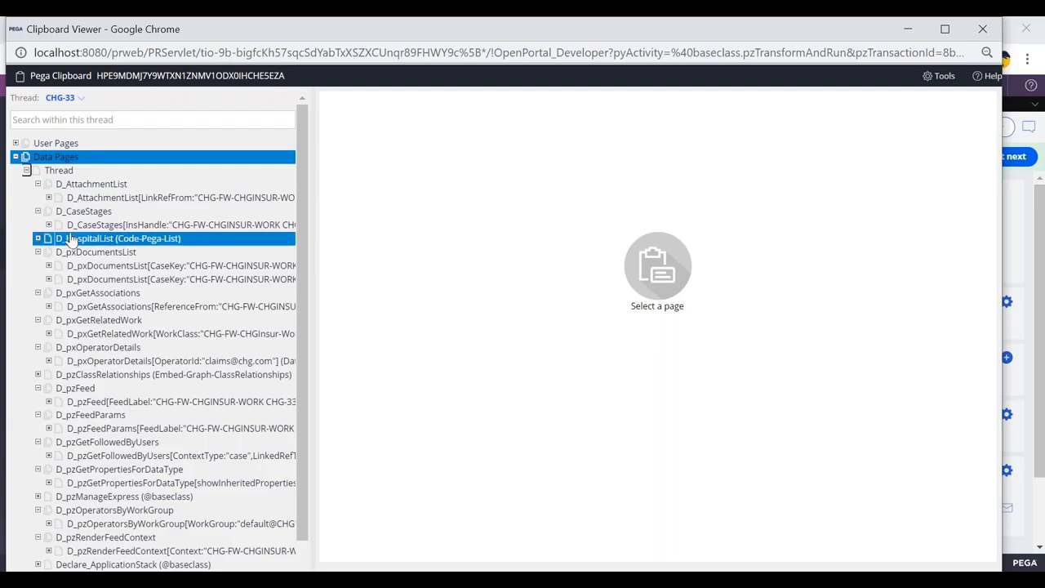
left_click(81, 228)
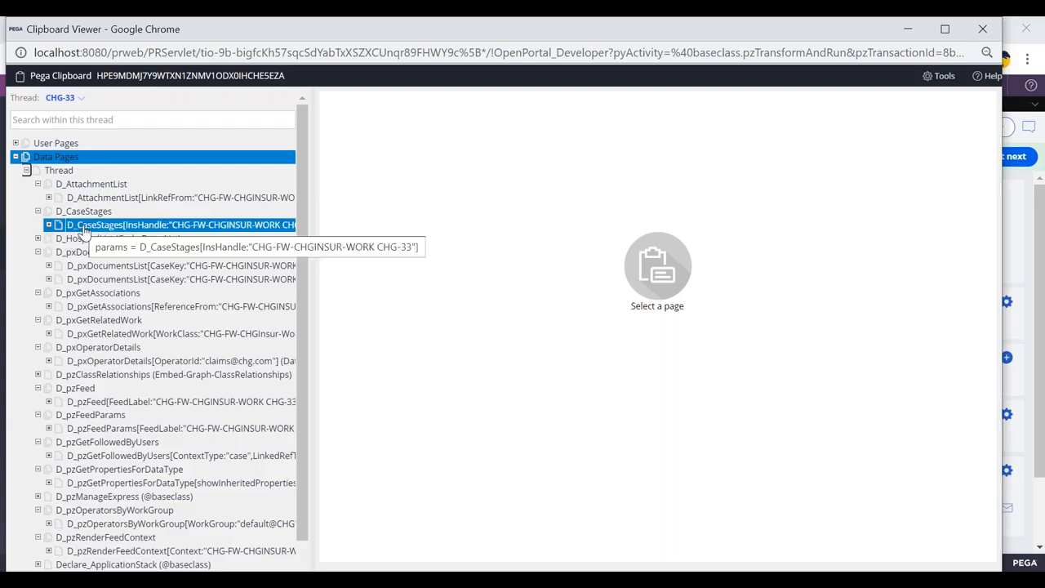
key("alt+Tab")
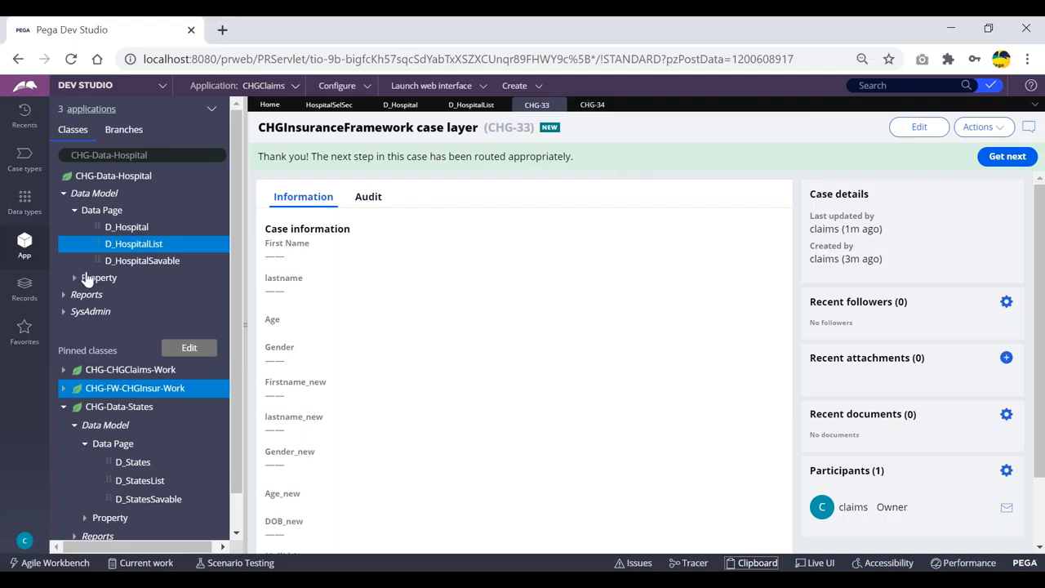
Step: Compare the D_Hospital and D_HospitalList data page definitions from the class explorer
left_click(119, 228)
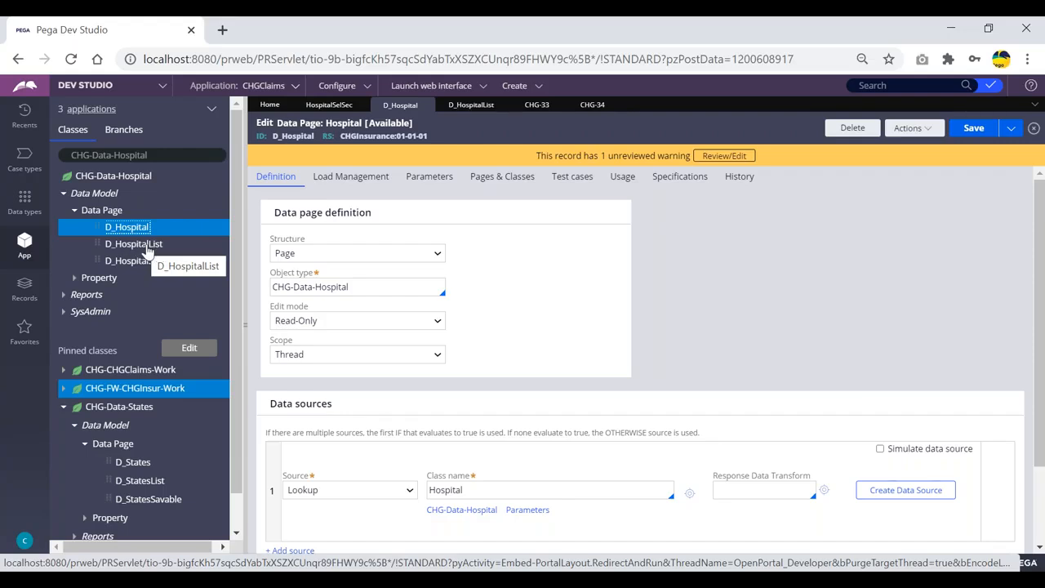
left_click(138, 248)
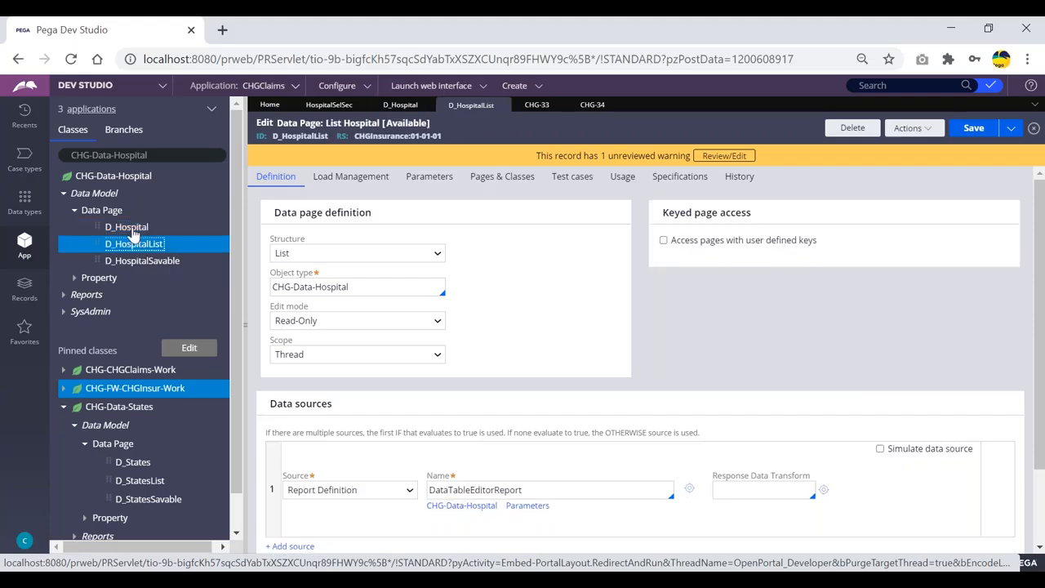
left_click(131, 230)
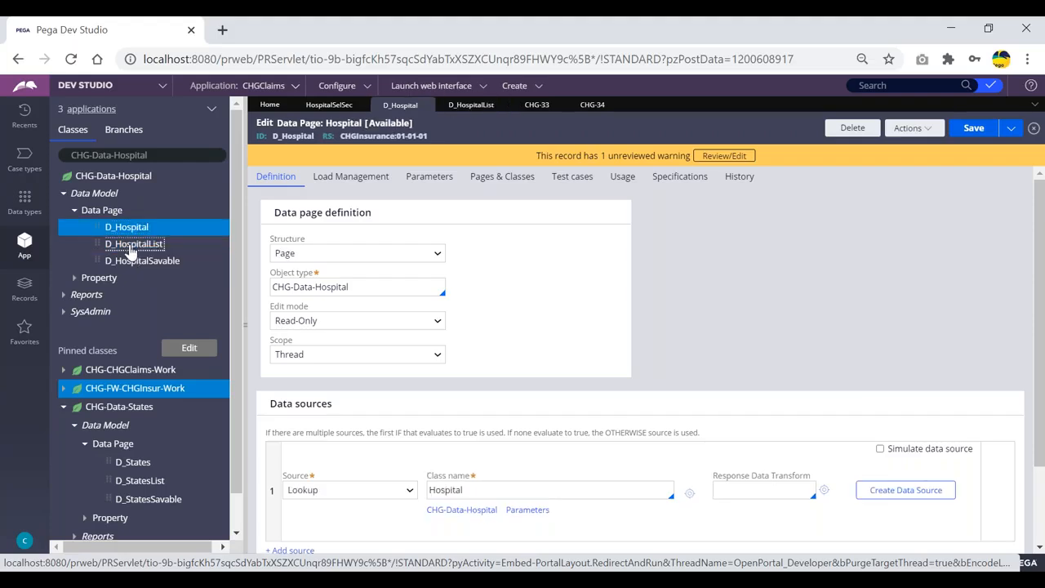
left_click(130, 246)
left_click(129, 230)
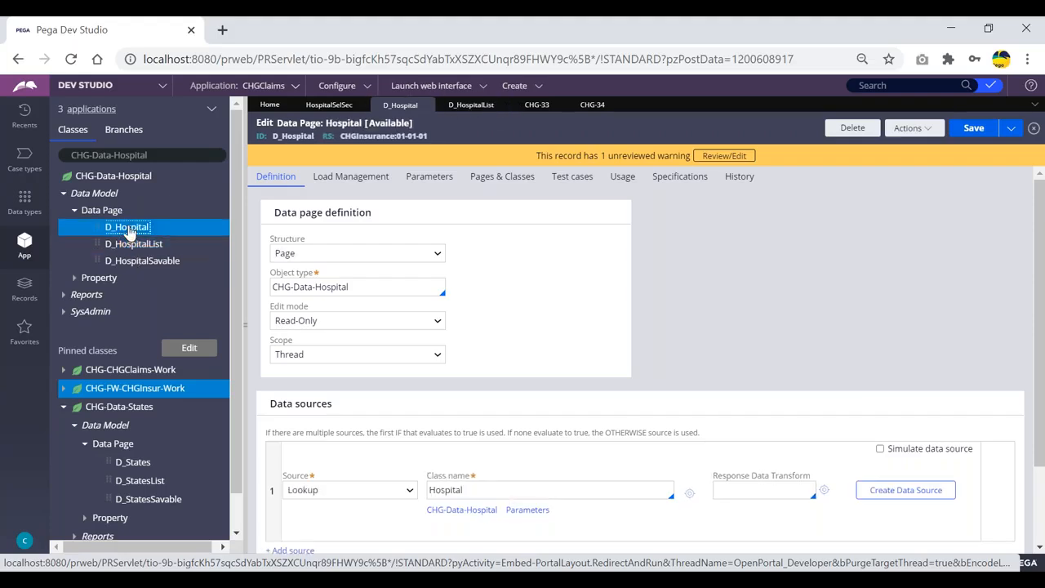
left_click(136, 178)
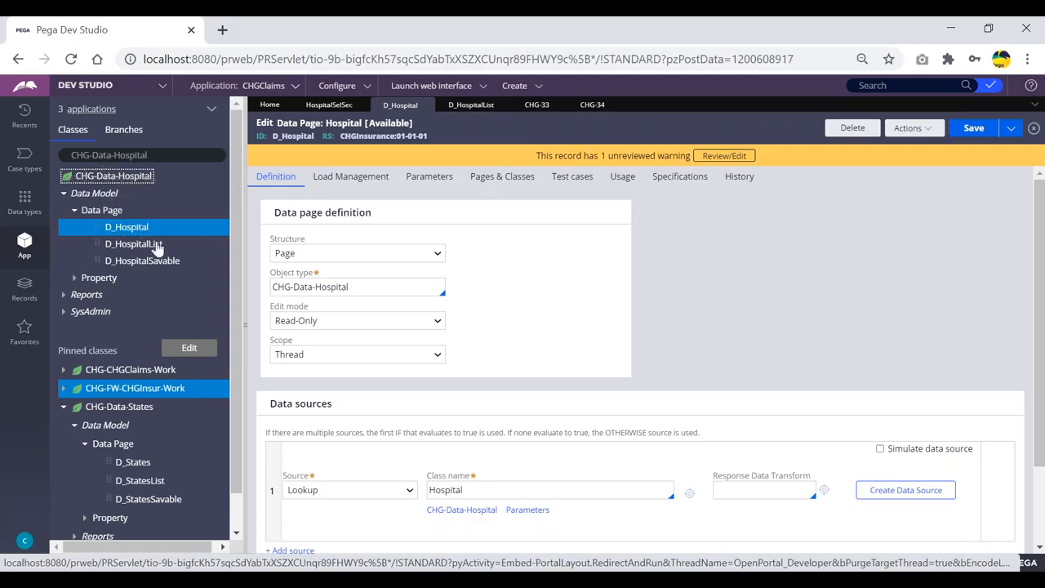
left_click(155, 245)
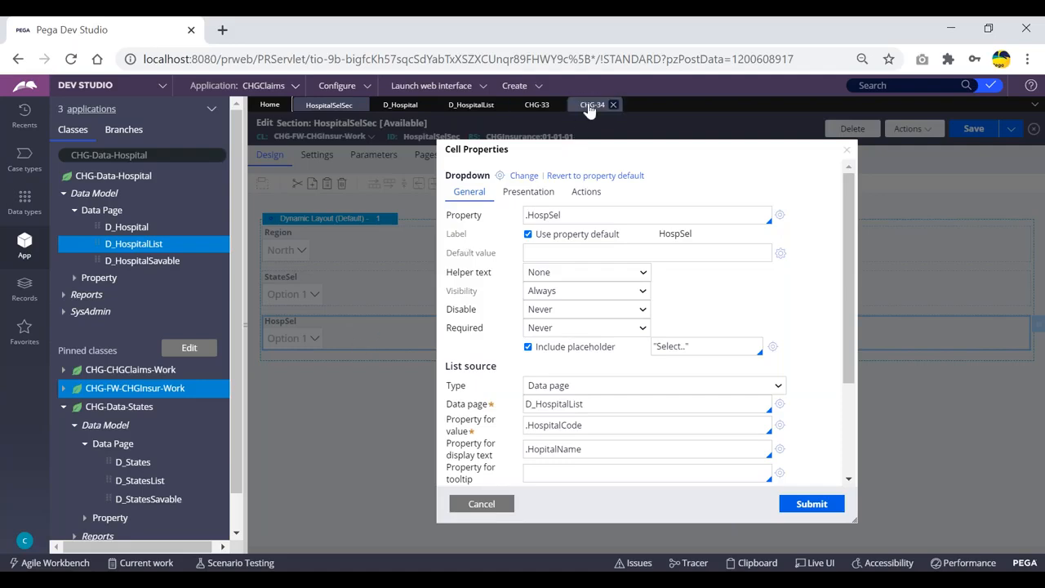
Step: Return to case CHG-34 and open the HospSel dropdown to examine its hospital list
left_click(592, 105)
left_click(331, 263)
left_click(333, 263)
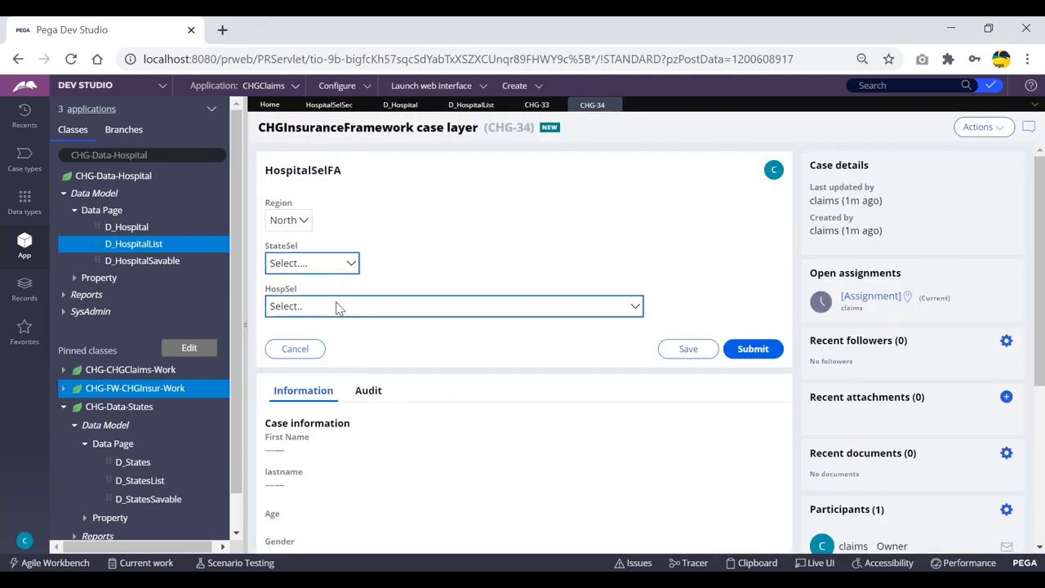
left_click(336, 306)
left_click(719, 267)
left_click(354, 267)
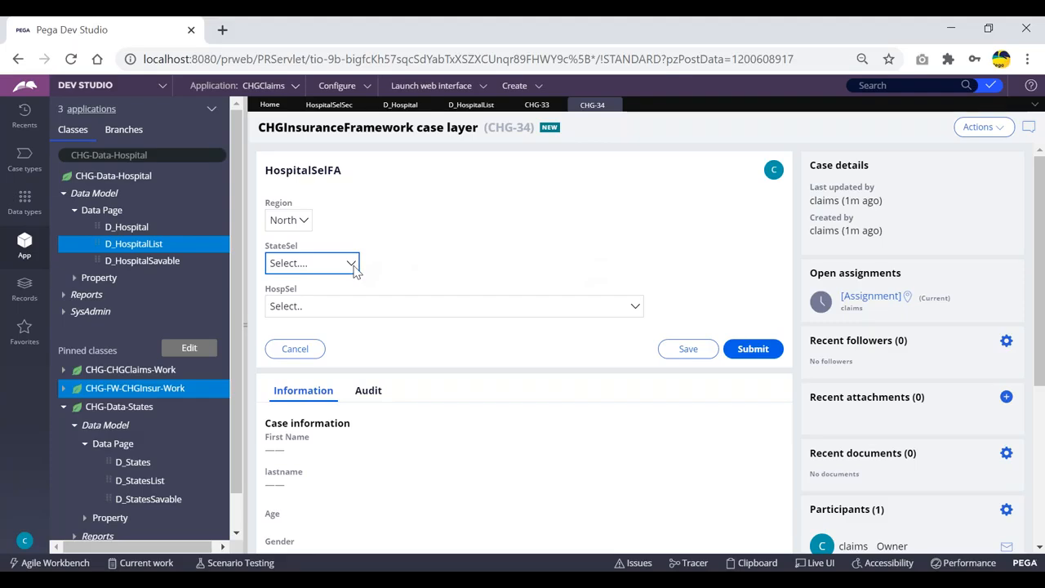
left_click(130, 232)
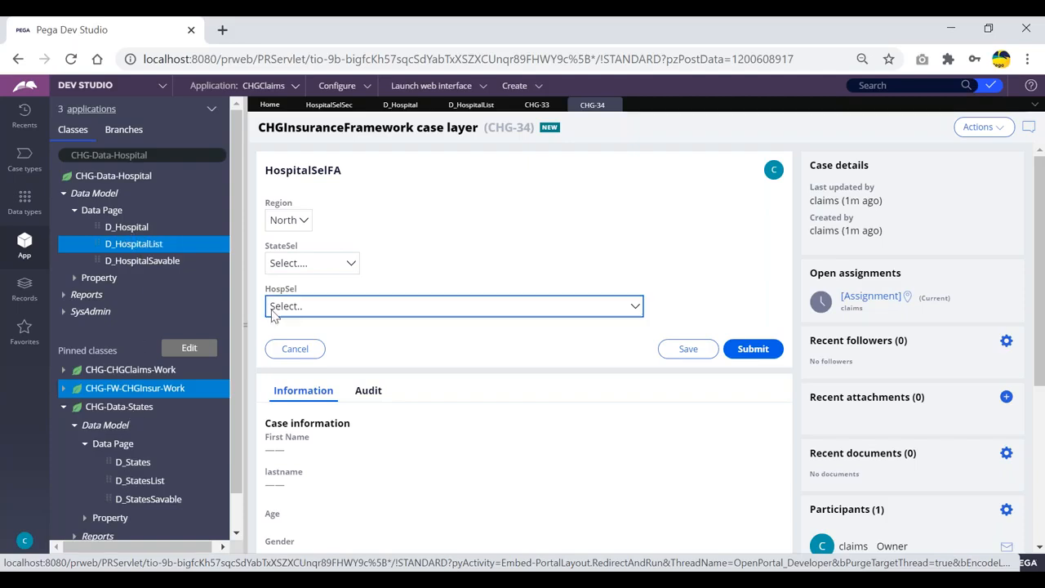
left_click(344, 311)
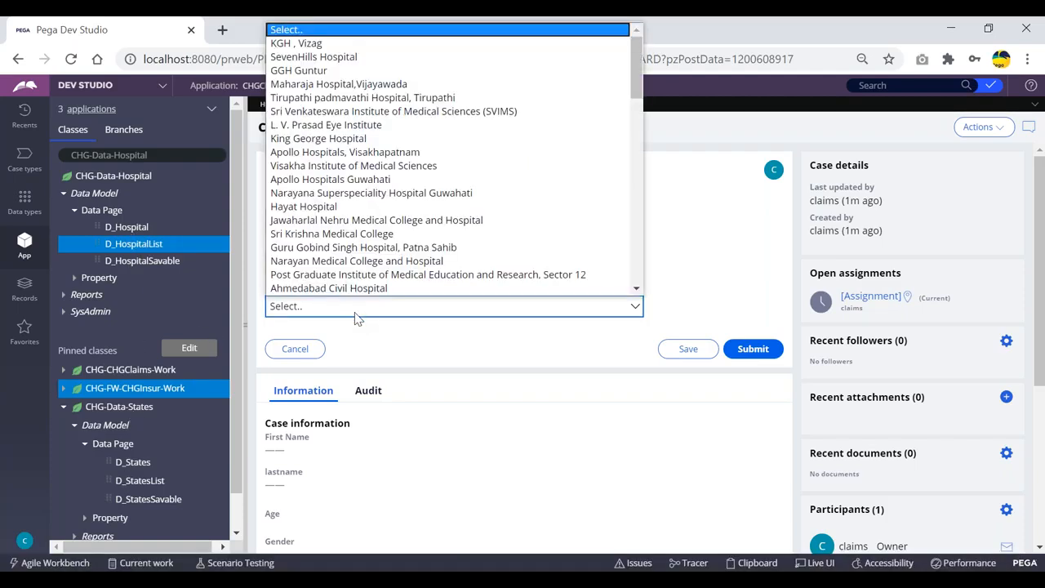
left_click(694, 229)
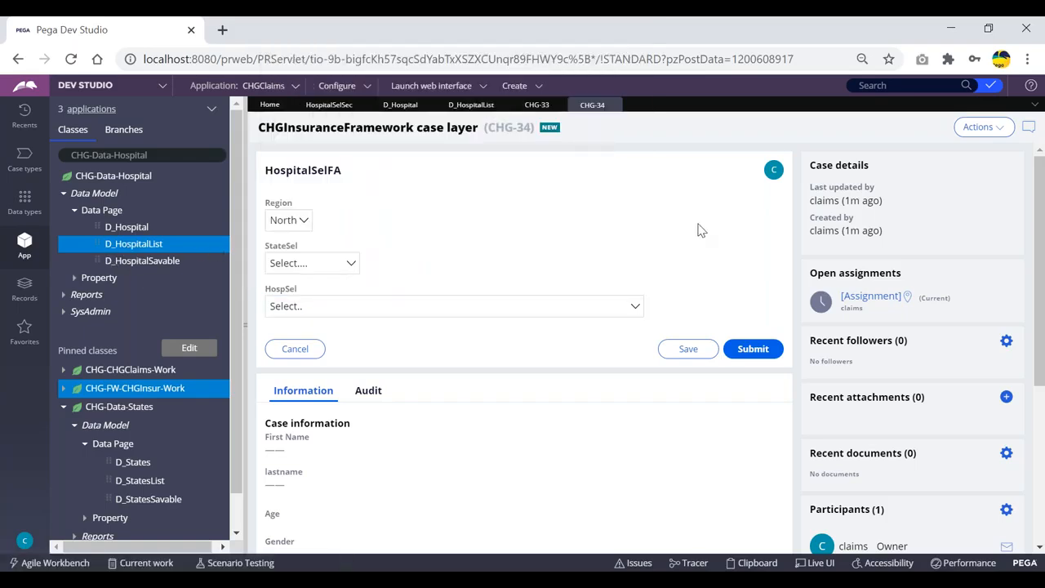
left_click(601, 243)
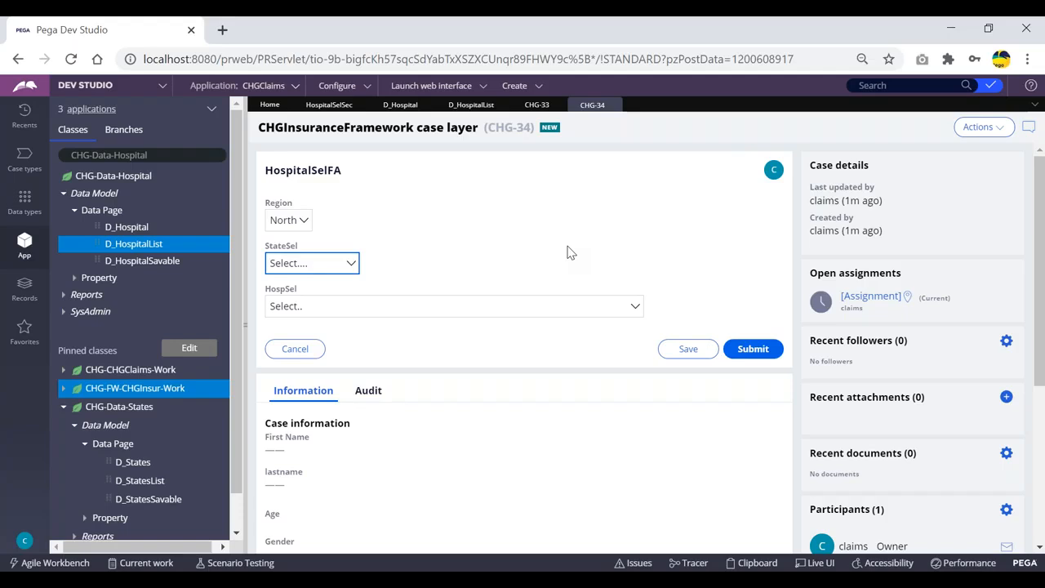
left_click(593, 227)
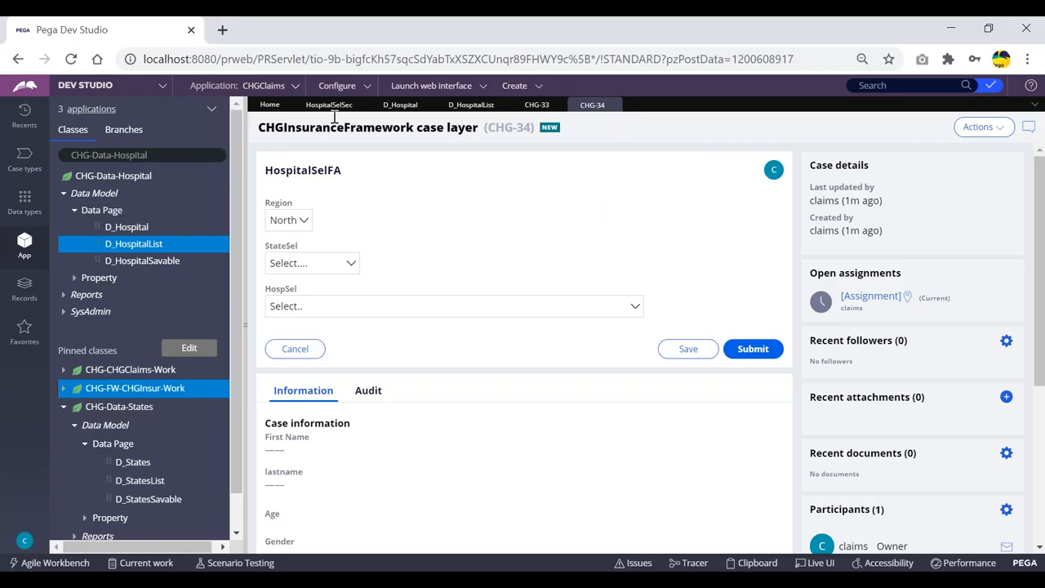
Step: Test picking West Bengal in the StateSel dropdown and check how the HospSel list responds
key("shift+Tab")
key("shift+Tab")
left_click(539, 209)
key("Tab")
left_click(314, 263)
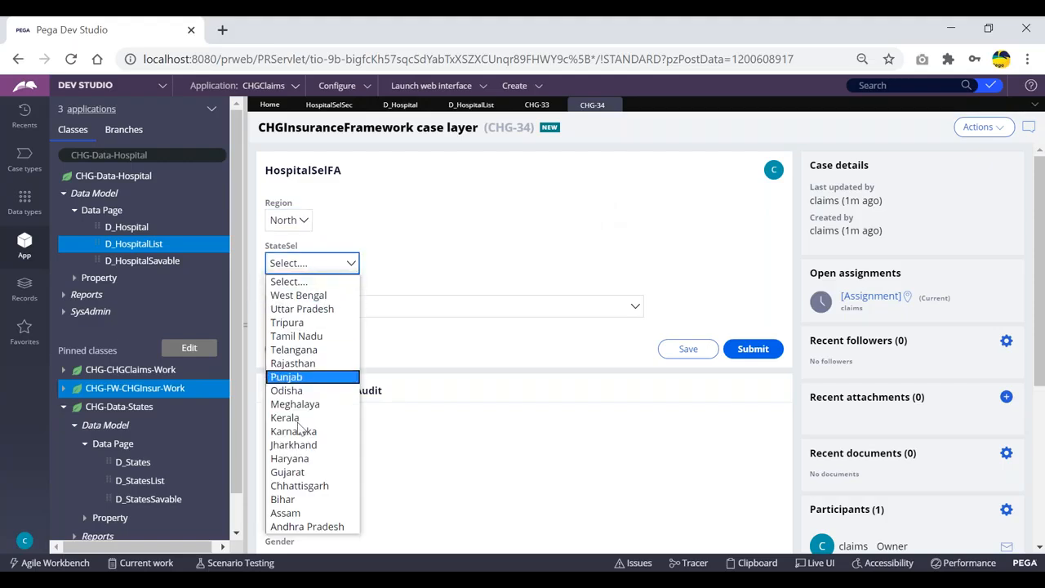
left_click(300, 280)
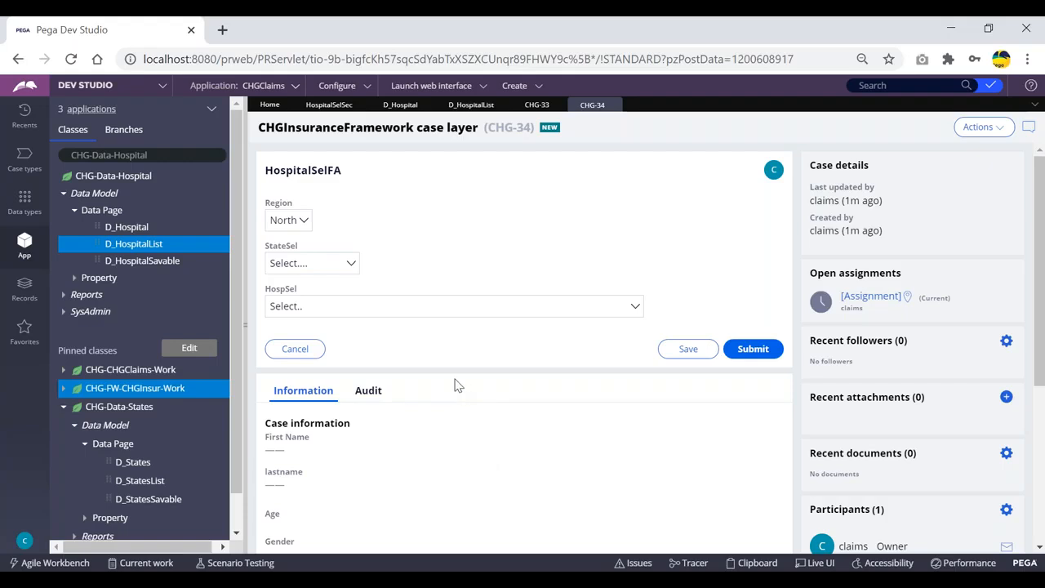
left_click(342, 264)
left_click(435, 251)
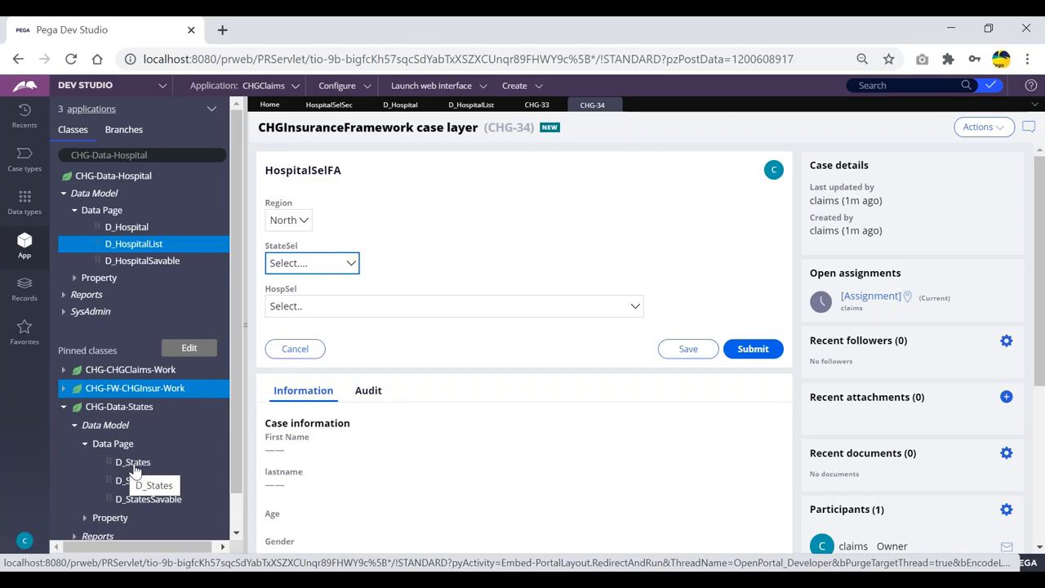
left_click(302, 266)
left_click(419, 245)
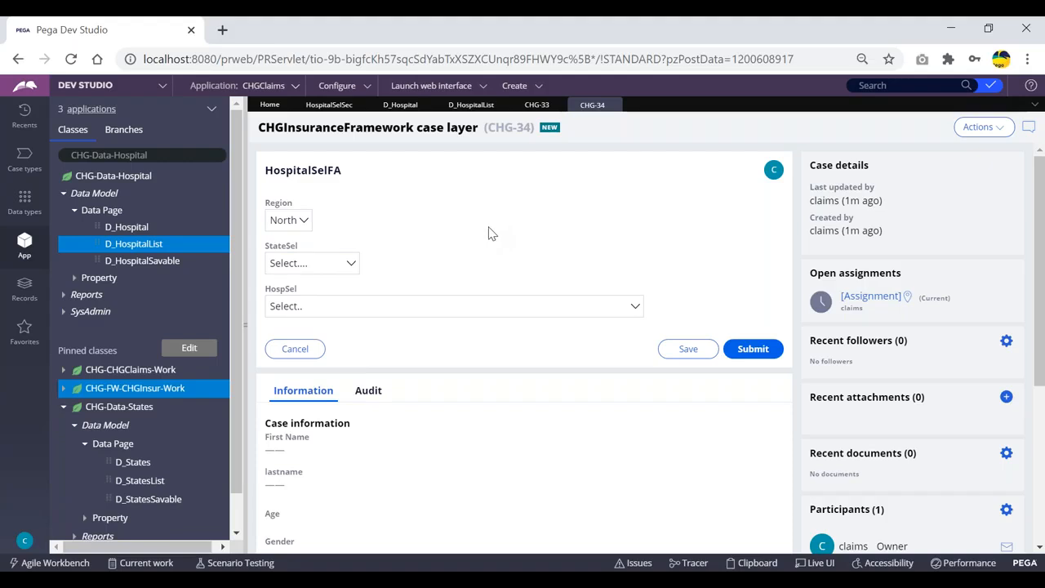
key("Tab")
left_click(318, 283)
left_click(325, 266)
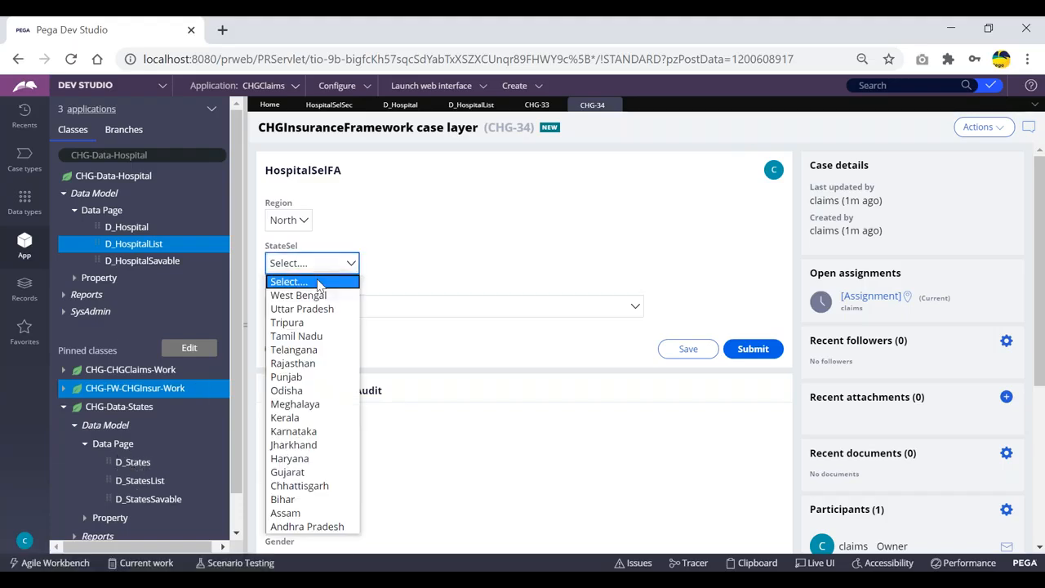
left_click(412, 234)
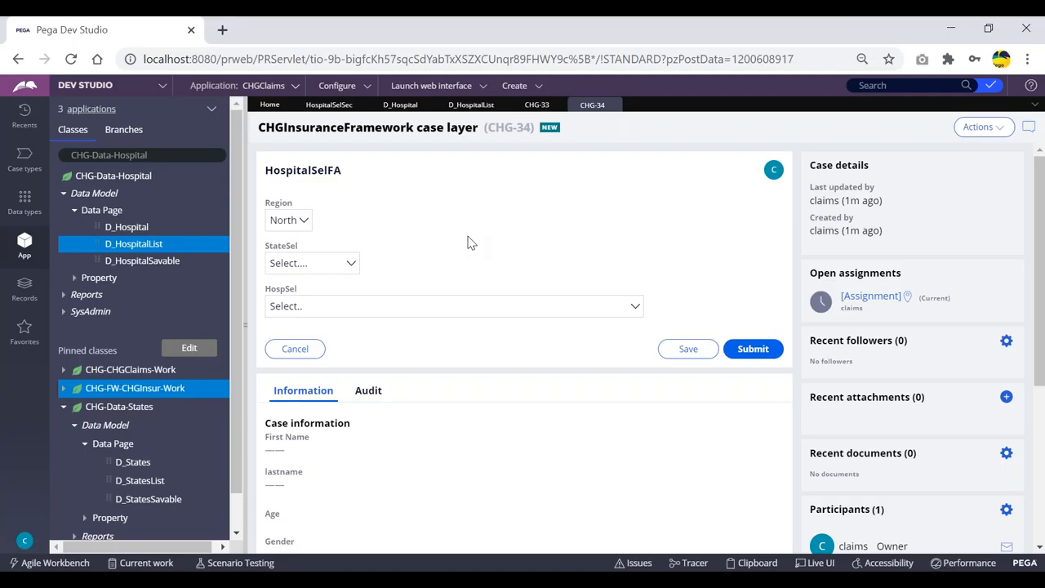
Step: Review the D_HospitalList data page's Definition and Load Management settings
left_click(470, 105)
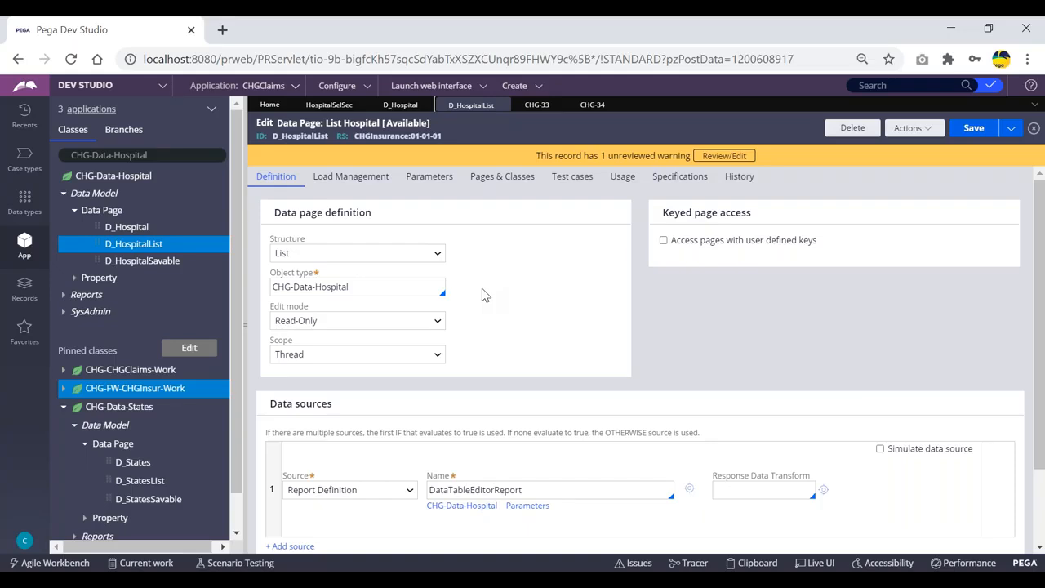
left_click(360, 178)
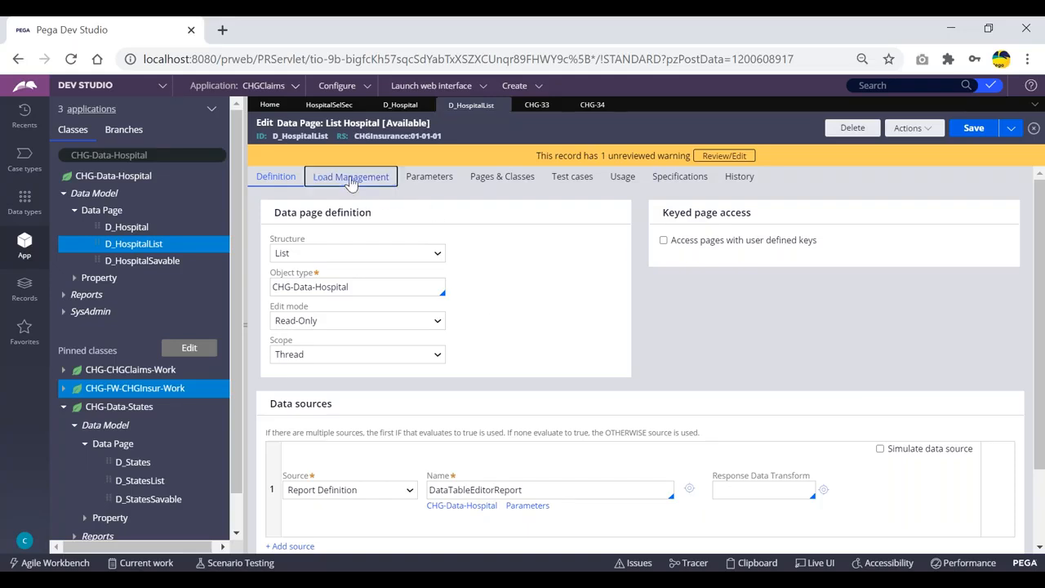
left_click_drag(267, 289, 357, 289)
left_click(363, 290)
left_click(275, 177)
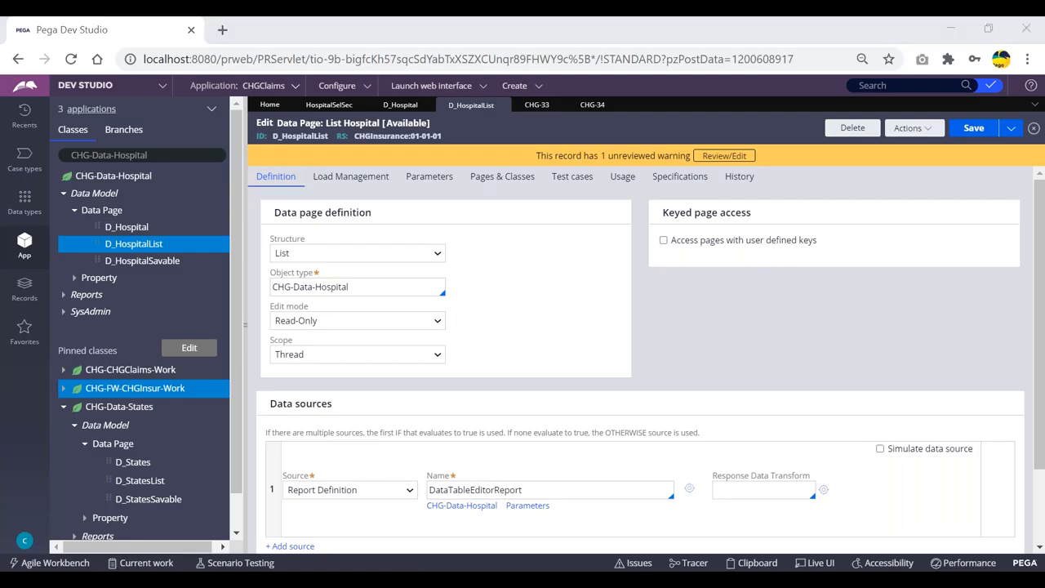
Step: Open the Clipboard viewer and browse the thread-level data pages
mouse_move(412, 568)
left_click(441, 511)
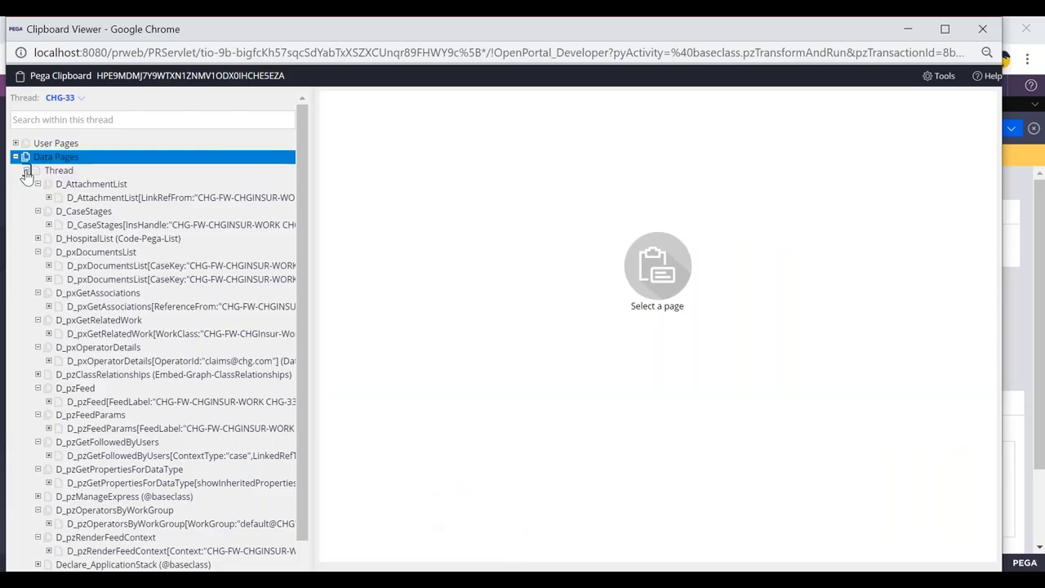
left_click(26, 171)
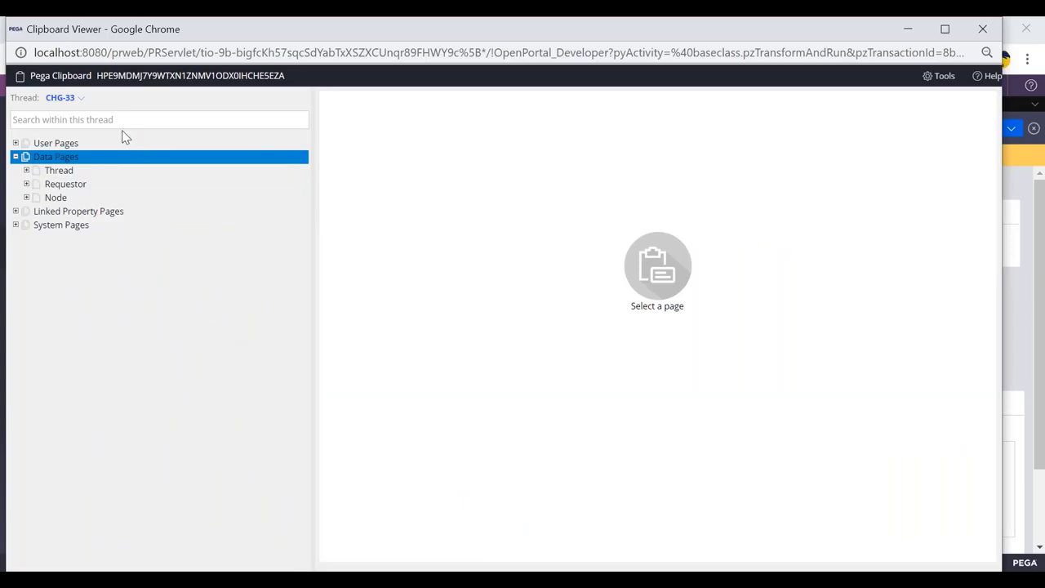
Step: Close the Clipboard viewer and inspect the D_HospitalList data source's report definition name
left_click_drag(69, 31, 76, 104)
left_click(985, 98)
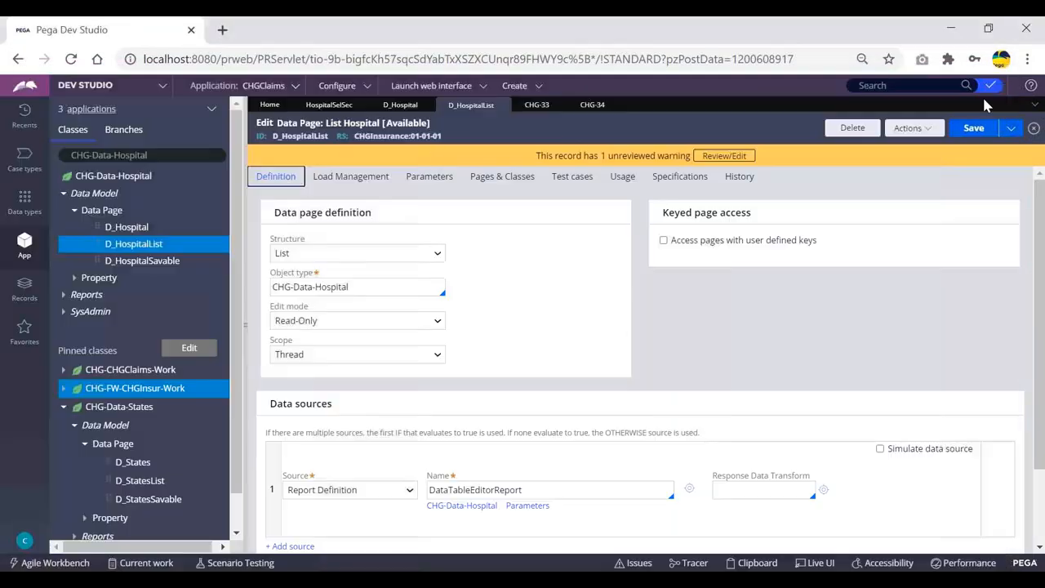
left_click(599, 256)
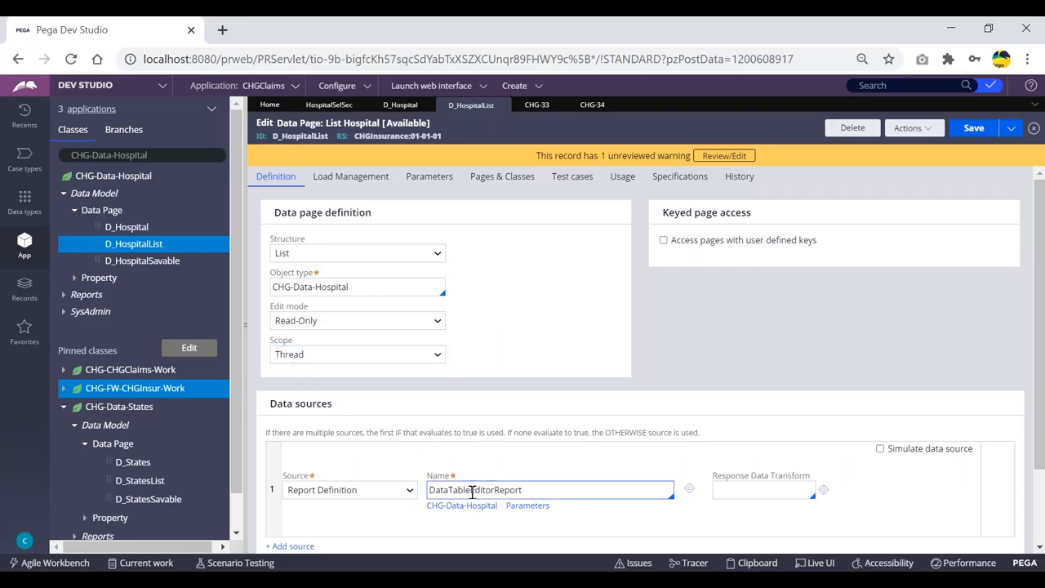
Step: Switch to case CHG-34 and expand its thread-level data pages in the Clipboard viewer
left_click(594, 106)
left_click(756, 563)
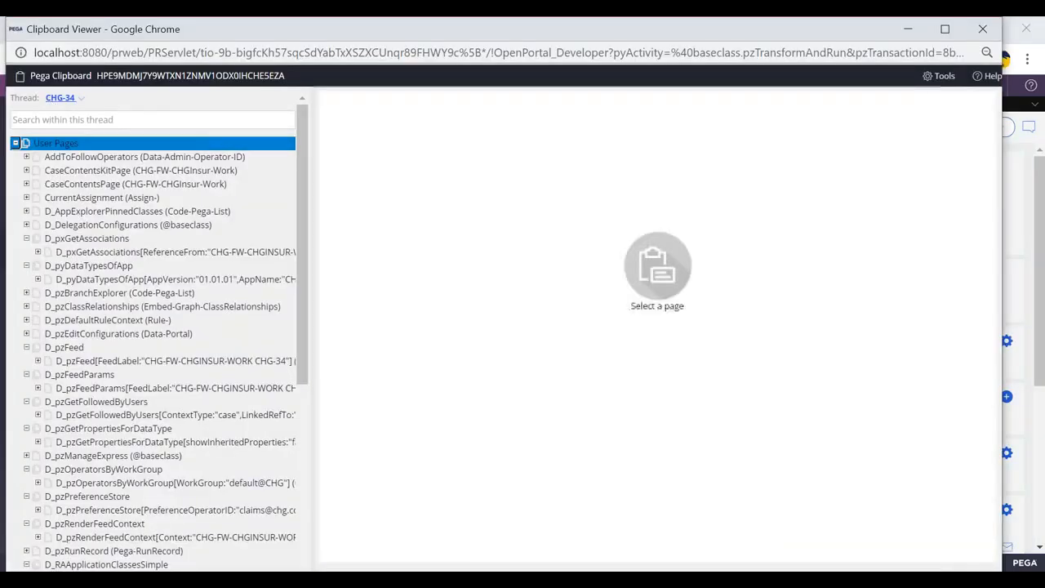
left_click(15, 142)
left_click(16, 156)
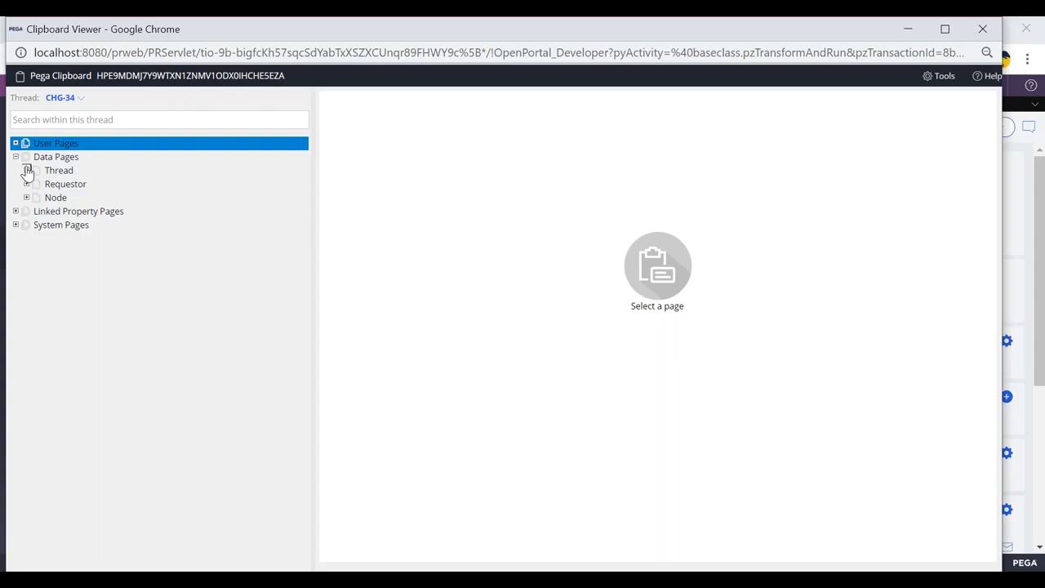
left_click(27, 170)
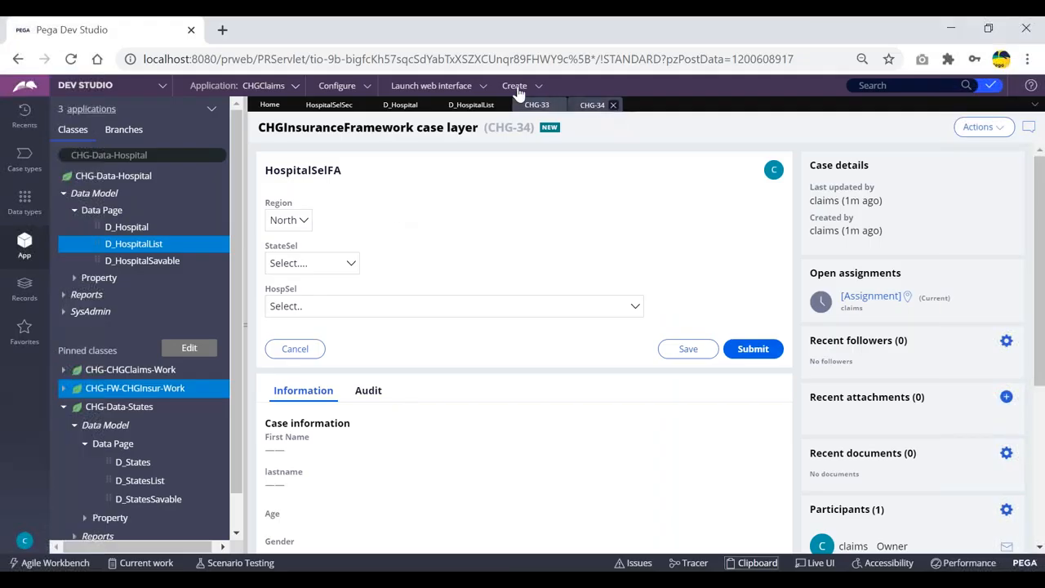
Step: Create a new CHGInsuranceFramework case from the Create menu
left_click(516, 87)
mouse_move(531, 101)
left_click(648, 102)
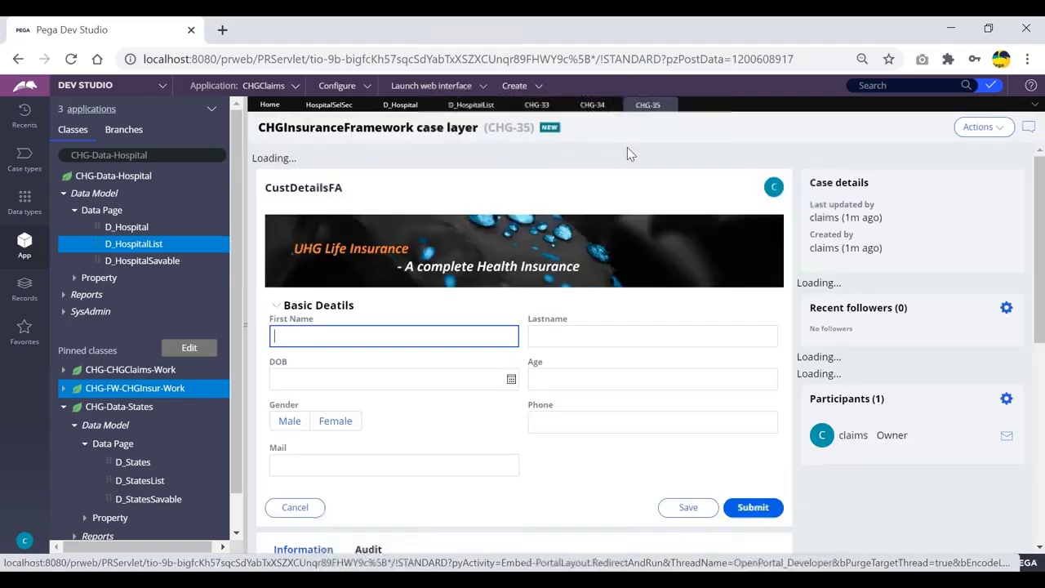
Step: Open the Clipboard viewer for the new case CHG-35 and expand its thread-level data pages
left_click(749, 565)
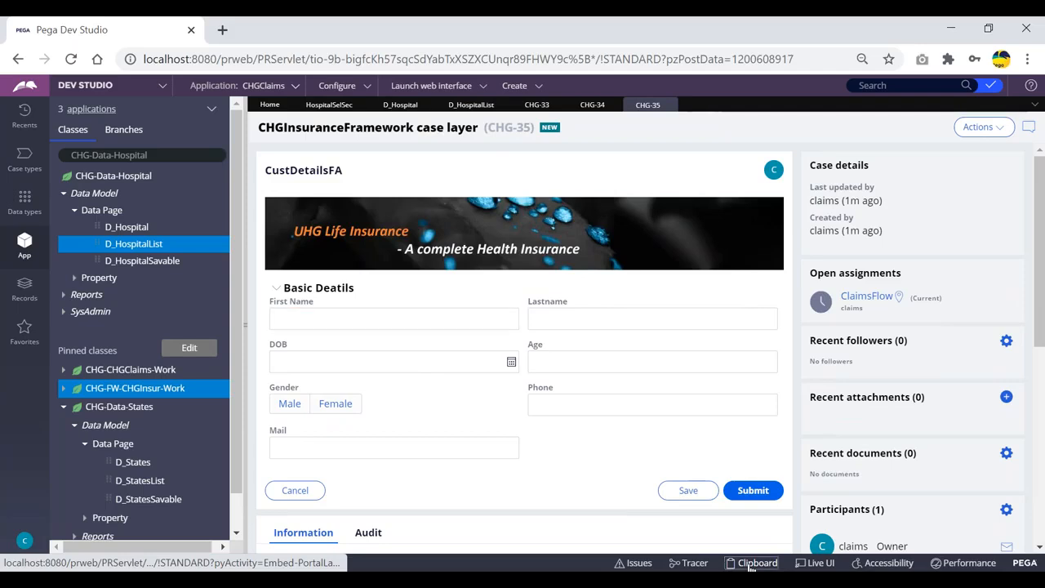
left_click(80, 239)
left_click(16, 143)
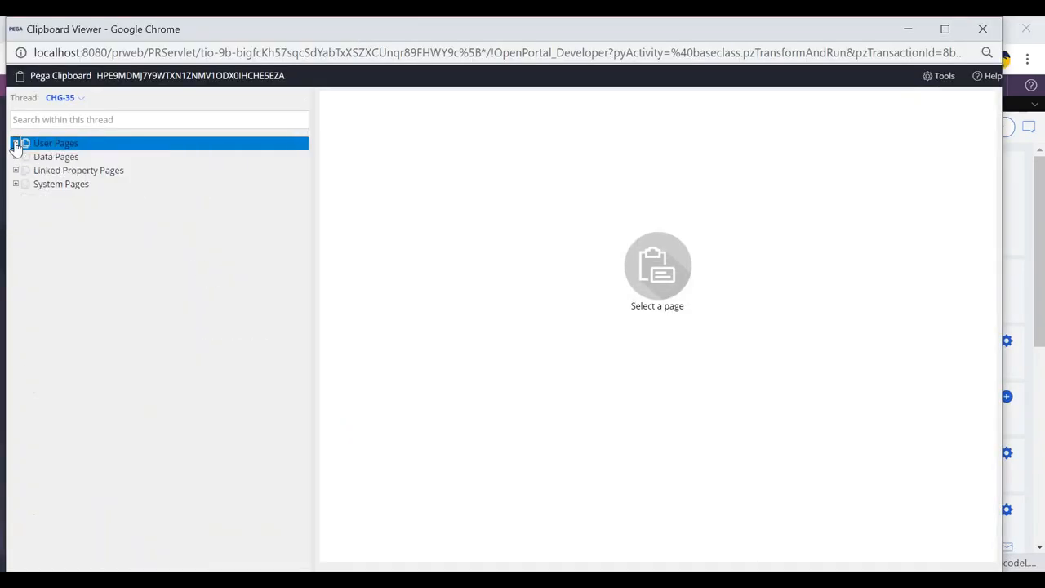
left_click(16, 156)
left_click(27, 170)
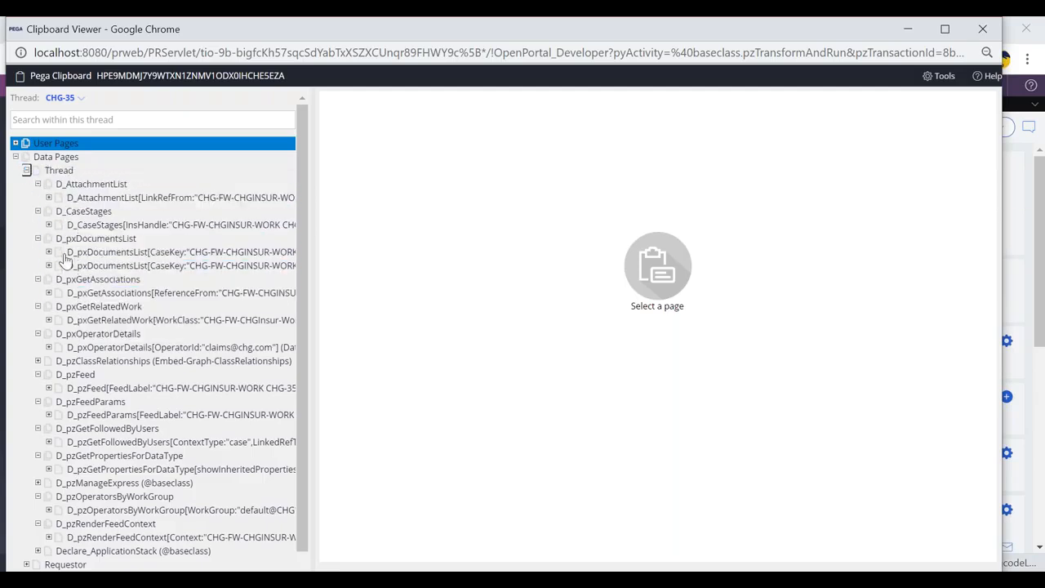
Step: Submit the customer details, nominee and treatment details screens to advance the case to HospitalSelFA
key("alt+Tab")
left_click(753, 494)
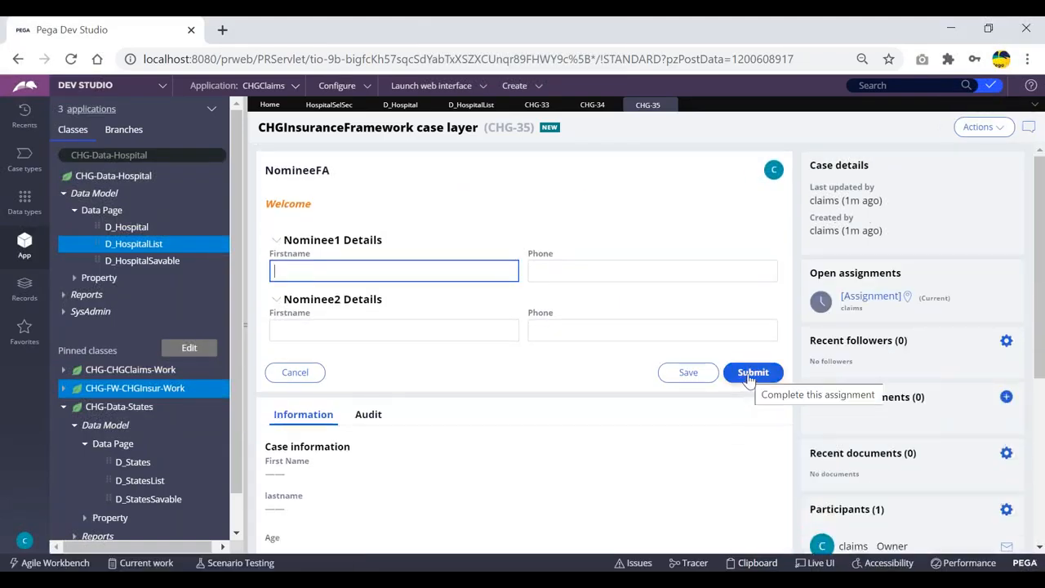
left_click(749, 378)
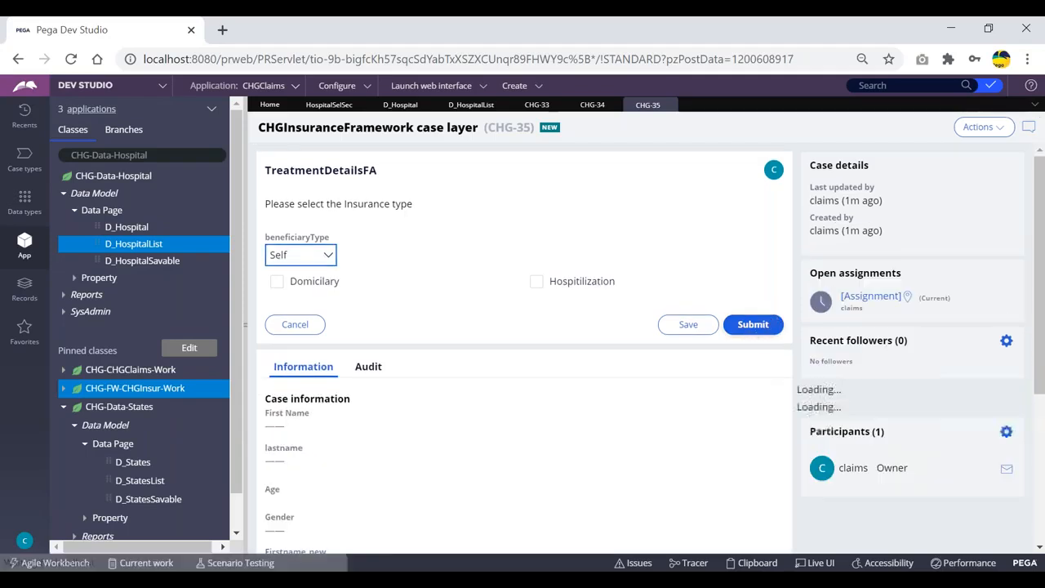
left_click(750, 331)
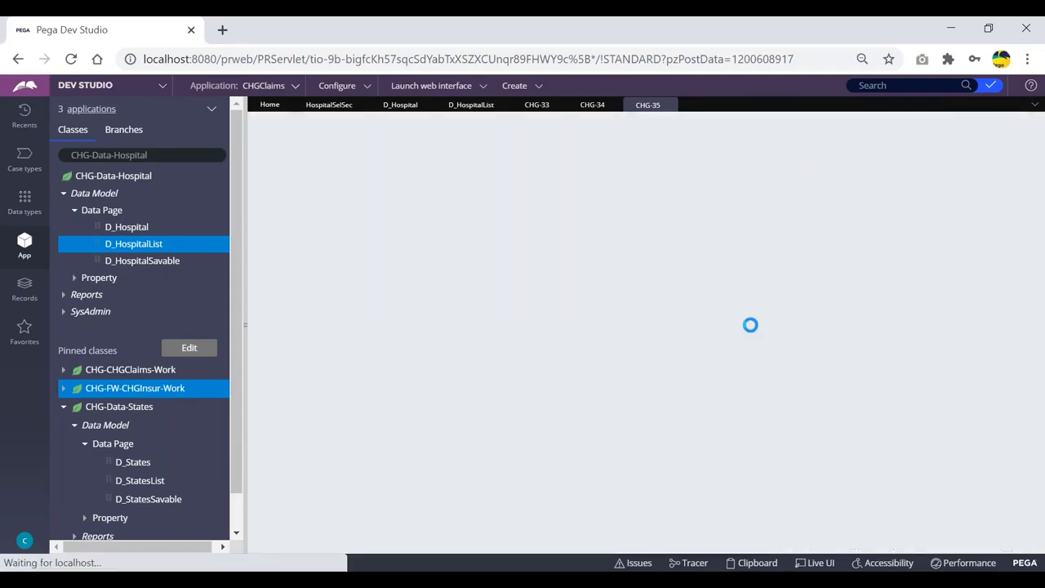
Step: Reopen the Clipboard viewer and expand the thread-level data pages to check for D_HospitalList
left_click(753, 563)
left_click(15, 143)
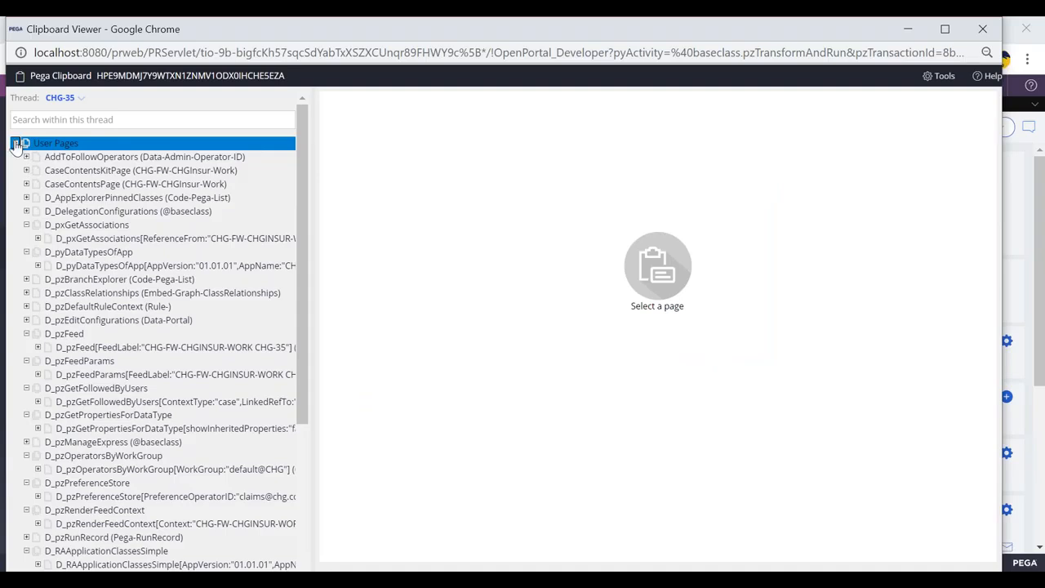
left_click(16, 143)
left_click(16, 157)
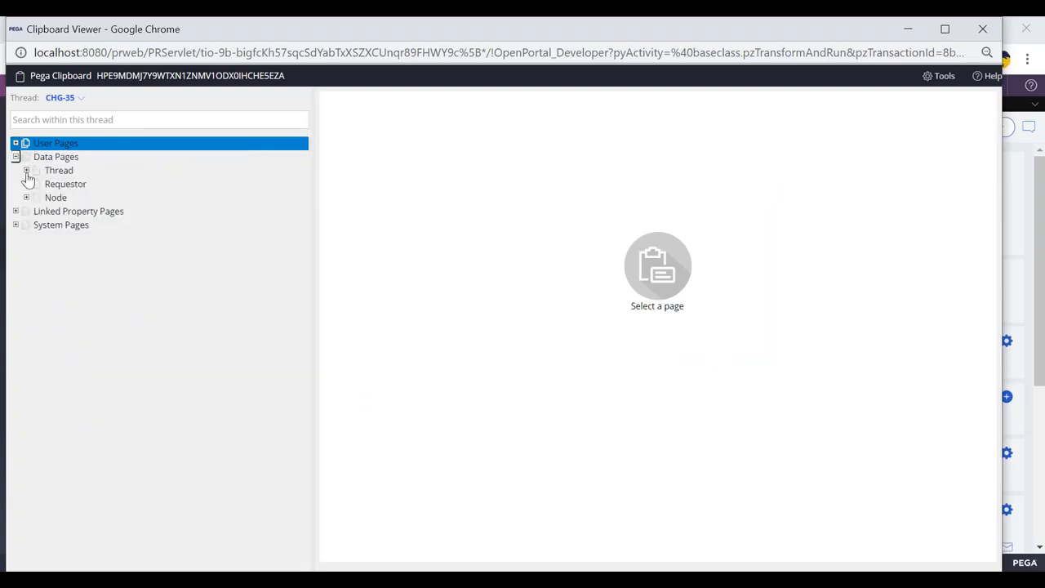
left_click(26, 171)
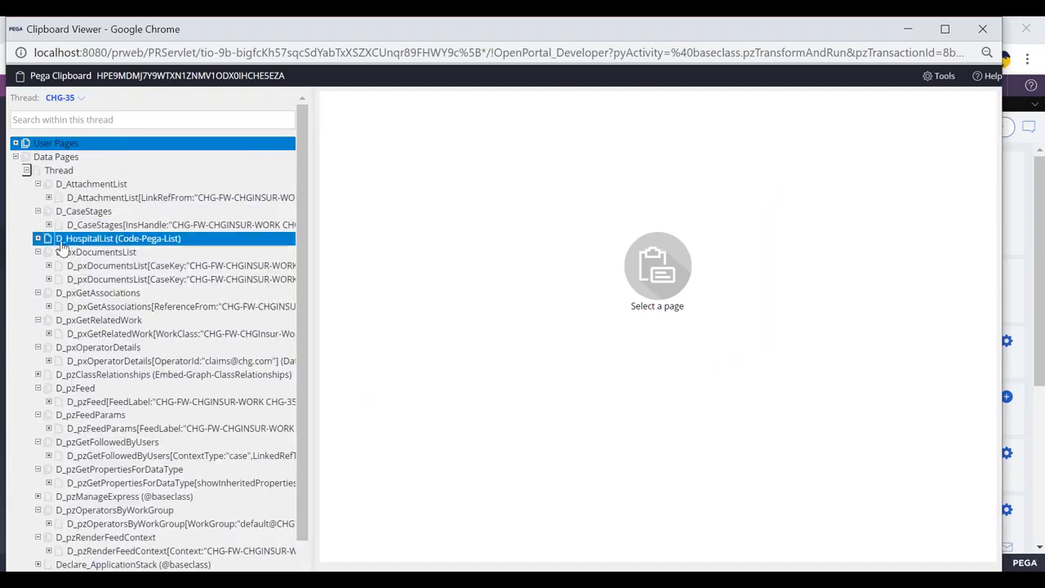
Step: Compare the HospitalSelFA screen with the thread-level data pages listed in the Clipboard viewer
left_click(982, 28)
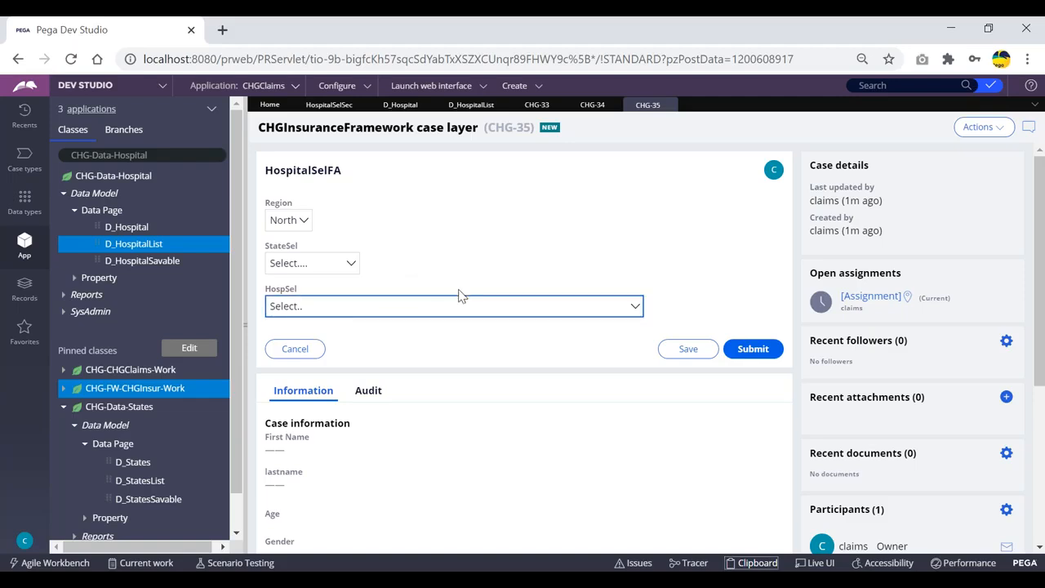
key("alt+Tab")
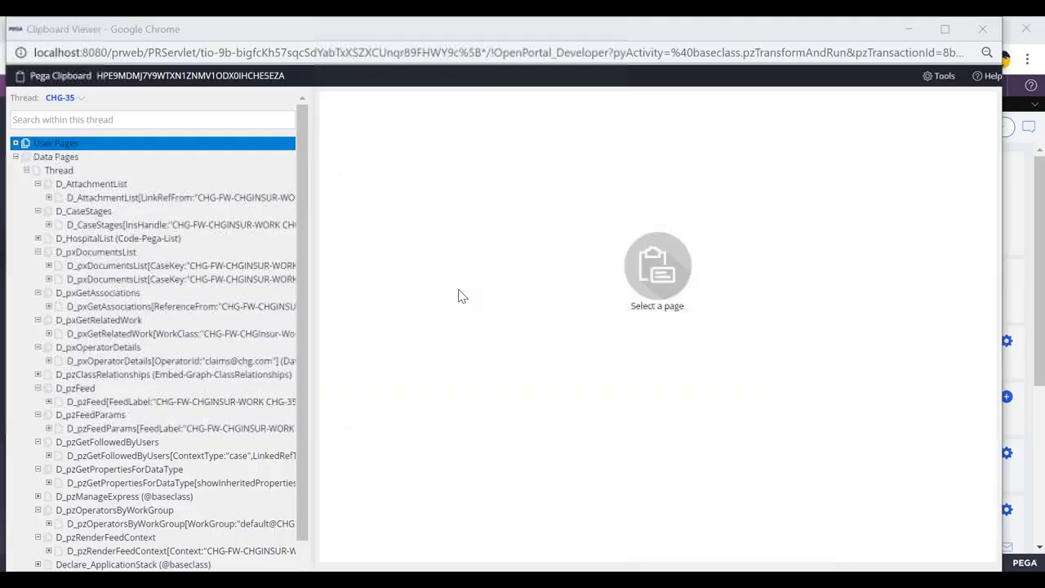
key("alt+Tab")
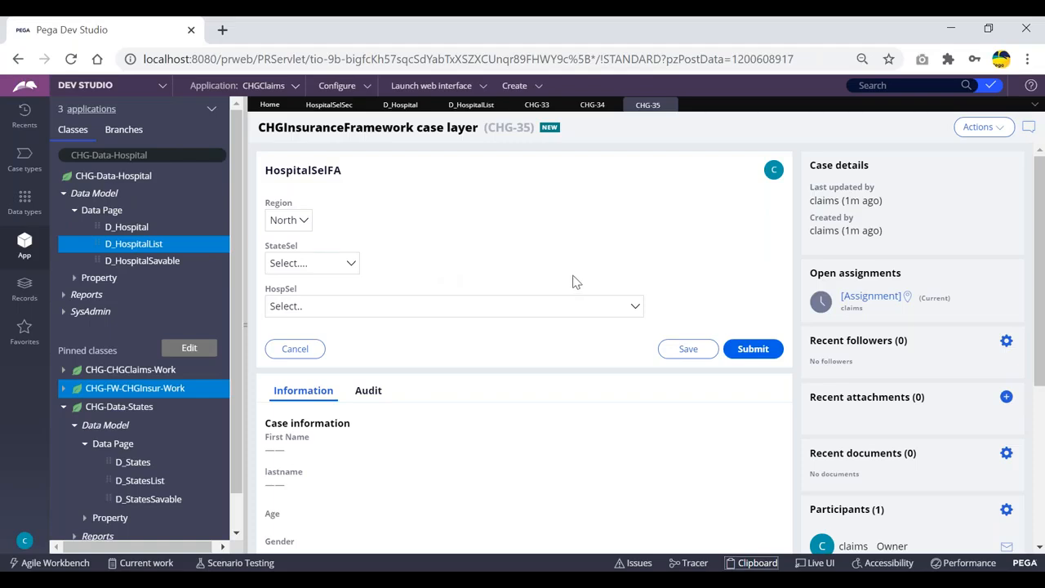
key("alt+Tab")
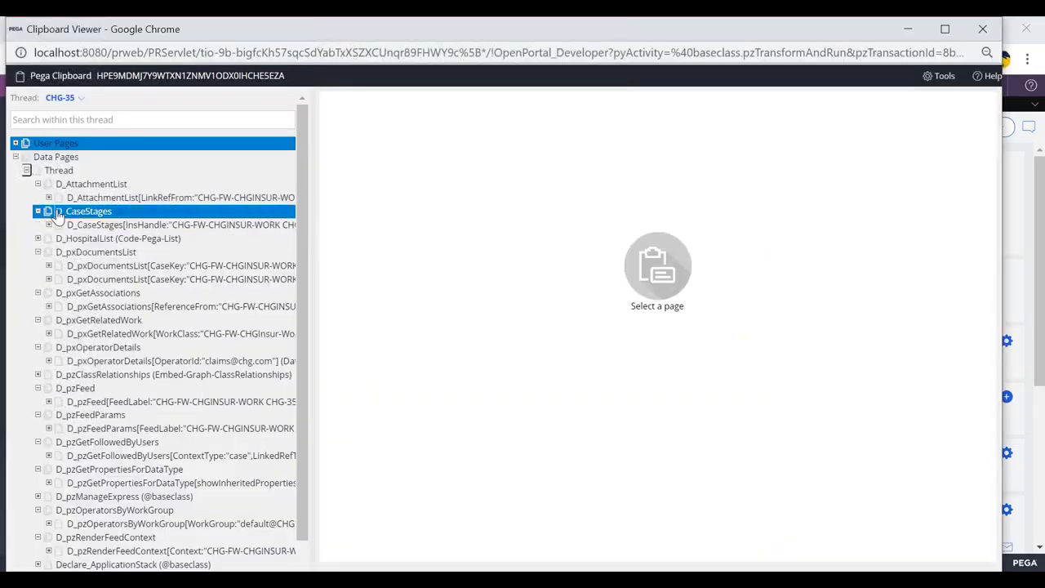
key("alt+Tab")
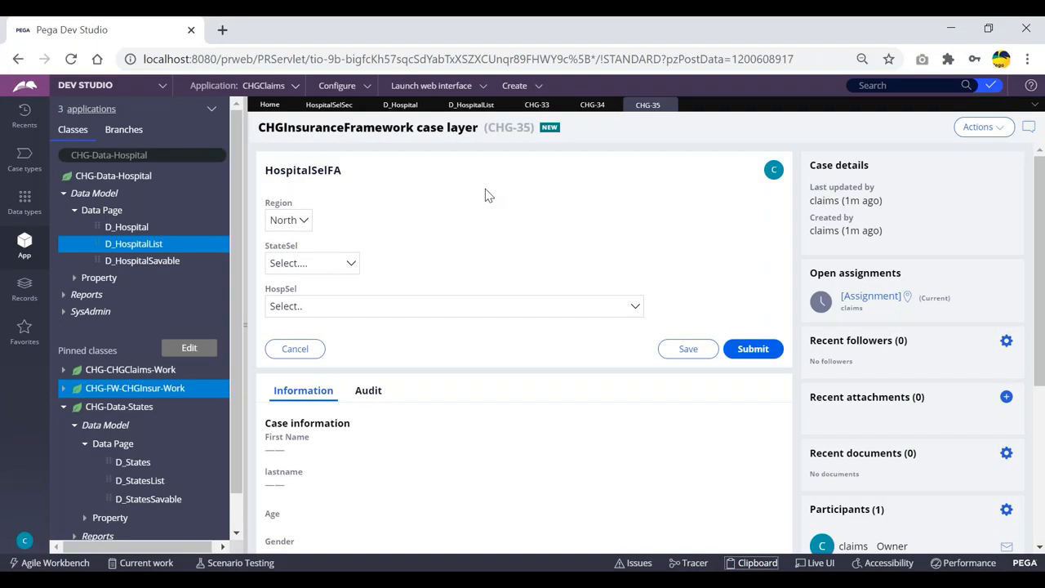
key("alt+Tab")
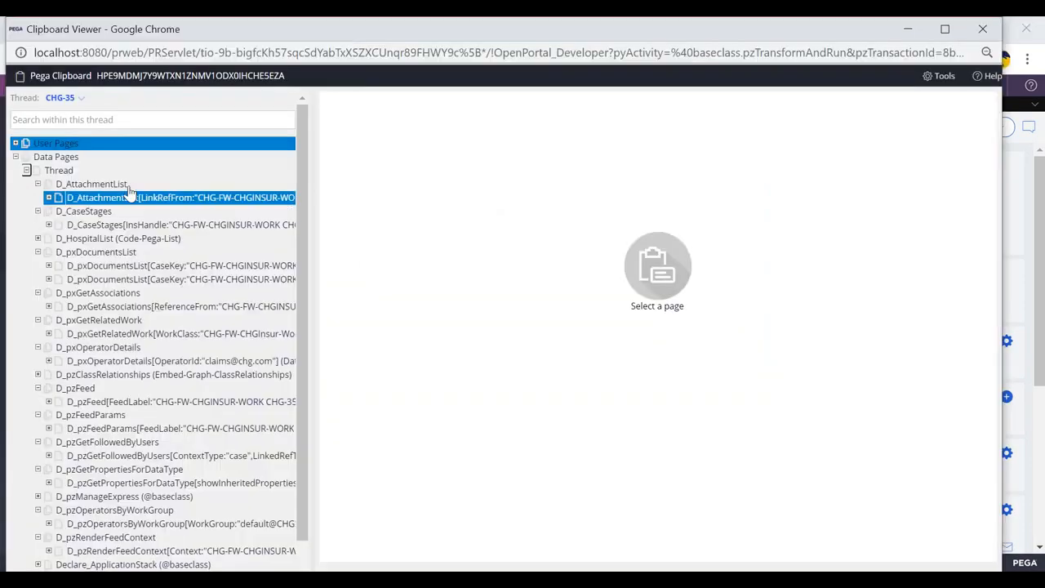
key("alt+Tab")
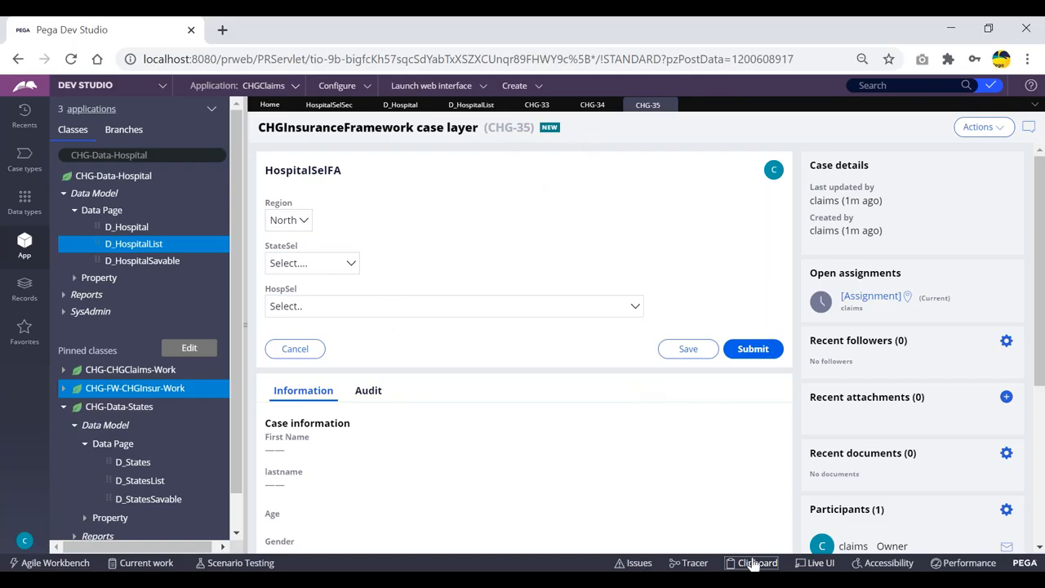
Step: Submit the HospitalSelFA screen of case CHG-35 without selecting a state or hospital
left_click(750, 349)
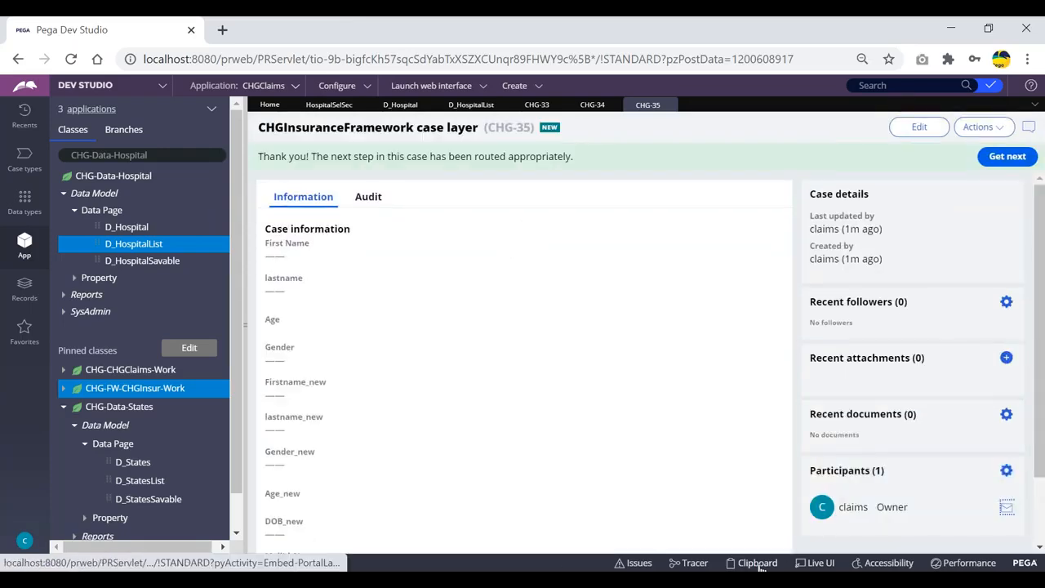
left_click_drag(487, 128, 533, 128)
left_click(623, 128)
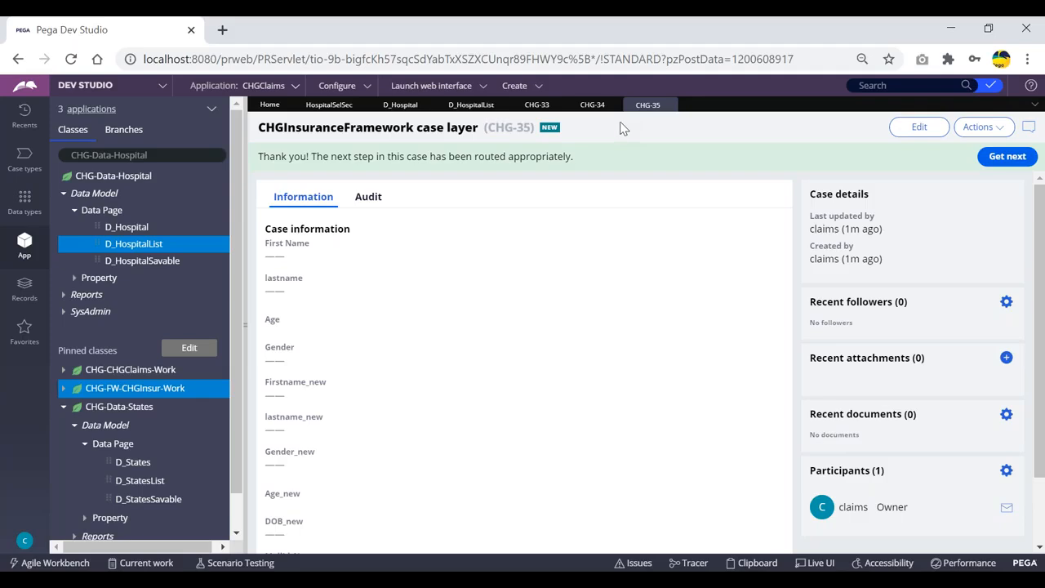
Step: Open the Clipboard viewer again and expand the thread-level data pages after the submission
left_click(756, 564)
left_click(14, 143)
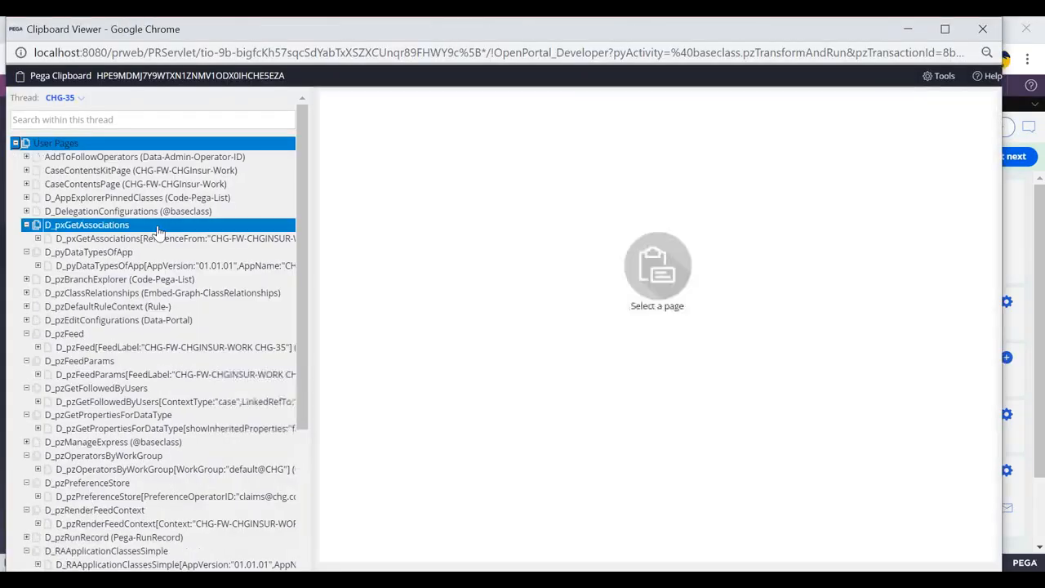
left_click(15, 144)
left_click(17, 157)
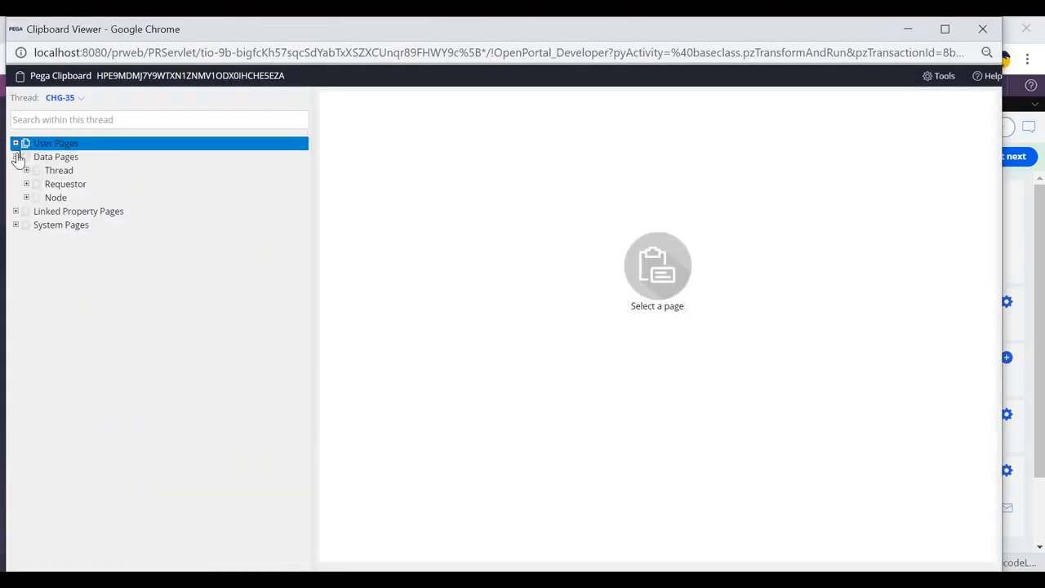
left_click(26, 170)
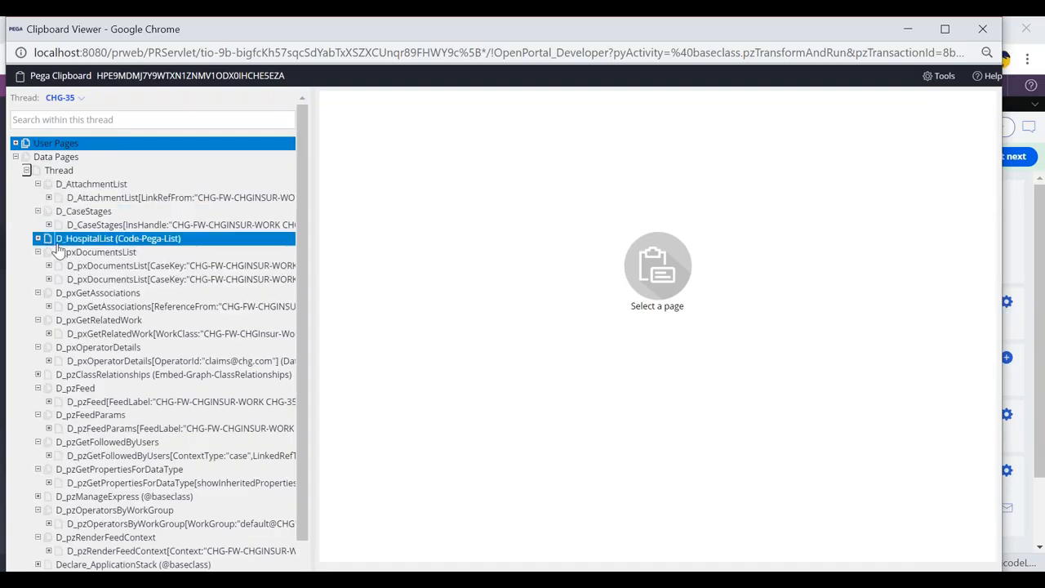
Step: Switch back and forth between the submitted case and the Clipboard's thread data page list
key("alt+Tab")
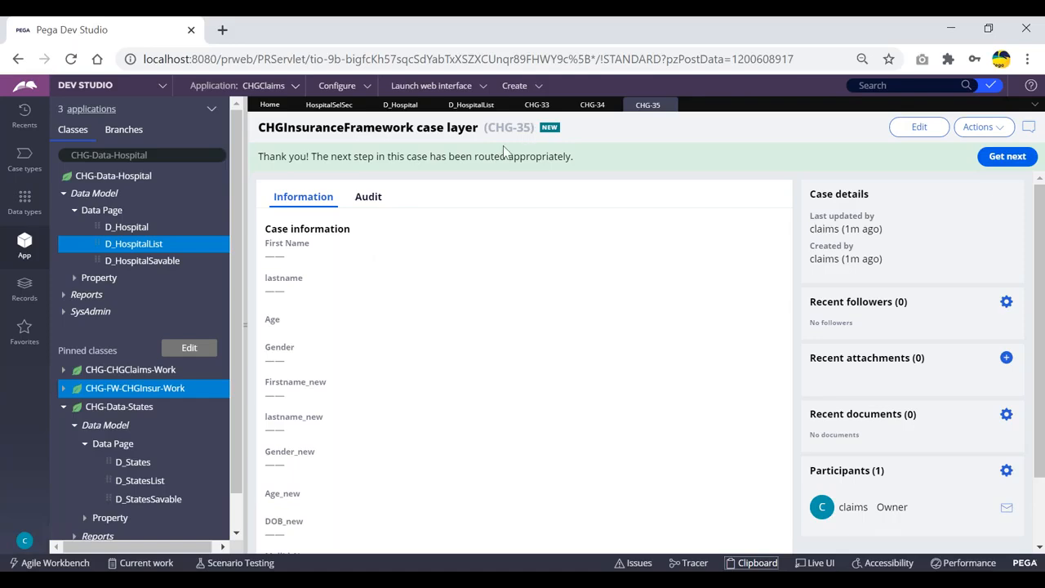
key("alt+Tab")
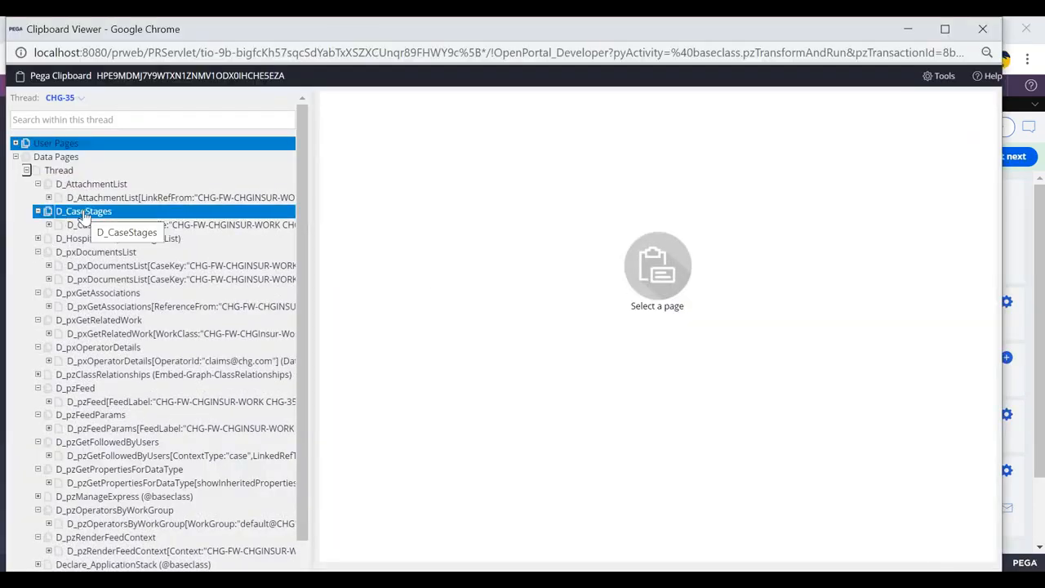
key("alt+Tab")
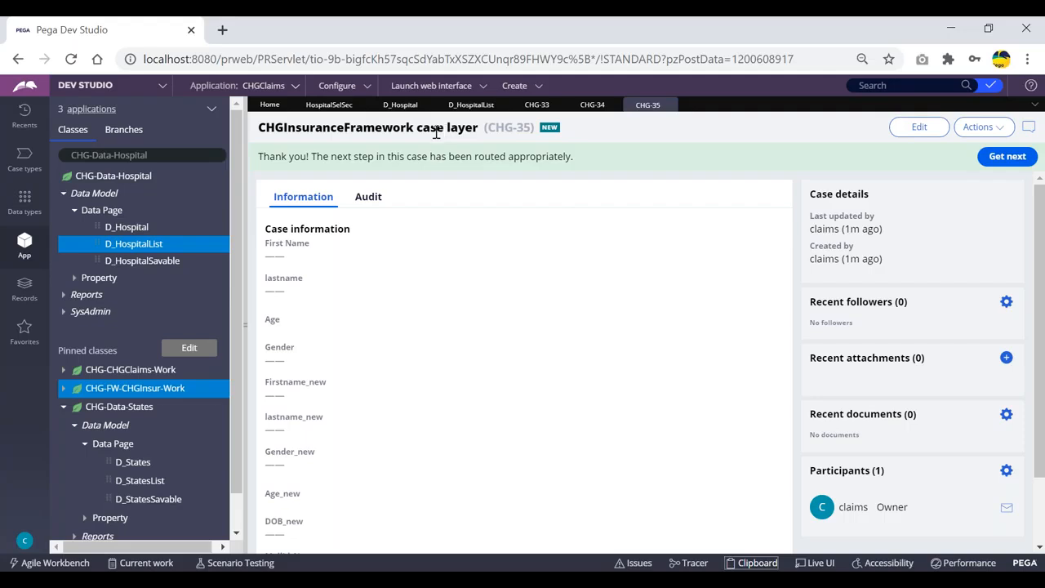
key("alt+Tab")
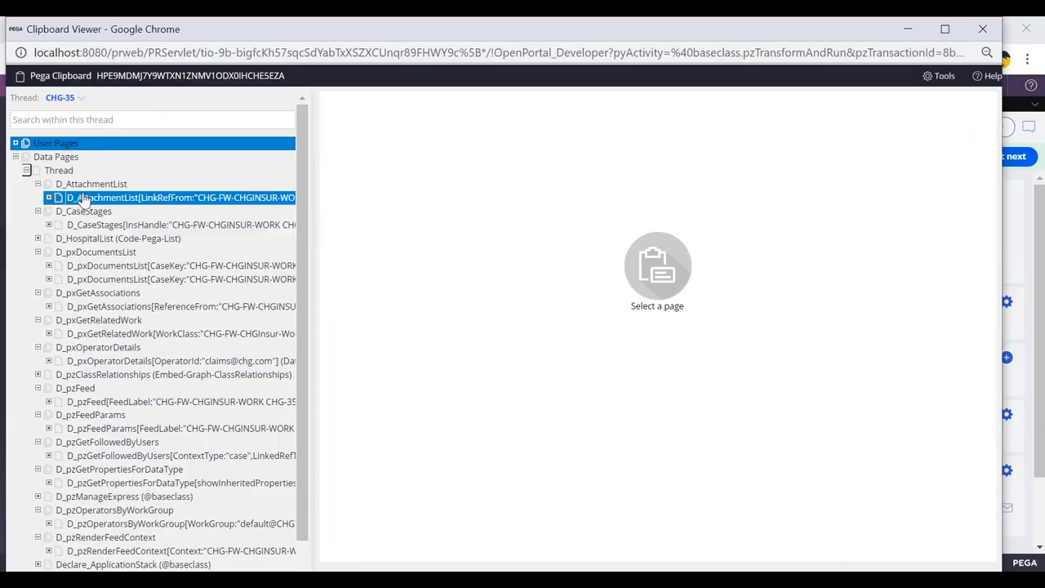
key("alt+Tab")
Step: Create another new case from the Create menu
left_click_drag(487, 128, 527, 127)
left_click(537, 127)
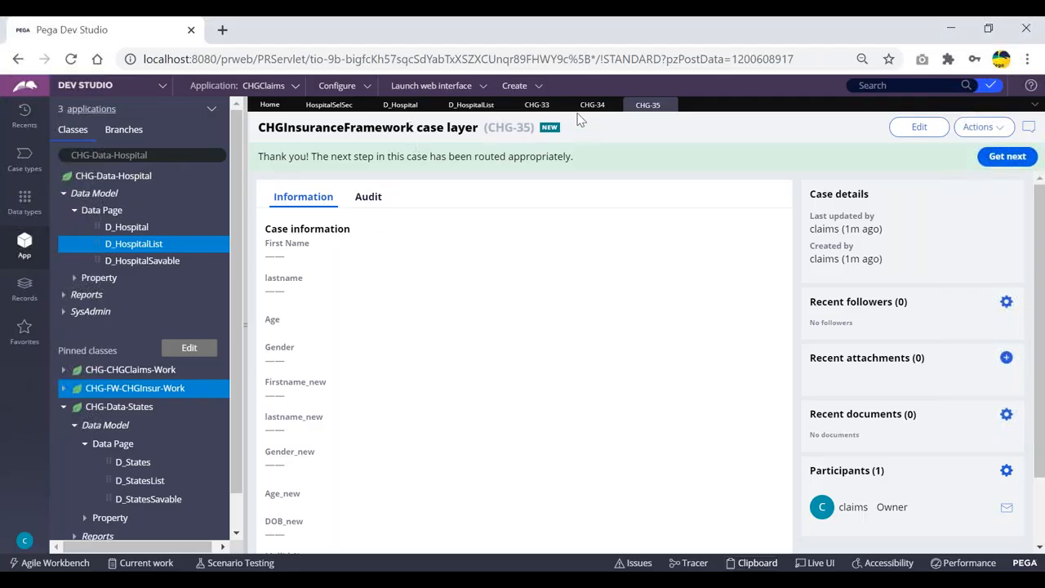
left_click(531, 90)
mouse_move(548, 99)
left_click(644, 101)
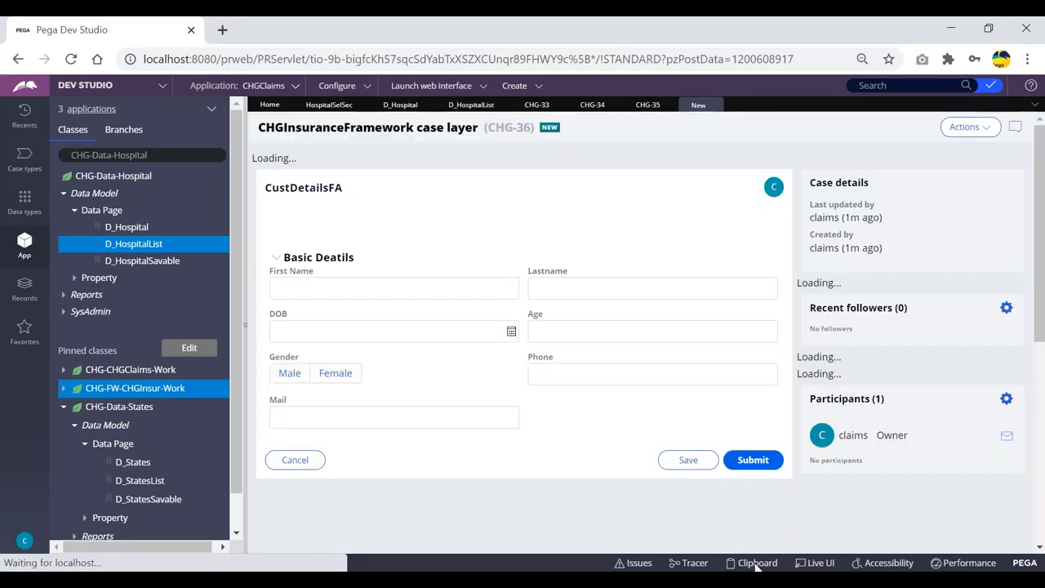
Step: Open the Clipboard viewer for the new case and expand its thread-level data pages
left_click(755, 563)
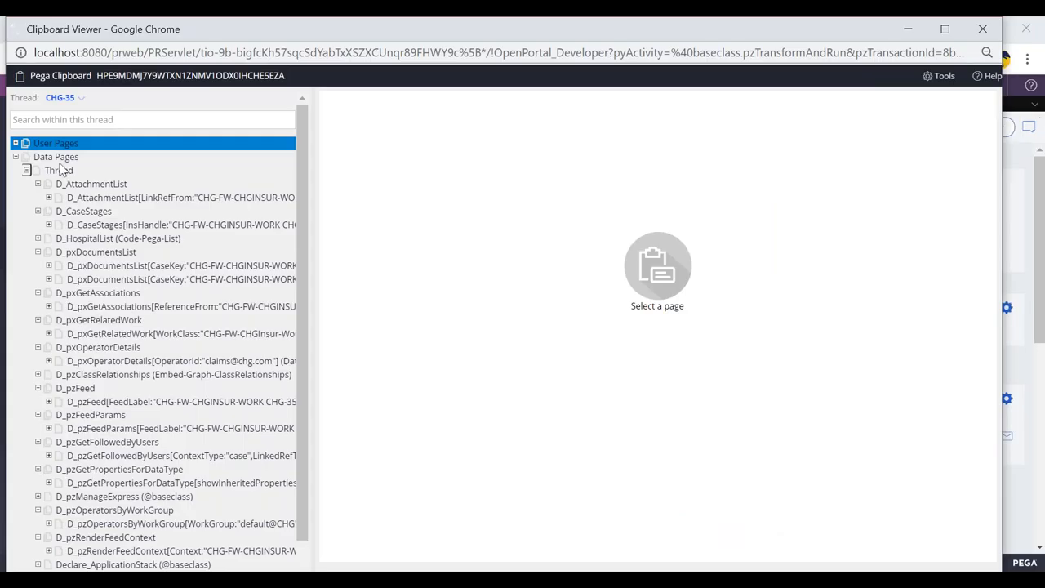
left_click(17, 143)
left_click(14, 143)
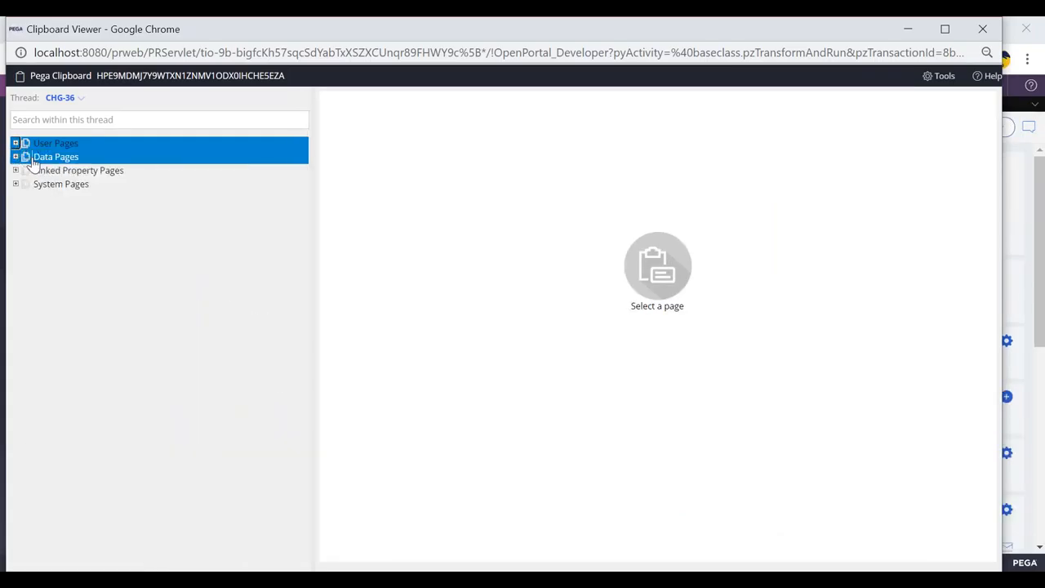
left_click(15, 156)
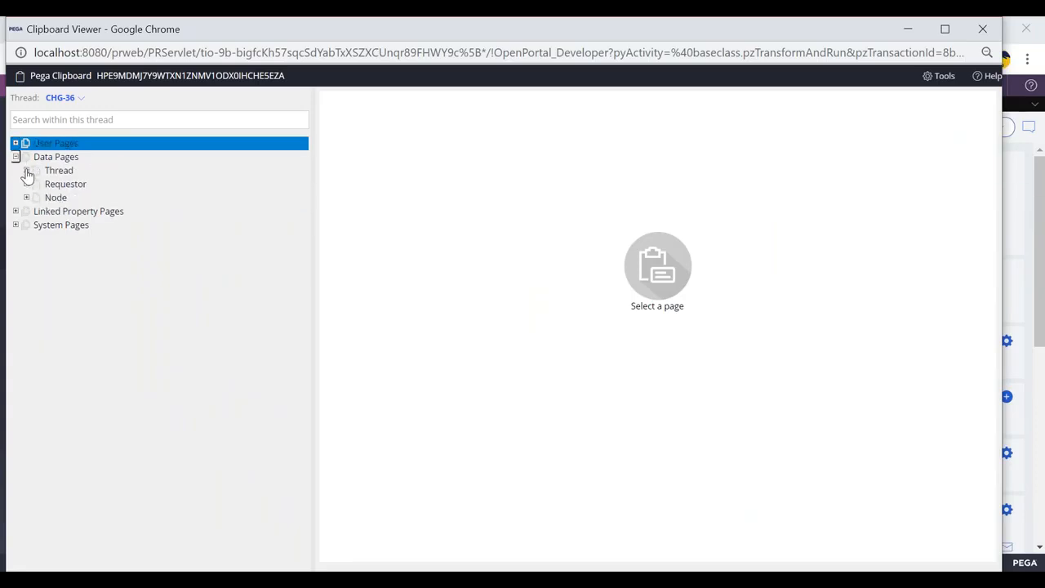
left_click(26, 170)
left_click(98, 205)
left_click(83, 211)
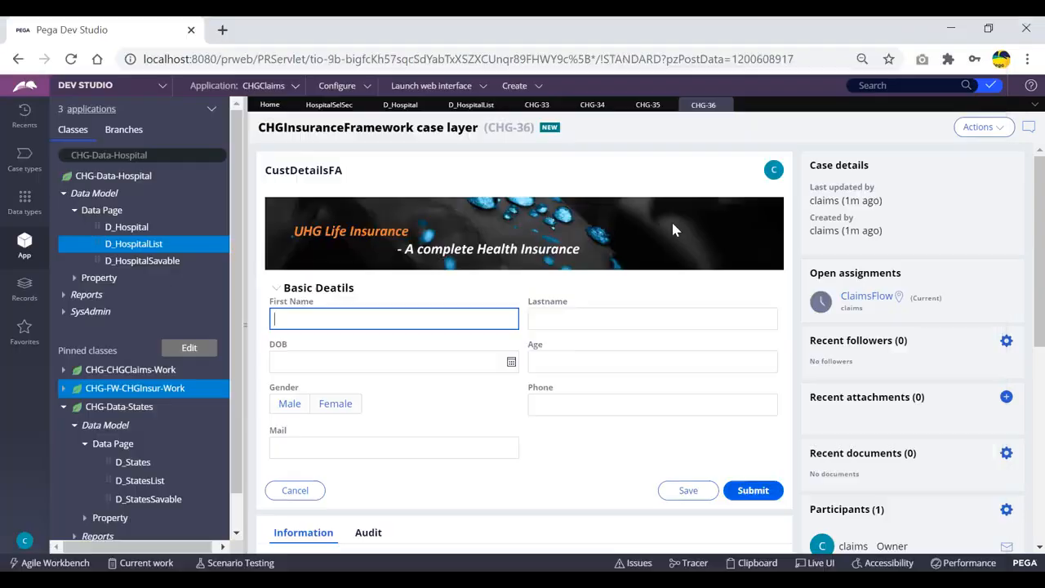
left_click(600, 162)
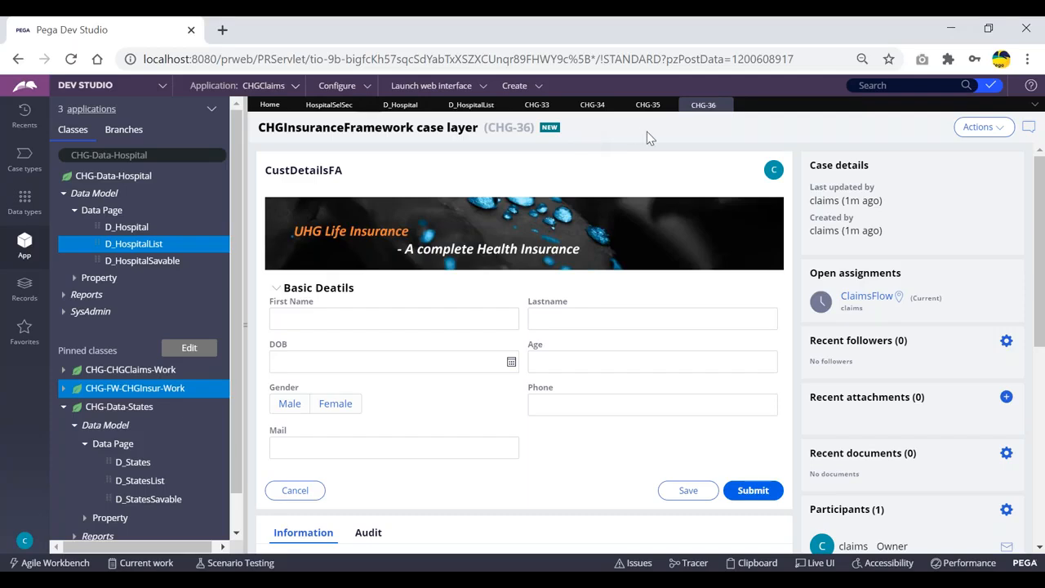
Step: Compare the open cases CHG-33 and CHG-34 with the Clipboard's data page list, selecting the case IDs
left_click(537, 104)
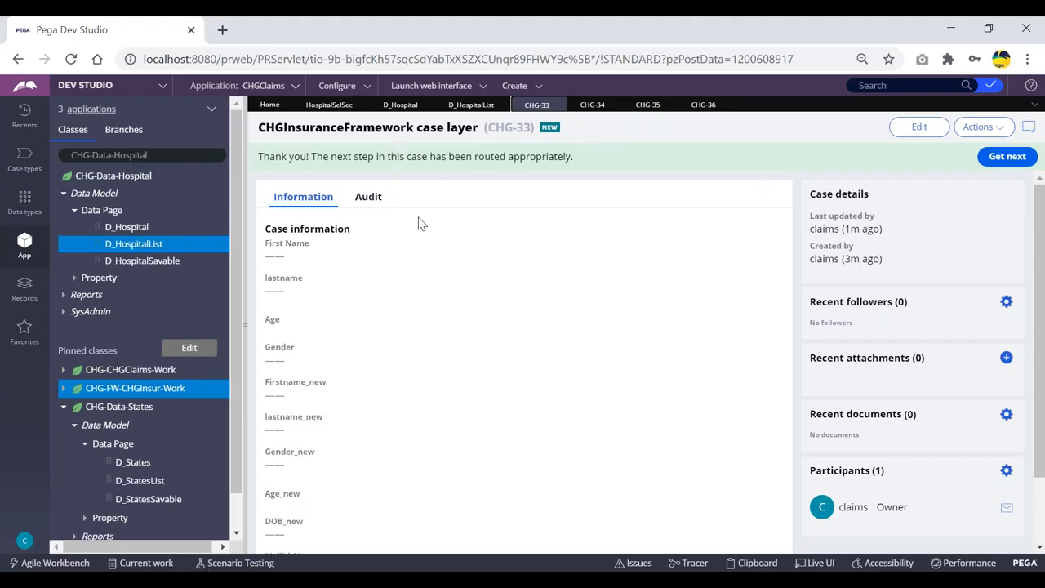
left_click(584, 111)
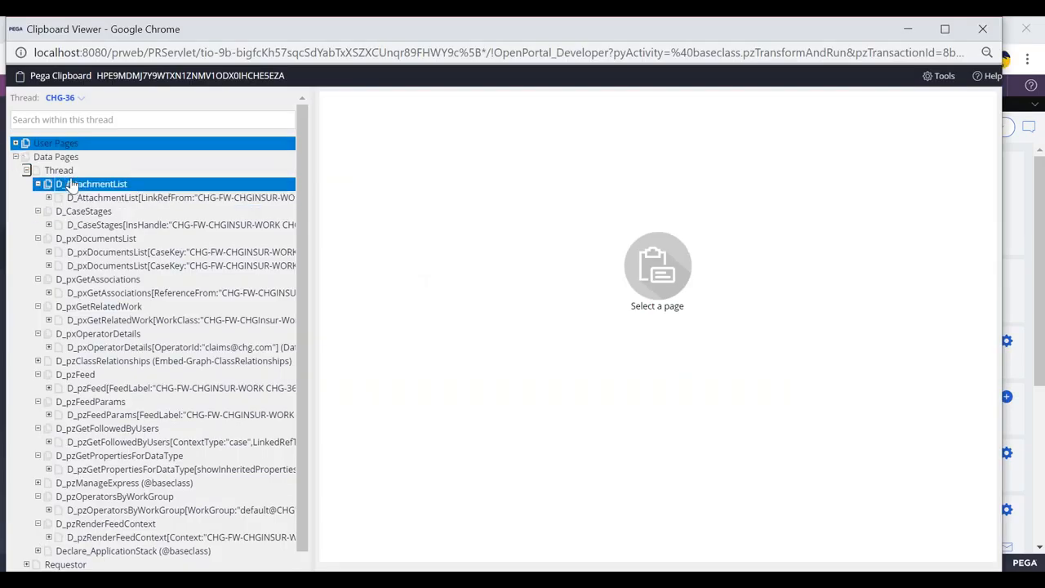
key("alt+Tab")
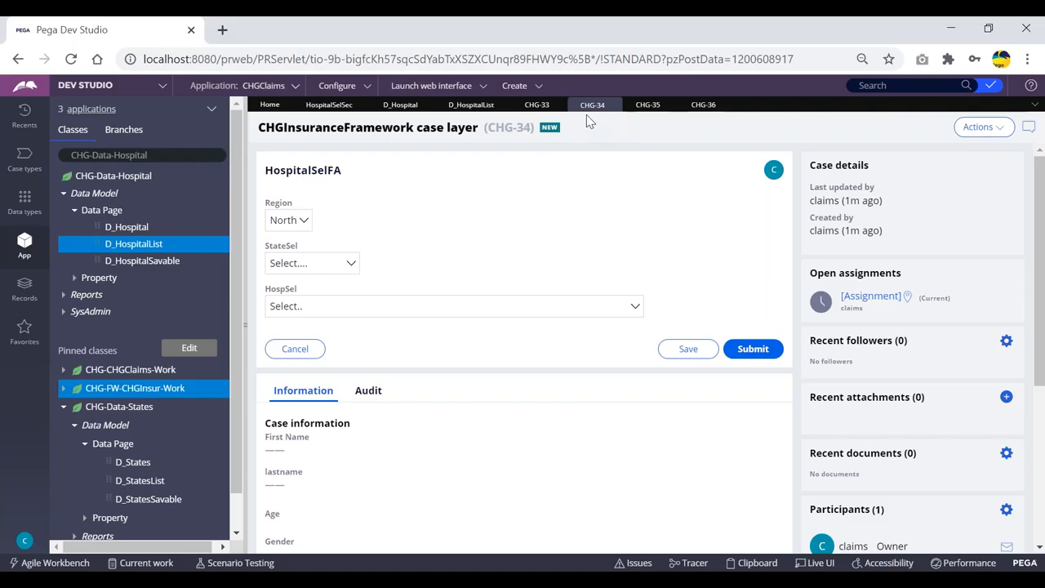
left_click_drag(488, 127, 519, 127)
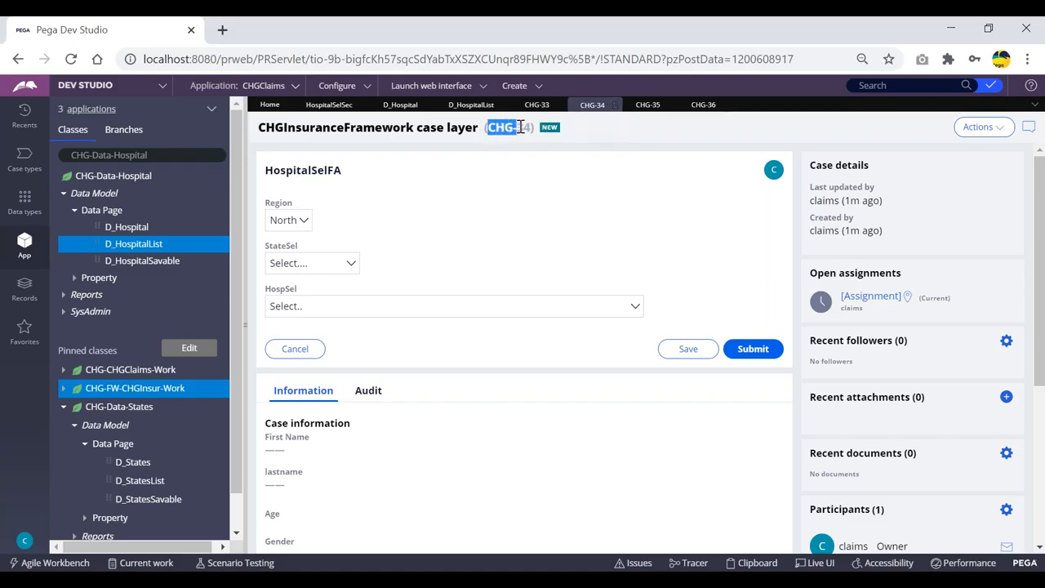
left_click(603, 136)
left_click_drag(487, 127, 527, 127)
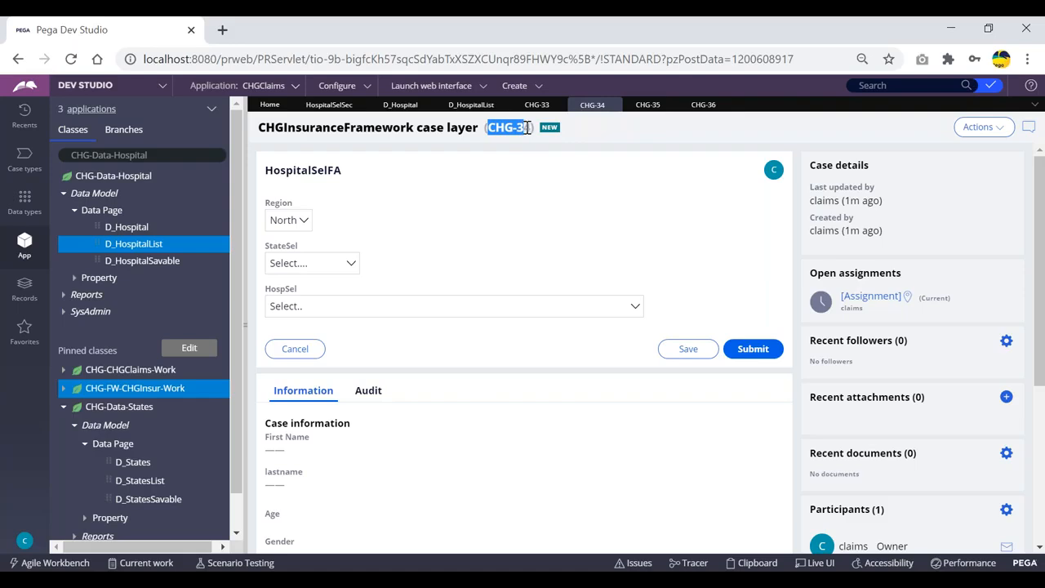
left_click(637, 145)
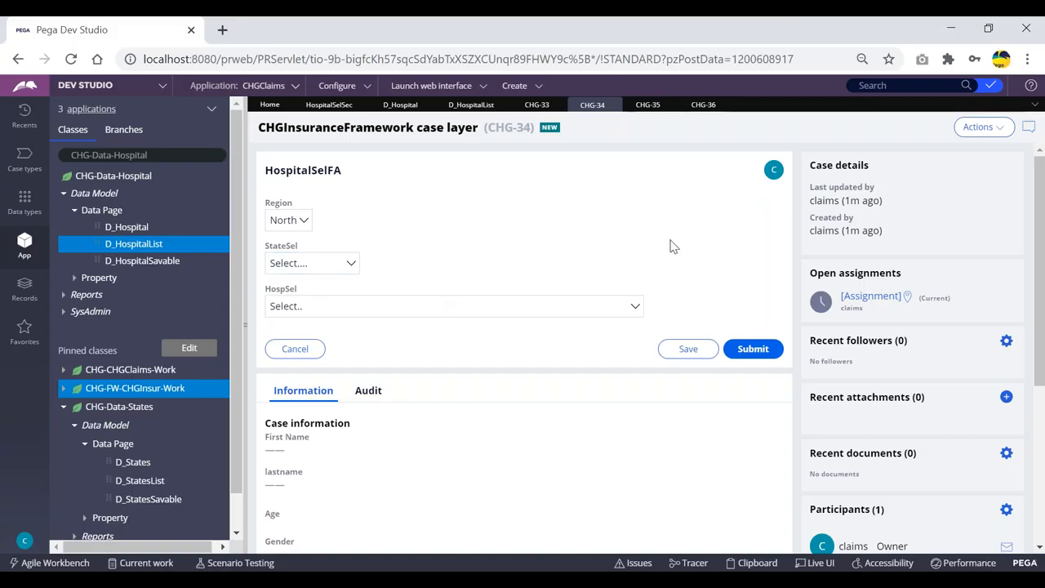
Step: Switch between the D_Hospital and D_HospitalList data page tabs and the open case tabs to review their scope settings
left_click(399, 107)
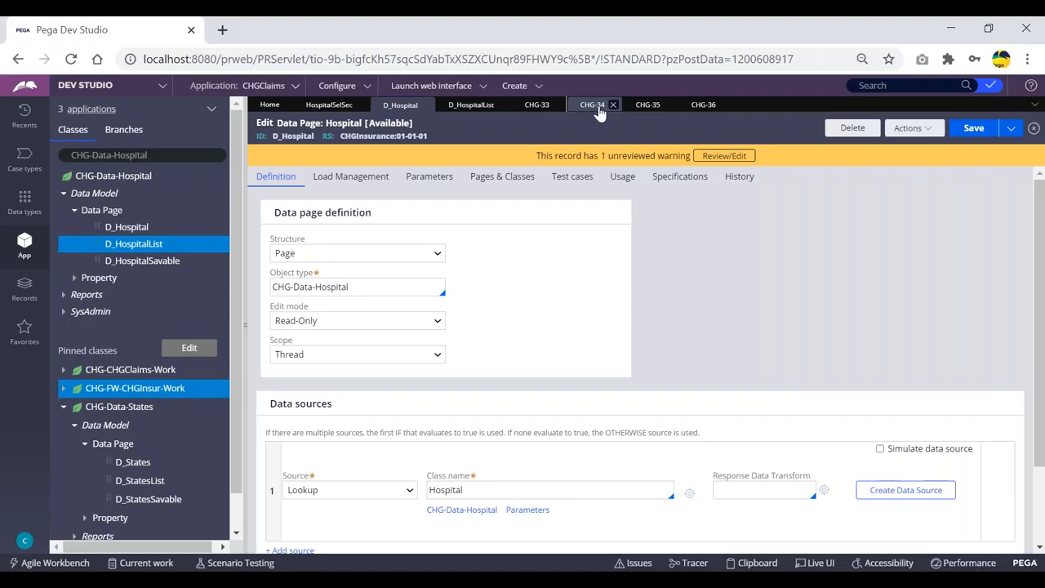
left_click(594, 106)
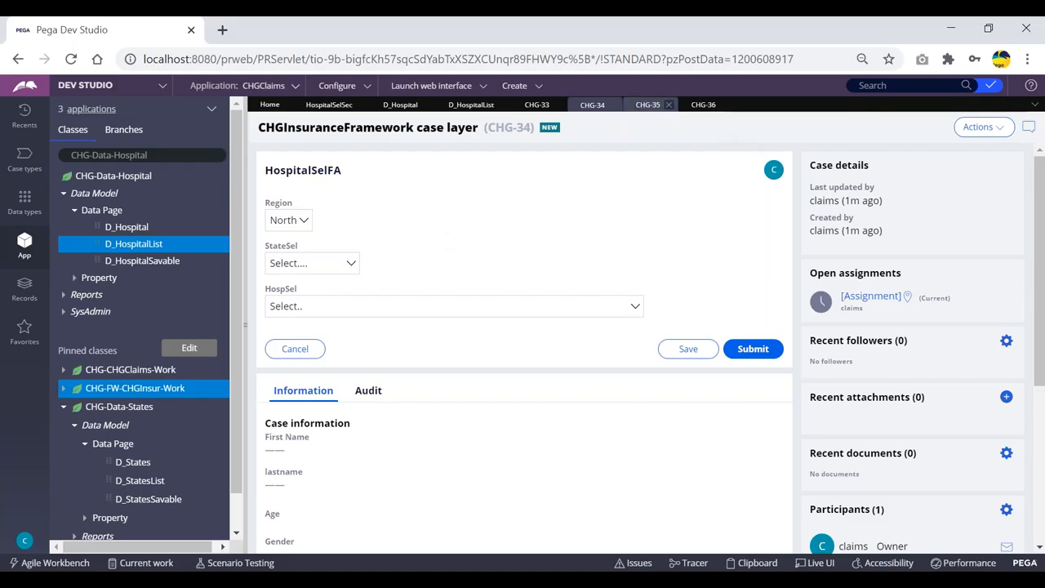
left_click(646, 107)
left_click(702, 107)
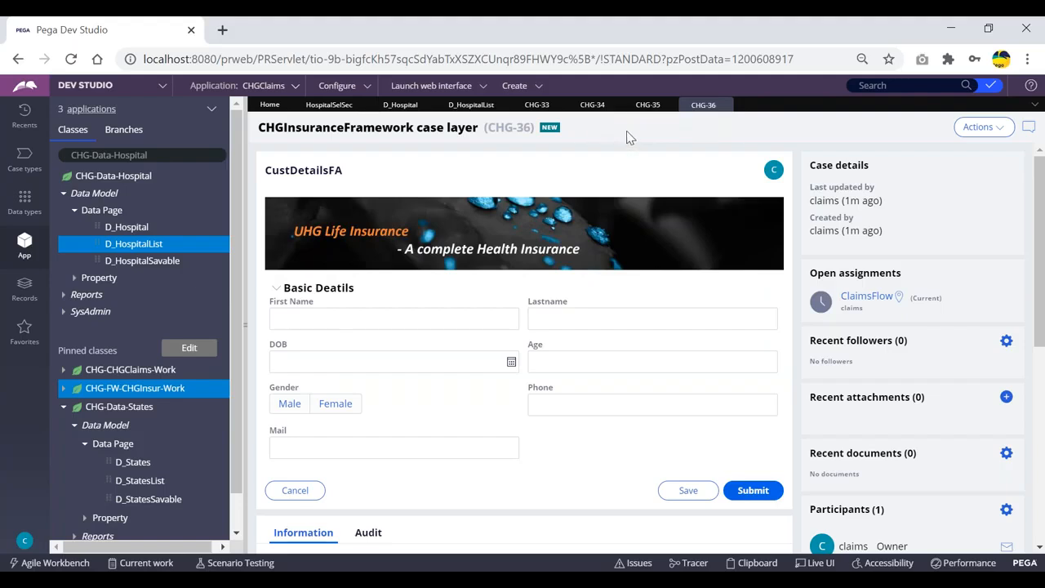
left_click(465, 107)
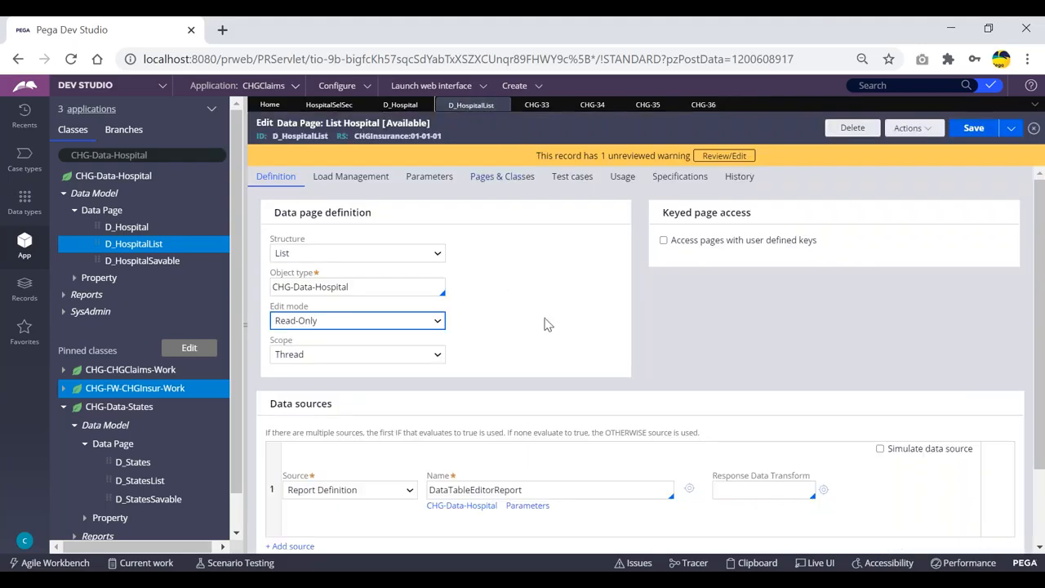
left_click_drag(291, 139, 323, 141)
left_click(466, 123)
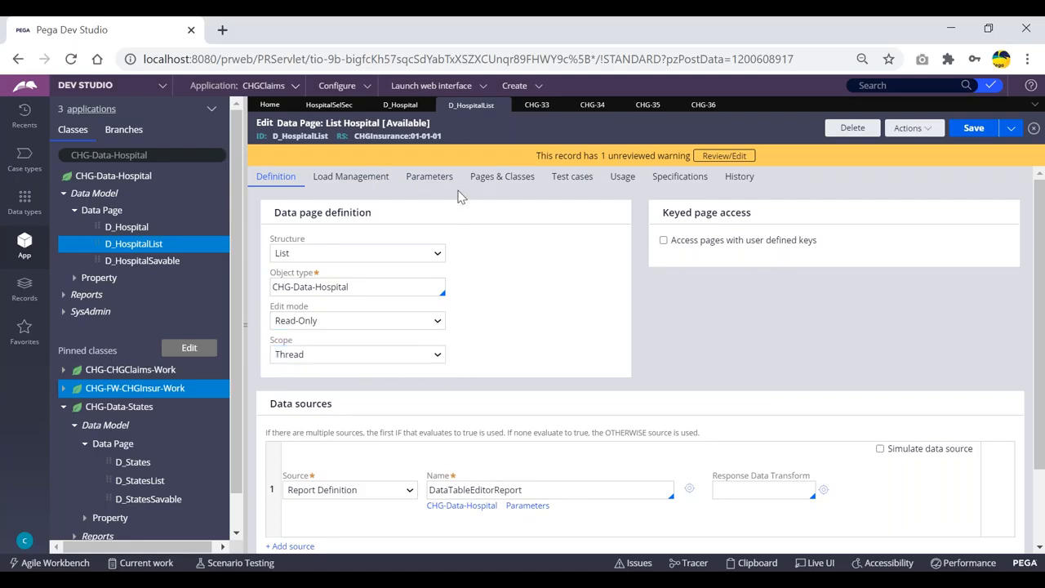
left_click(536, 105)
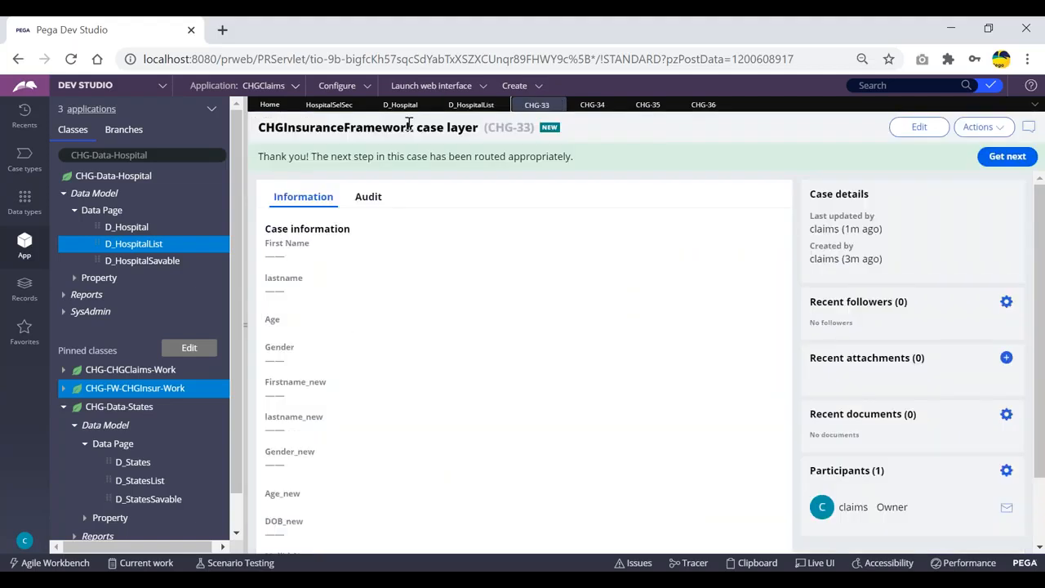
left_click(474, 105)
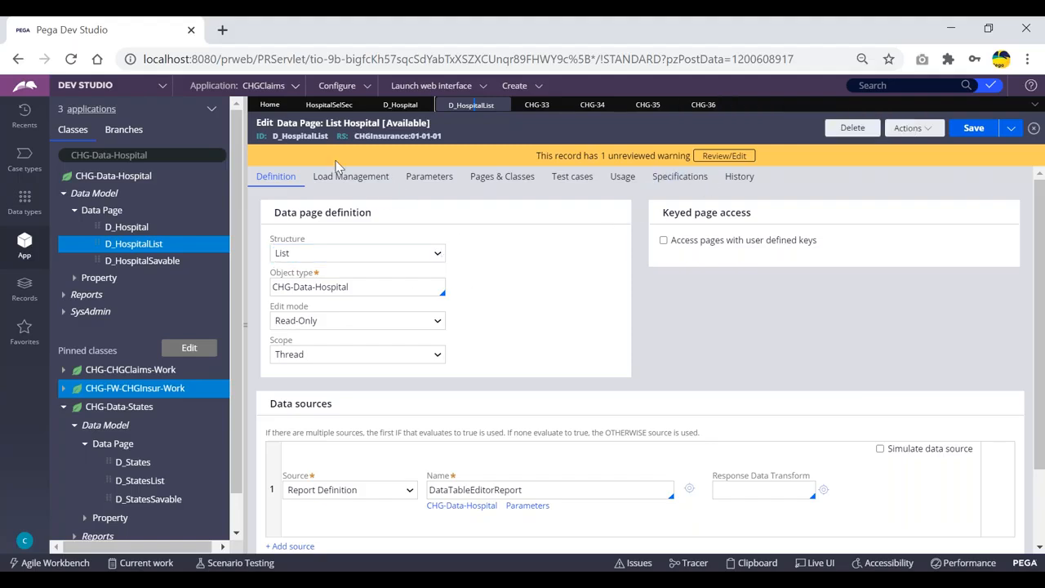
double_click(290, 136)
left_click(491, 136)
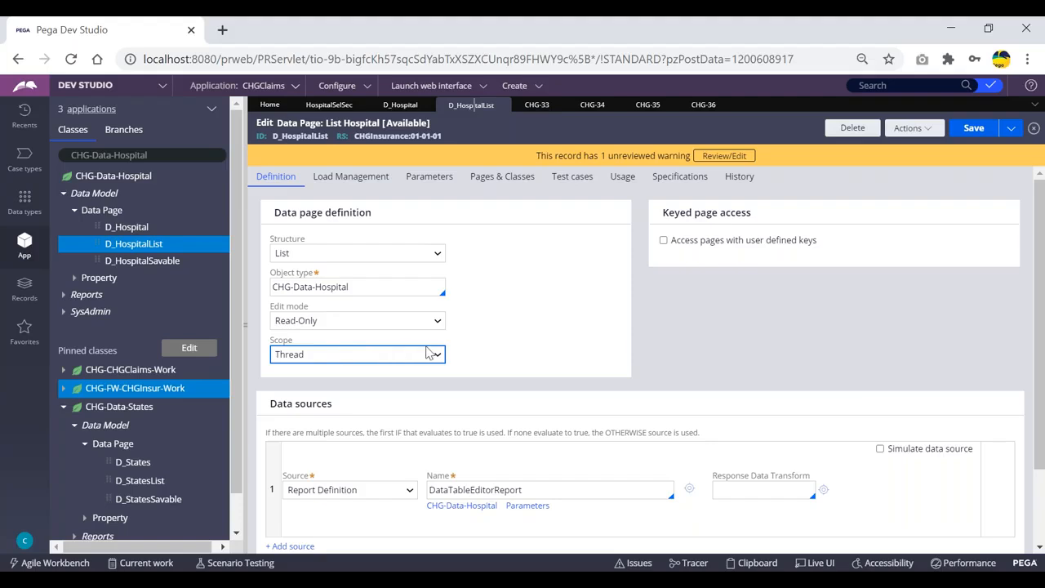
left_click(701, 104)
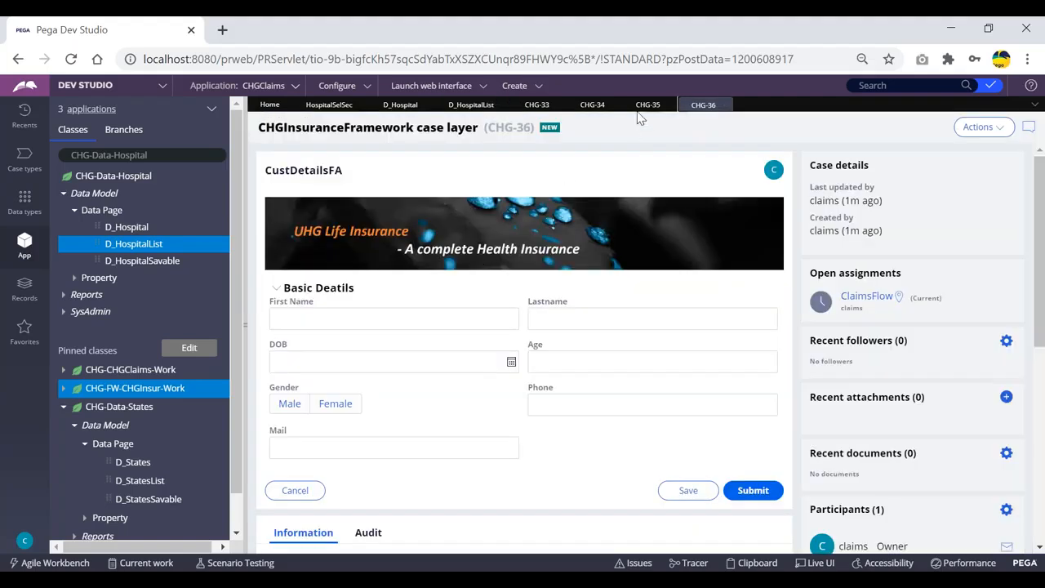
left_click(646, 104)
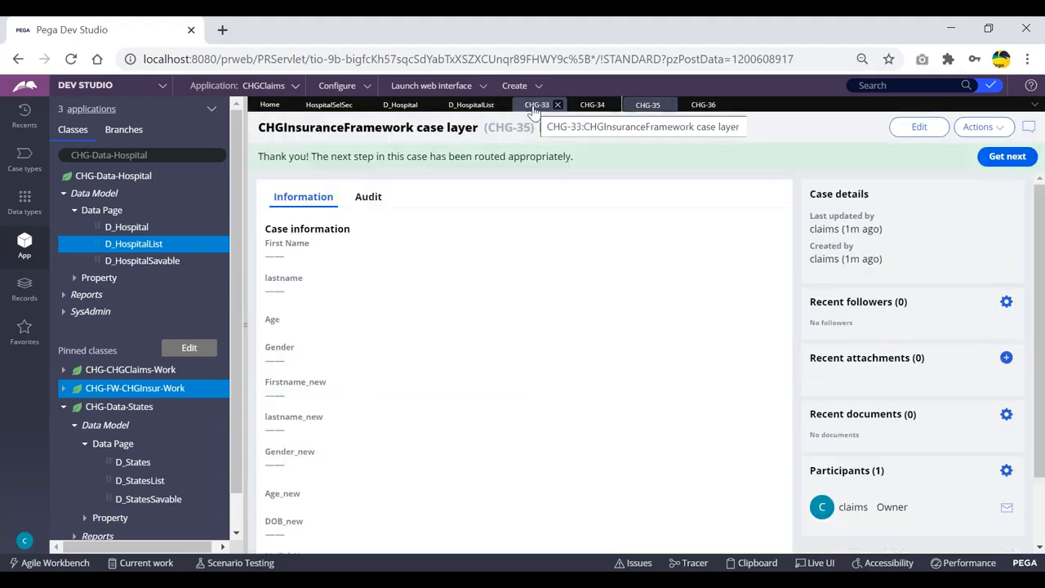
left_click(535, 106)
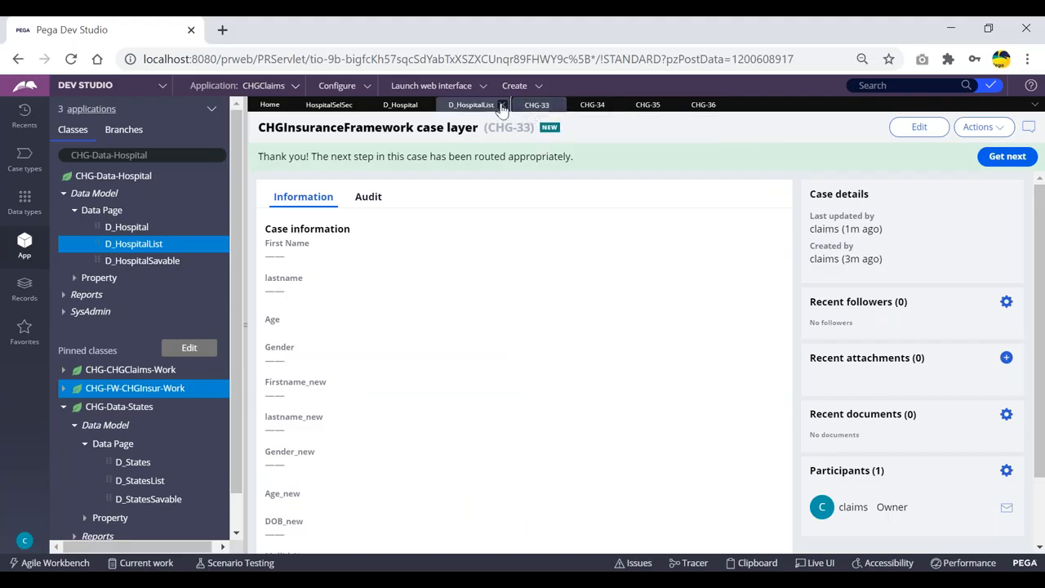
left_click(474, 106)
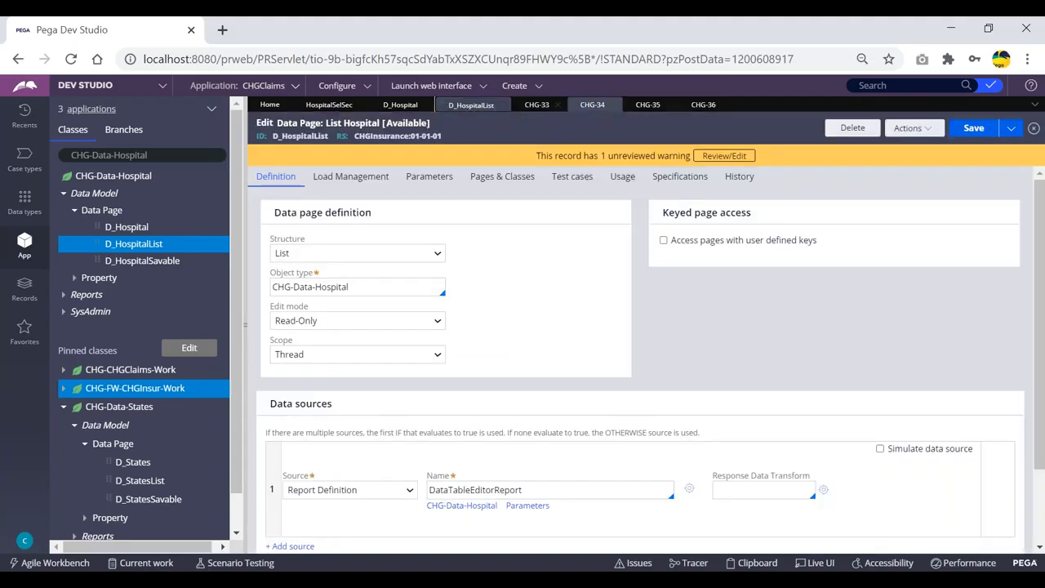
left_click(590, 108)
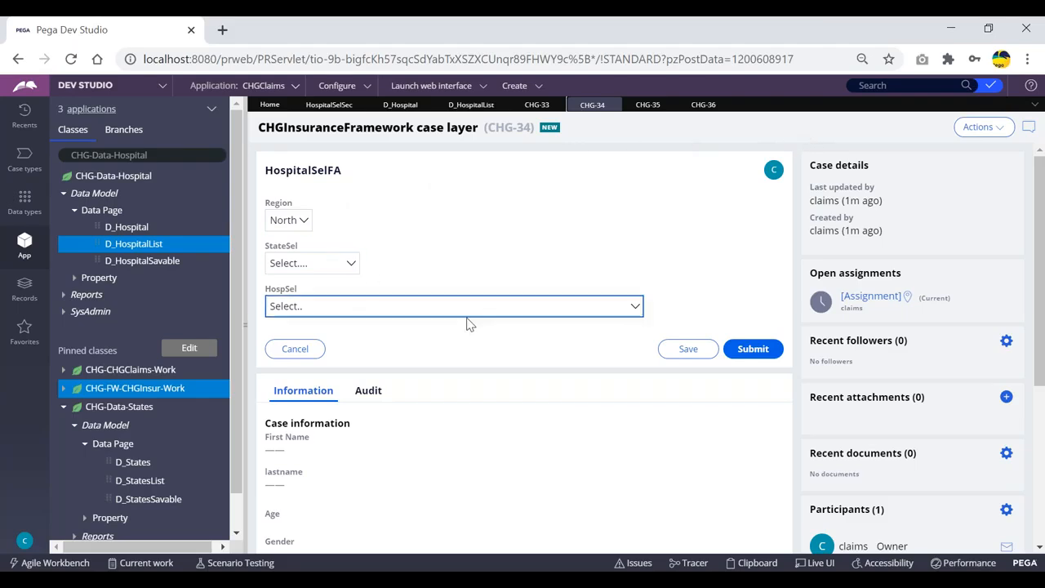
left_click(471, 105)
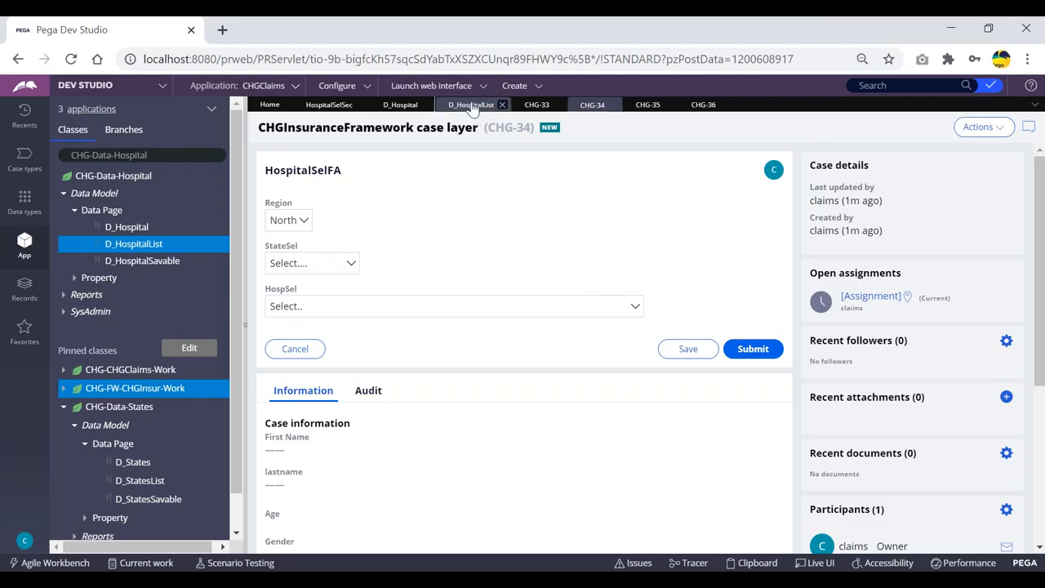
Step: Set the D_HospitalList data page scope to Requestor and save it
left_click(338, 356)
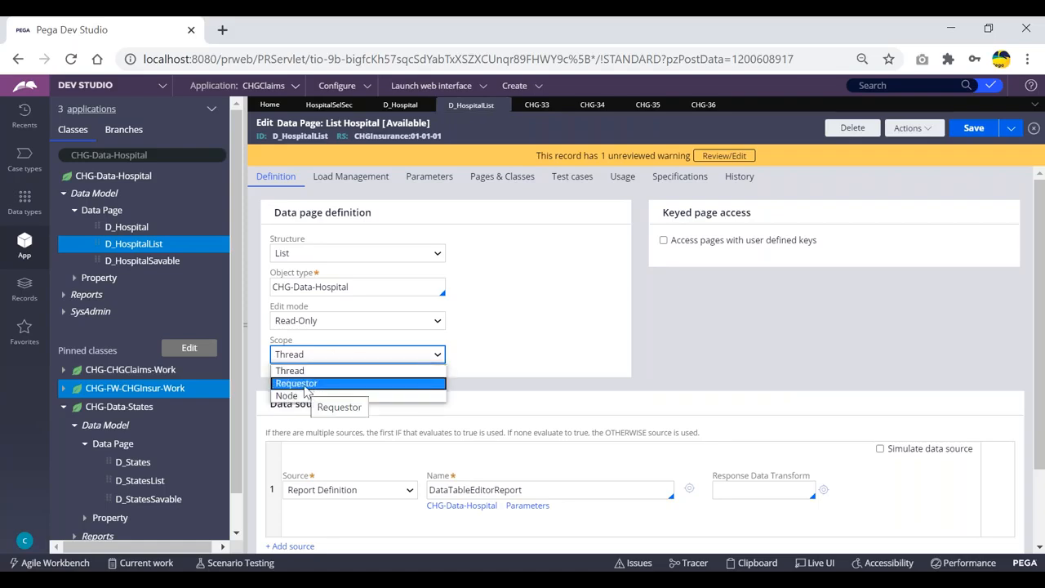
left_click(306, 391)
left_click(974, 132)
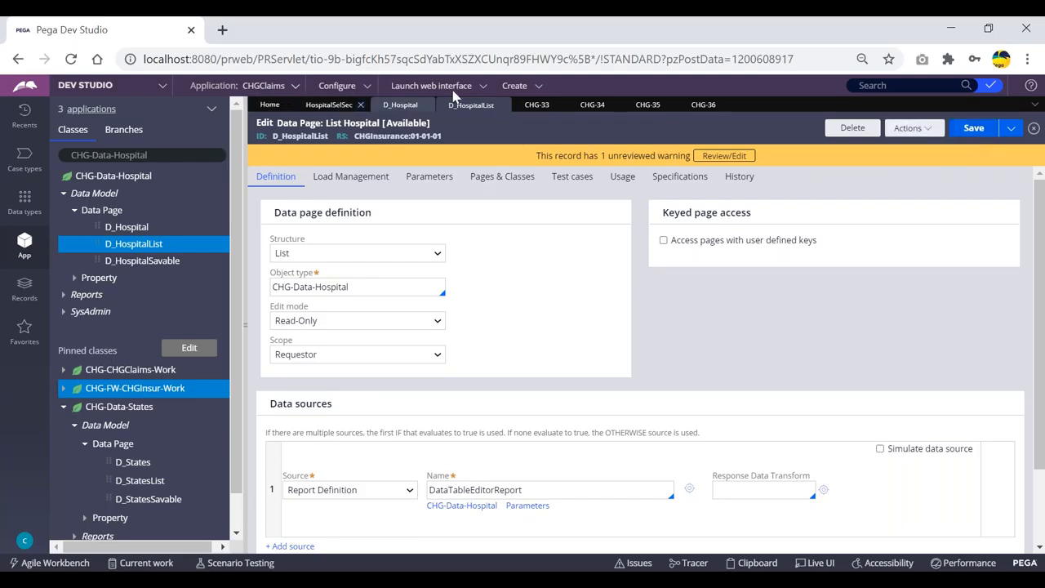
Step: Create a new ClaimsFlow case
left_click(515, 85)
mouse_move(530, 98)
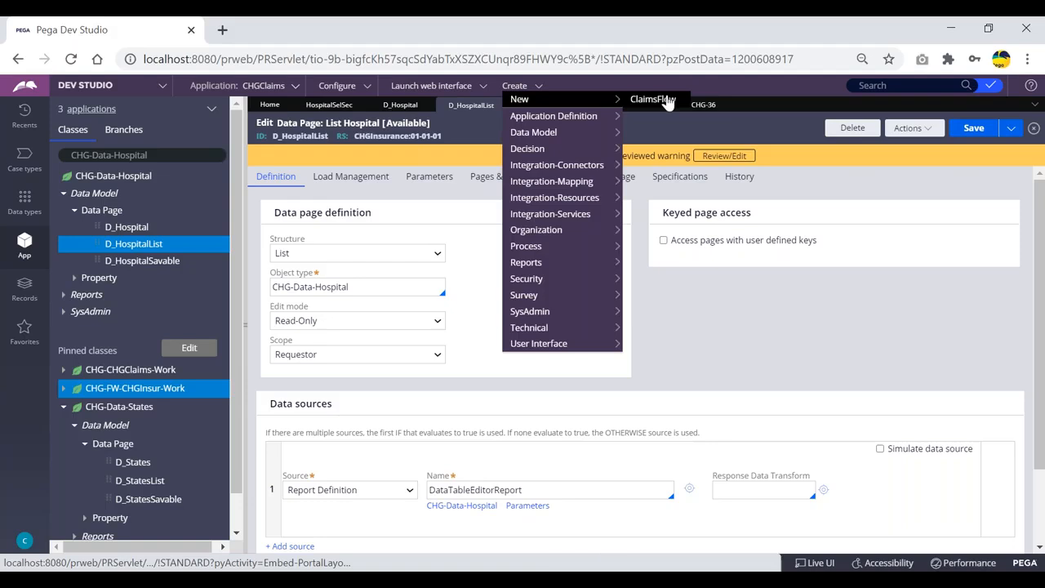
left_click(658, 102)
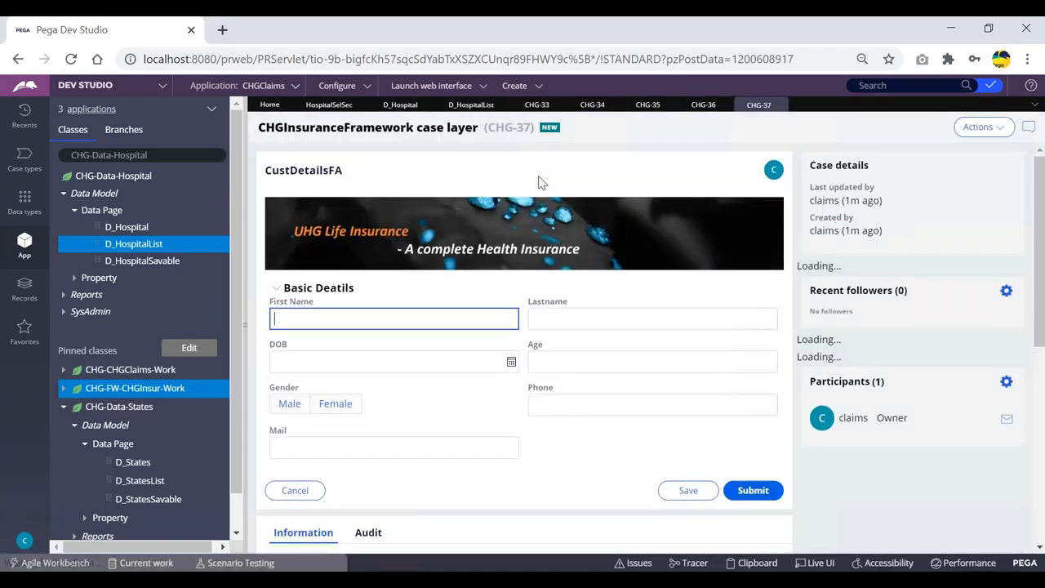
Step: Open the Clipboard viewer for the new case and expand its thread-level data pages
left_click(758, 563)
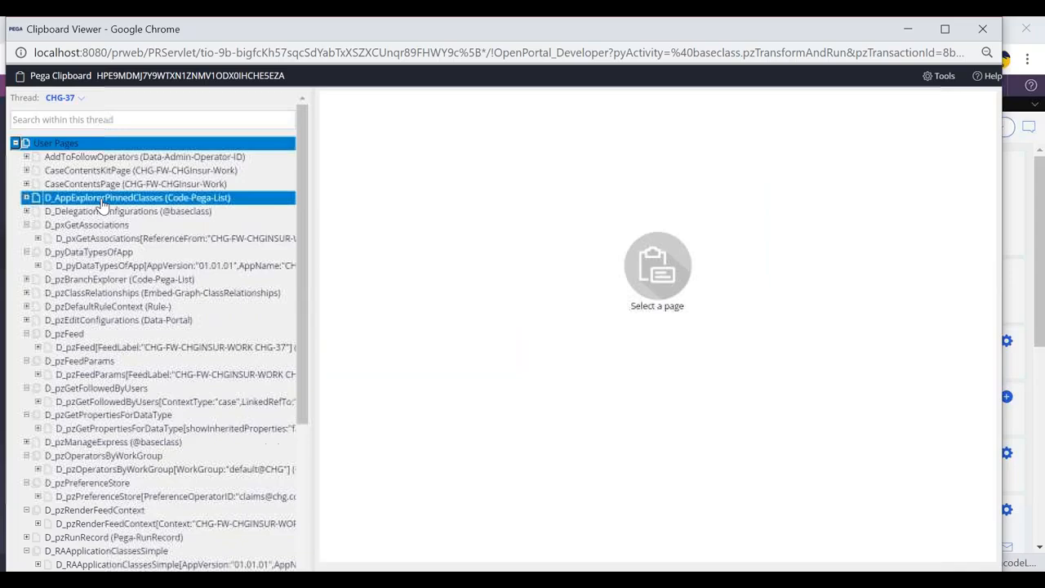
left_click(15, 144)
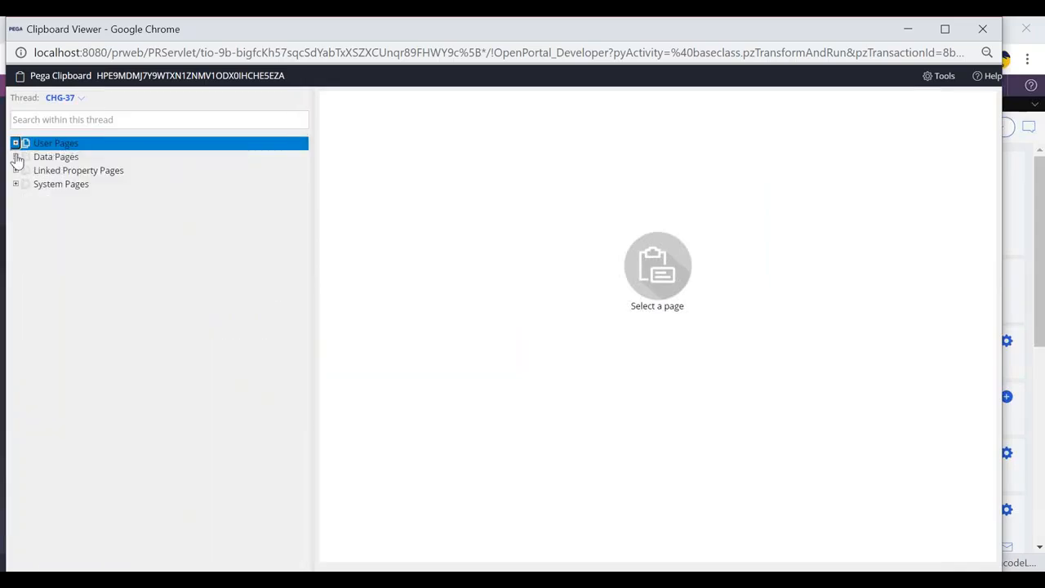
left_click(16, 157)
left_click(27, 170)
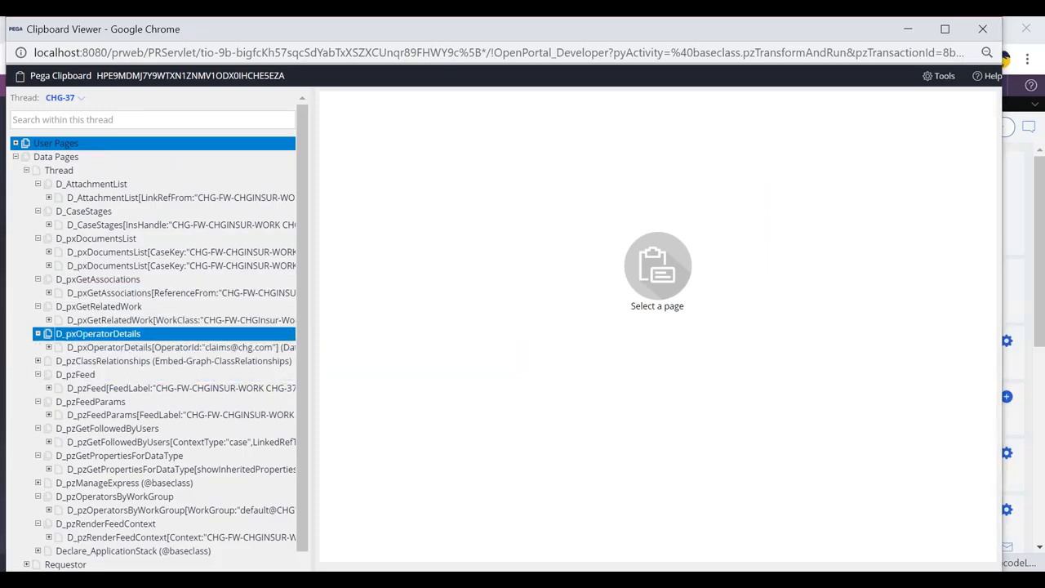
key("alt+Tab")
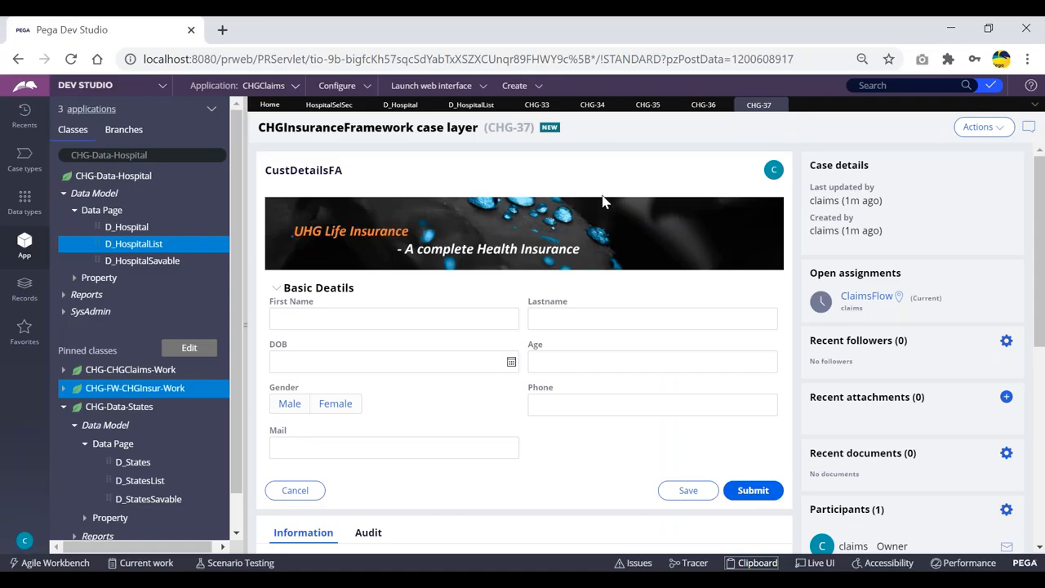
Step: Submit the CustDetailsFA, NomineeFA and TreatmentDetailsFA screens without entering data to reach HospitalSelFA
left_click(751, 493)
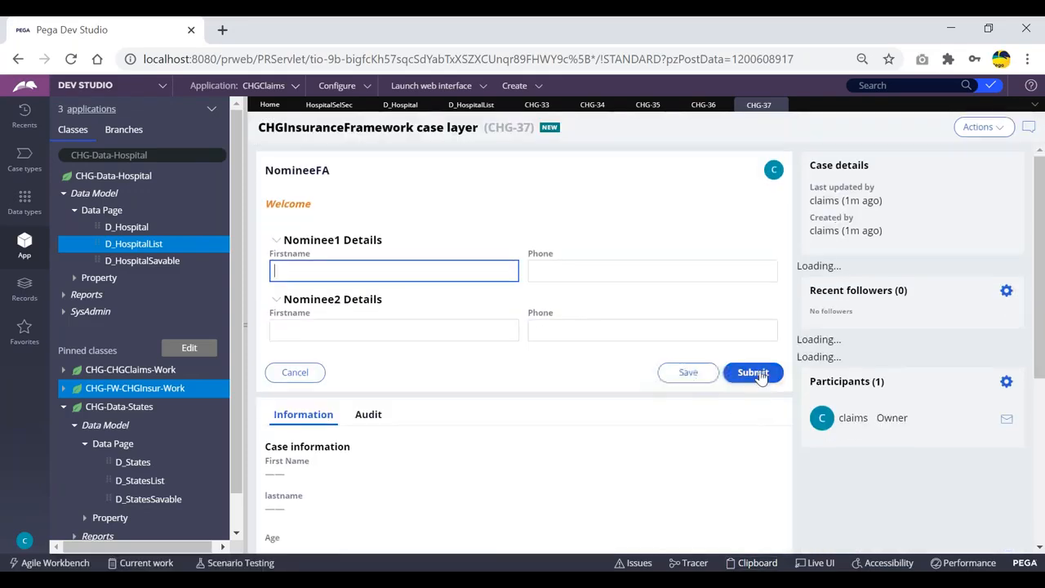
left_click(750, 373)
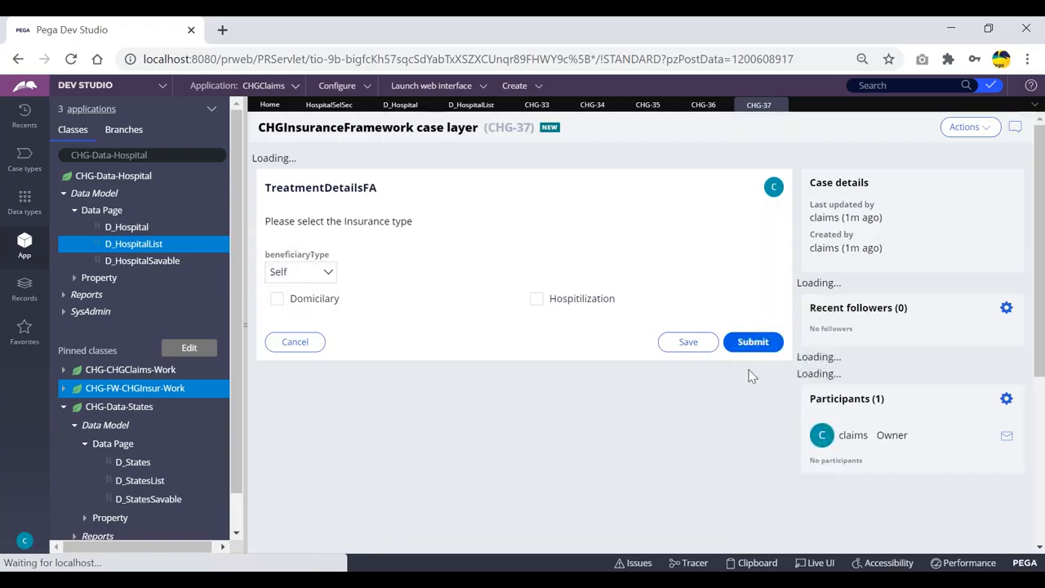
left_click(751, 324)
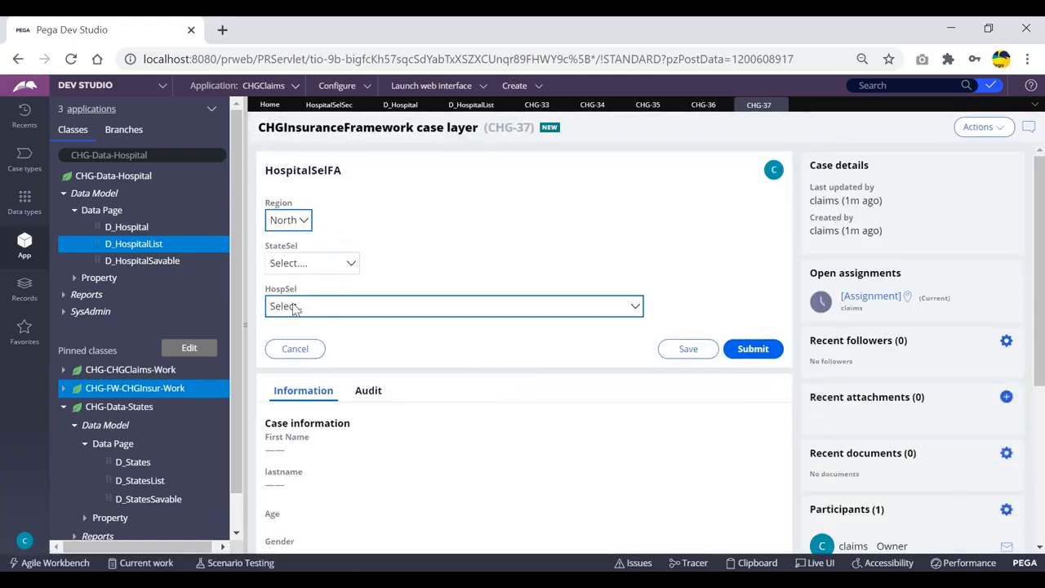
Step: Open the HospSel dropdown in the case, then return to the HospitalSelSec section's dropdown cell properties
left_click(399, 306)
left_click(329, 105)
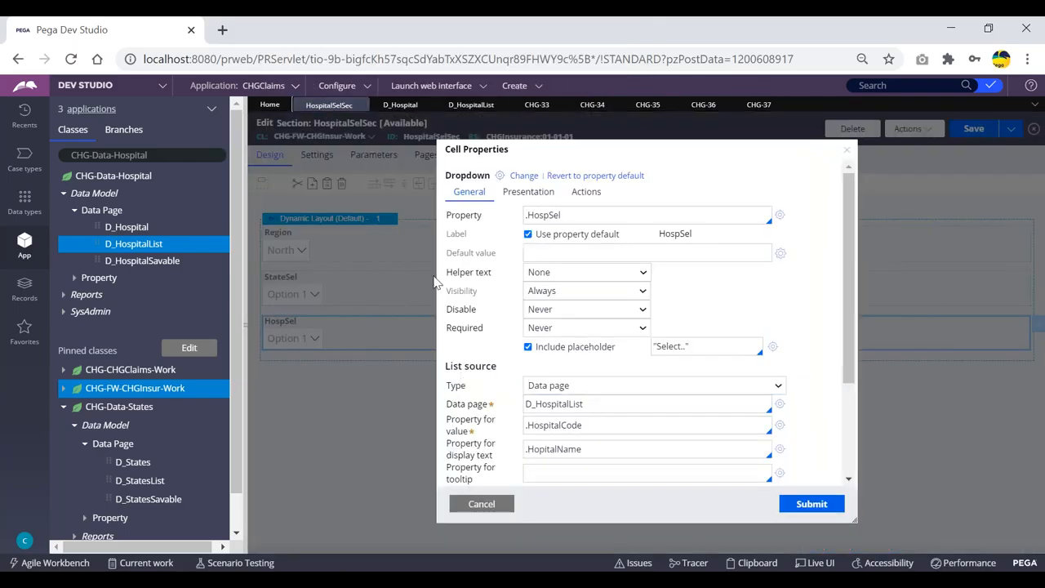
Step: Review the HospSel dropdown's D_HospitalList data page source and compare it with the D_HospitalList data page rule
left_click_drag(495, 365, 461, 365)
left_click(462, 364)
left_click(590, 402)
left_click_drag(590, 403, 518, 409)
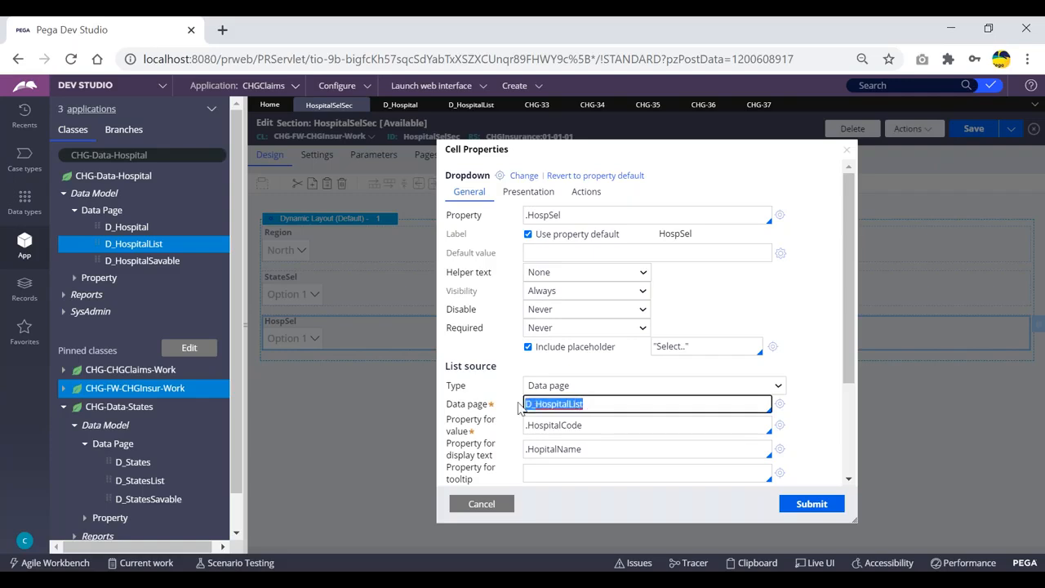
left_click(600, 405)
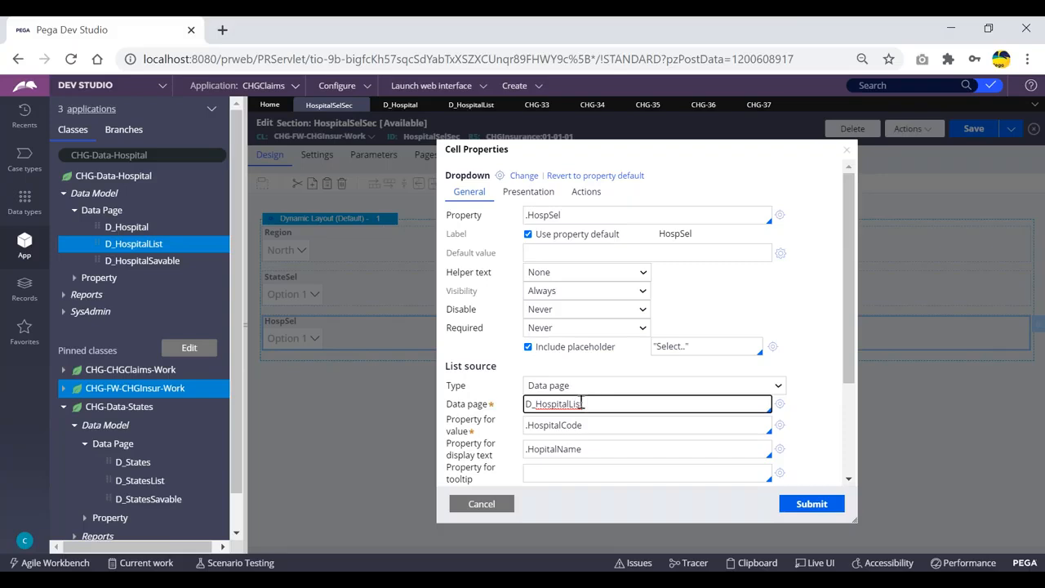
left_click(471, 105)
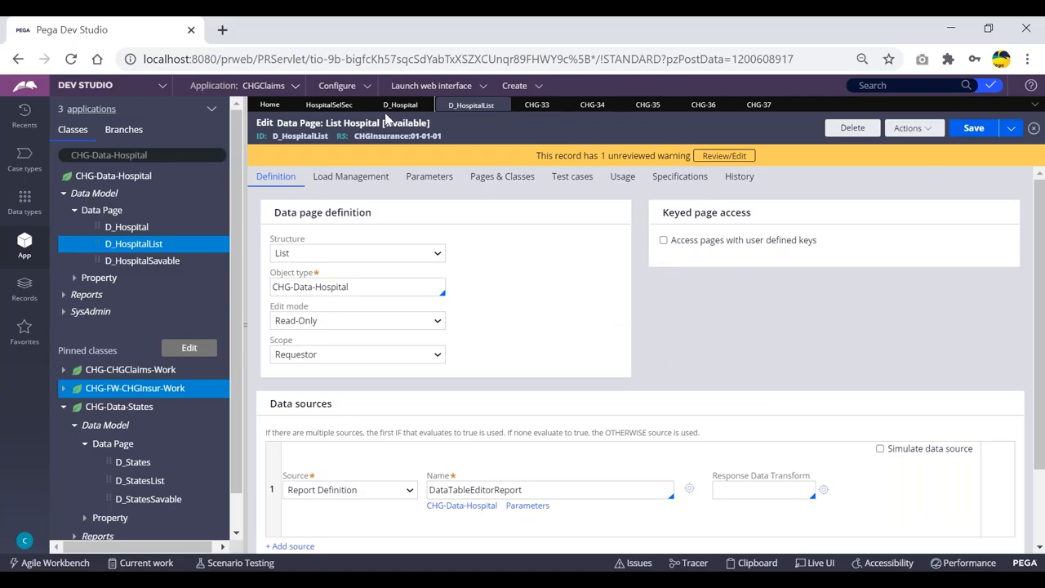
left_click(329, 104)
left_click_drag(591, 403, 527, 408)
left_click(603, 406)
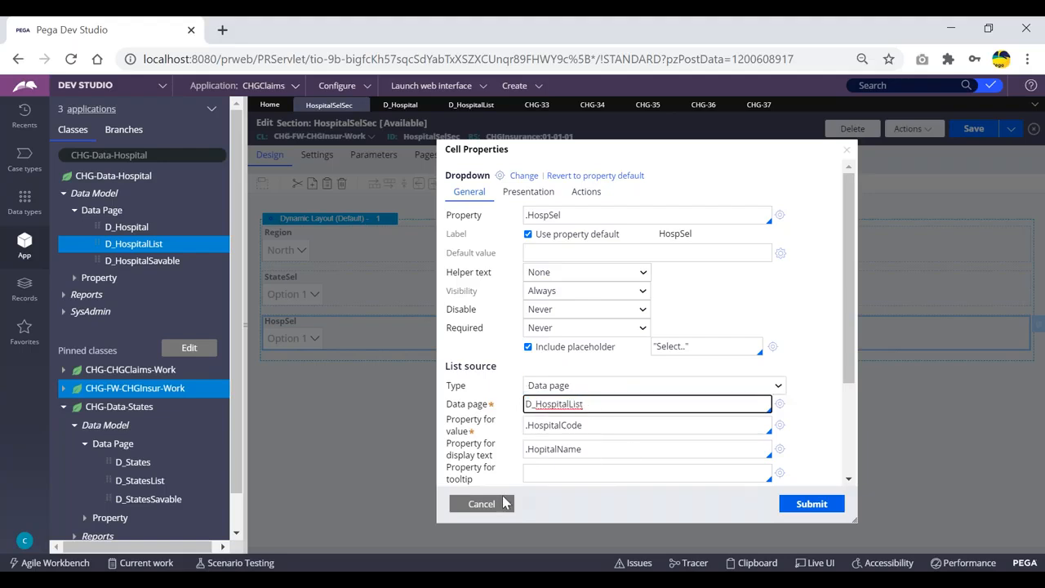
Step: Open the Clipboard for case CHG-37 and expand its thread-level data pages
left_click(758, 105)
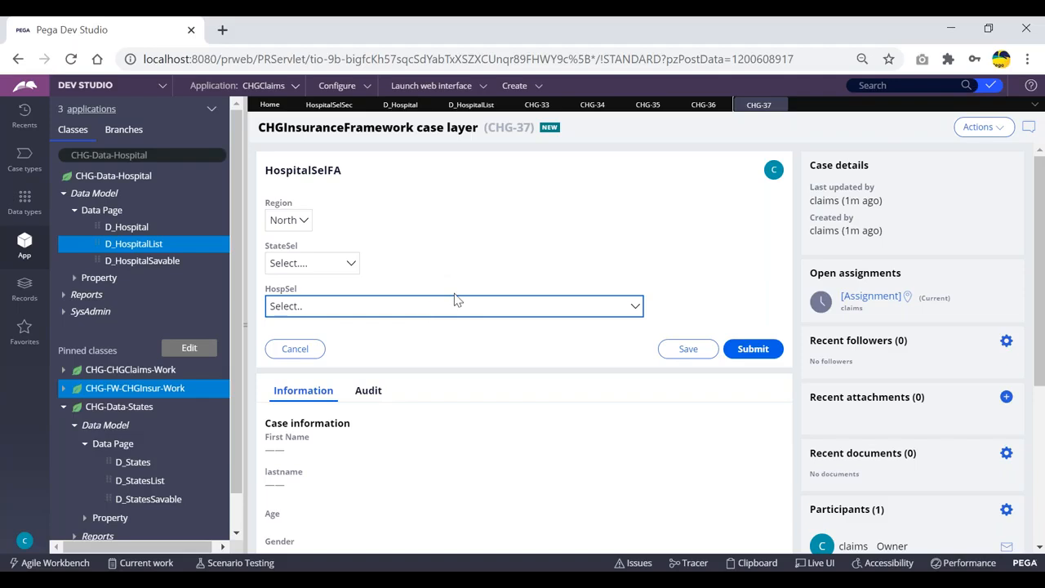
left_click(757, 562)
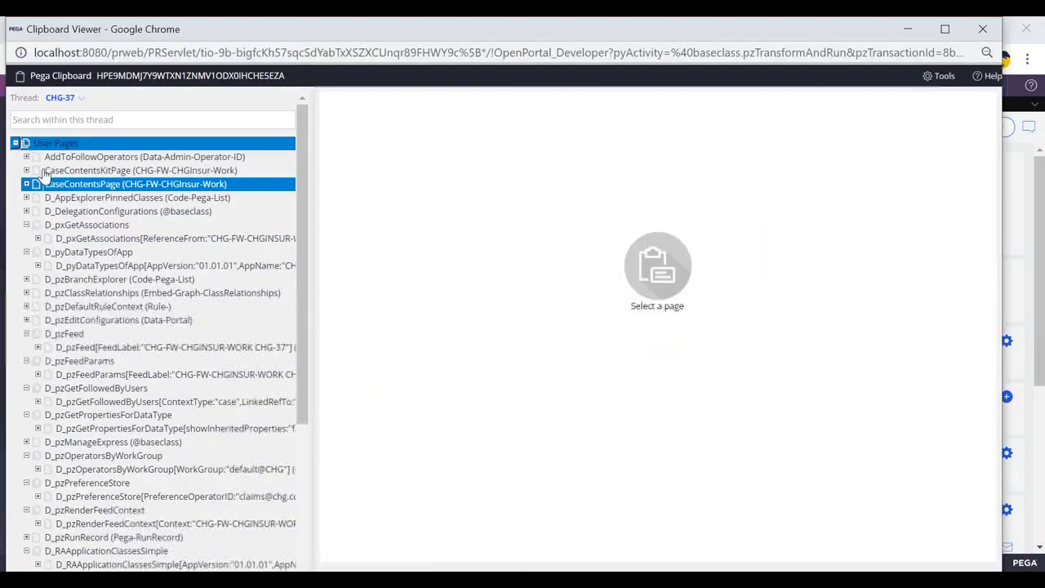
left_click(15, 143)
left_click(16, 157)
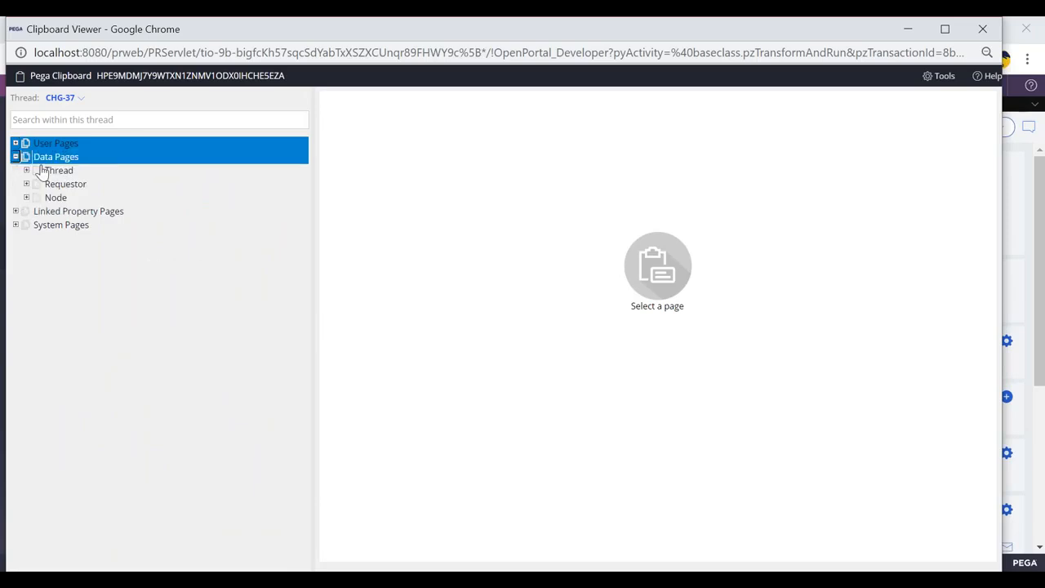
left_click(27, 171)
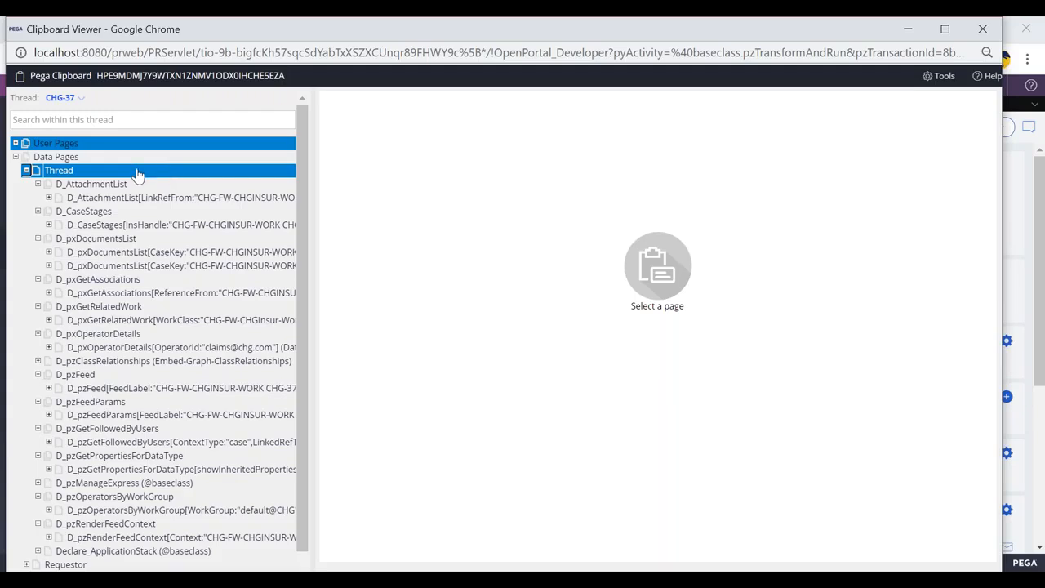
left_click(27, 171)
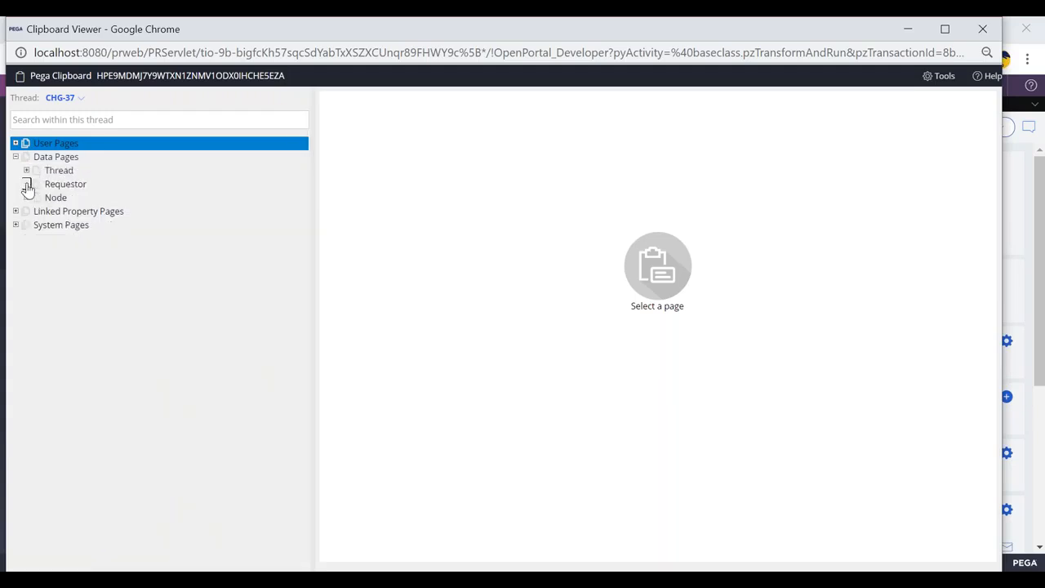
left_click(36, 171)
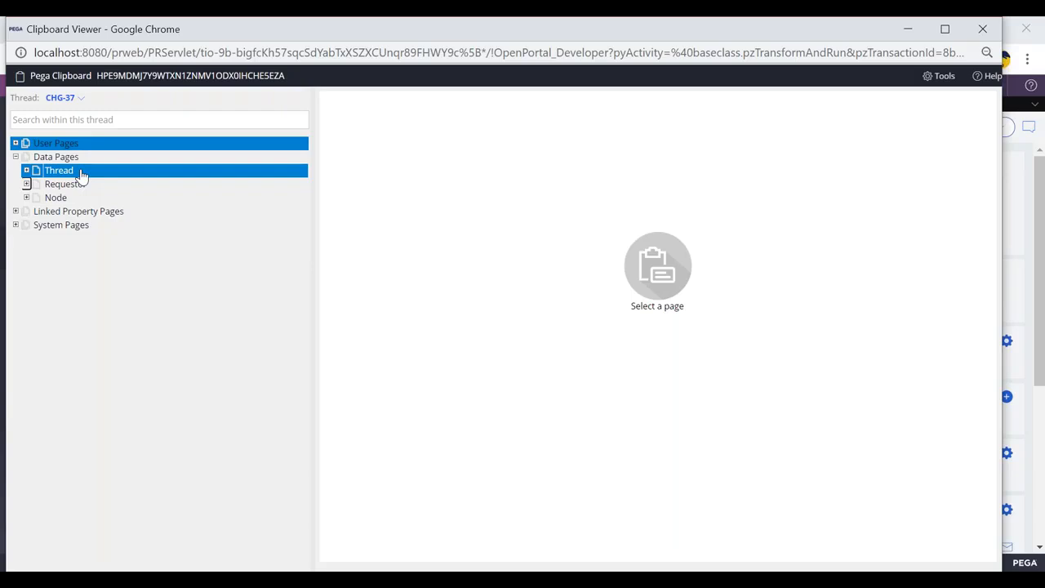
Step: Check the D_HospitalList scope, then inspect the requestor-level D_HospitalList page in the Clipboard
key("alt+Tab")
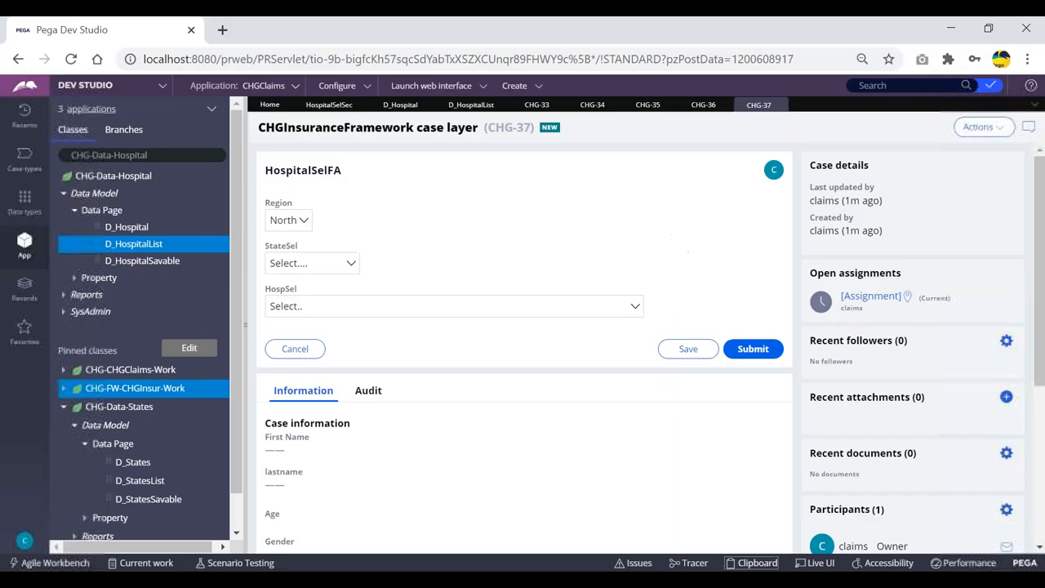
left_click(471, 106)
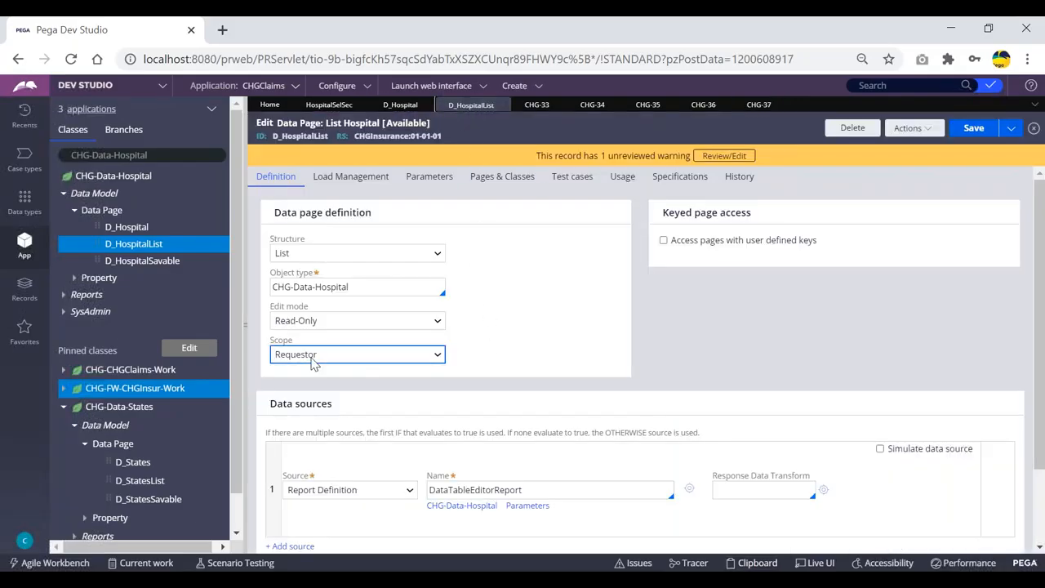
key("alt+Tab")
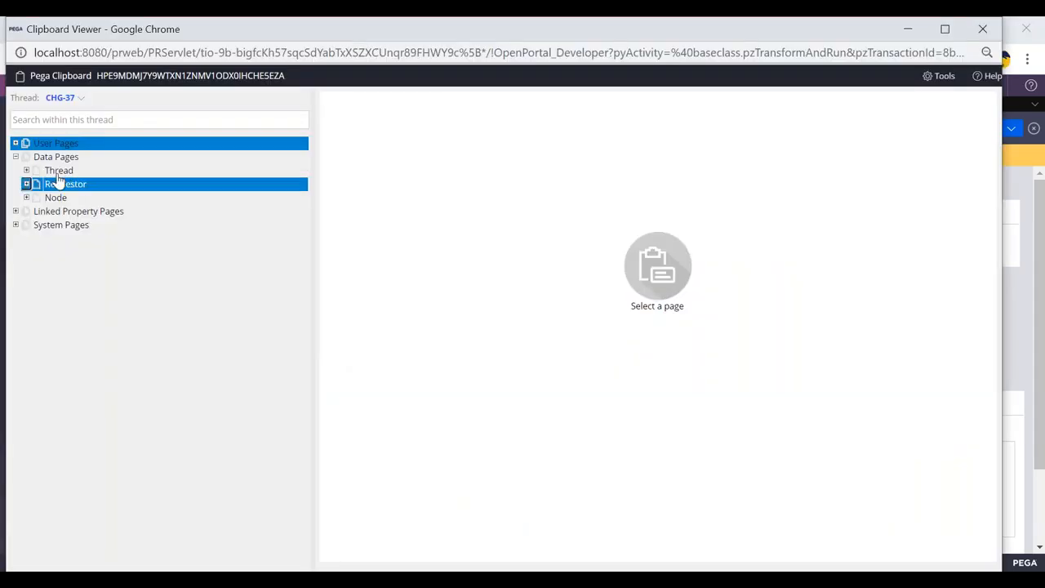
left_click(27, 184)
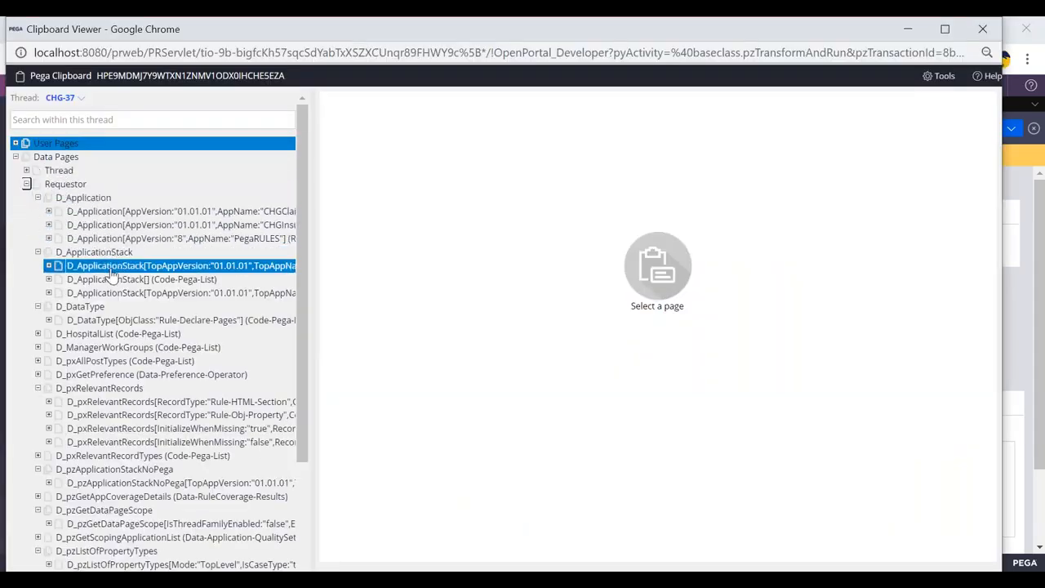
scroll(112, 275, "down", 5)
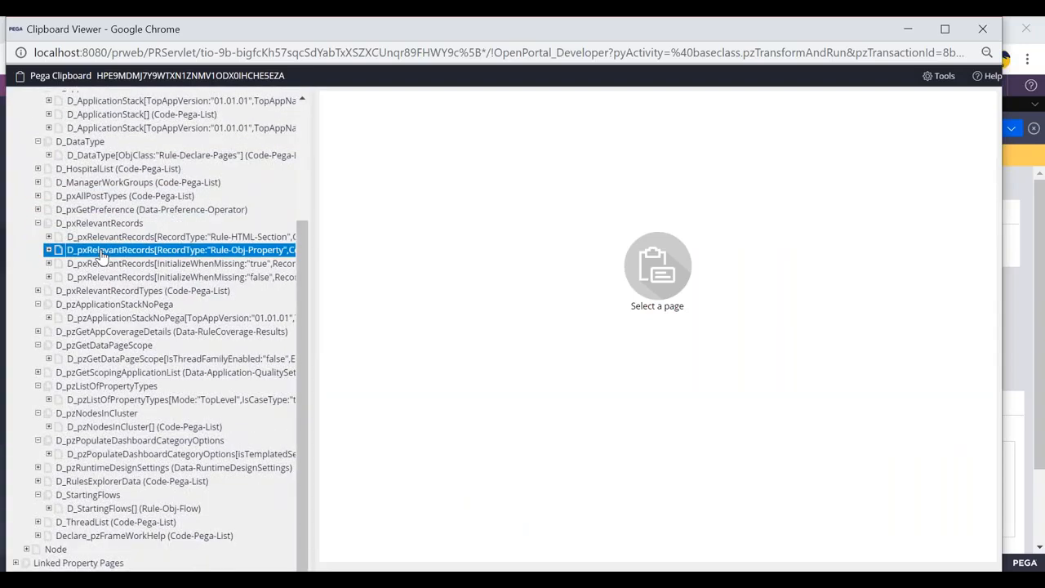
left_click(93, 173)
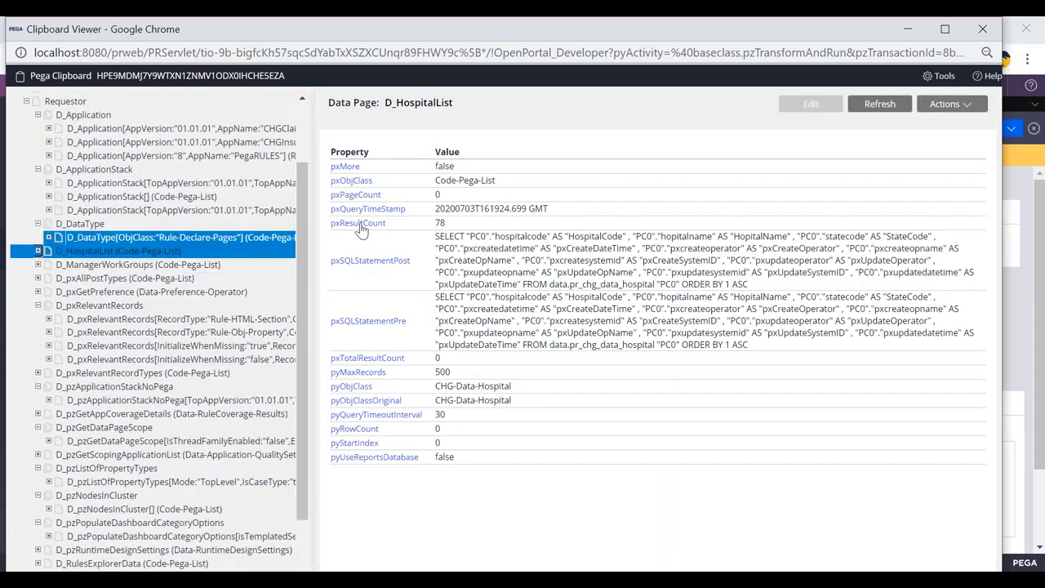
Step: Submit the HospitalSelFA screen of case CHG-37
key("alt+Tab")
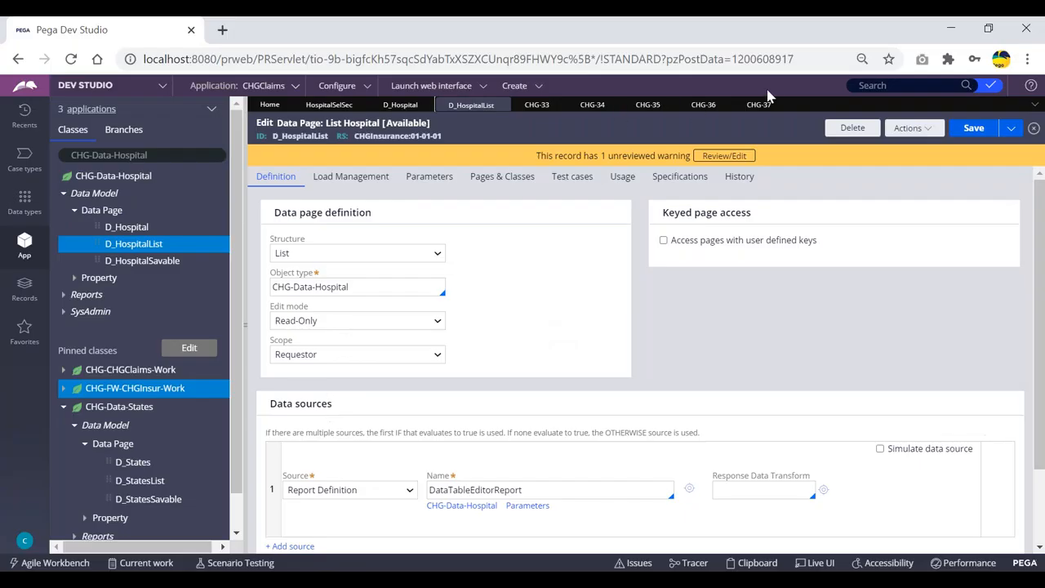
left_click(752, 109)
left_click(753, 349)
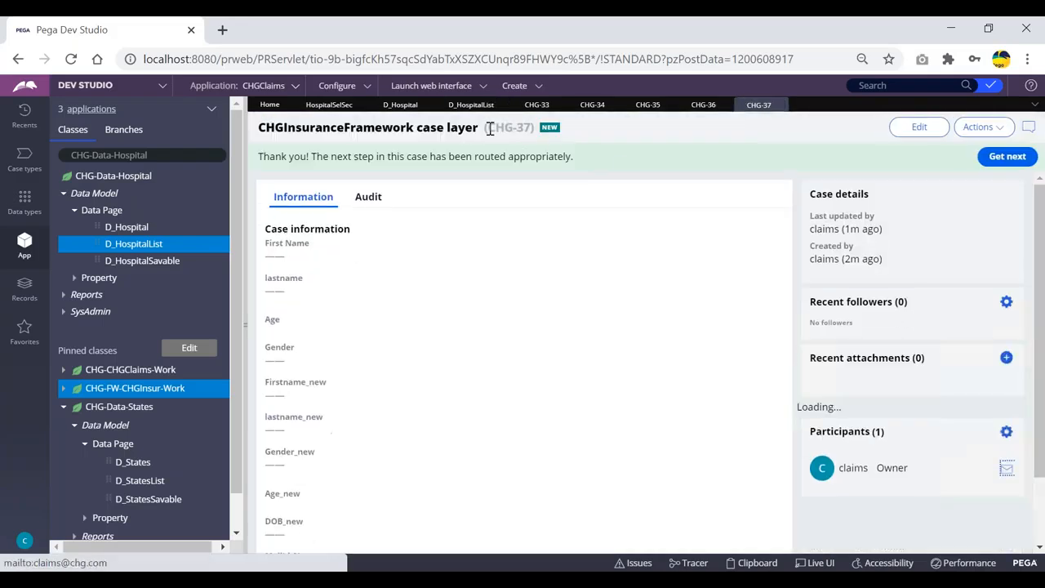
left_click_drag(489, 129, 530, 122)
left_click(614, 135)
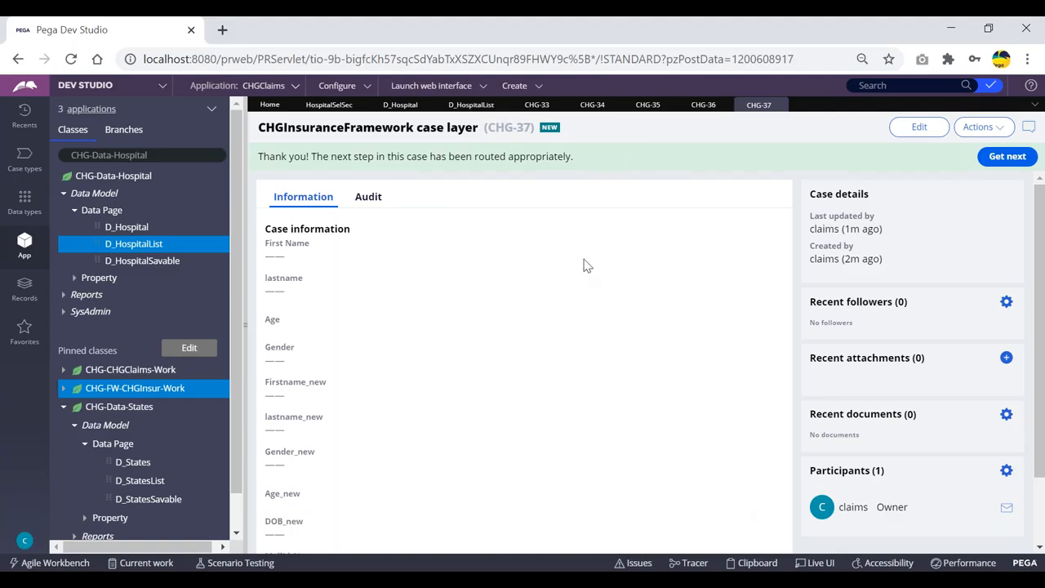
Step: Create a new ClaimsFlow case
left_click(522, 90)
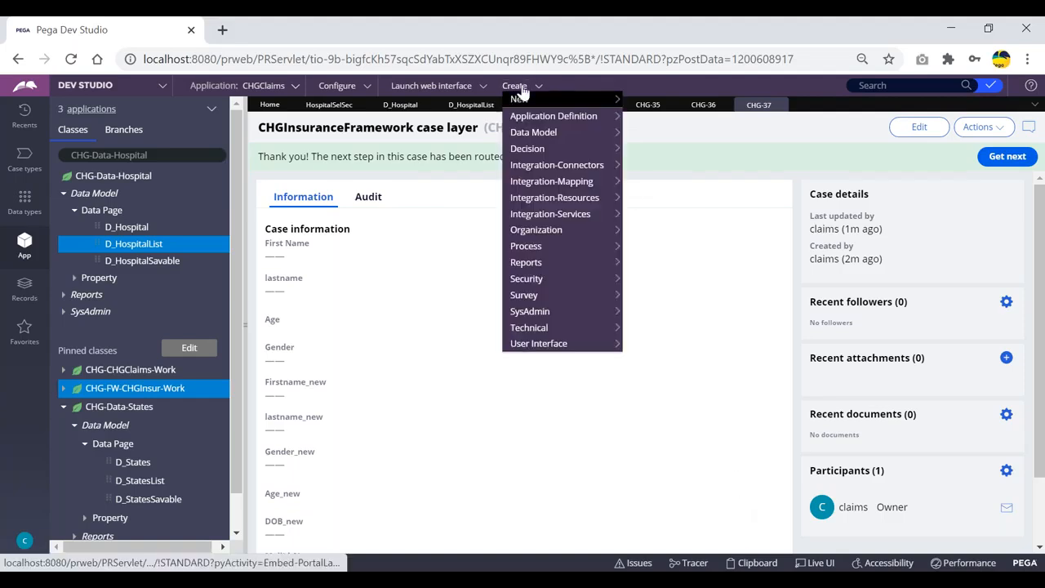
mouse_move(523, 99)
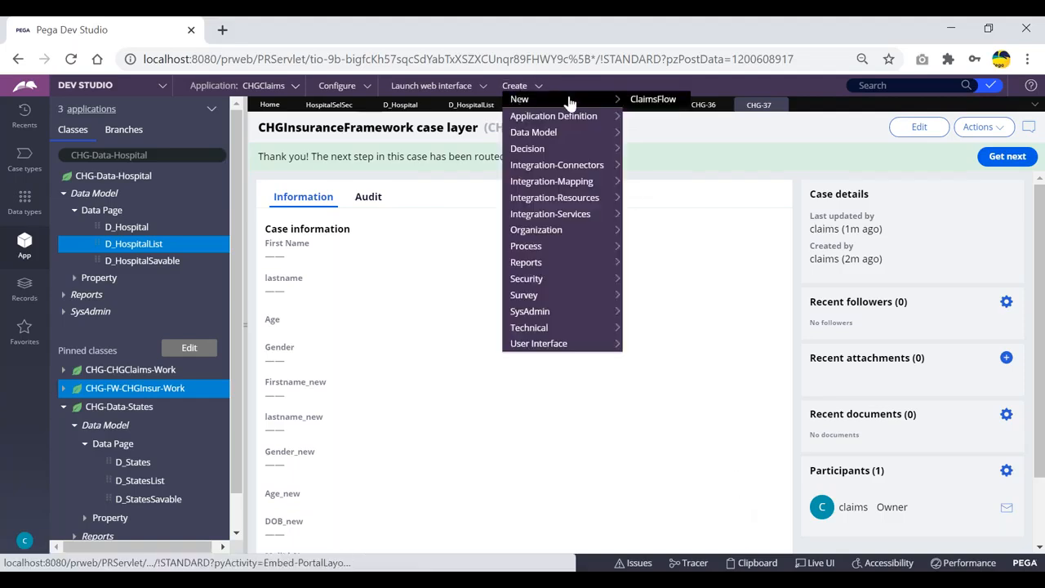
left_click(653, 100)
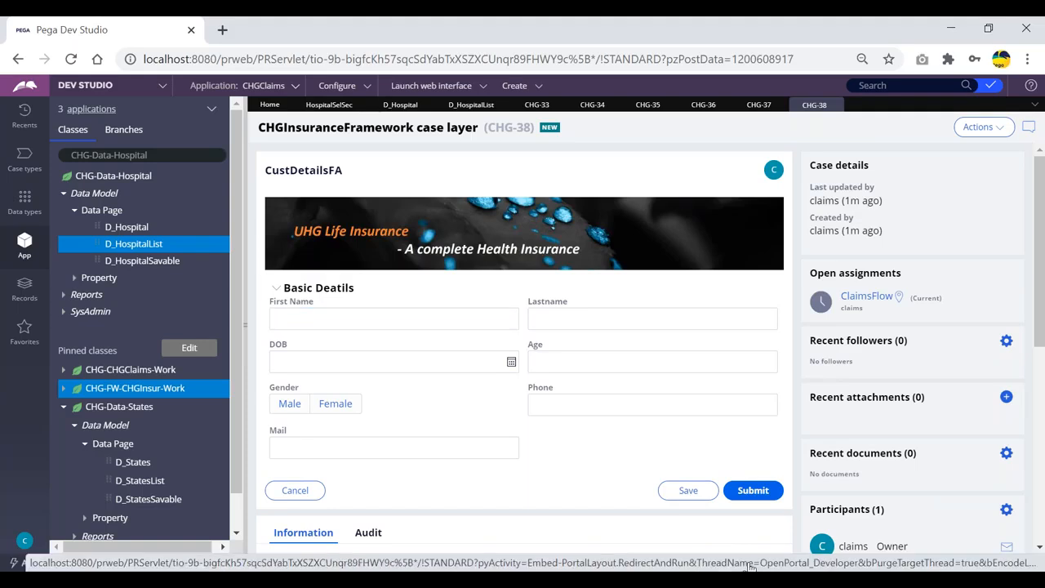
Step: Open the Clipboard for the new case and select the requestor-level D_HospitalList data page
left_click(749, 566)
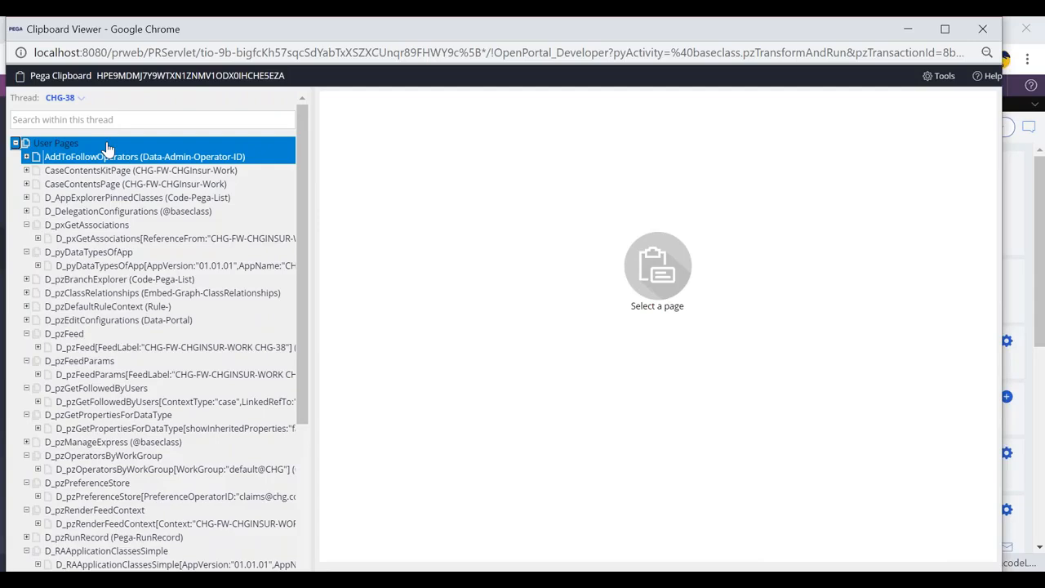
left_click(22, 144)
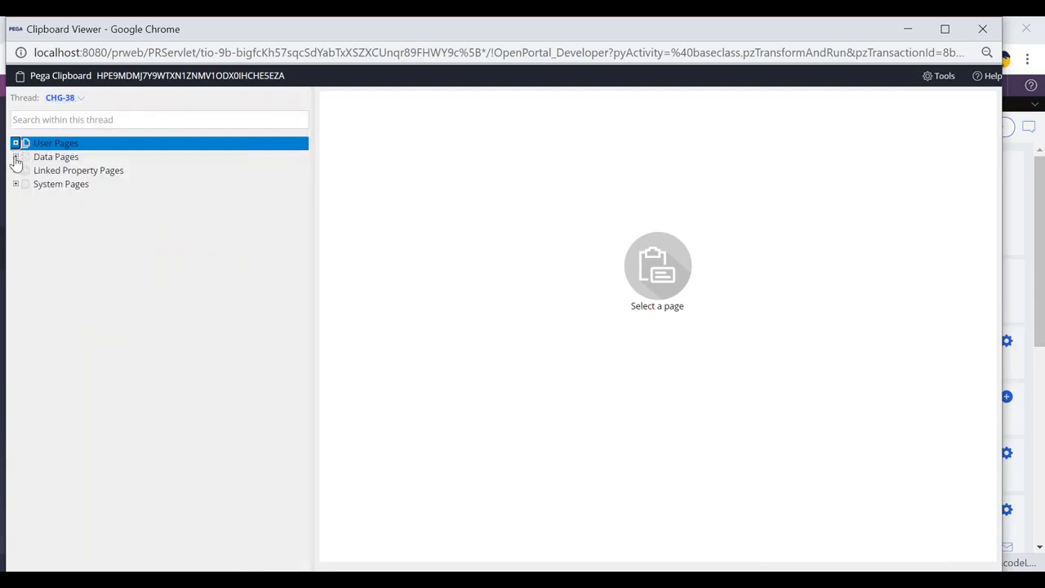
left_click(16, 157)
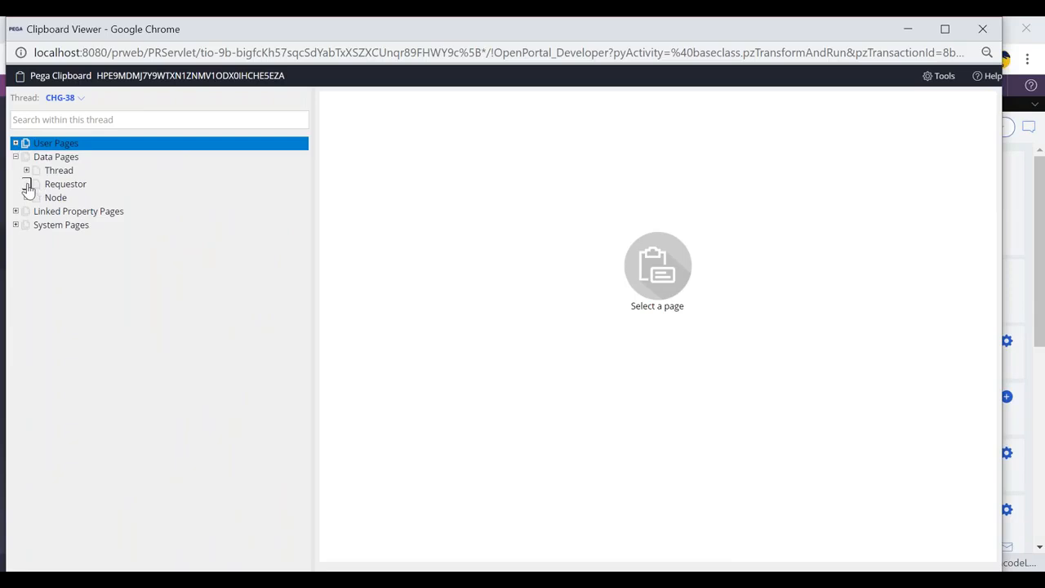
left_click(27, 184)
scroll(39, 223, "down", 1)
left_click(106, 250)
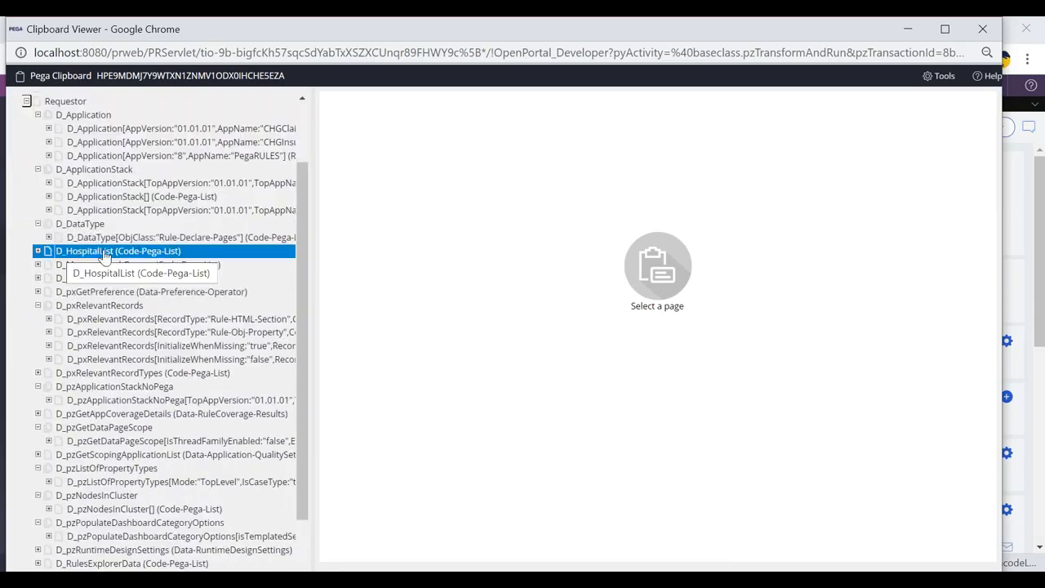
Step: Submit the CustDetailsFA, NomineeFA and TreatmentDetailsFA screens without data to reach HospitalSelFA
key("alt+F4")
left_click(749, 490)
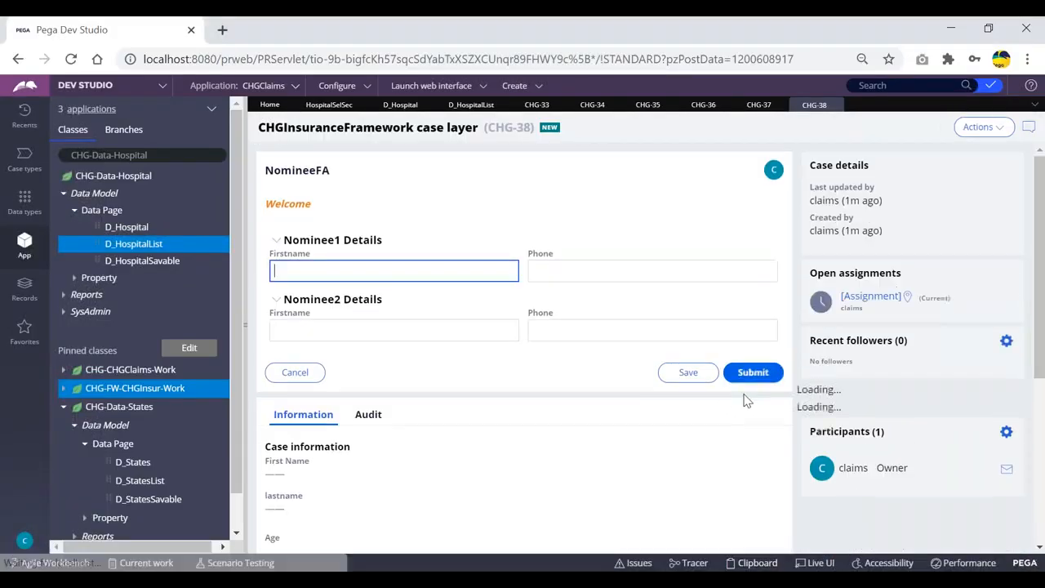
left_click(751, 372)
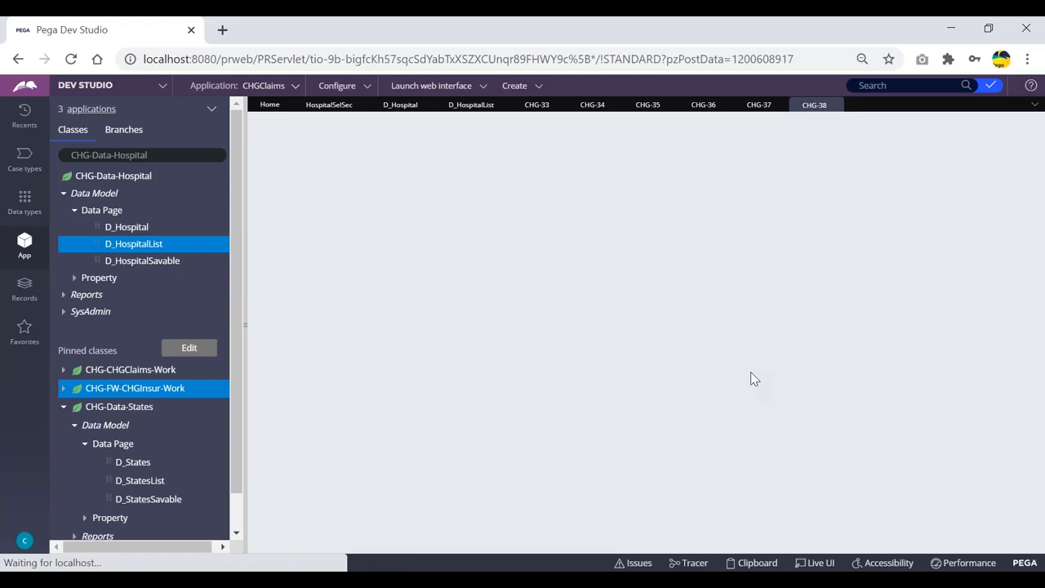
left_click(750, 325)
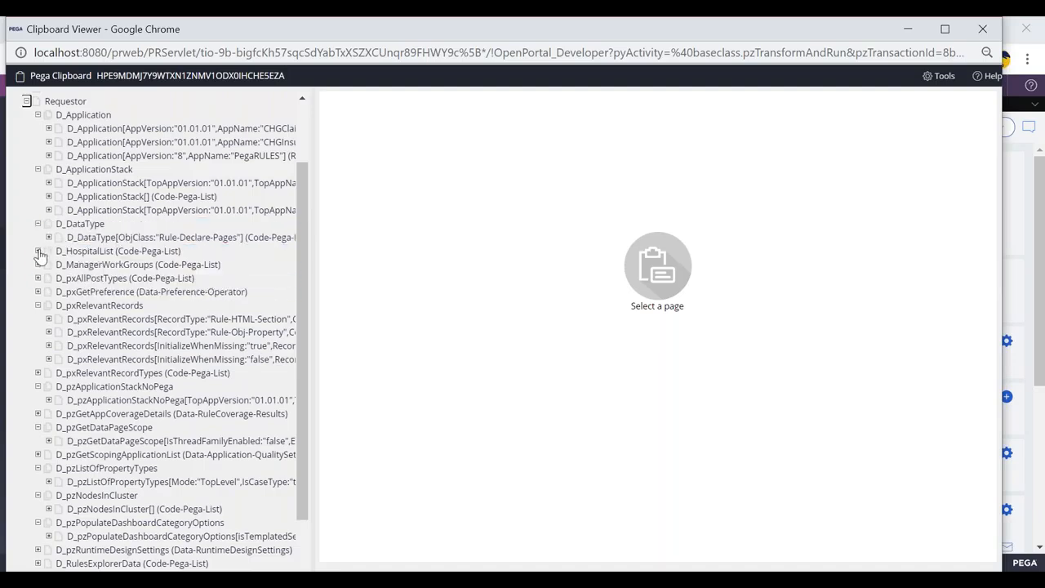
key("alt+Tab")
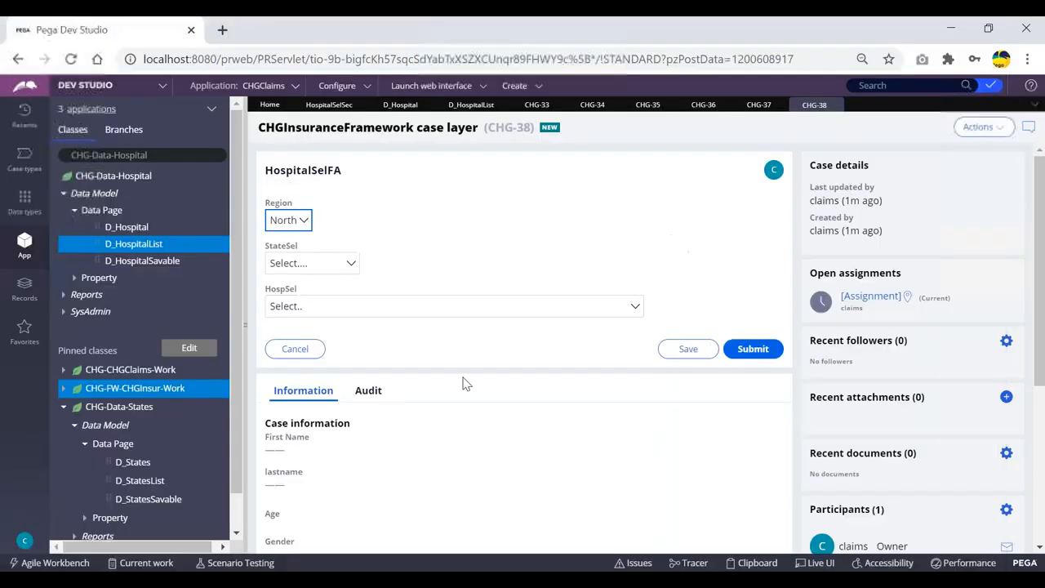
Step: Open the HospSel dropdown and scroll through its hospital list
left_click(346, 306)
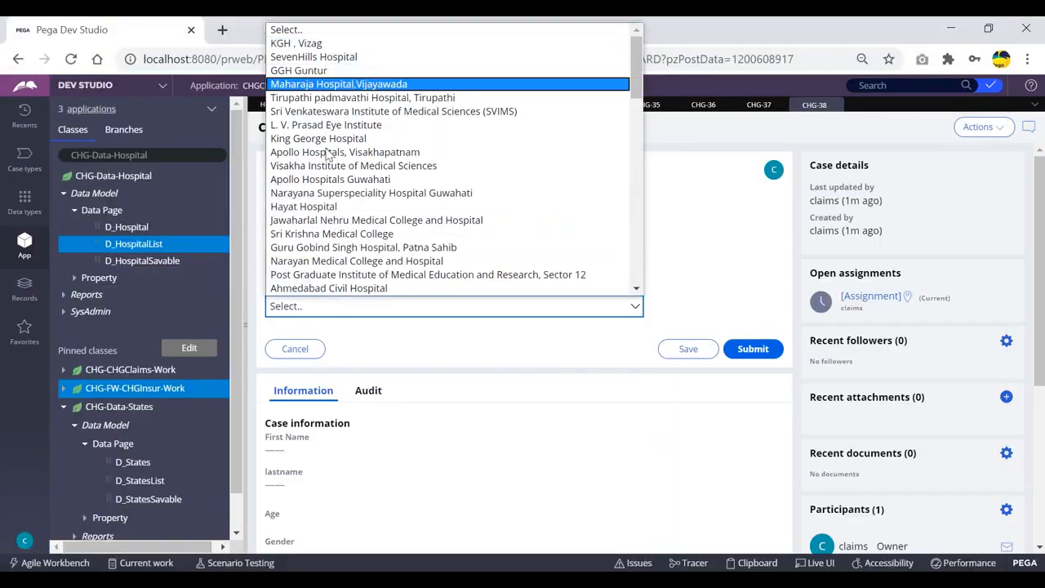
scroll(364, 164, "down", 5)
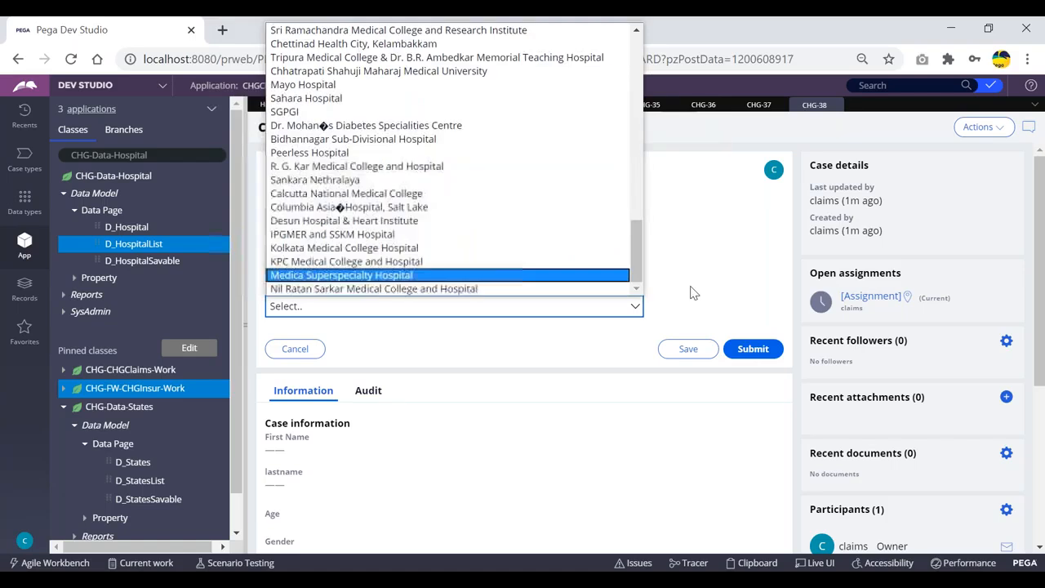
left_click(740, 285)
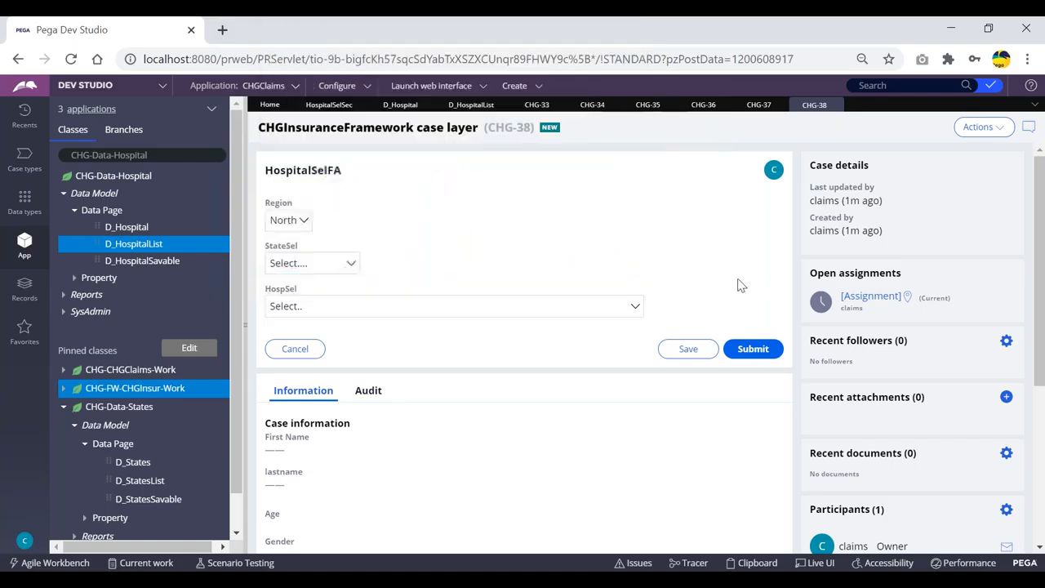
left_click(538, 88)
mouse_move(574, 95)
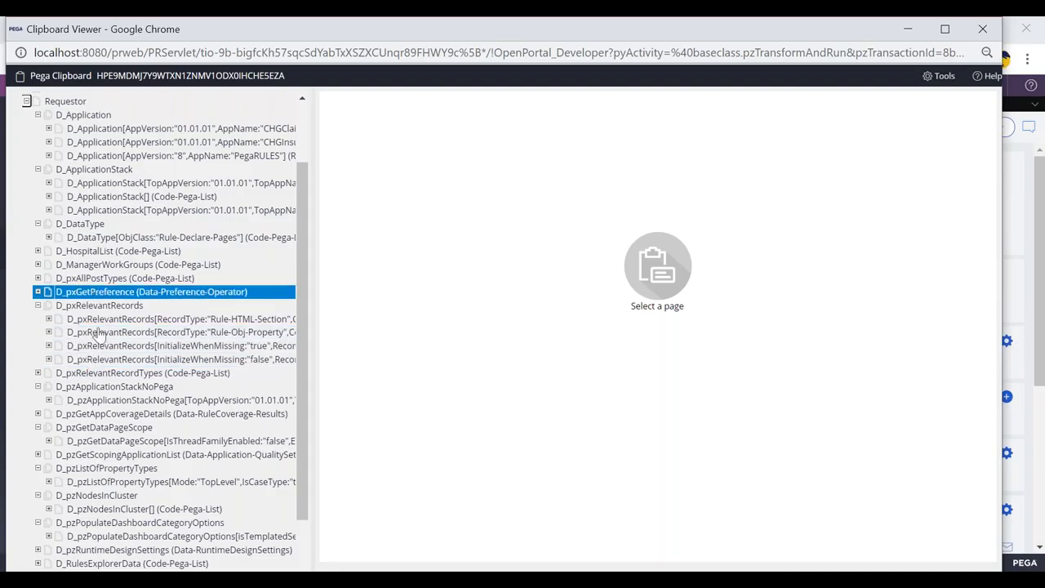
key("alt+Tab")
key("alt+Tab")
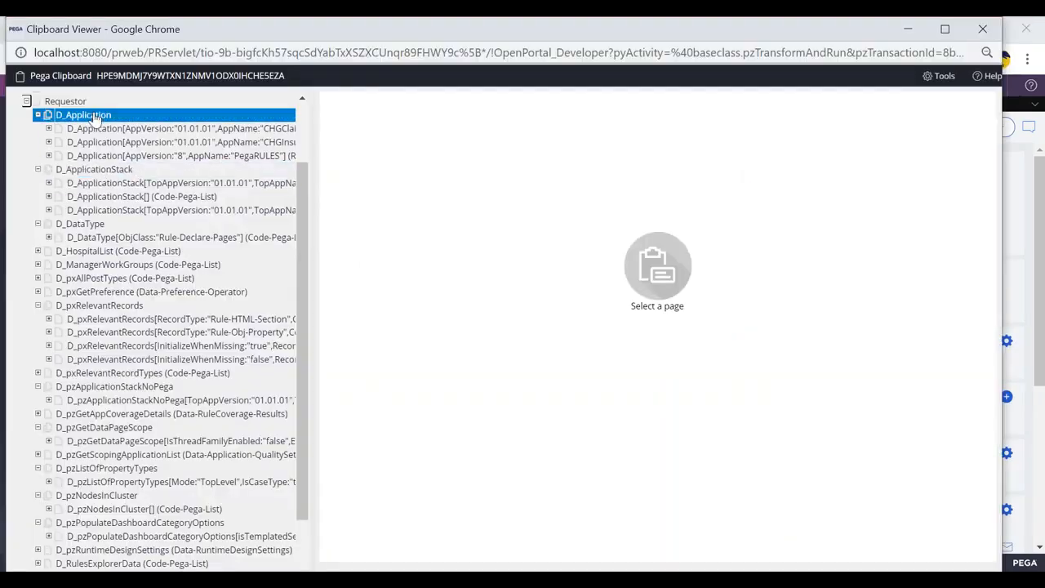
Step: Log off and log back in to Pega with the claims operator ID
scroll(106, 241, "up", 2)
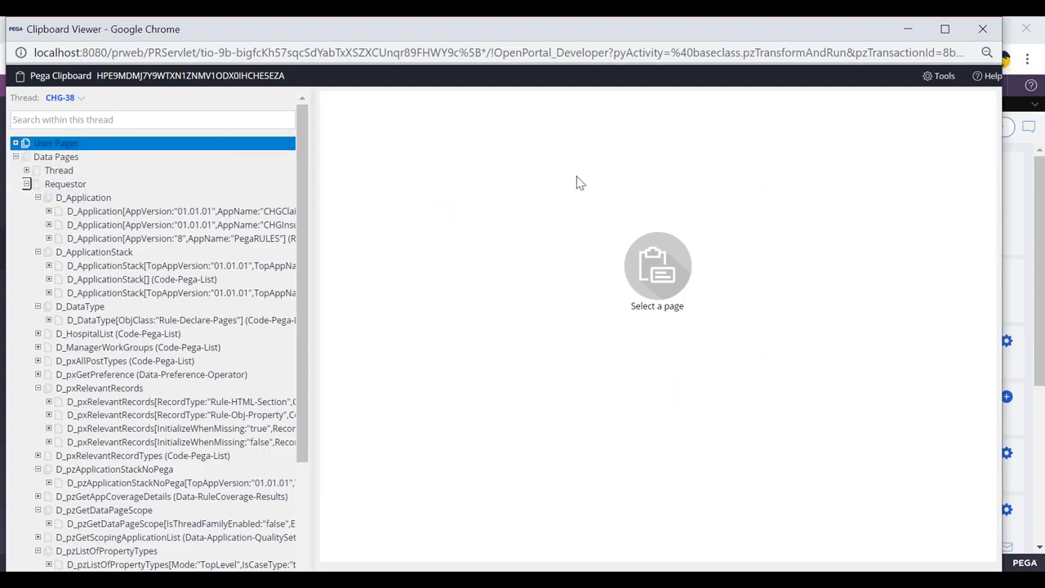
key("alt+Tab")
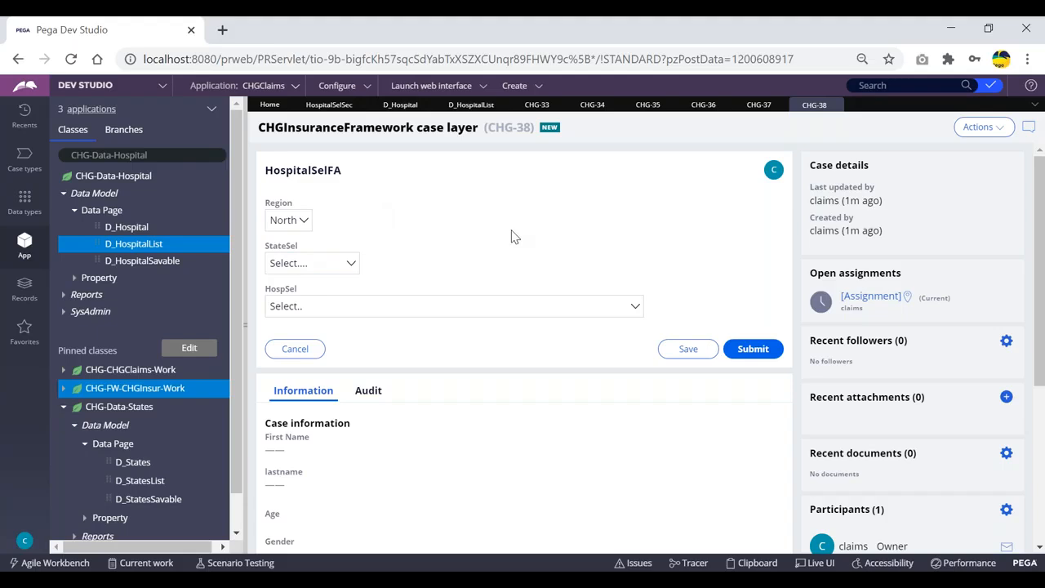
left_click(24, 543)
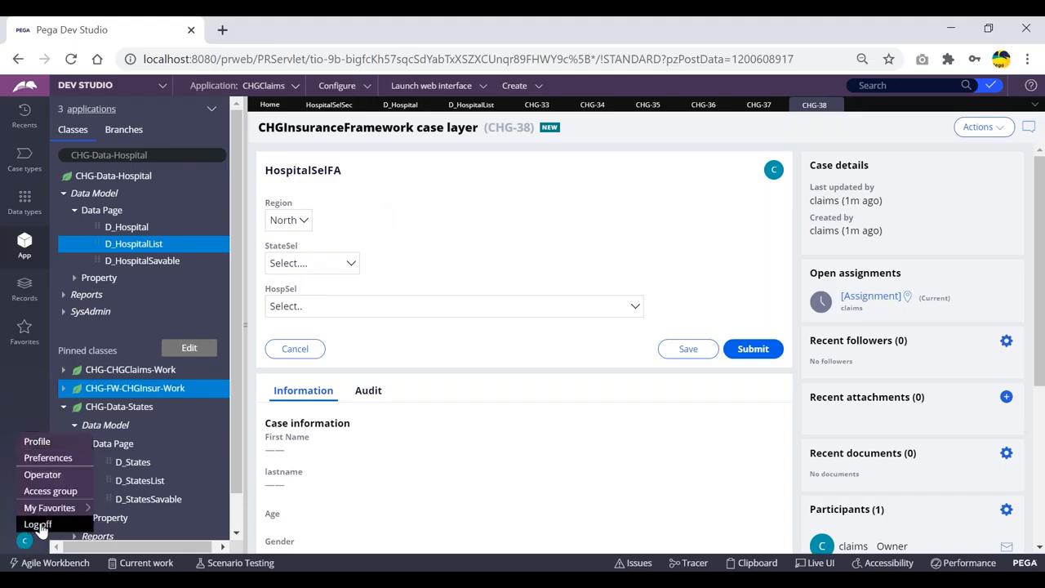
left_click(40, 524)
triple_click(534, 259)
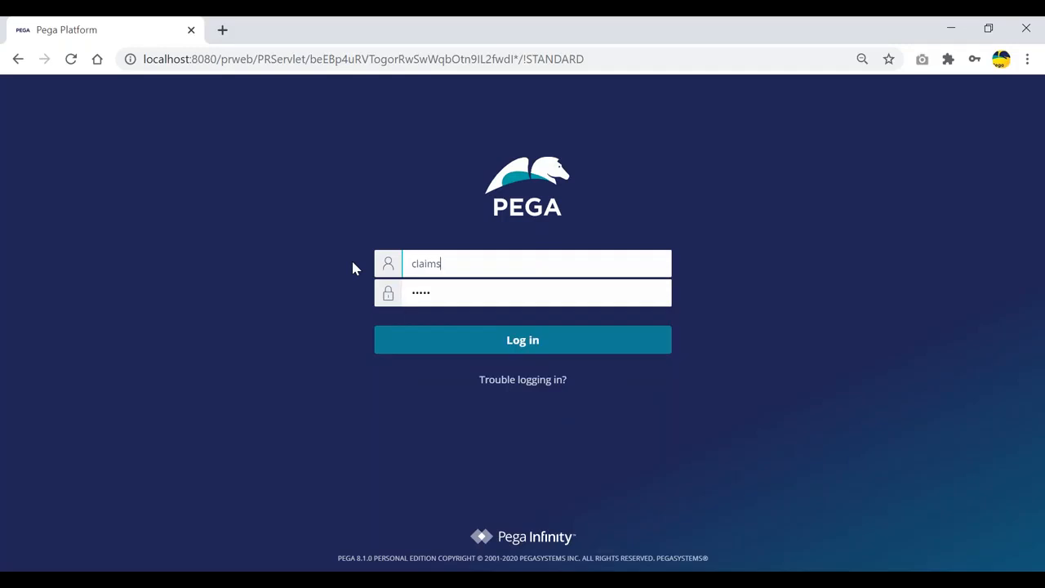
key("Return")
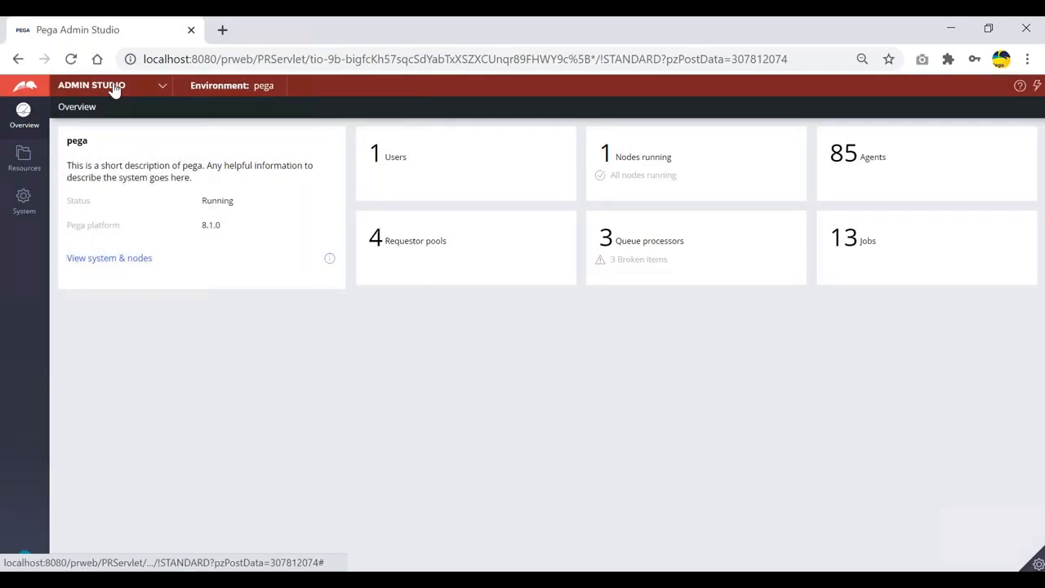
Step: Switch to Dev Studio and create a new ClaimsFlow case
left_click(114, 88)
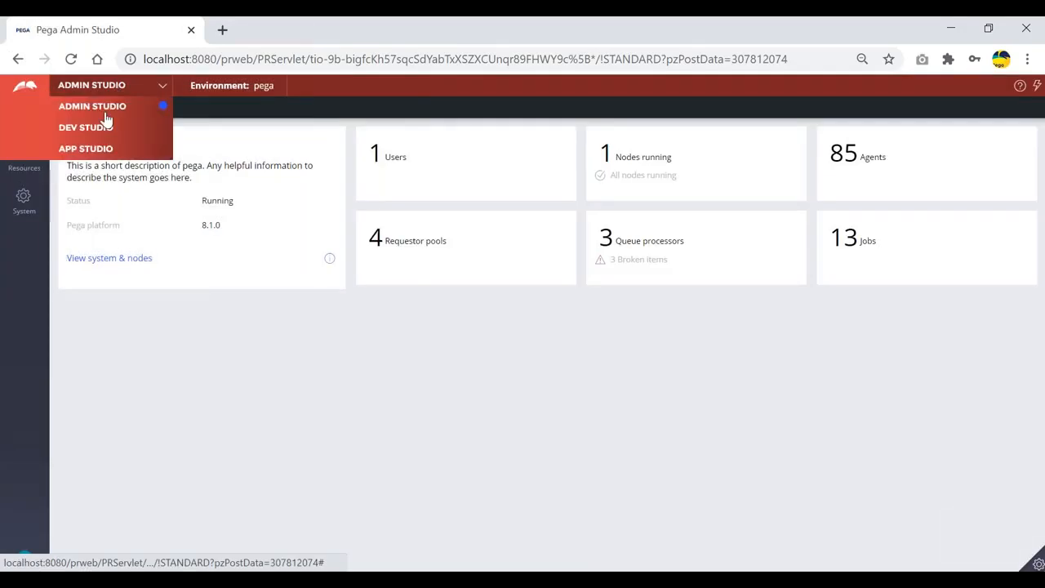
left_click(88, 127)
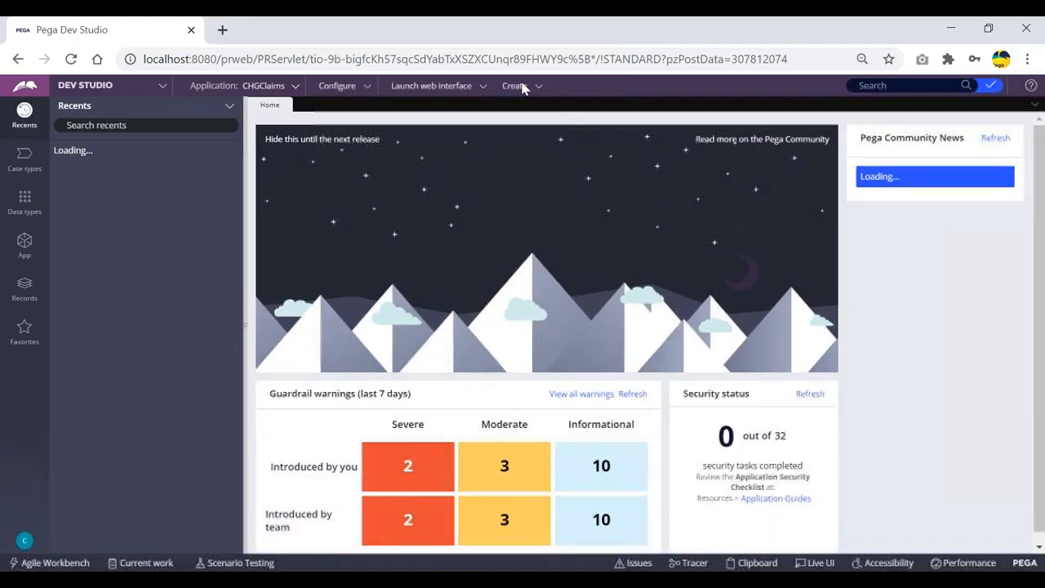
left_click(24, 241)
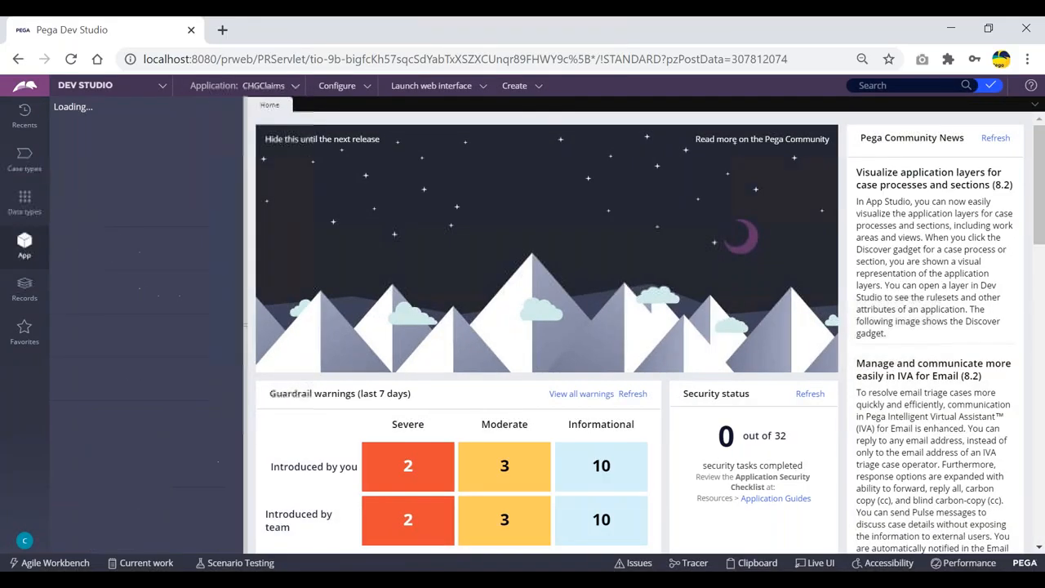
left_click(522, 86)
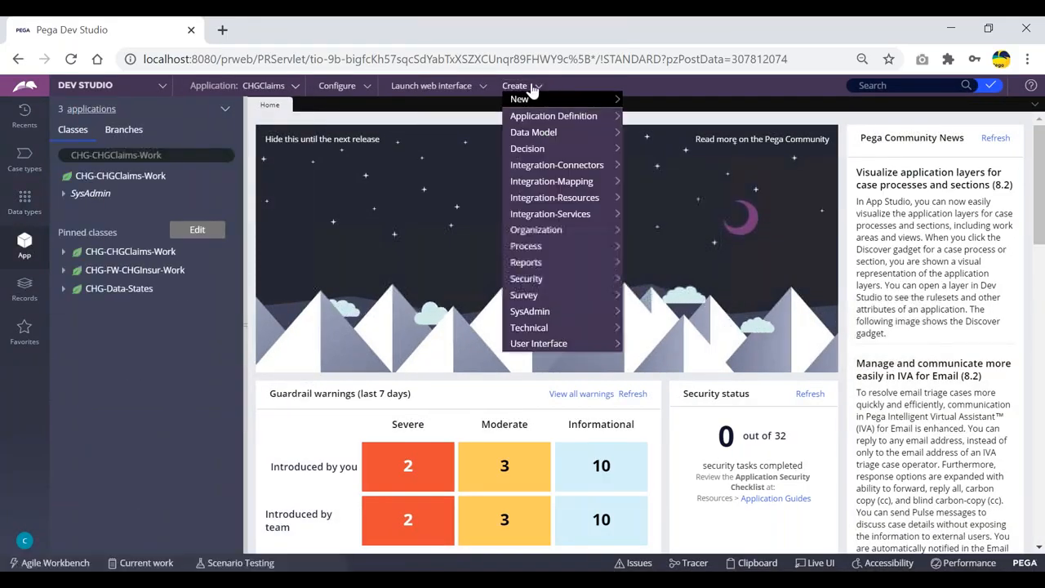
mouse_move(539, 96)
left_click(647, 97)
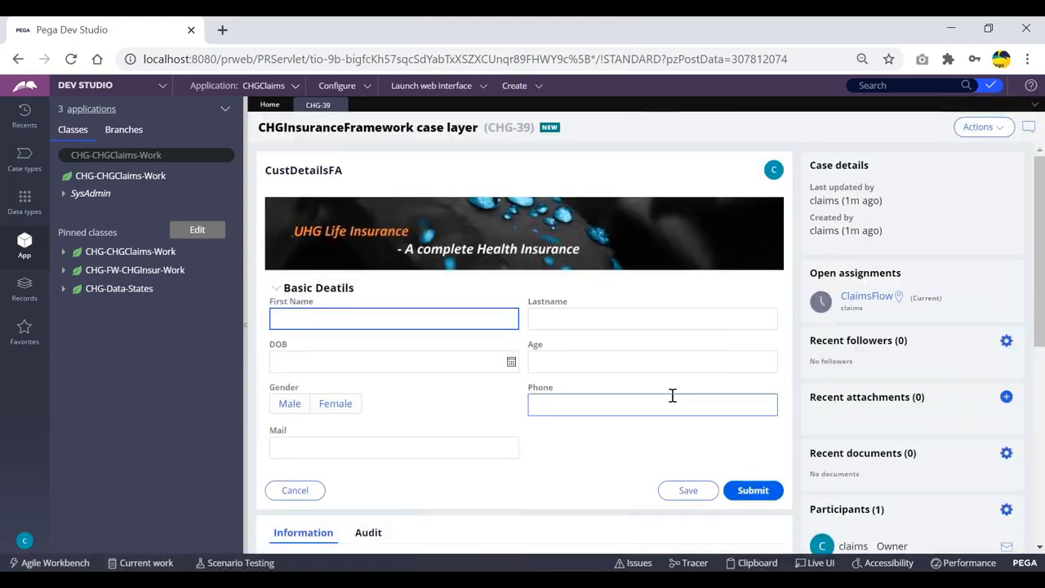
Step: Open the Clipboard for the new case and expand its requestor-level data pages
left_click(758, 563)
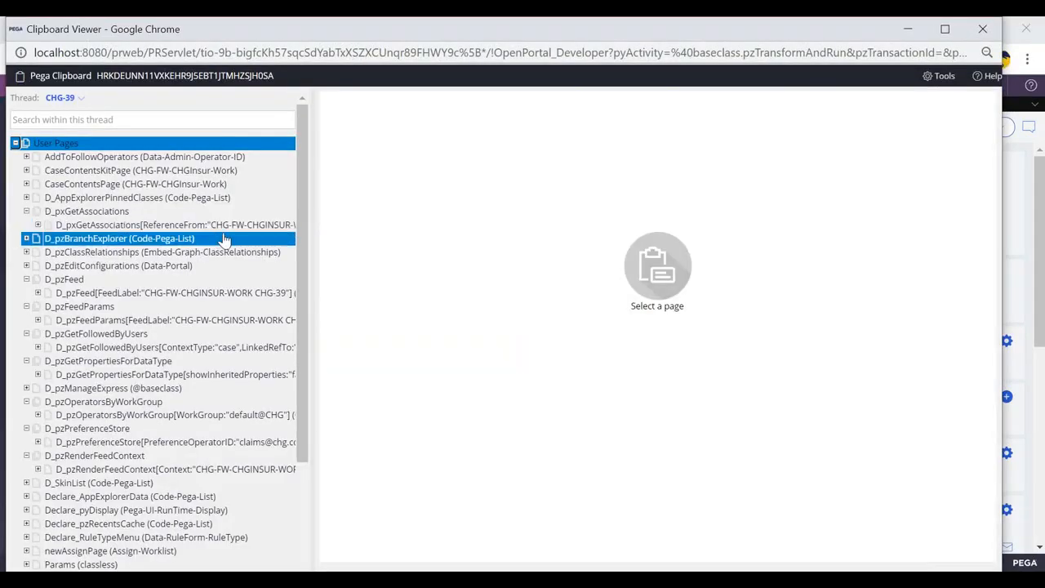
key("alt+Tab")
key("alt+Tab")
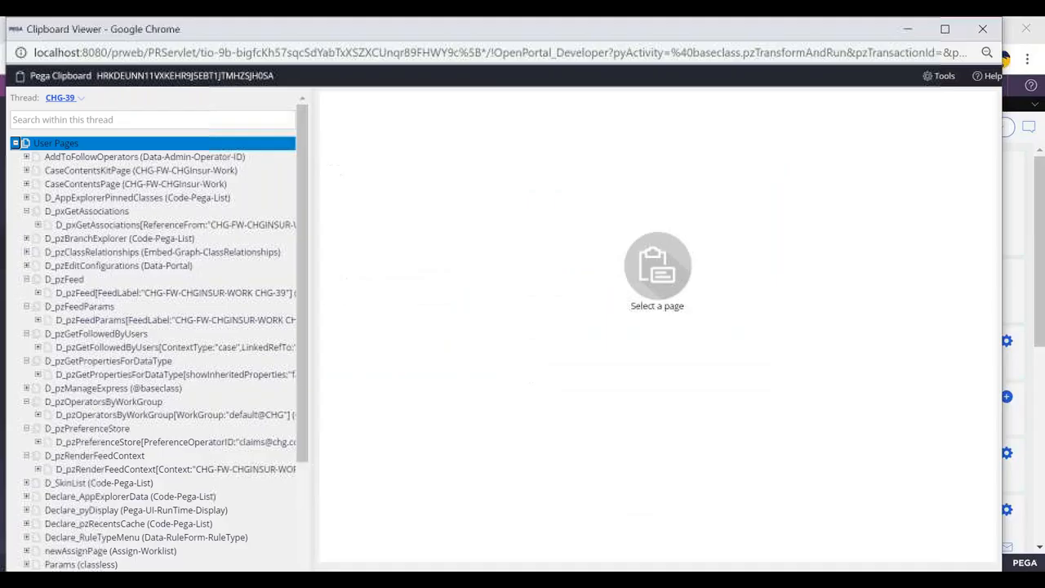
left_click(16, 143)
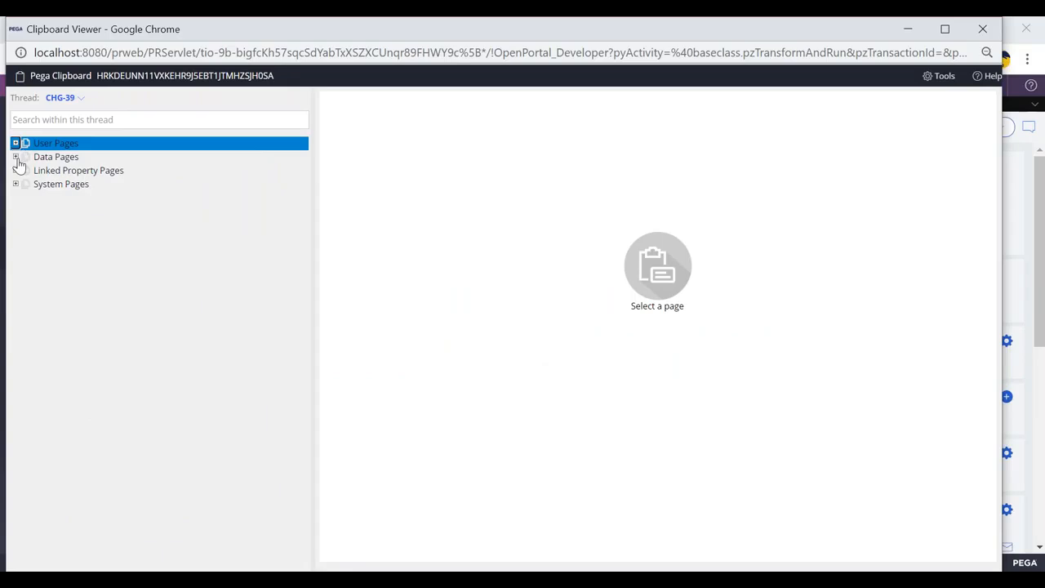
left_click(16, 158)
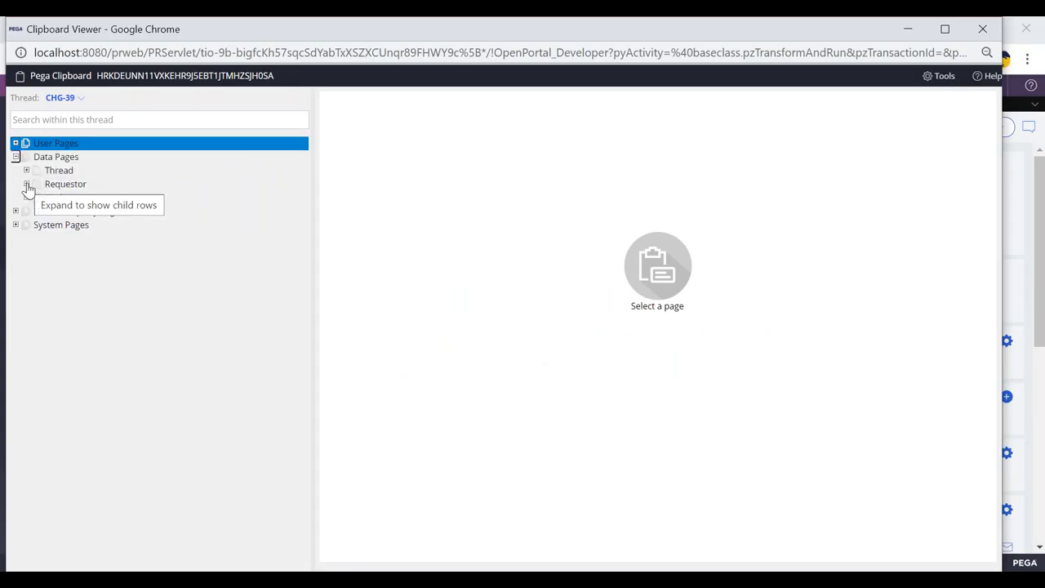
left_click(27, 184)
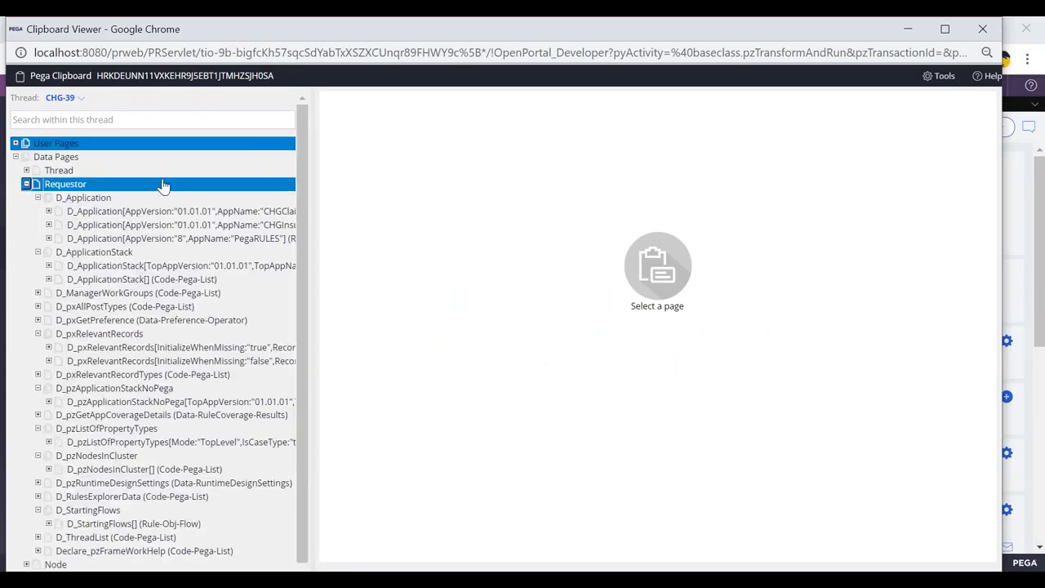
scroll(70, 211, "down", 1)
left_click(78, 174)
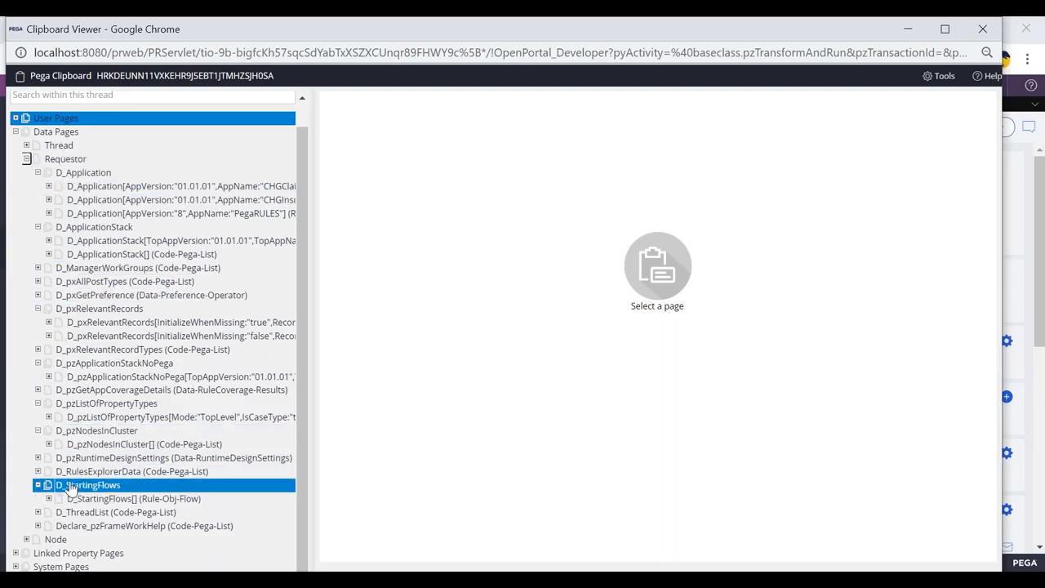
Step: Submit the CustDetailsFA, NomineeFA and TreatmentDetailsFA screens without data to reach HospitalSelFA
key("alt+Tab")
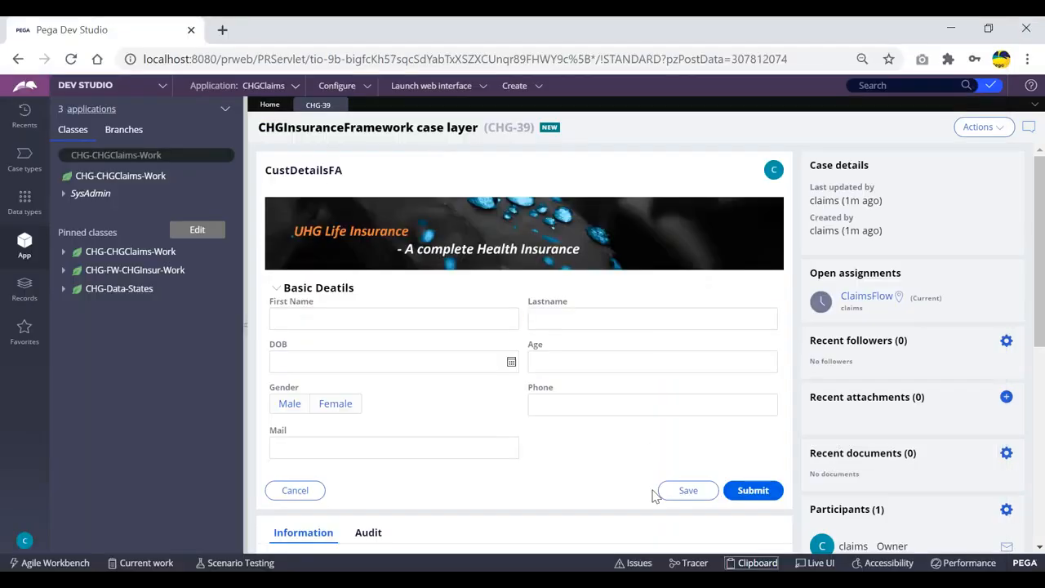
left_click(747, 493)
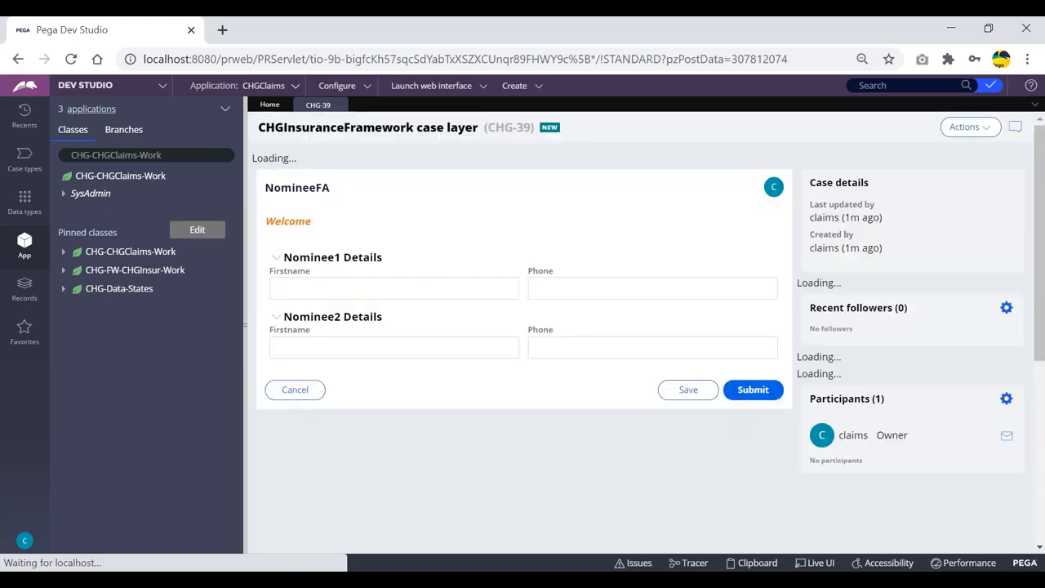
left_click(754, 379)
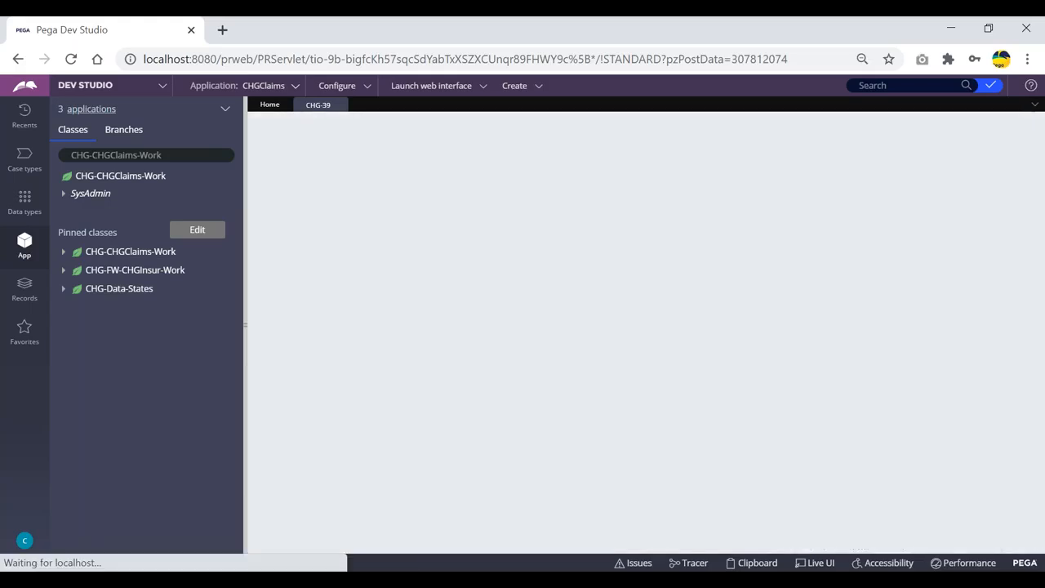
left_click(743, 326)
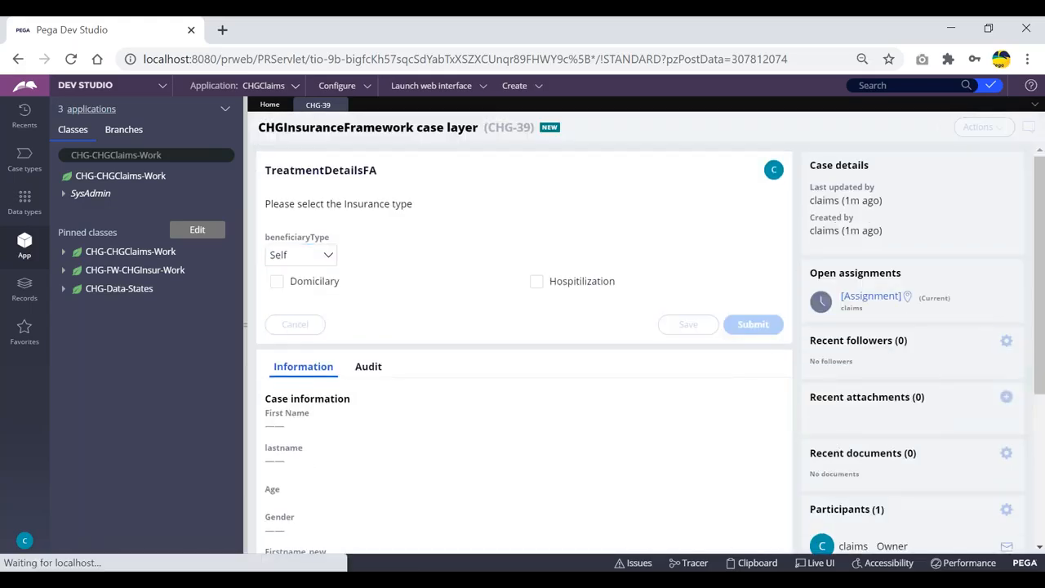
Step: Reopen the Clipboard and select the requestor-level D_HospitalList data page
left_click(751, 563)
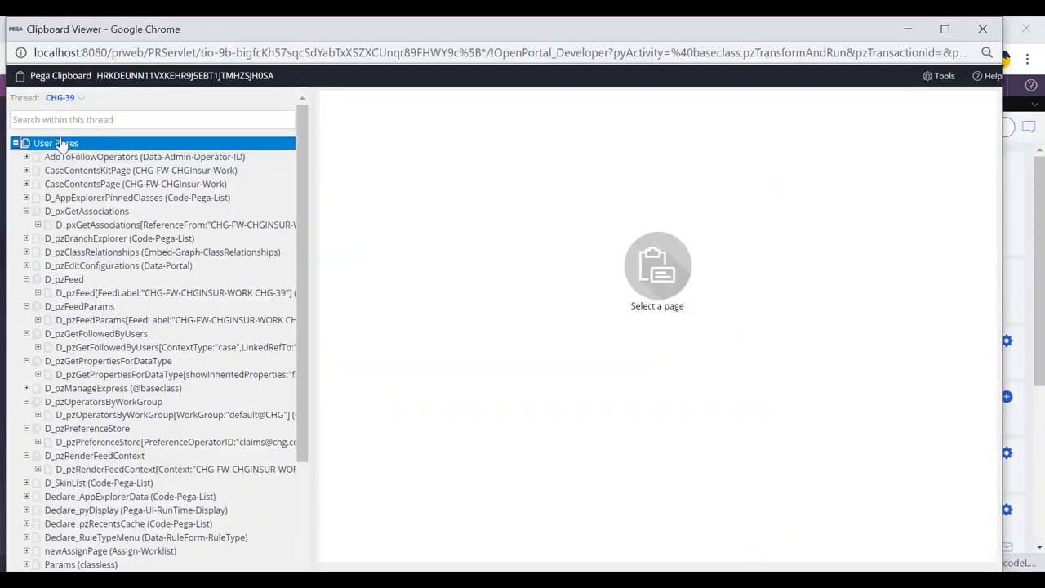
left_click(16, 143)
left_click(16, 156)
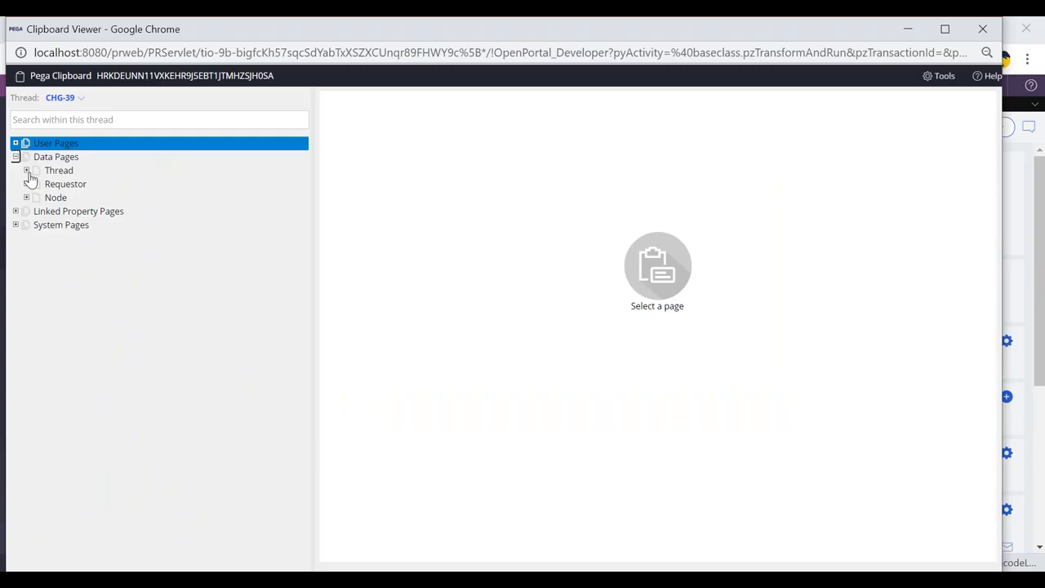
left_click(26, 184)
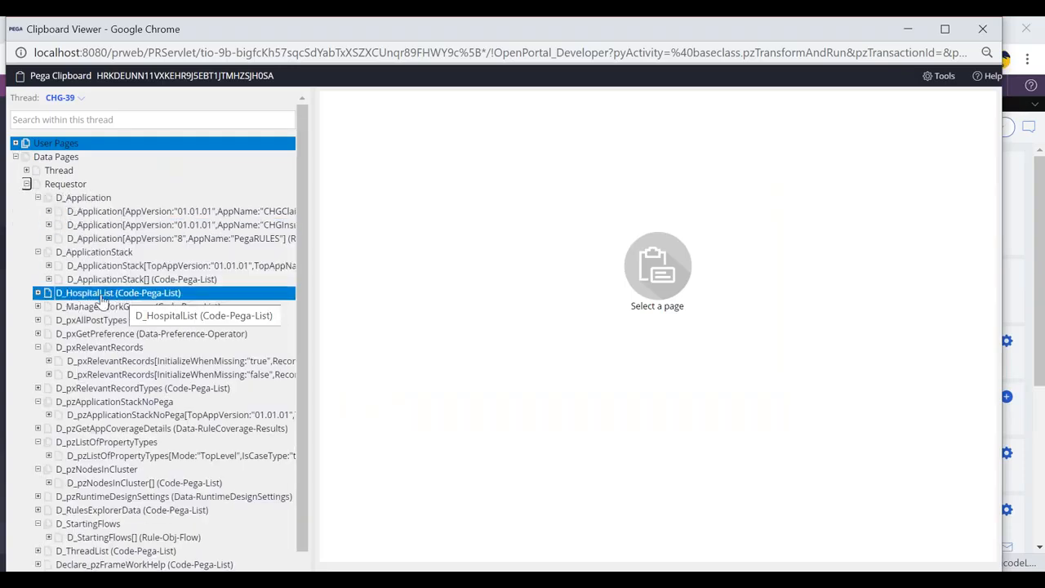
key("alt+Tab")
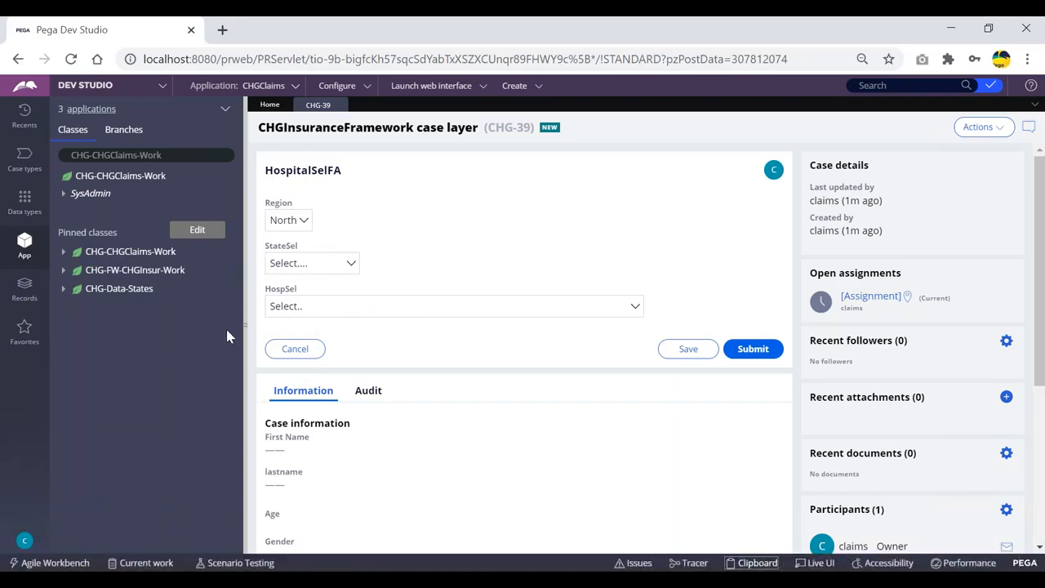
Step: Open the StateSel and HospSel dropdowns to examine the states and hospitals they list
key("alt+Tab")
key("alt+Tab")
left_click(311, 304)
left_click(295, 258)
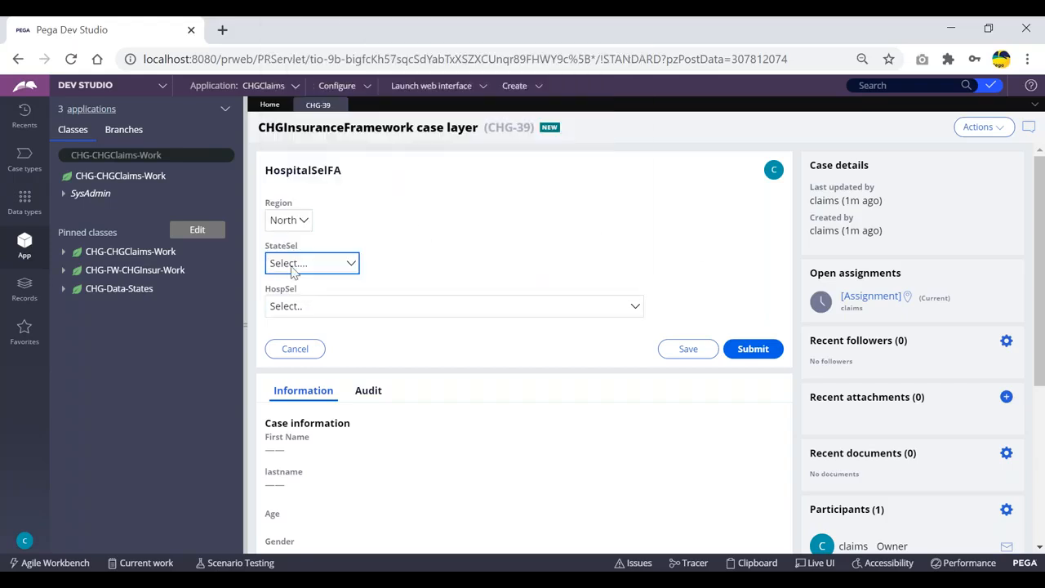
left_click(455, 256)
left_click(349, 262)
left_click(440, 246)
left_click(338, 264)
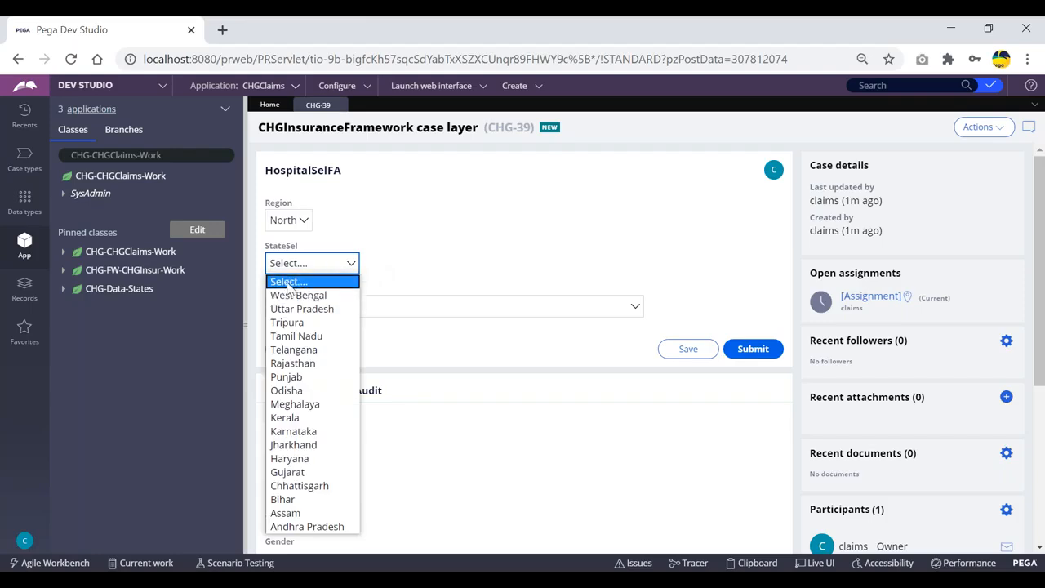
left_click(444, 310)
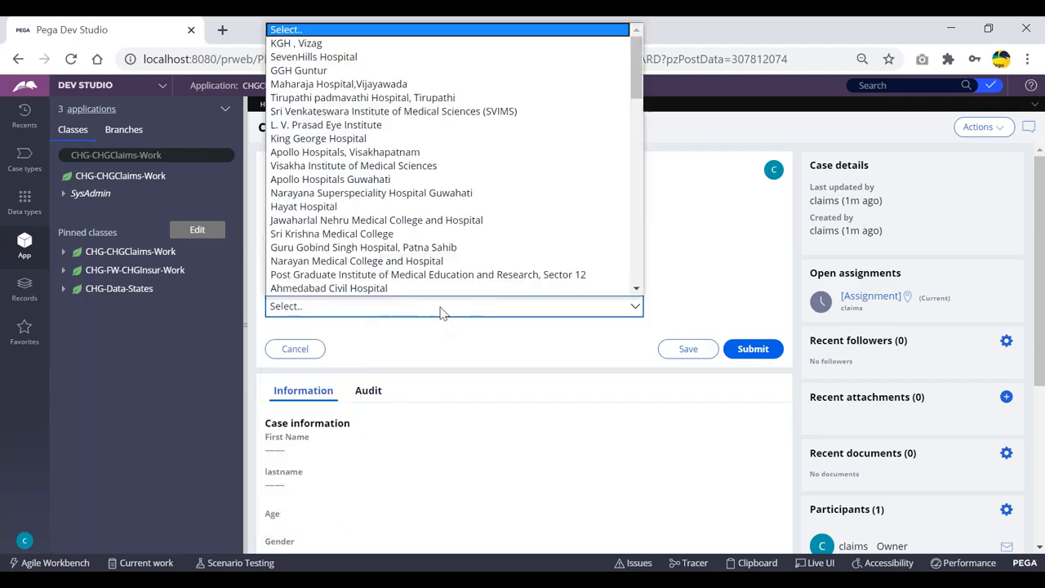
left_click(672, 247)
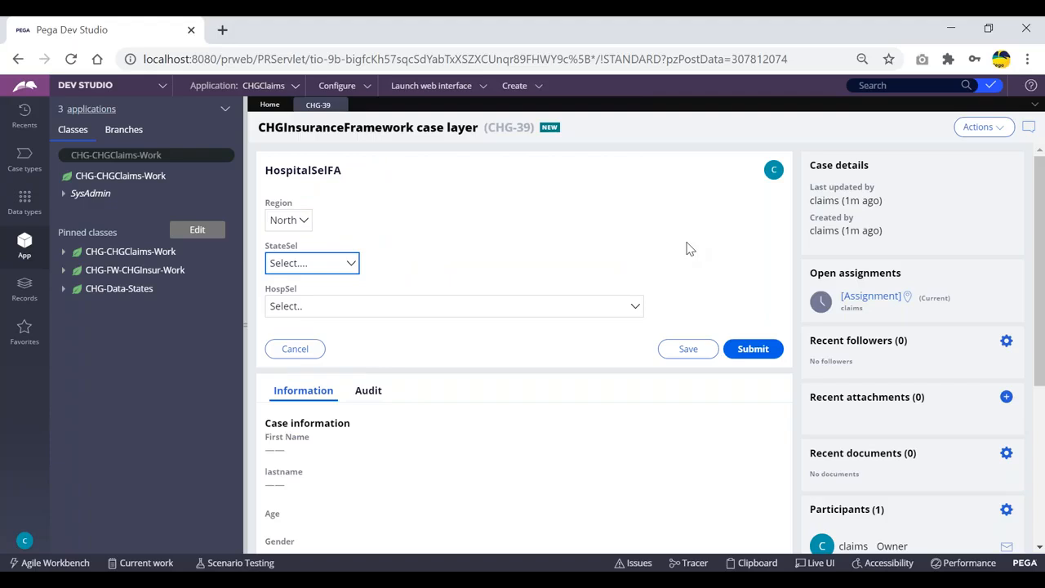
left_click(412, 268)
left_click(381, 224)
Step: Find the CHG-Data-Hospital class in the class explorer and open its D_HospitalList data page
left_click(63, 289)
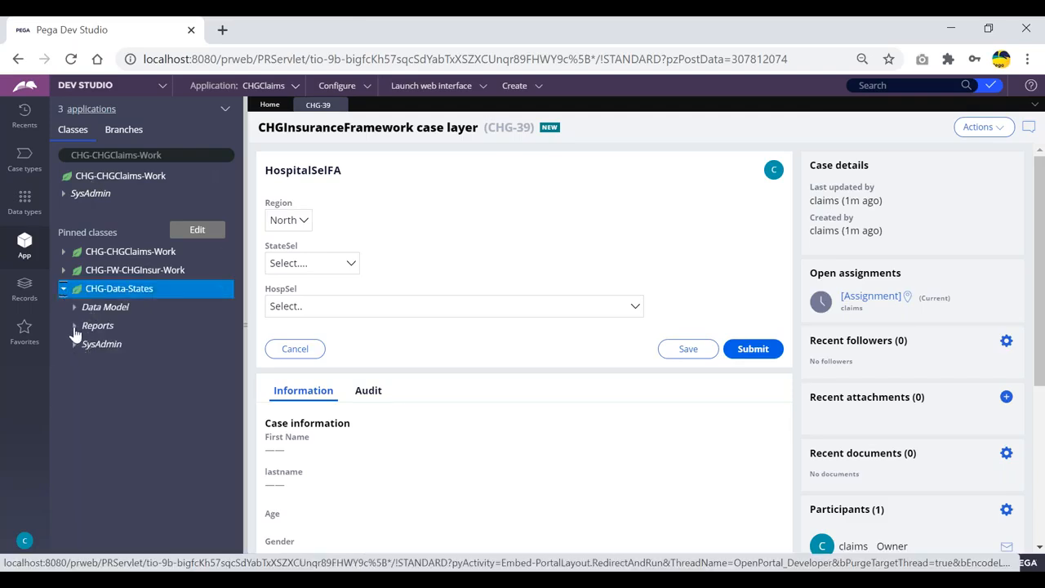
left_click(75, 309)
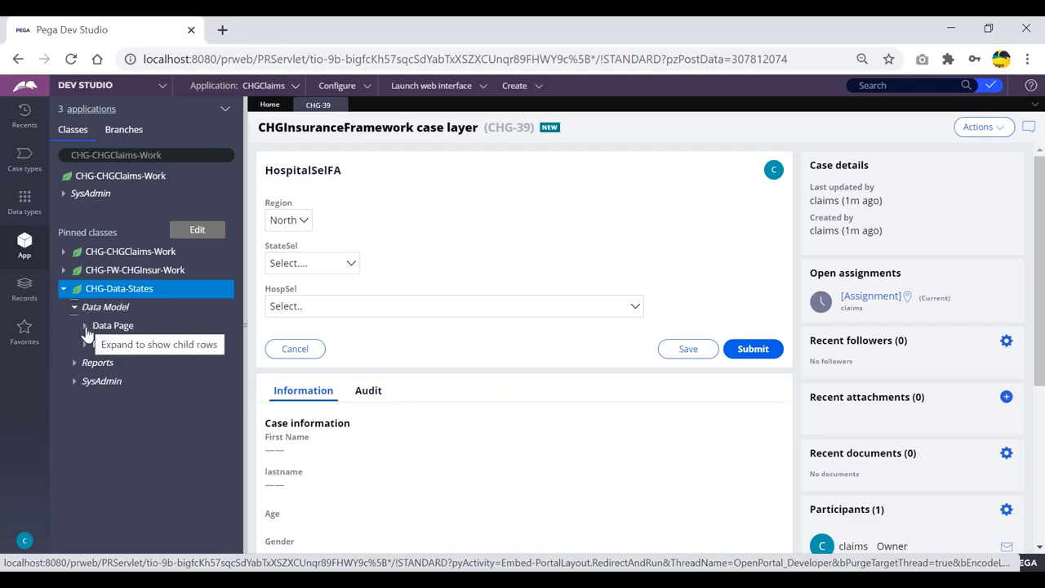
left_click_drag(168, 154, 96, 155)
type("C")
key("BackSpace")
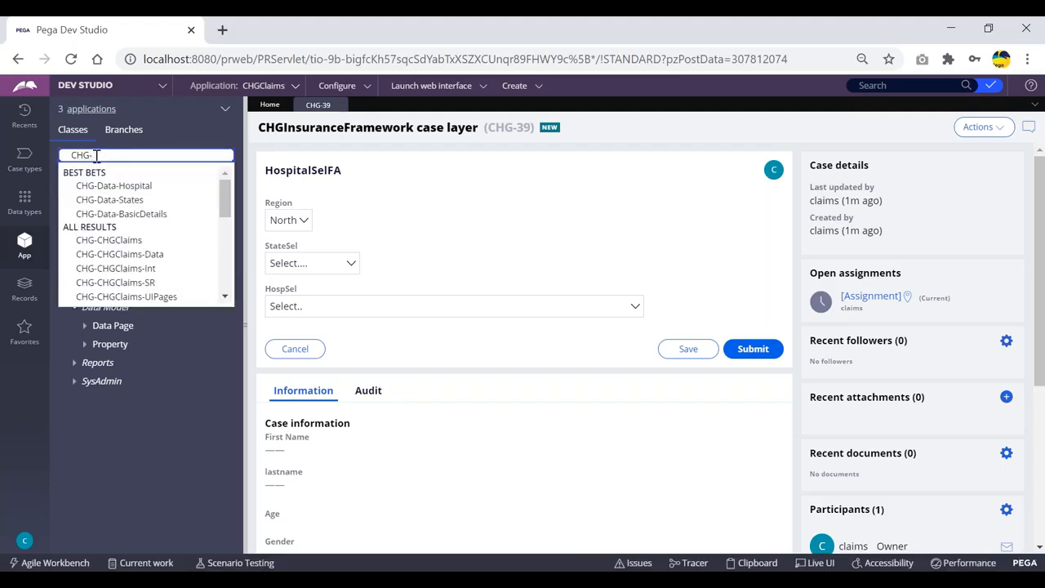
type("Data-H")
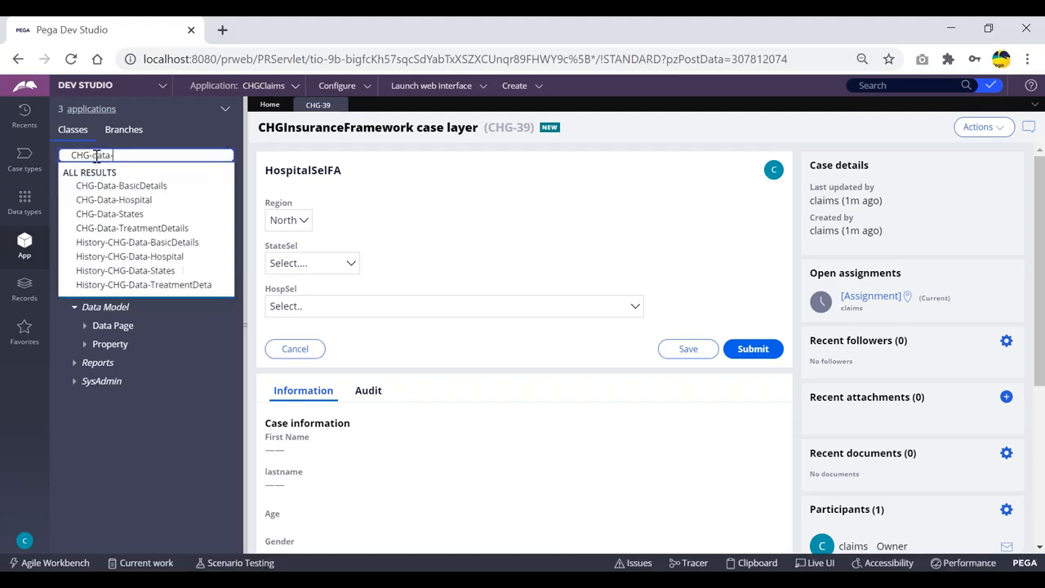
type("os")
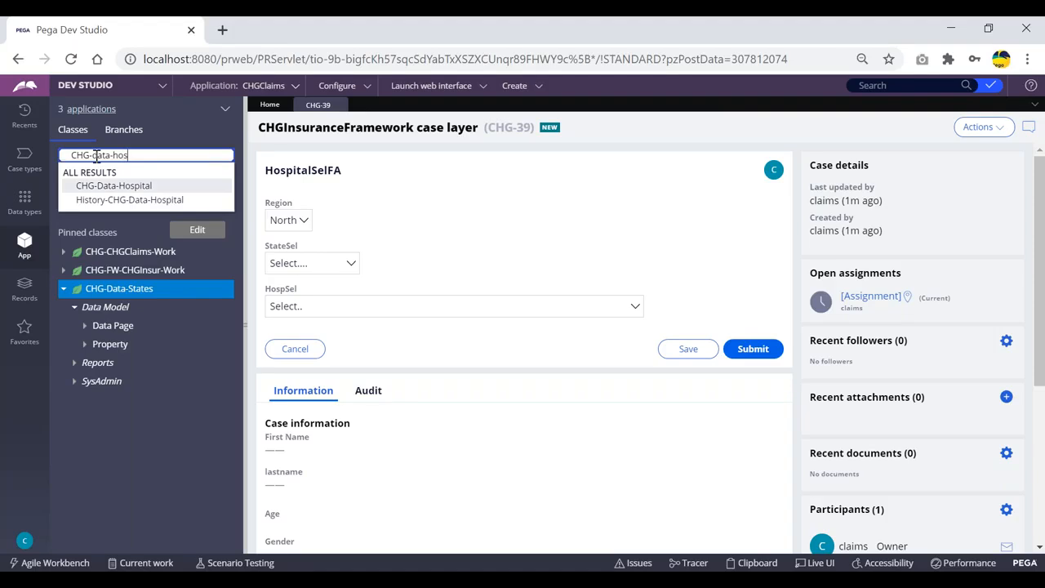
key("Return")
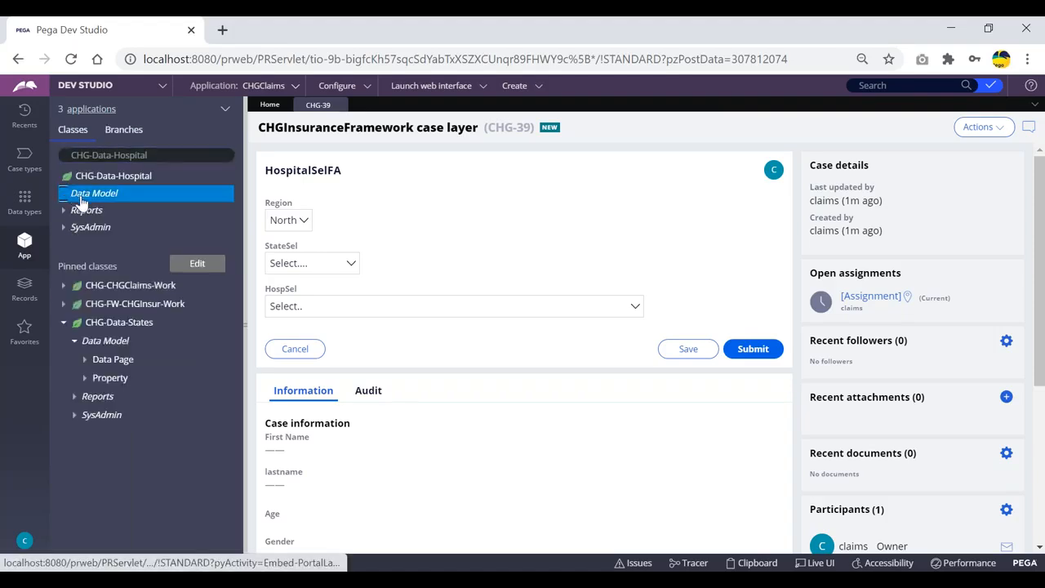
left_click(77, 196)
left_click(76, 228)
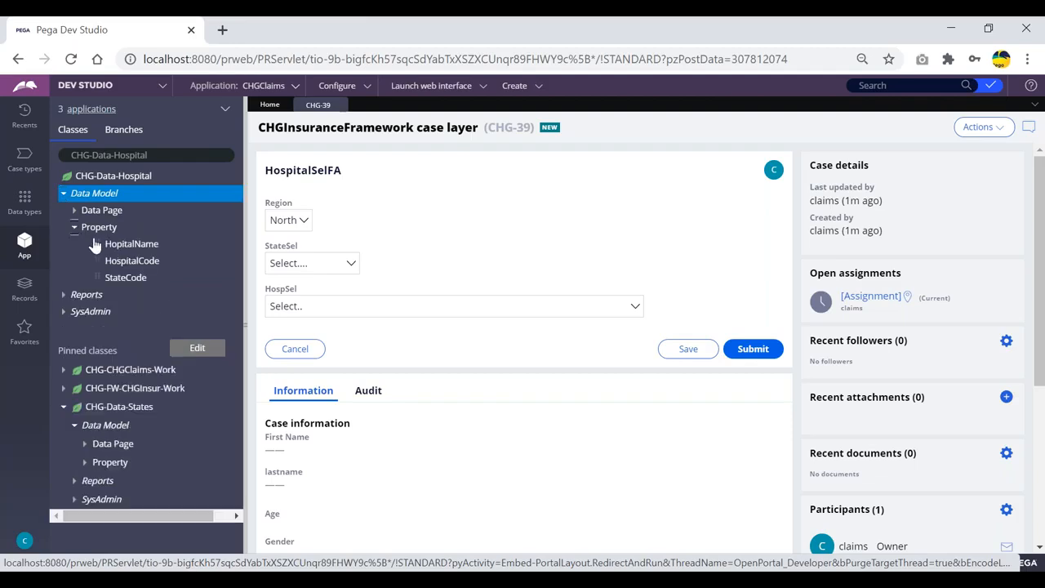
left_click(75, 229)
left_click(75, 211)
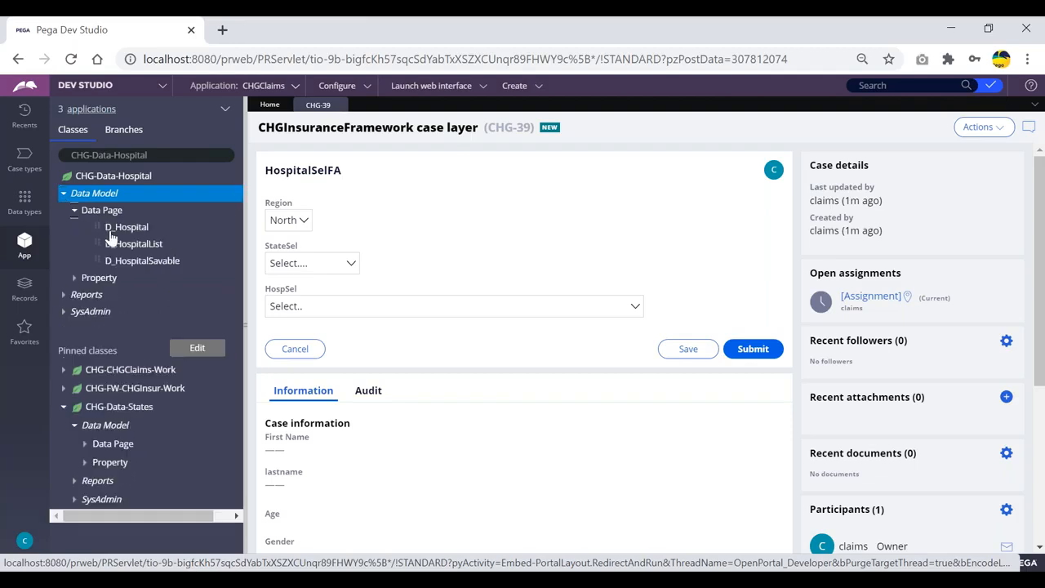
left_click(132, 246)
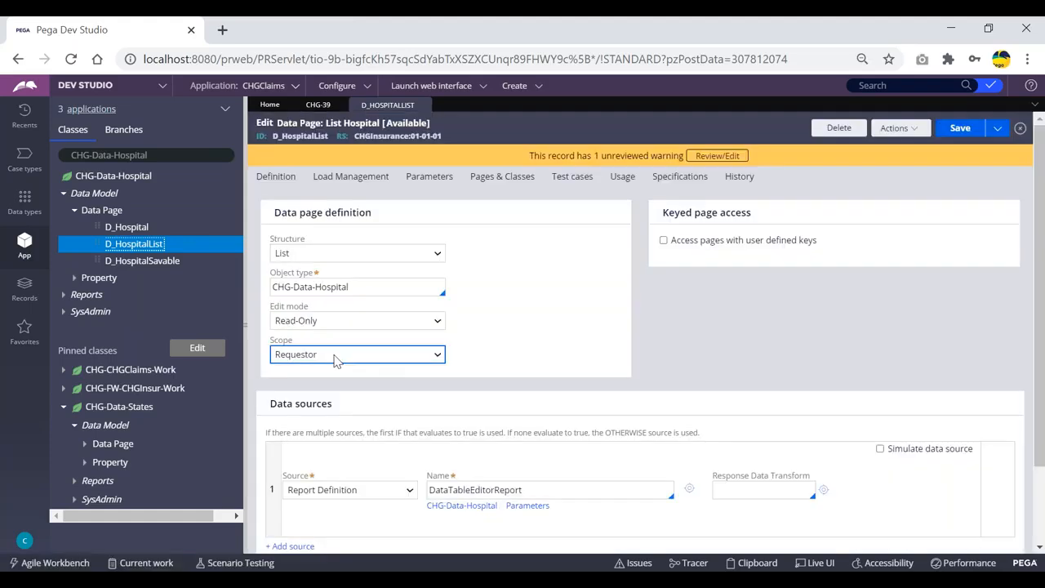
Step: Set the D_HospitalList data page scope to Node and try to save it
left_click(334, 354)
left_click(350, 397)
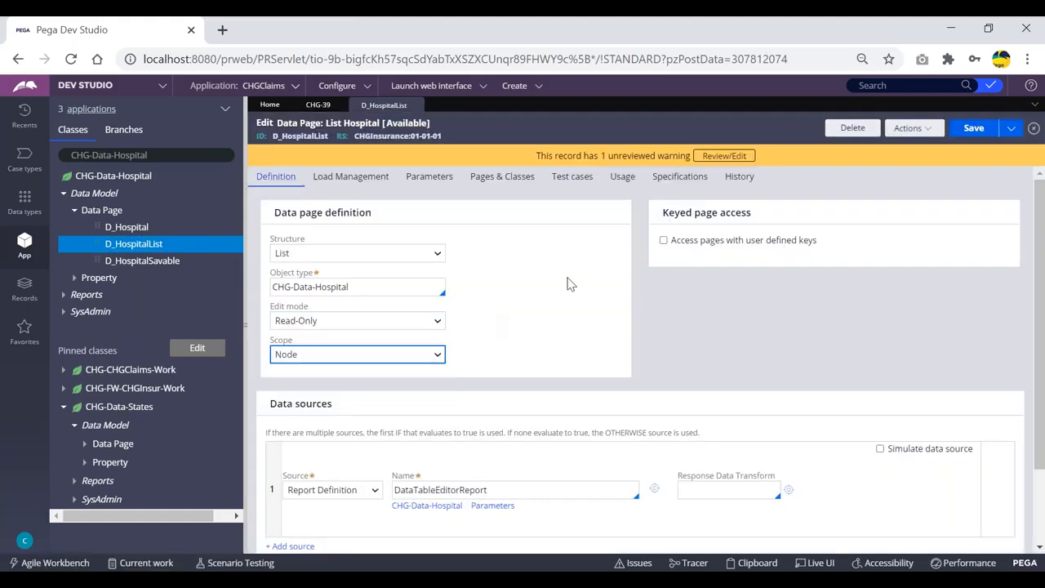
left_click(973, 128)
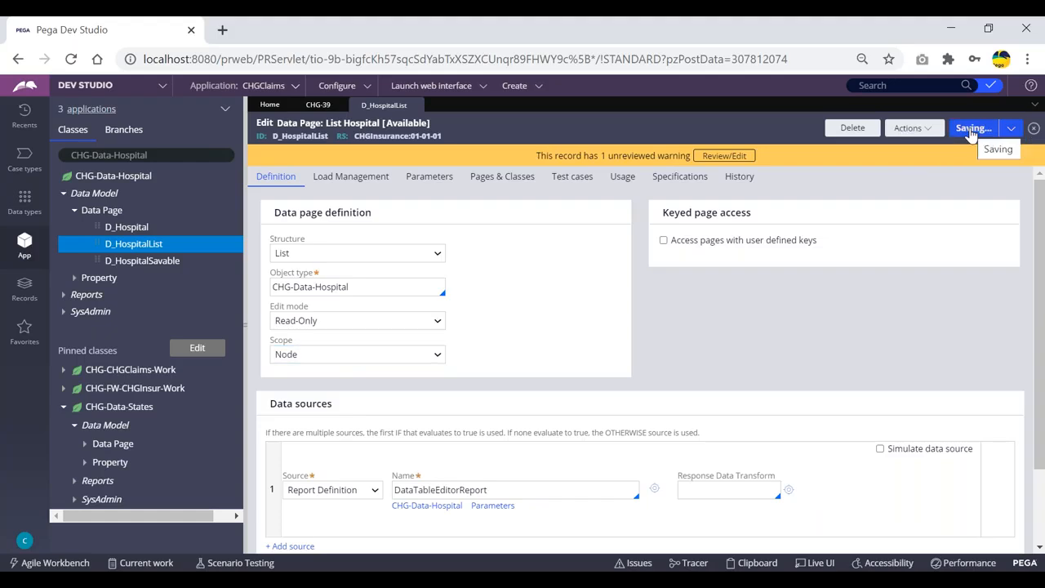
Step: Inspect the node-level data pages in the Clipboard and the hospitals listed in the HospSel dropdown
left_click(274, 189)
left_click(327, 369)
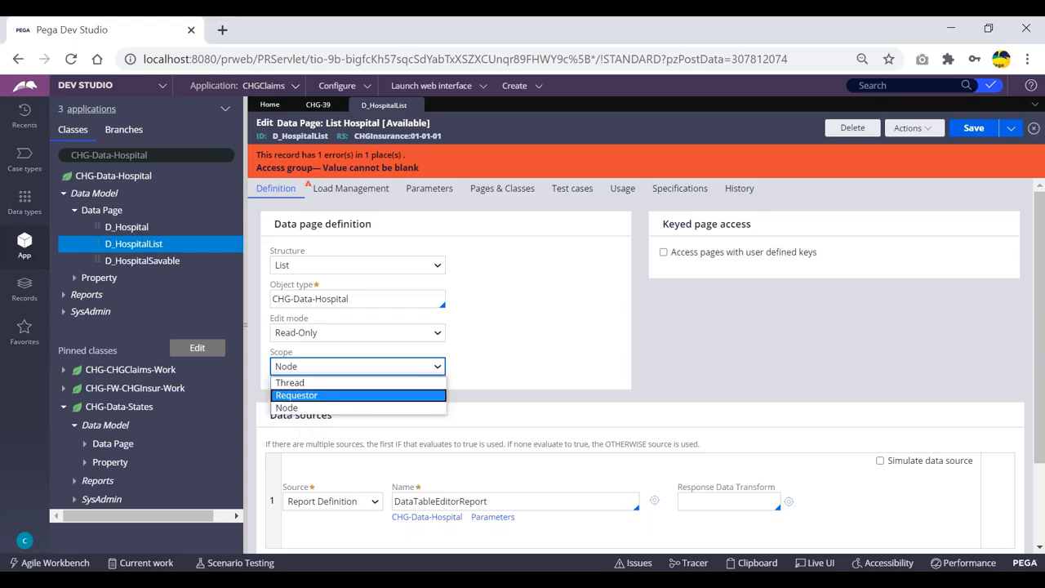
left_click(318, 104)
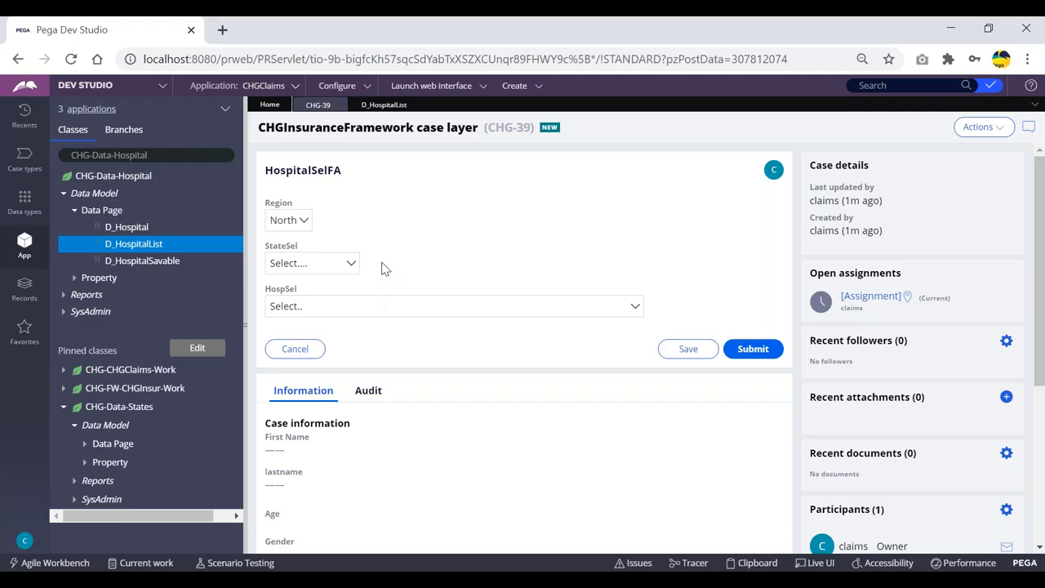
left_click(756, 563)
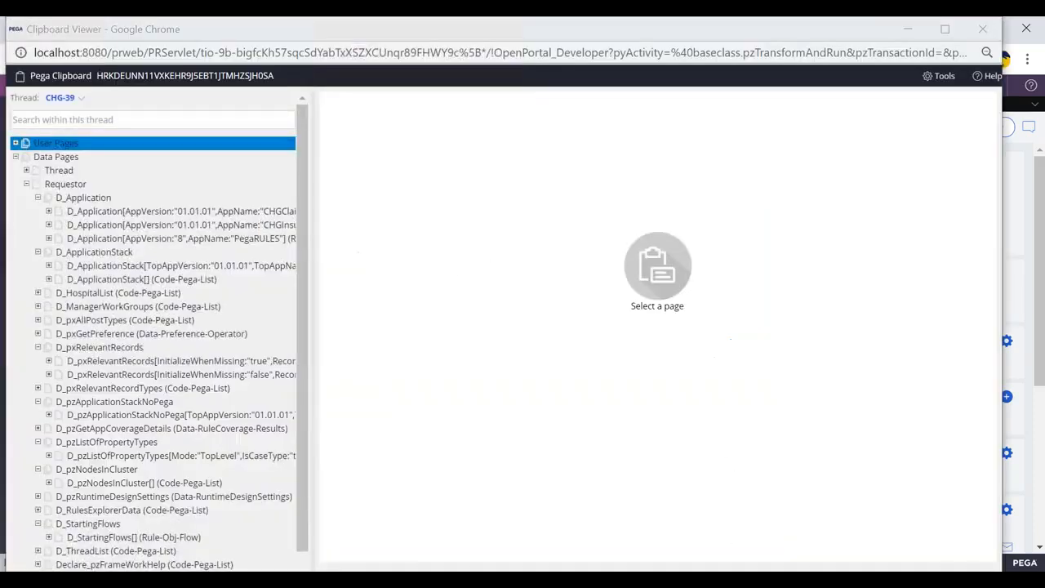
left_click(16, 156)
left_click(15, 157)
left_click(27, 197)
left_click(64, 199)
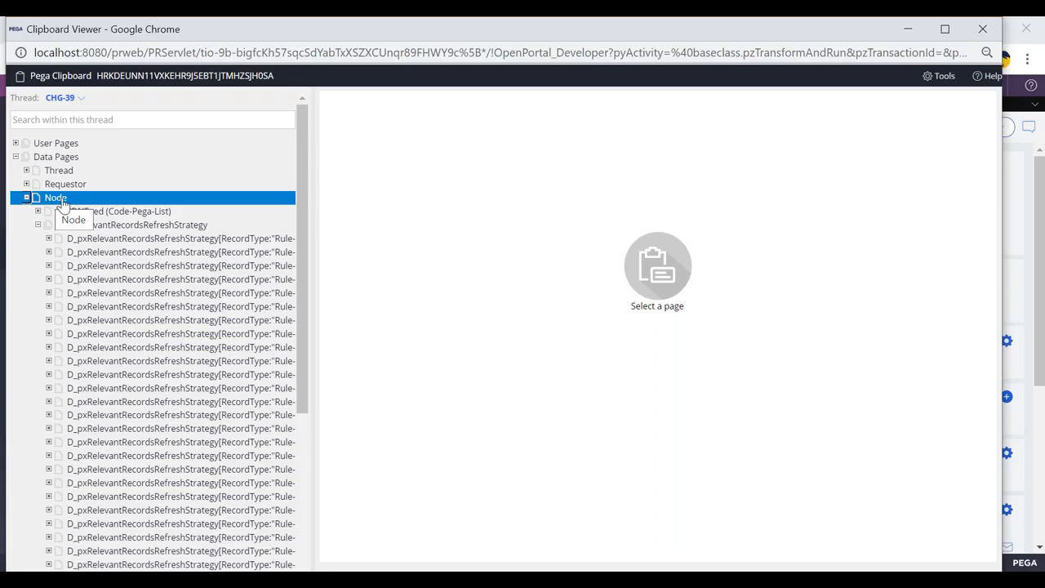
key("alt+Tab")
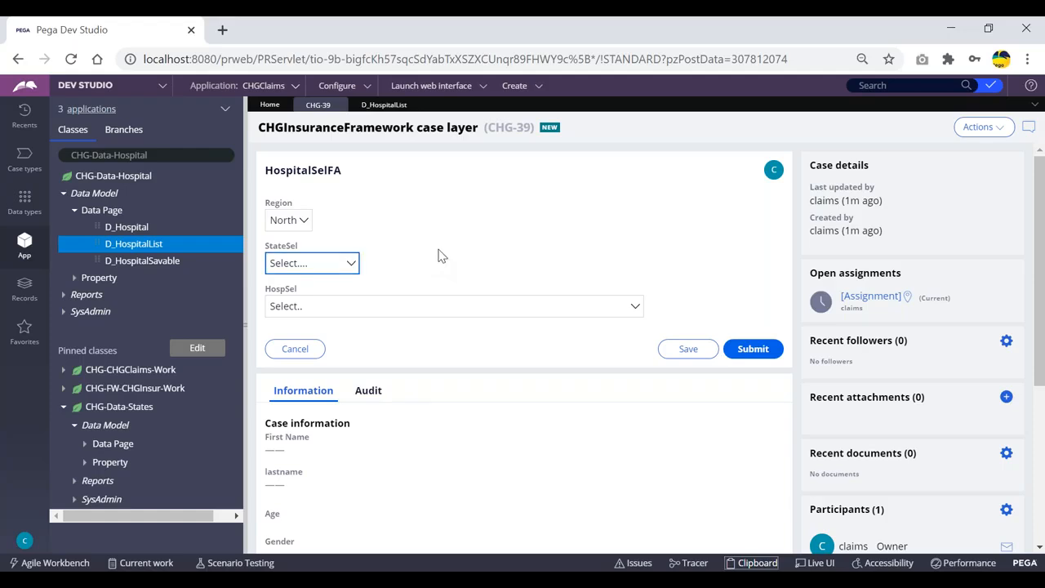
left_click(362, 307)
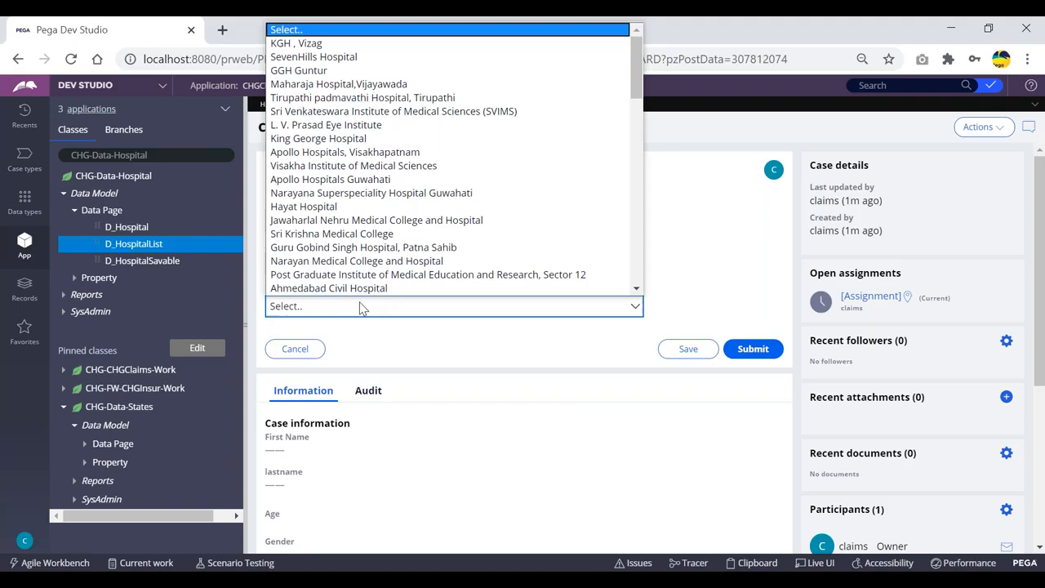
left_click(669, 241)
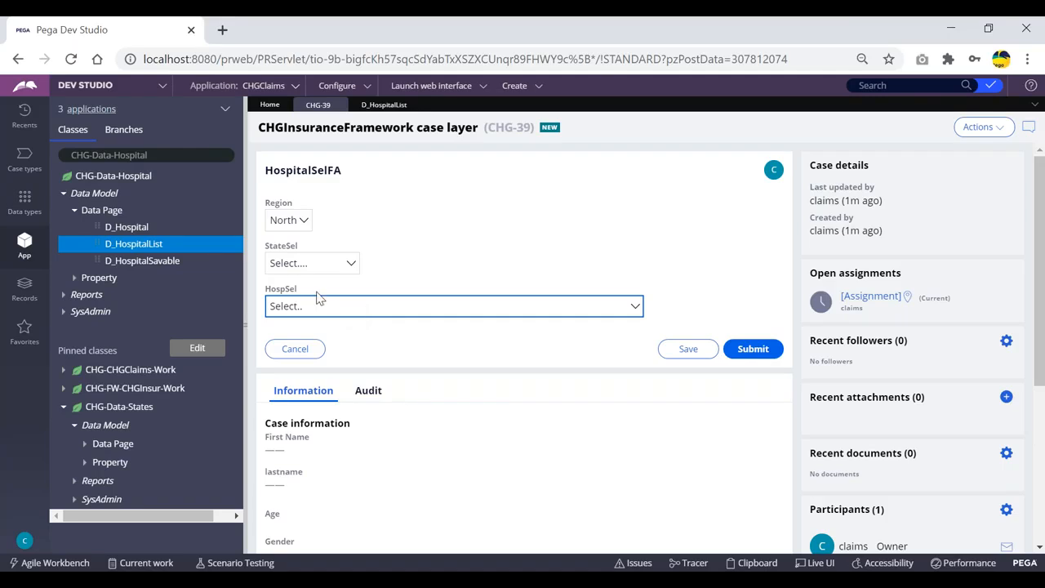
Step: Review the D_HospitalList scope options and the access group required under Load Management
left_click(380, 105)
left_click(326, 367)
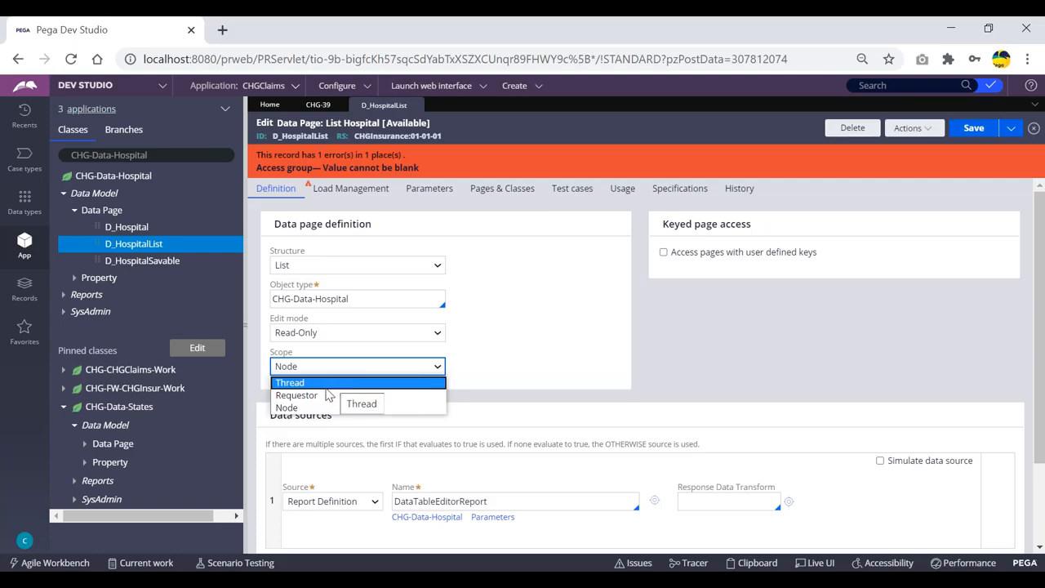
left_click(303, 410)
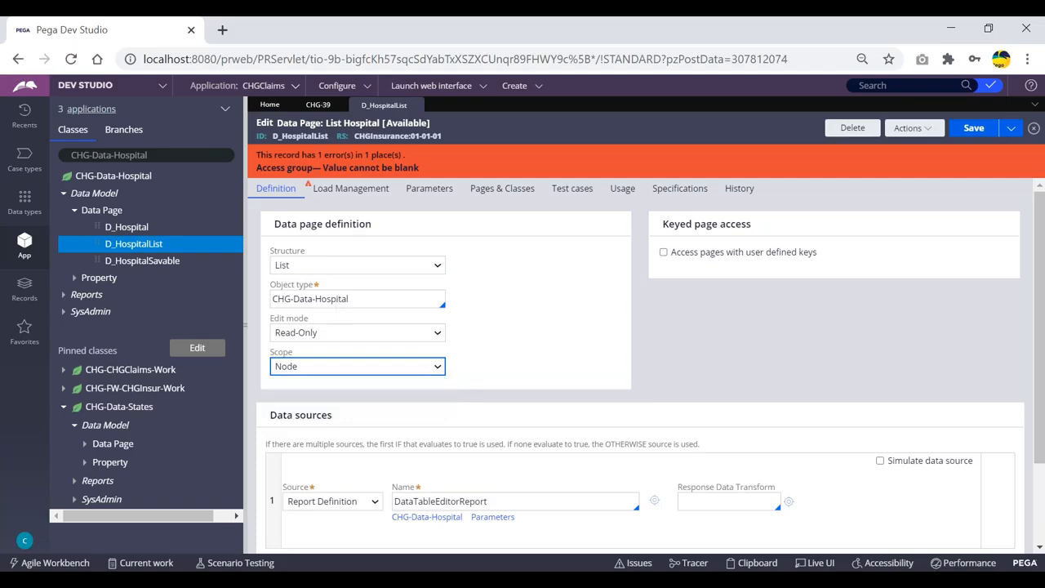
left_click(351, 188)
left_click(317, 333)
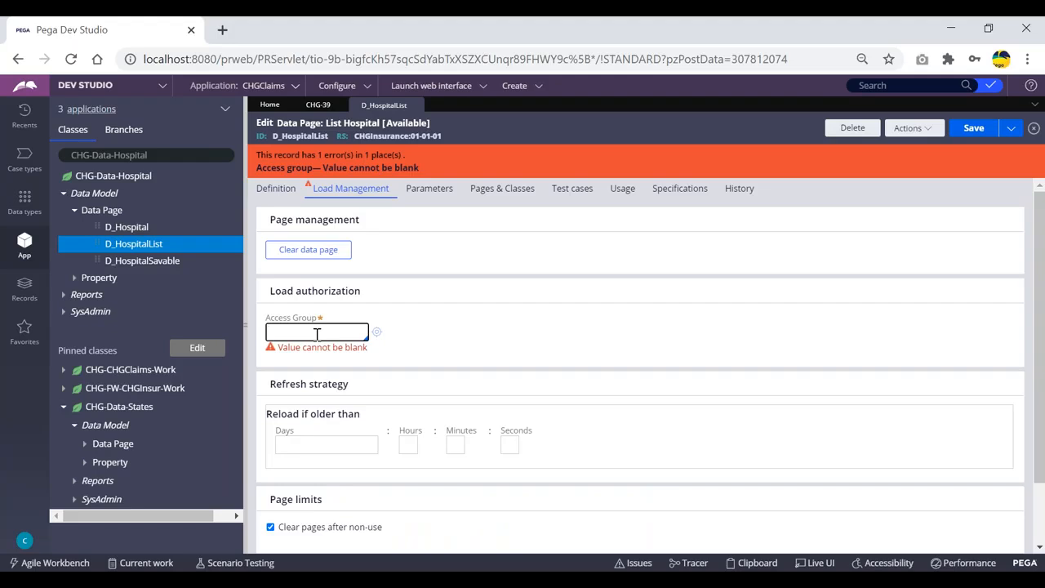
left_click(461, 314)
left_click(301, 330)
left_click(281, 188)
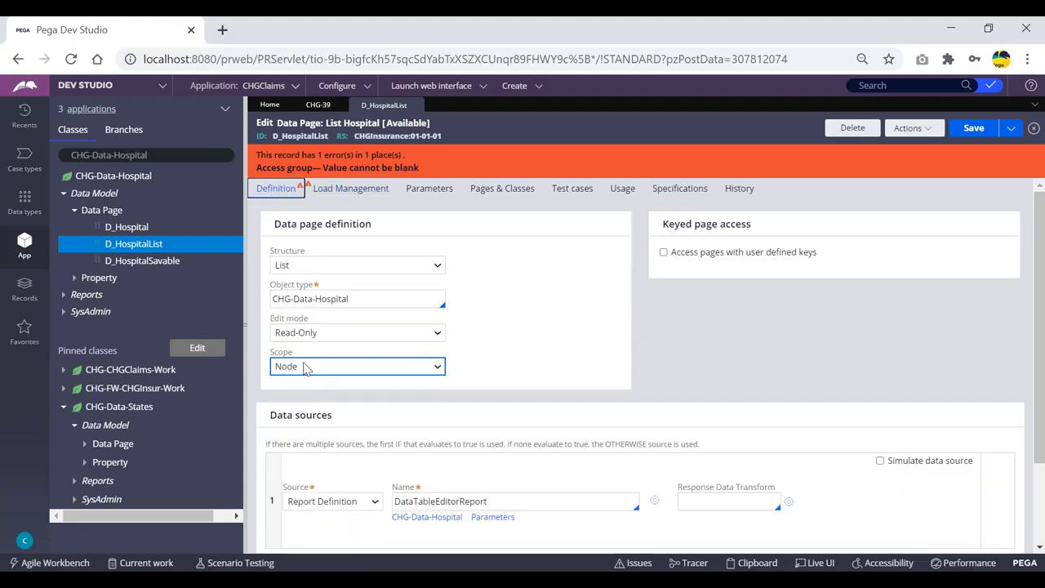
left_click(347, 190)
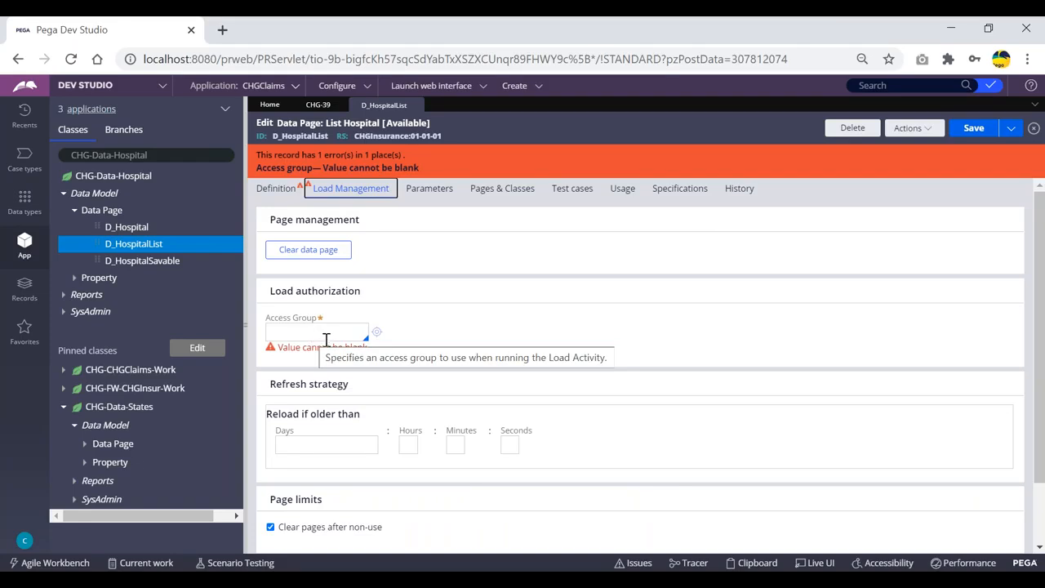
left_click(281, 189)
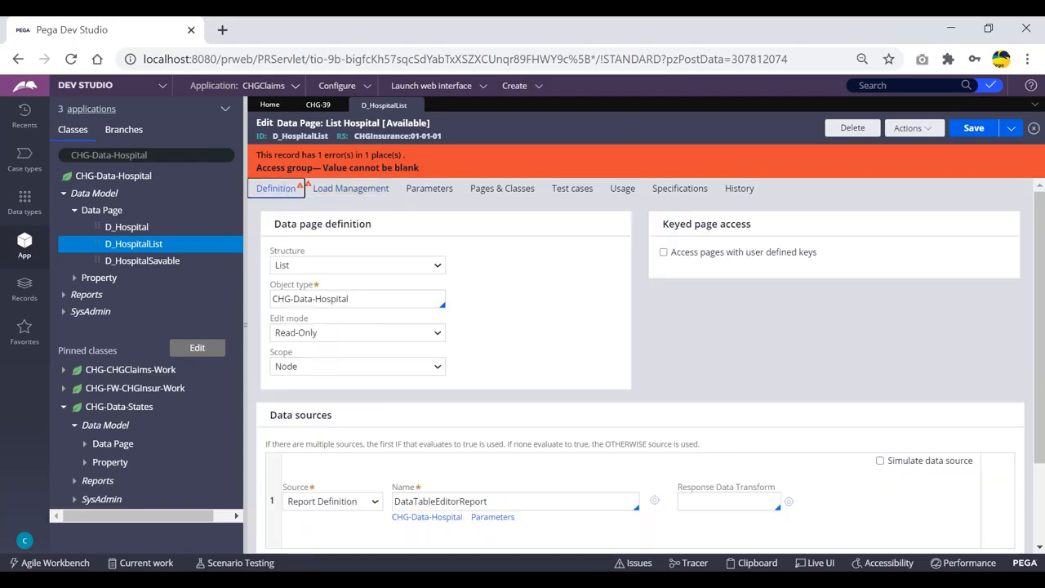
left_click(310, 367)
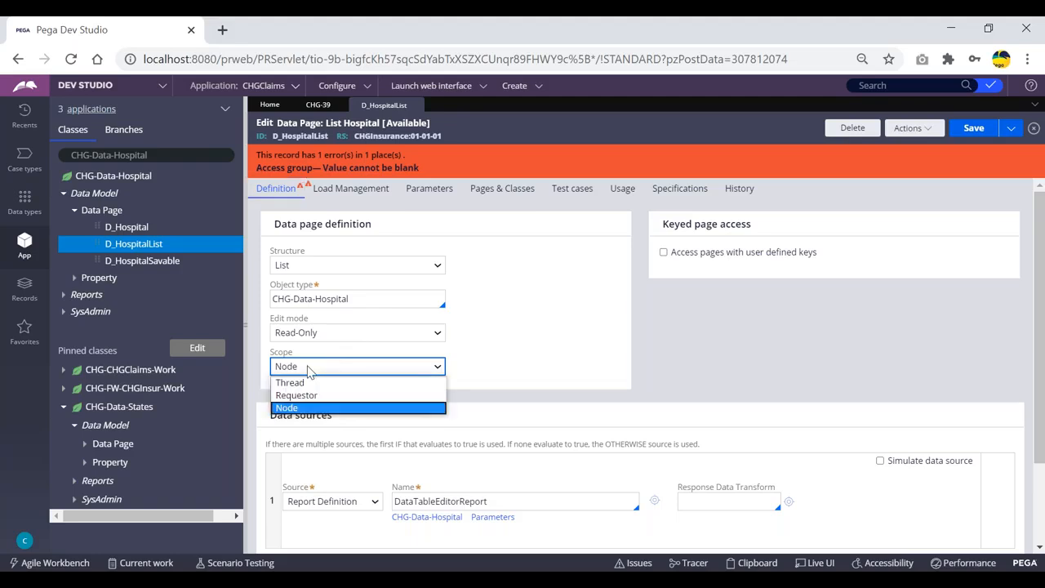
left_click(302, 408)
left_click(335, 369)
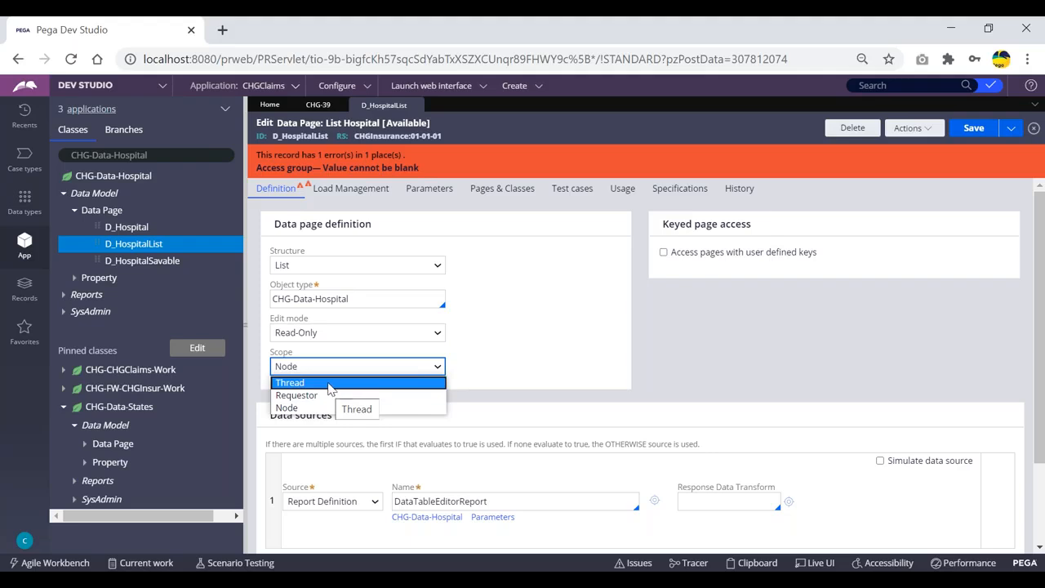
left_click(553, 359)
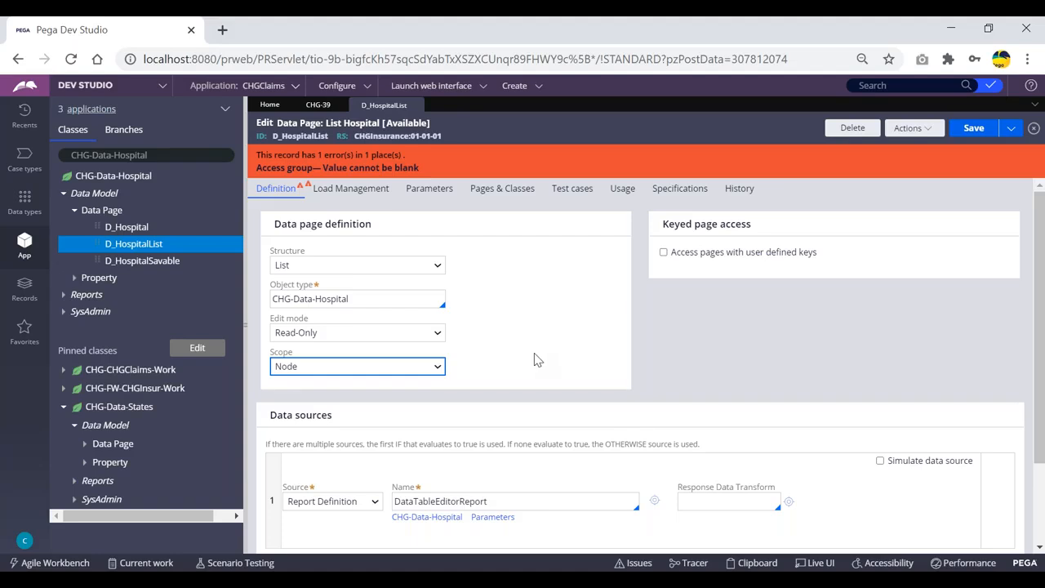
scroll(577, 317, "down", 1)
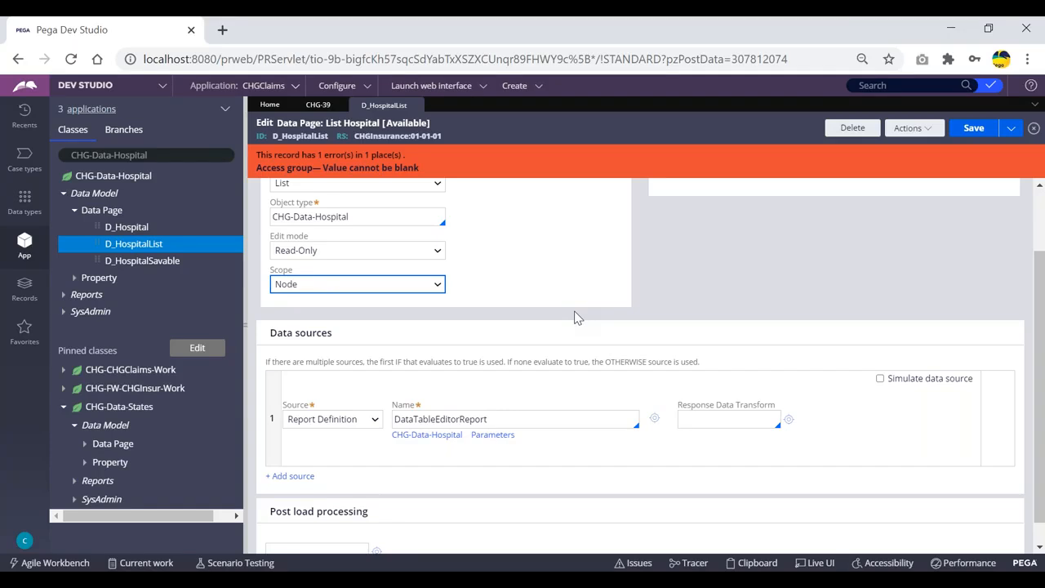
scroll(475, 300, "up", 1)
left_click(349, 335)
left_click(376, 329)
left_click(386, 188)
scroll(413, 319, "down", 1)
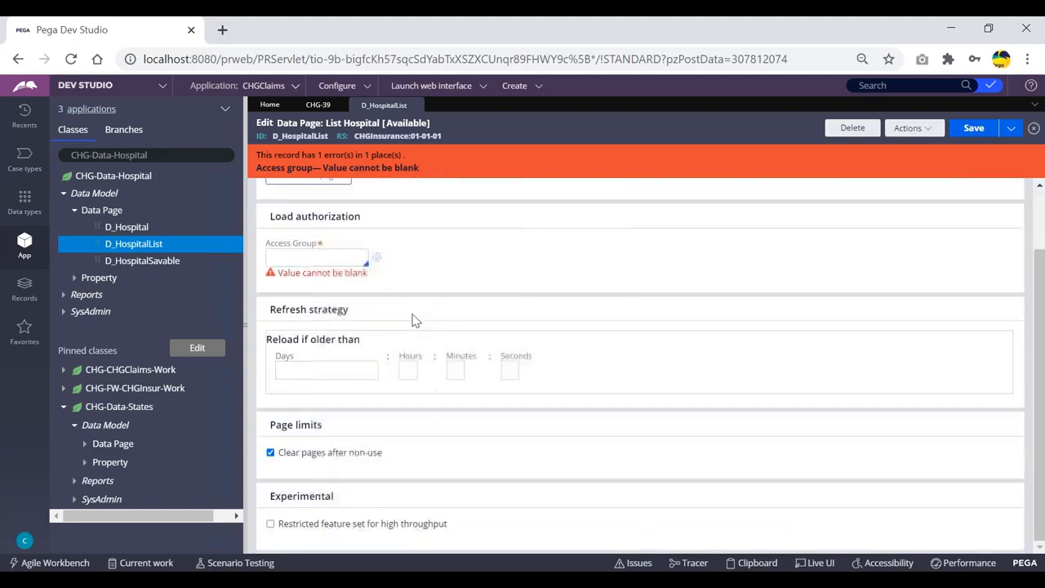
scroll(413, 319, "up", 1)
left_click(278, 192)
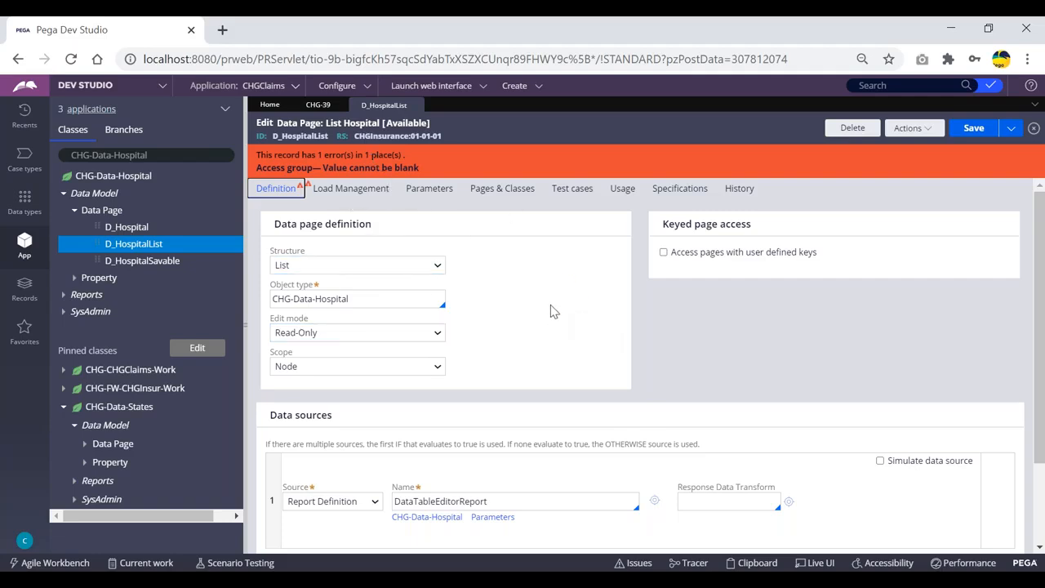
scroll(552, 280, "down", 1)
scroll(553, 280, "up", 1)
left_click(525, 250)
left_click(524, 252)
left_click(977, 584)
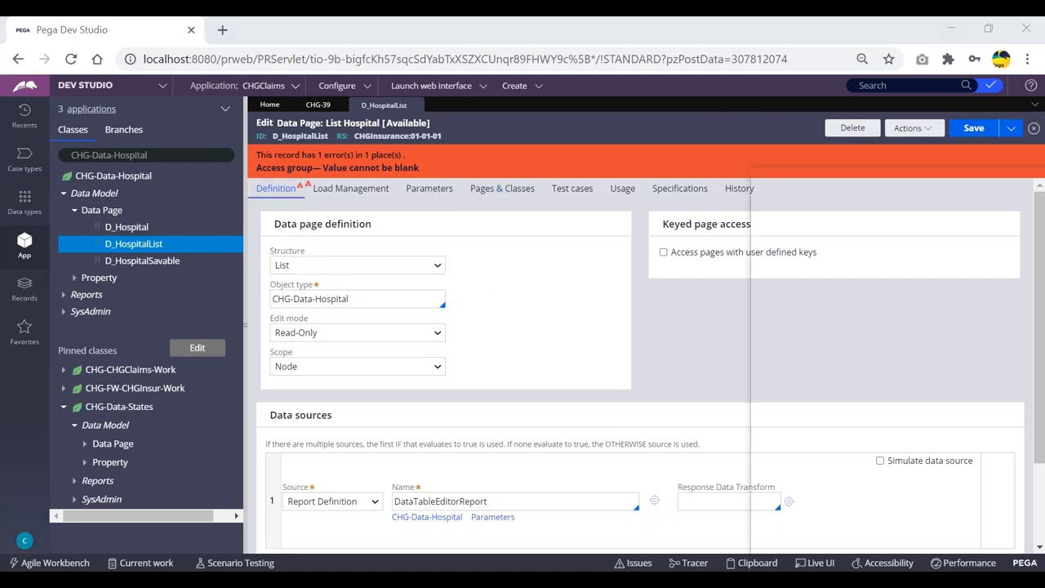
left_click(819, 377)
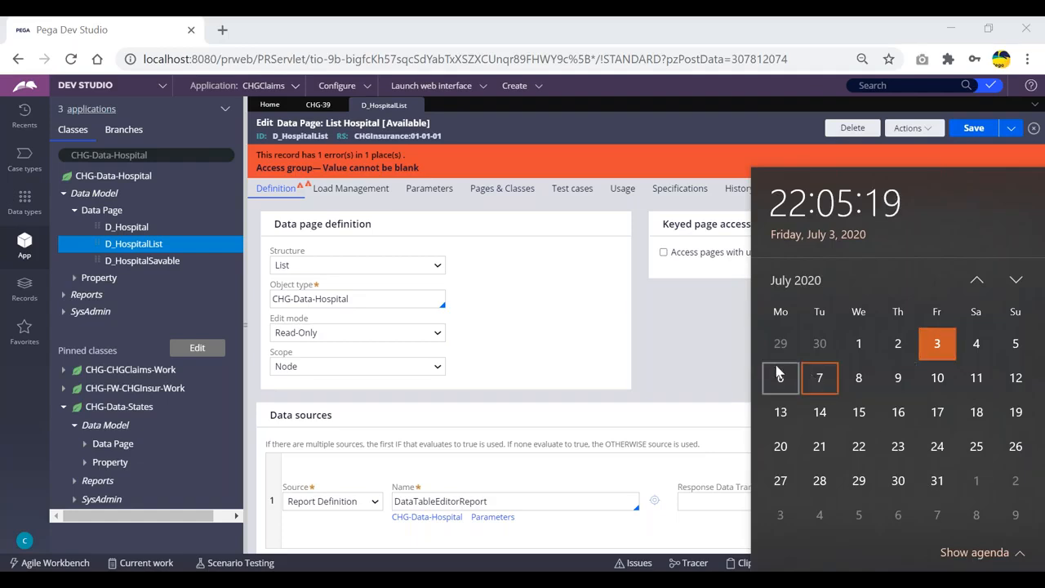
left_click(685, 334)
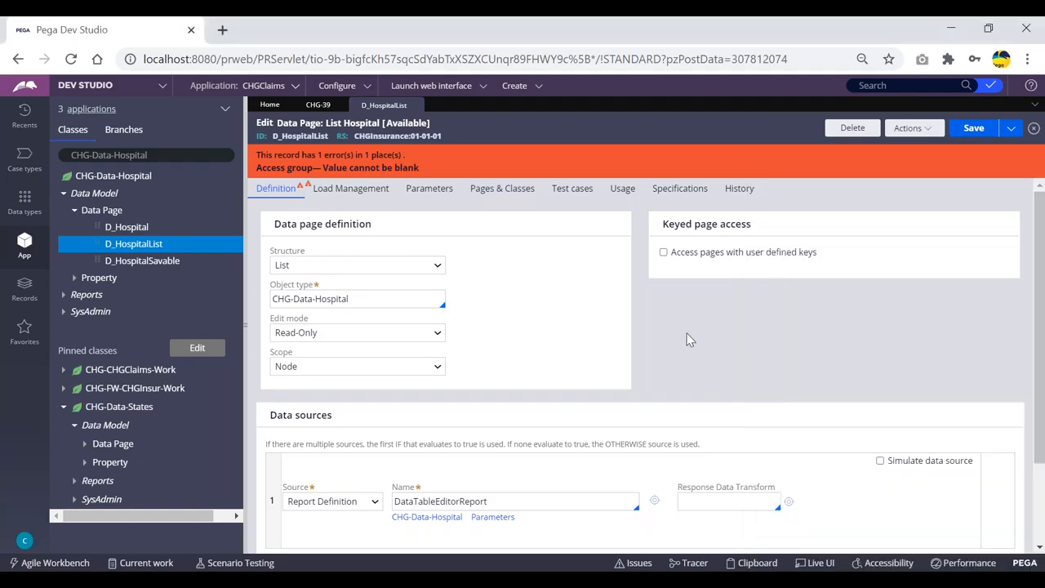